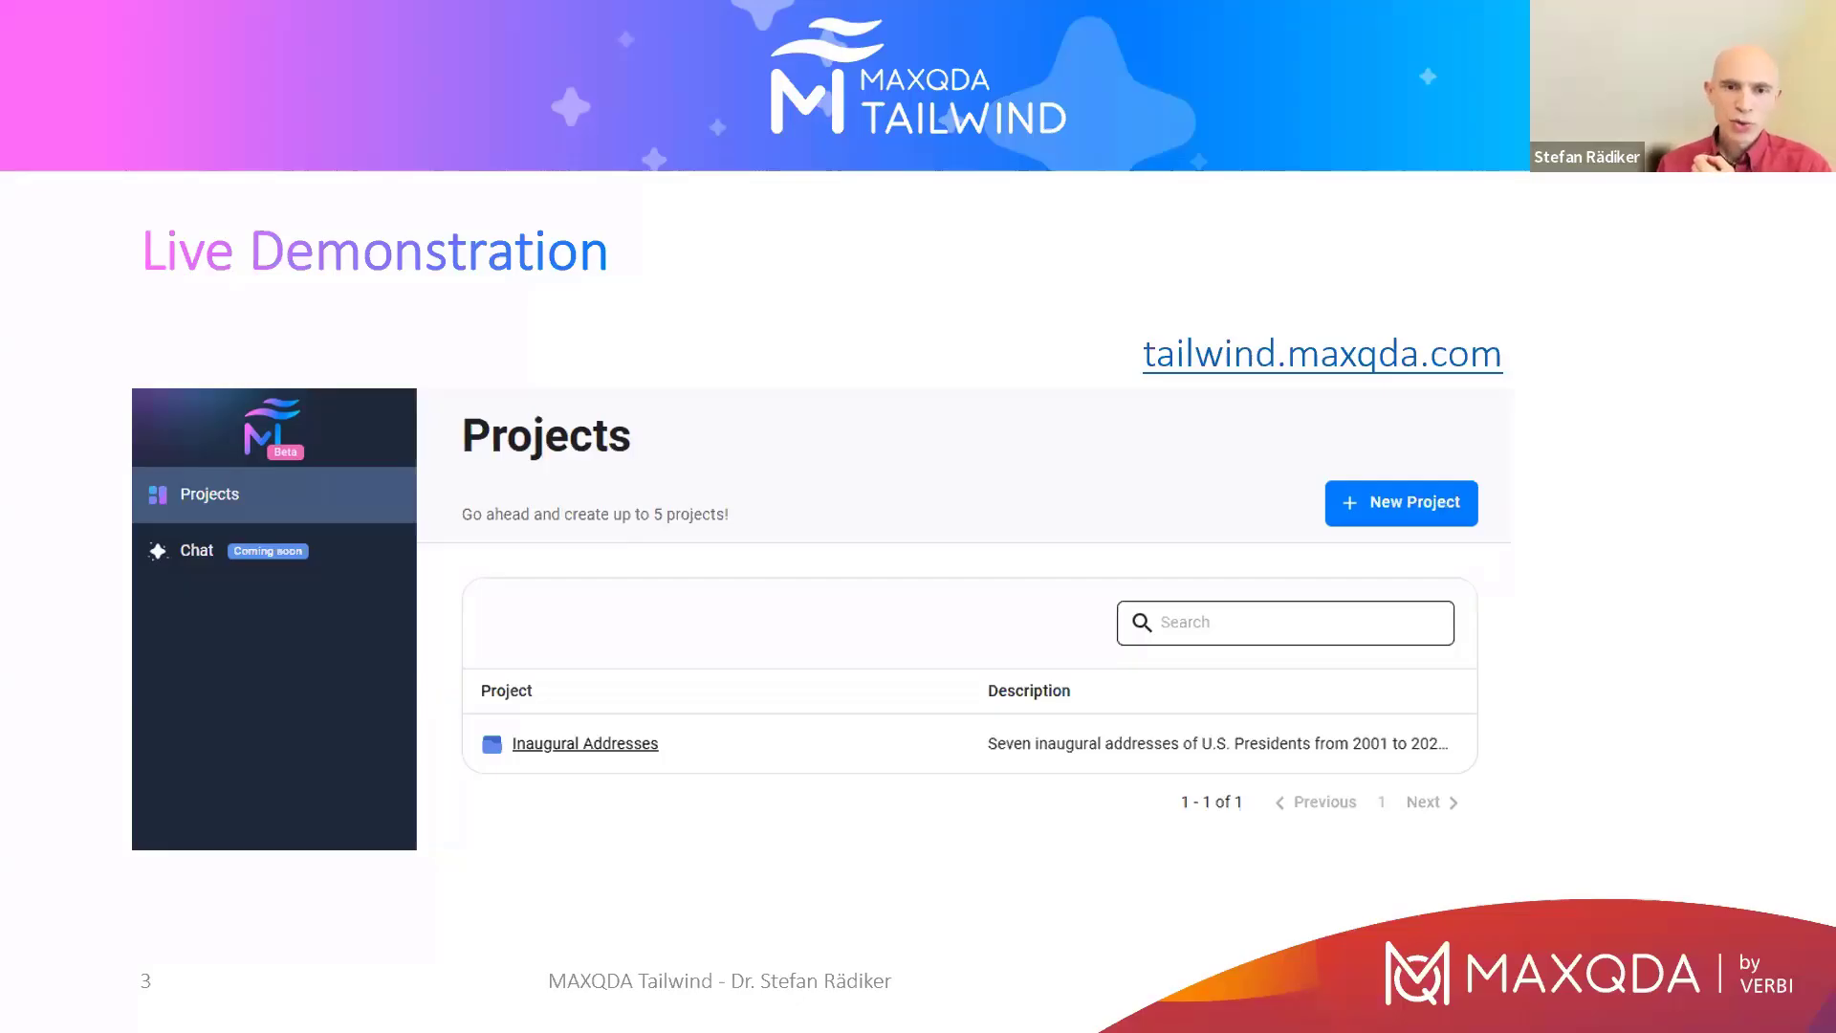
pyautogui.press('Right')
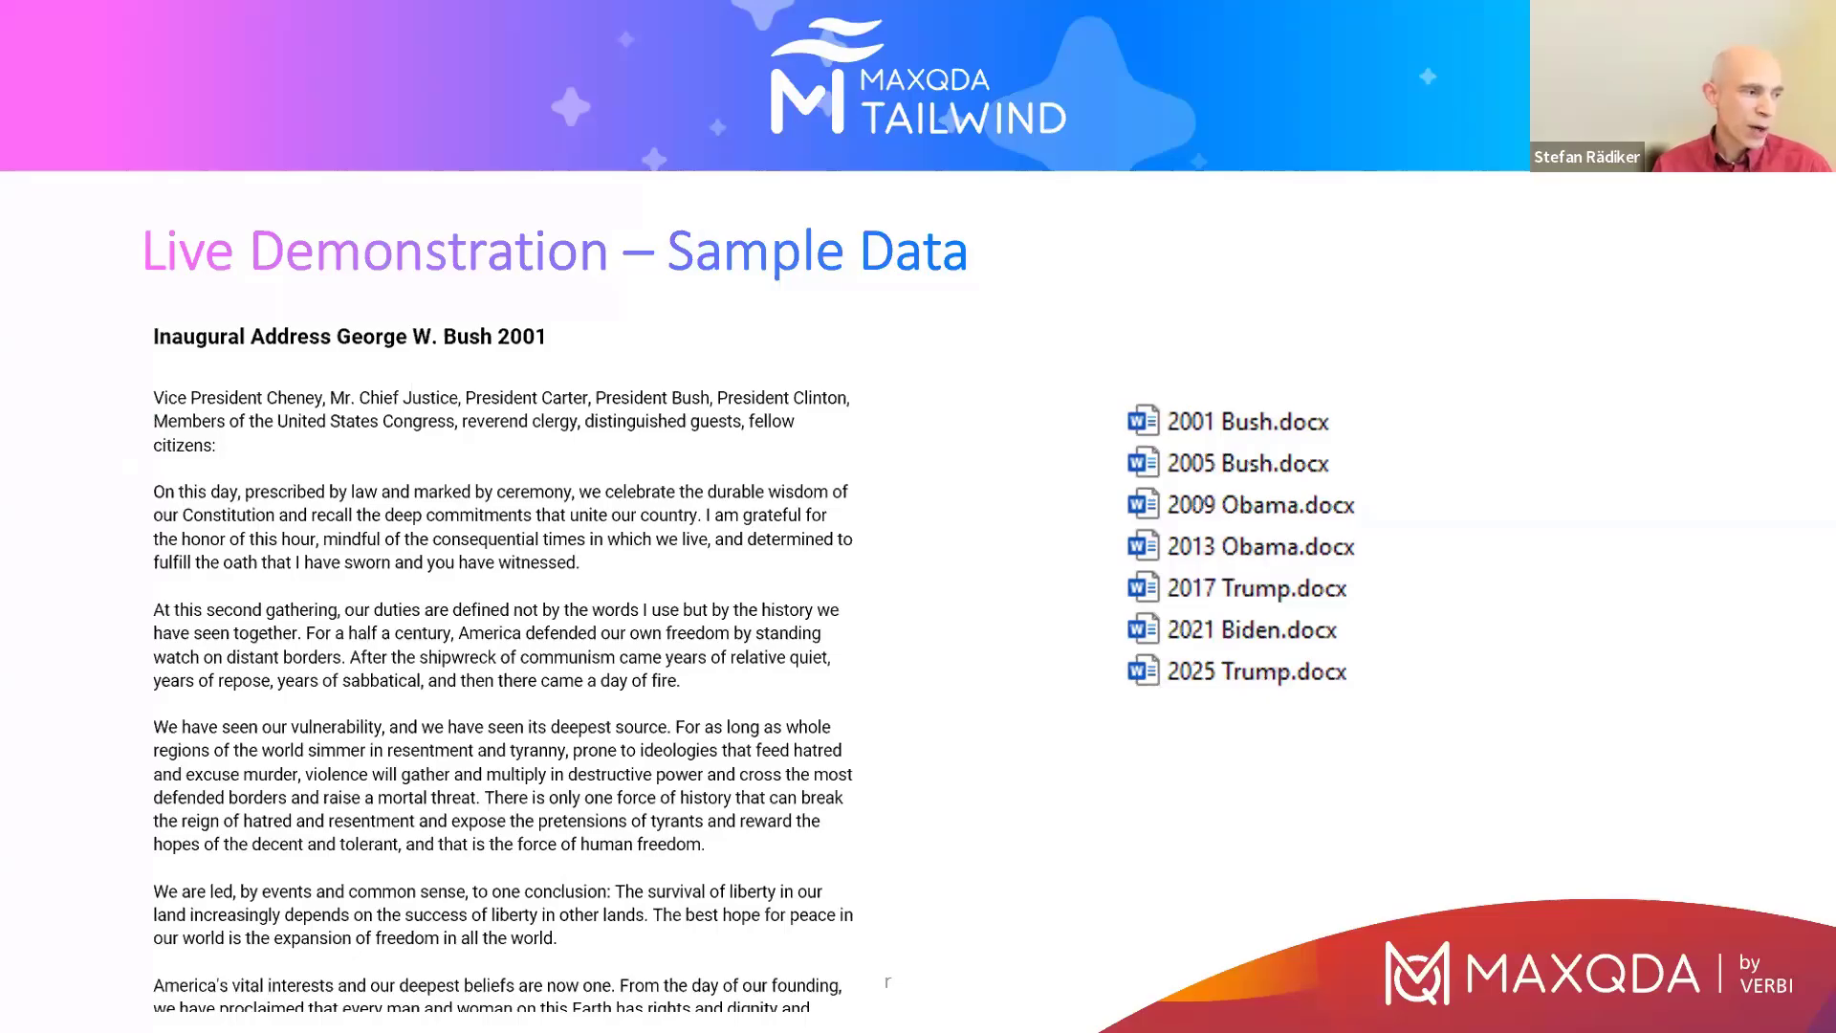
# Switch to the browser's MAXQDA Tailwind login page and log in with the saved account e-mail and password
pyautogui.hotkey('alt', 'Tab')
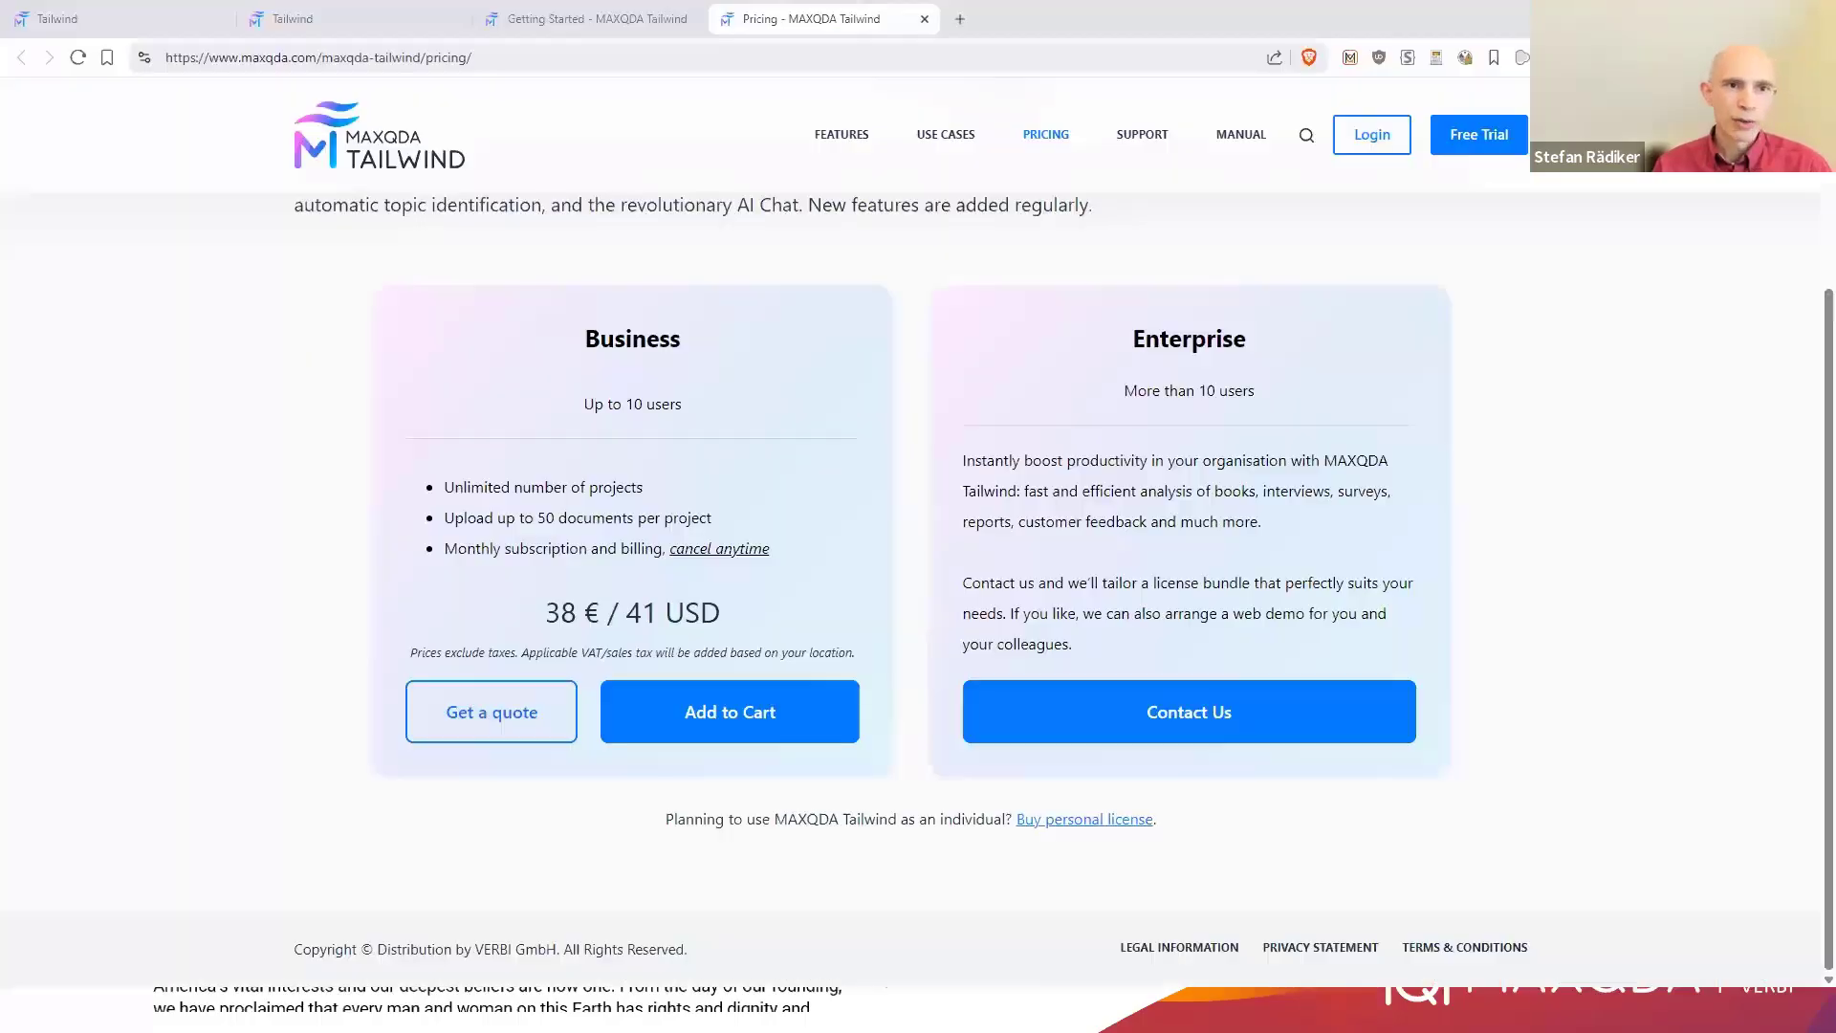
pyautogui.click(114, 13)
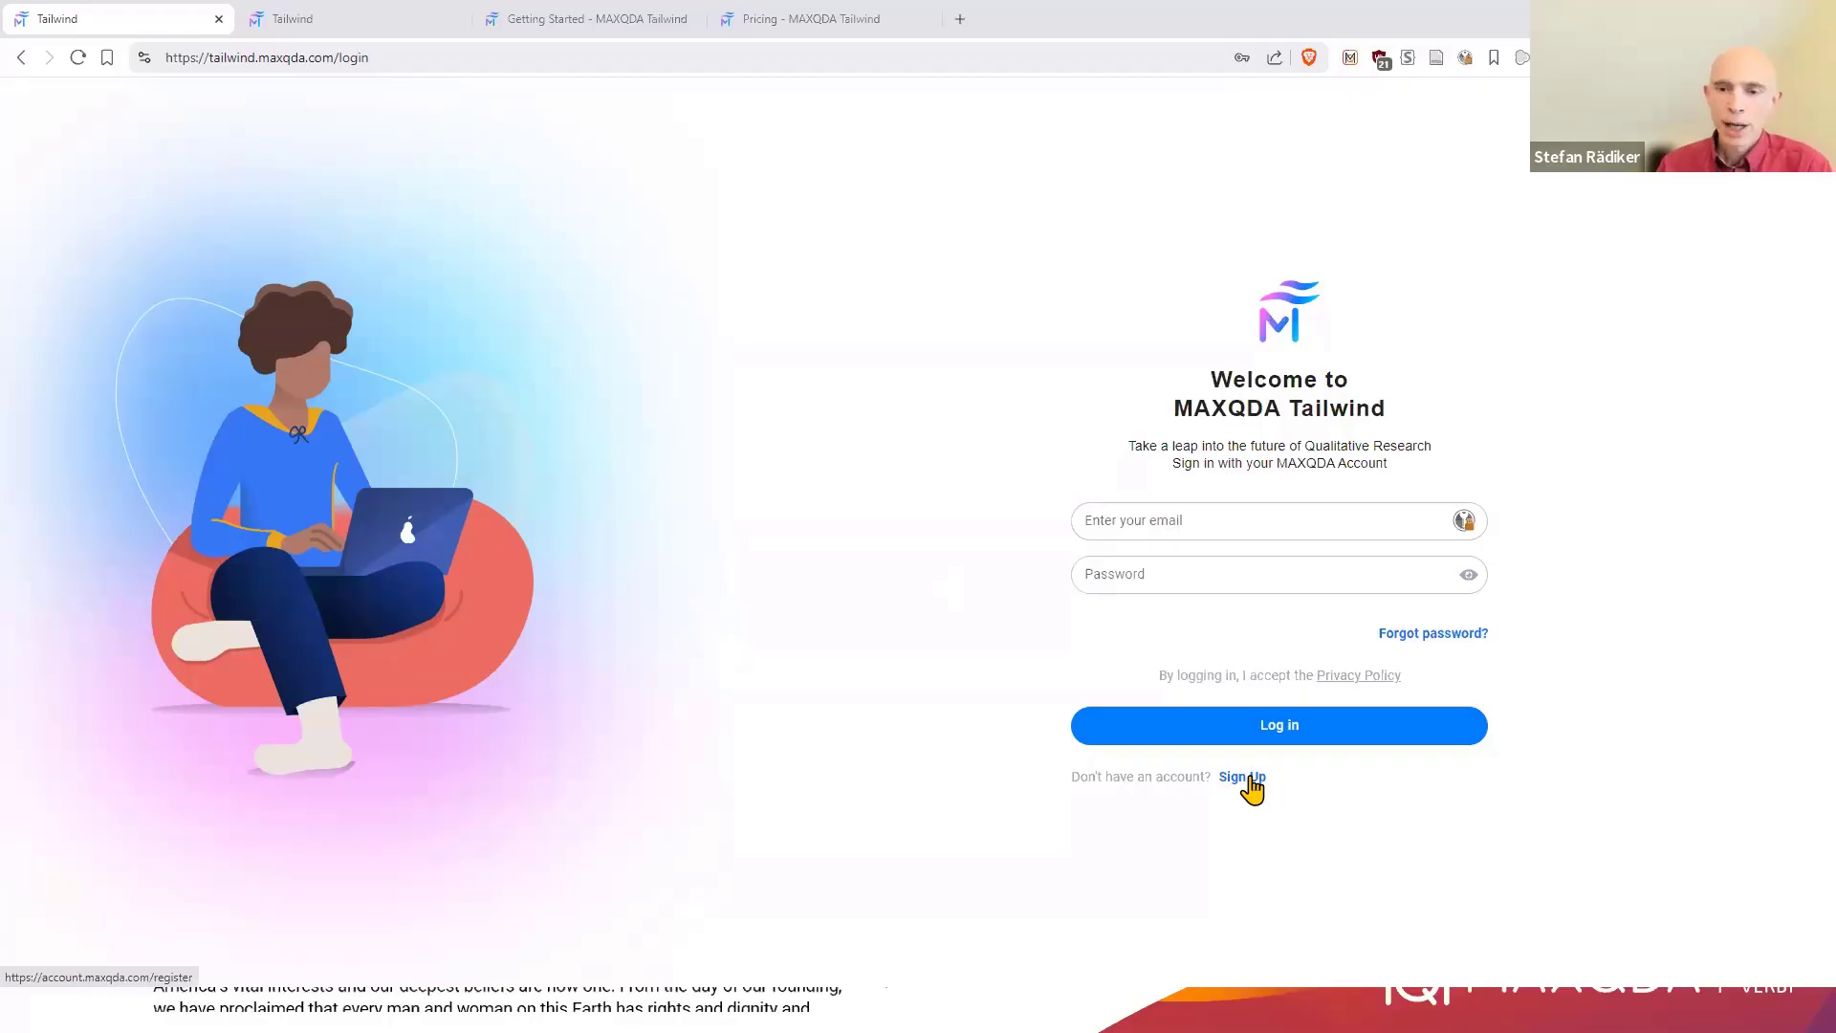
pyautogui.click(1168, 521)
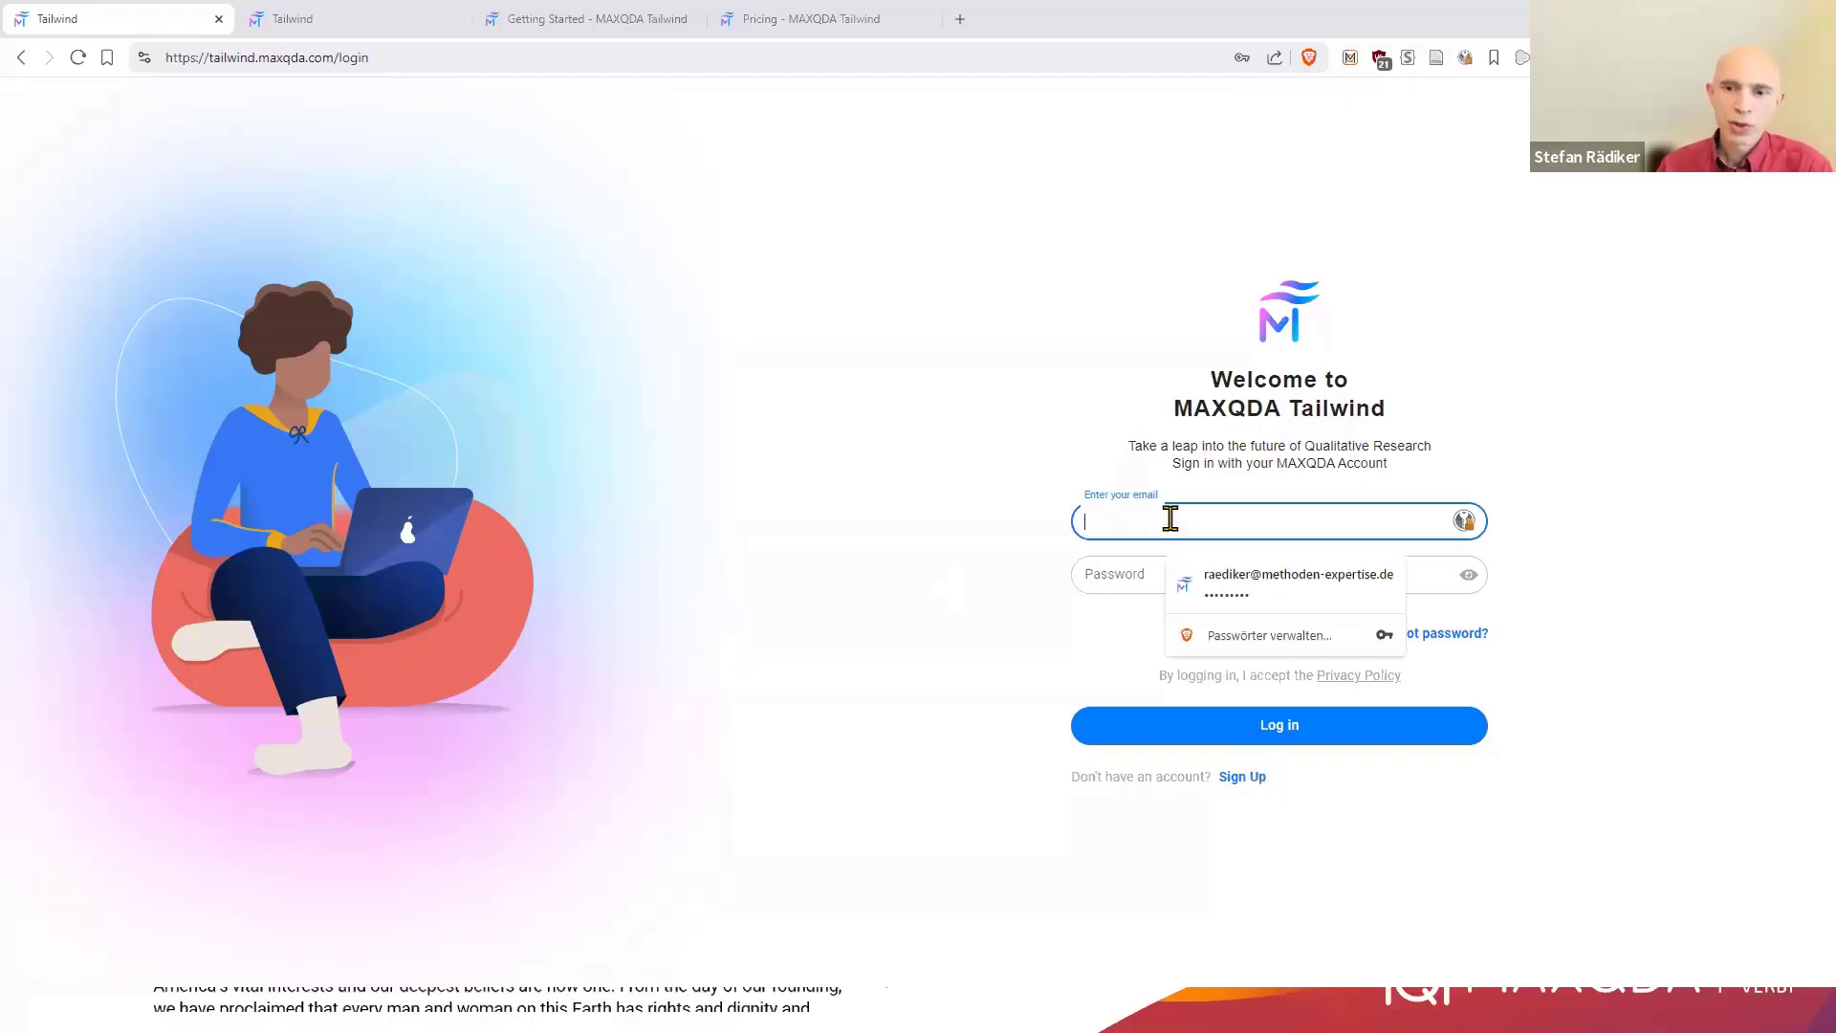
pyautogui.click(1262, 586)
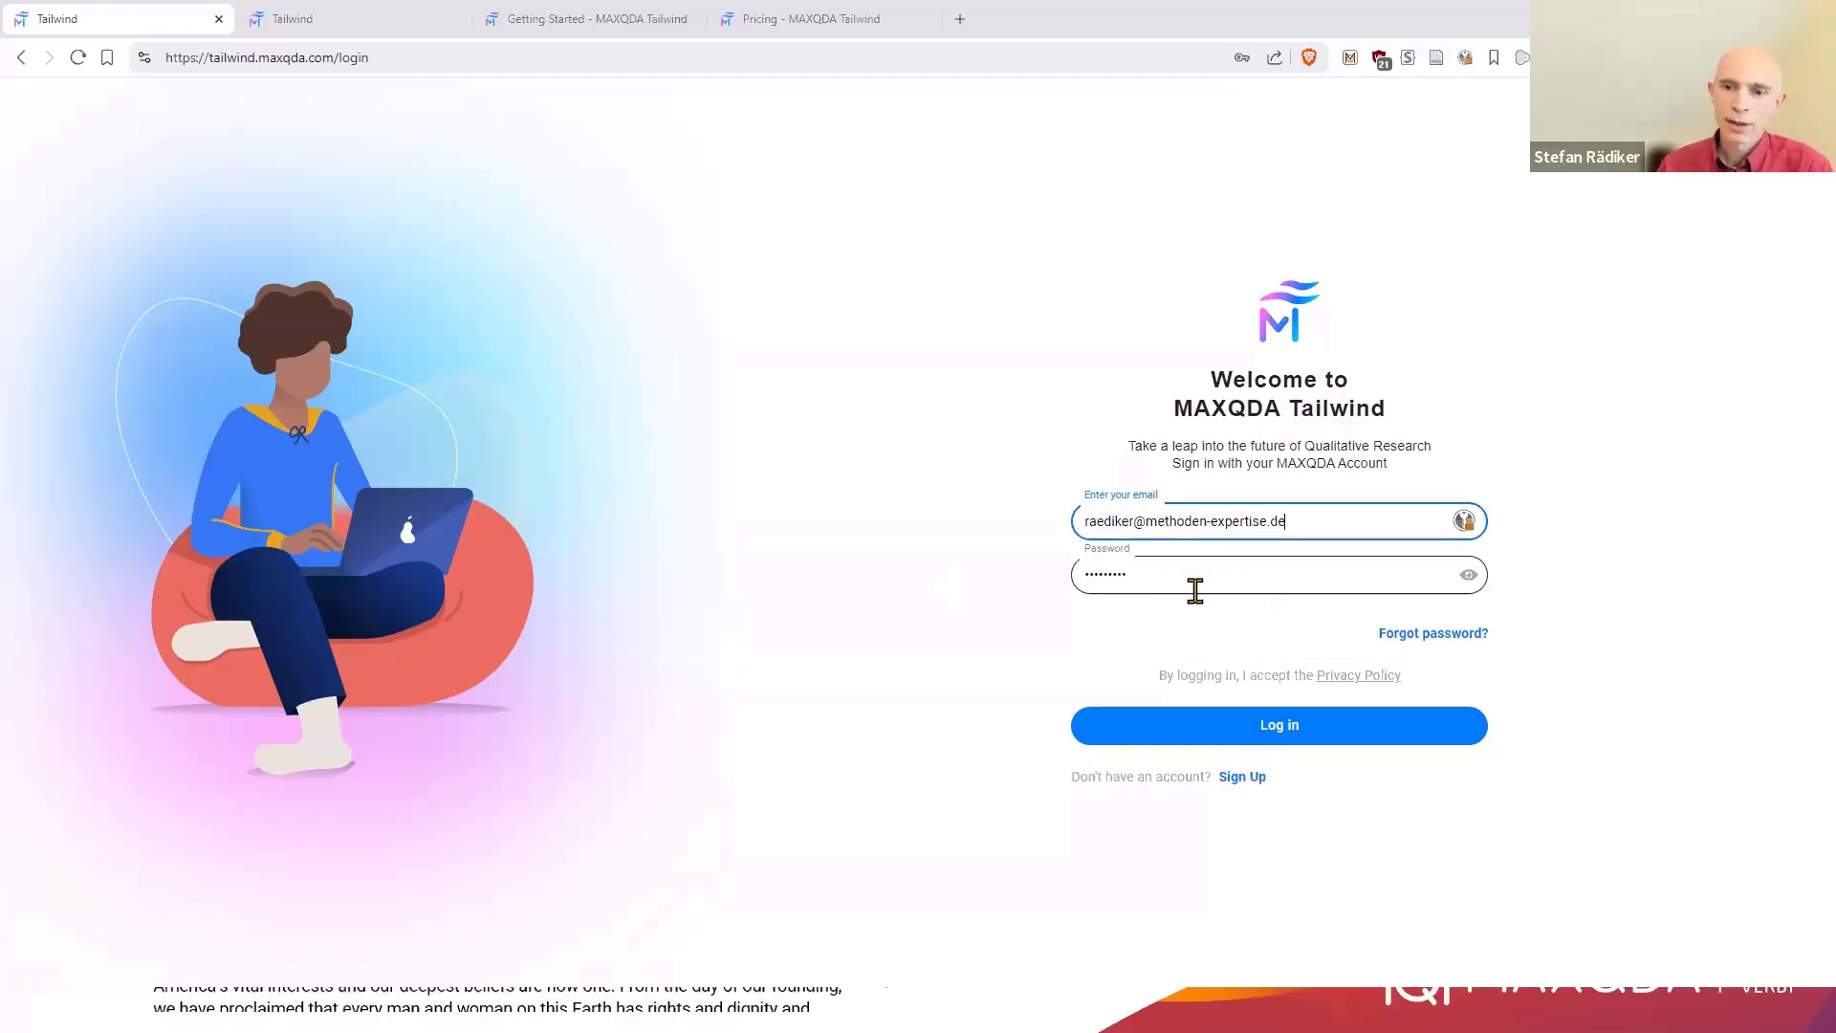
pyautogui.click(1300, 738)
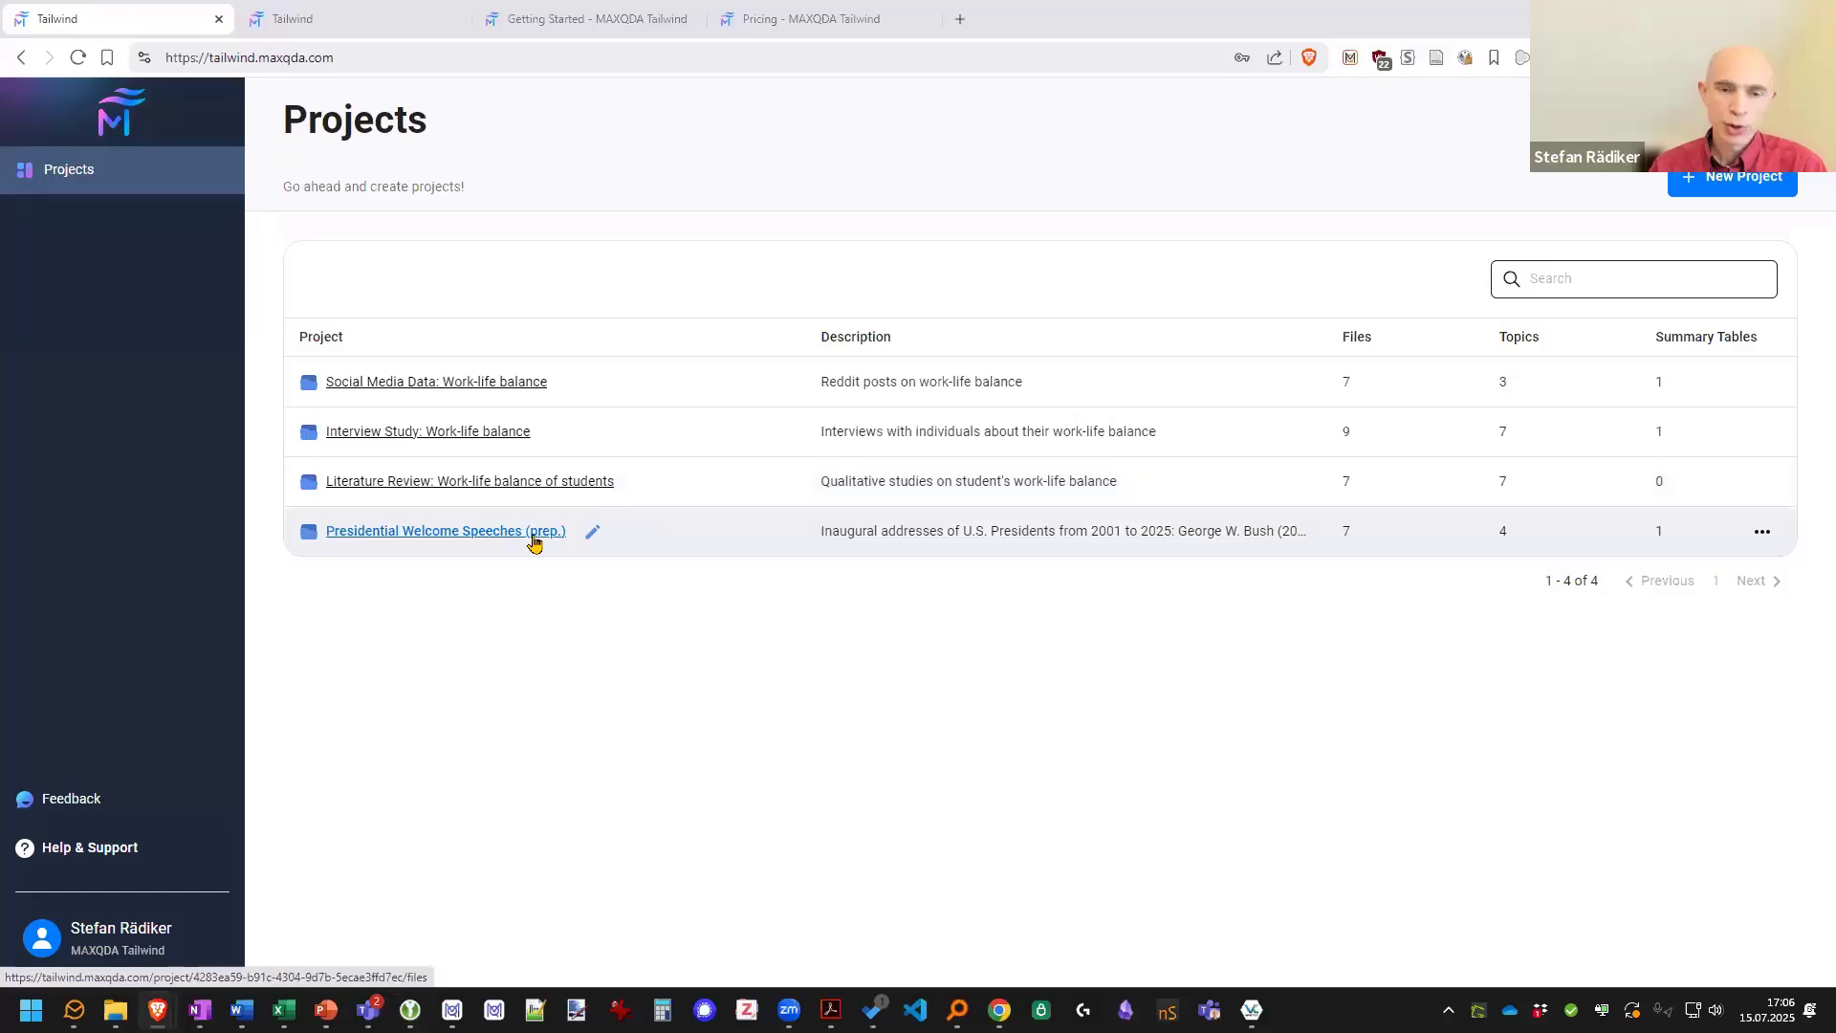
# Start a new project, name it Presidential Welcome Speeches and get its description ready for editing
pyautogui.click(1717, 182)
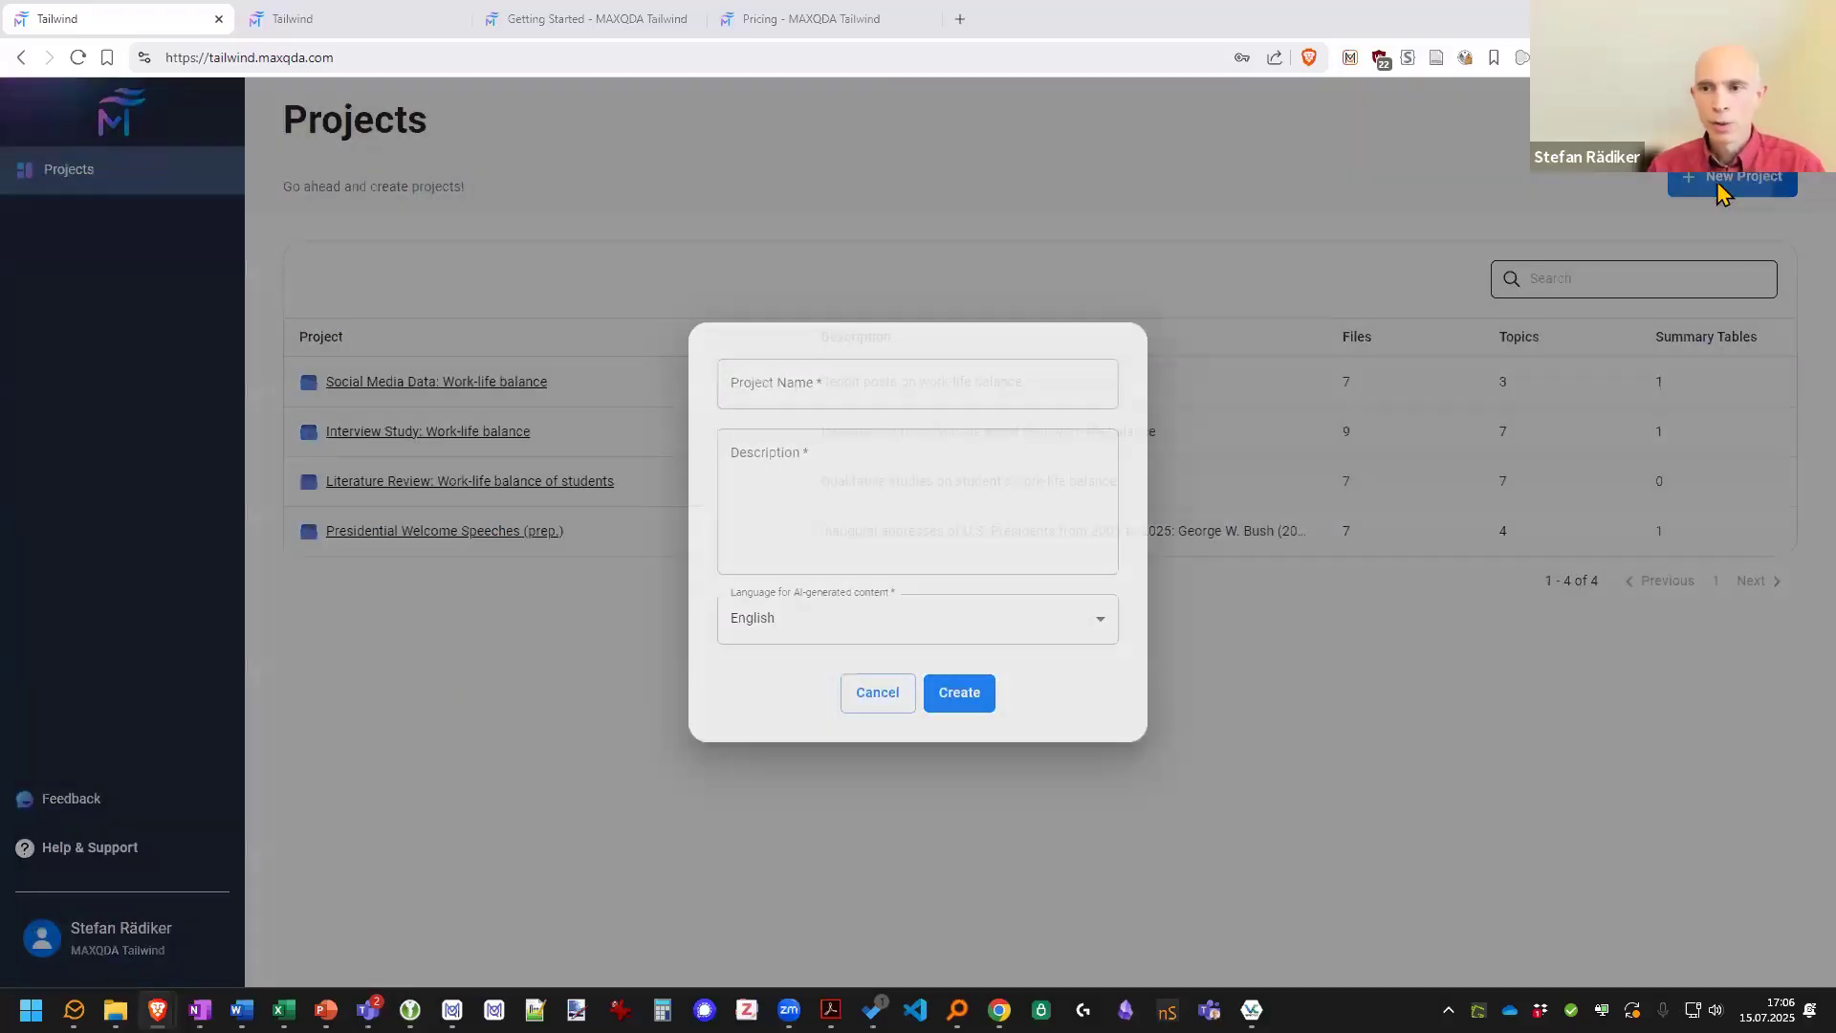
pyautogui.click(831, 390)
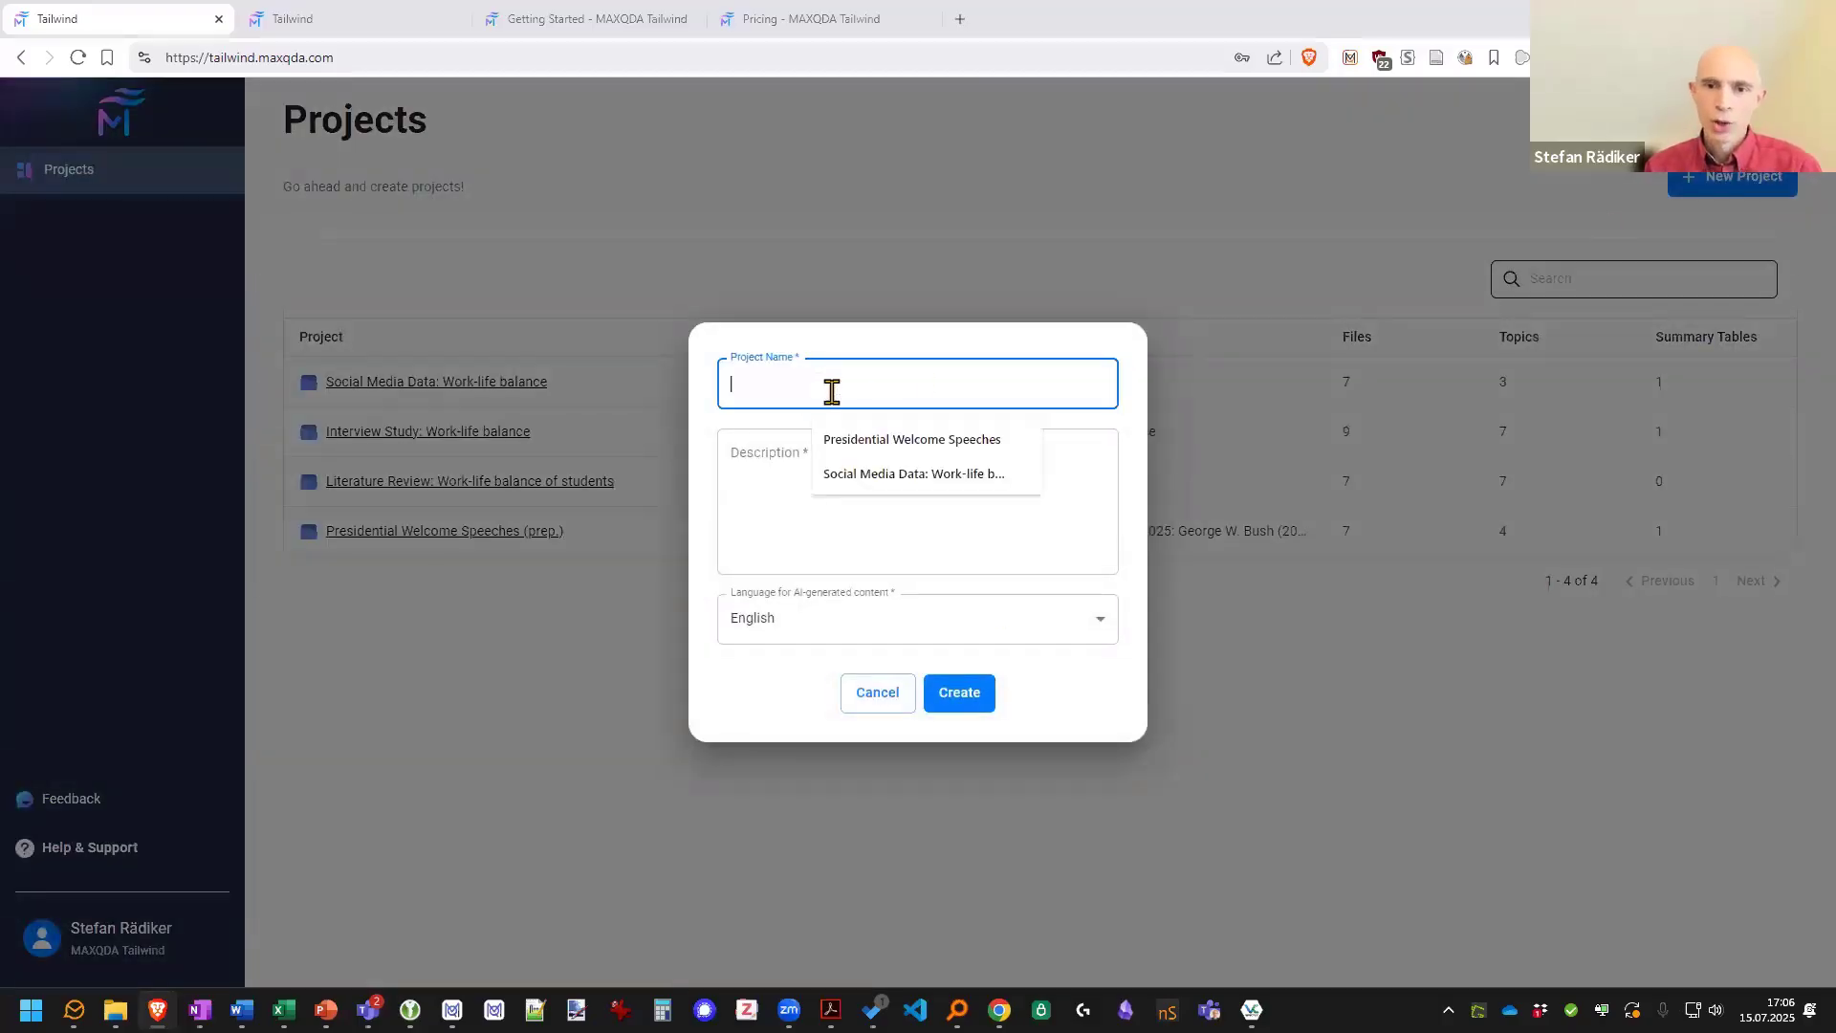
pyautogui.click(897, 439)
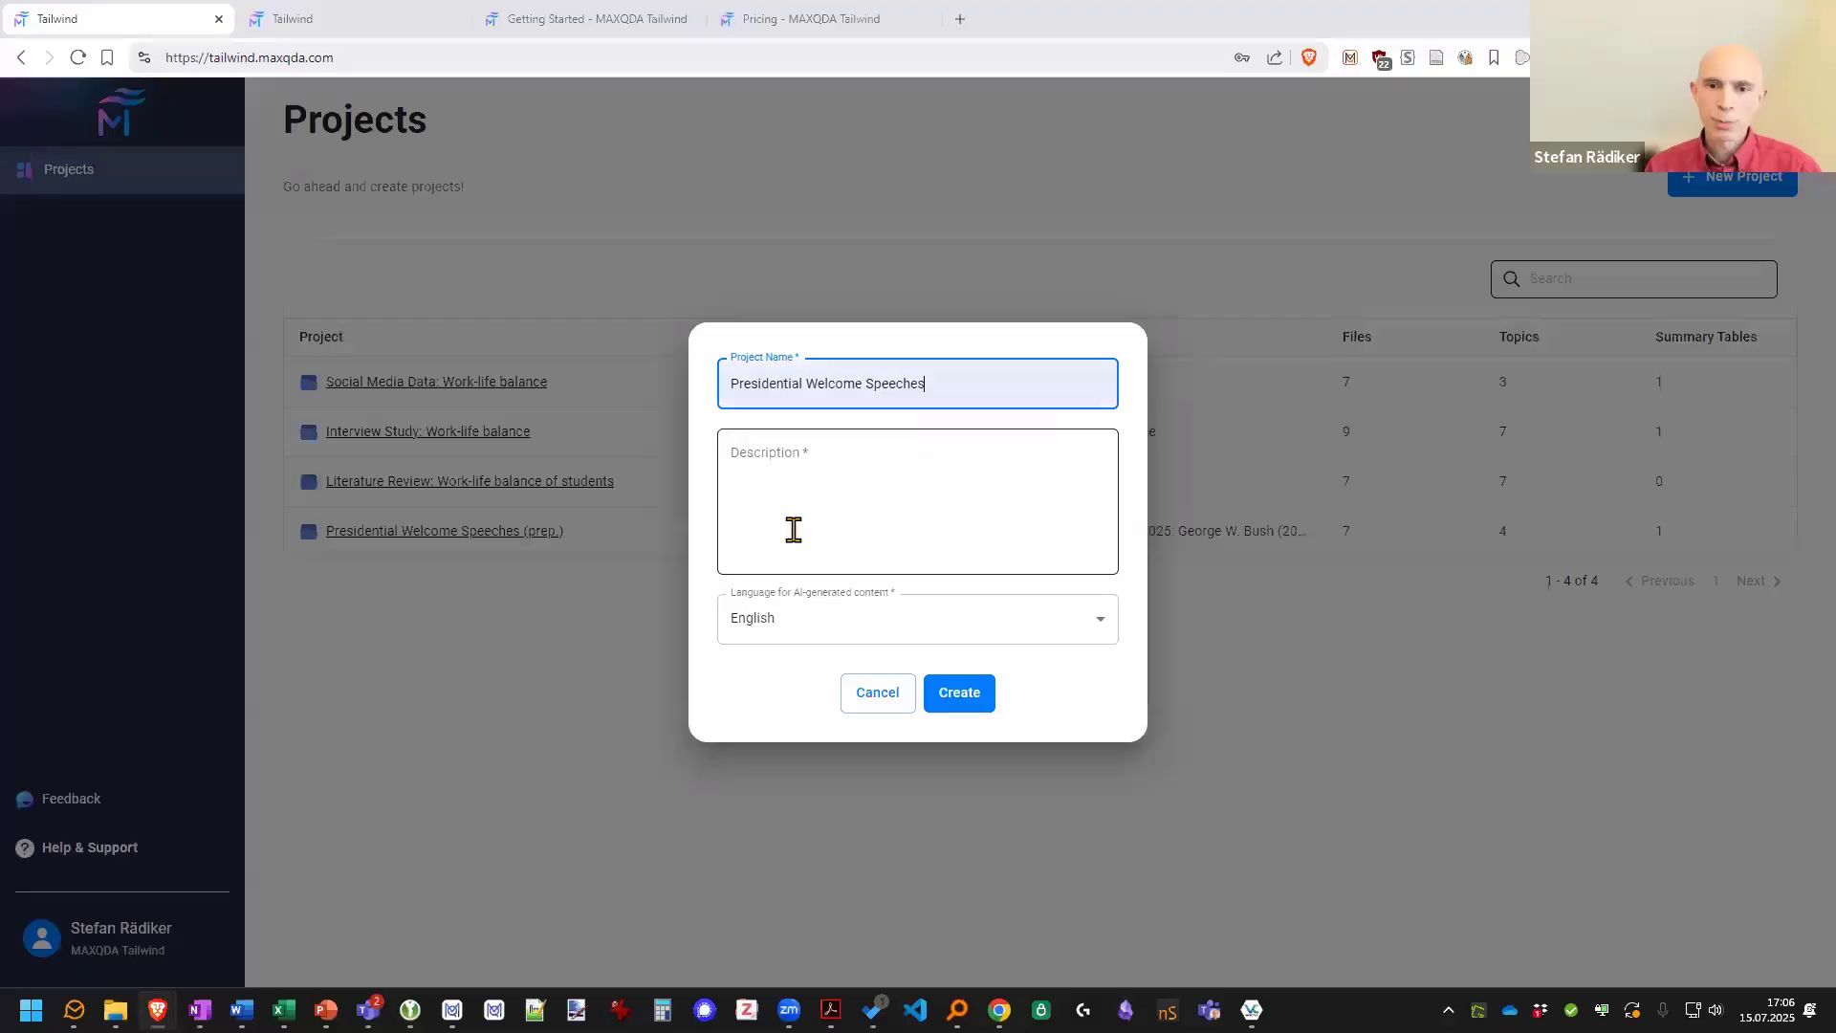
pyautogui.click(780, 459)
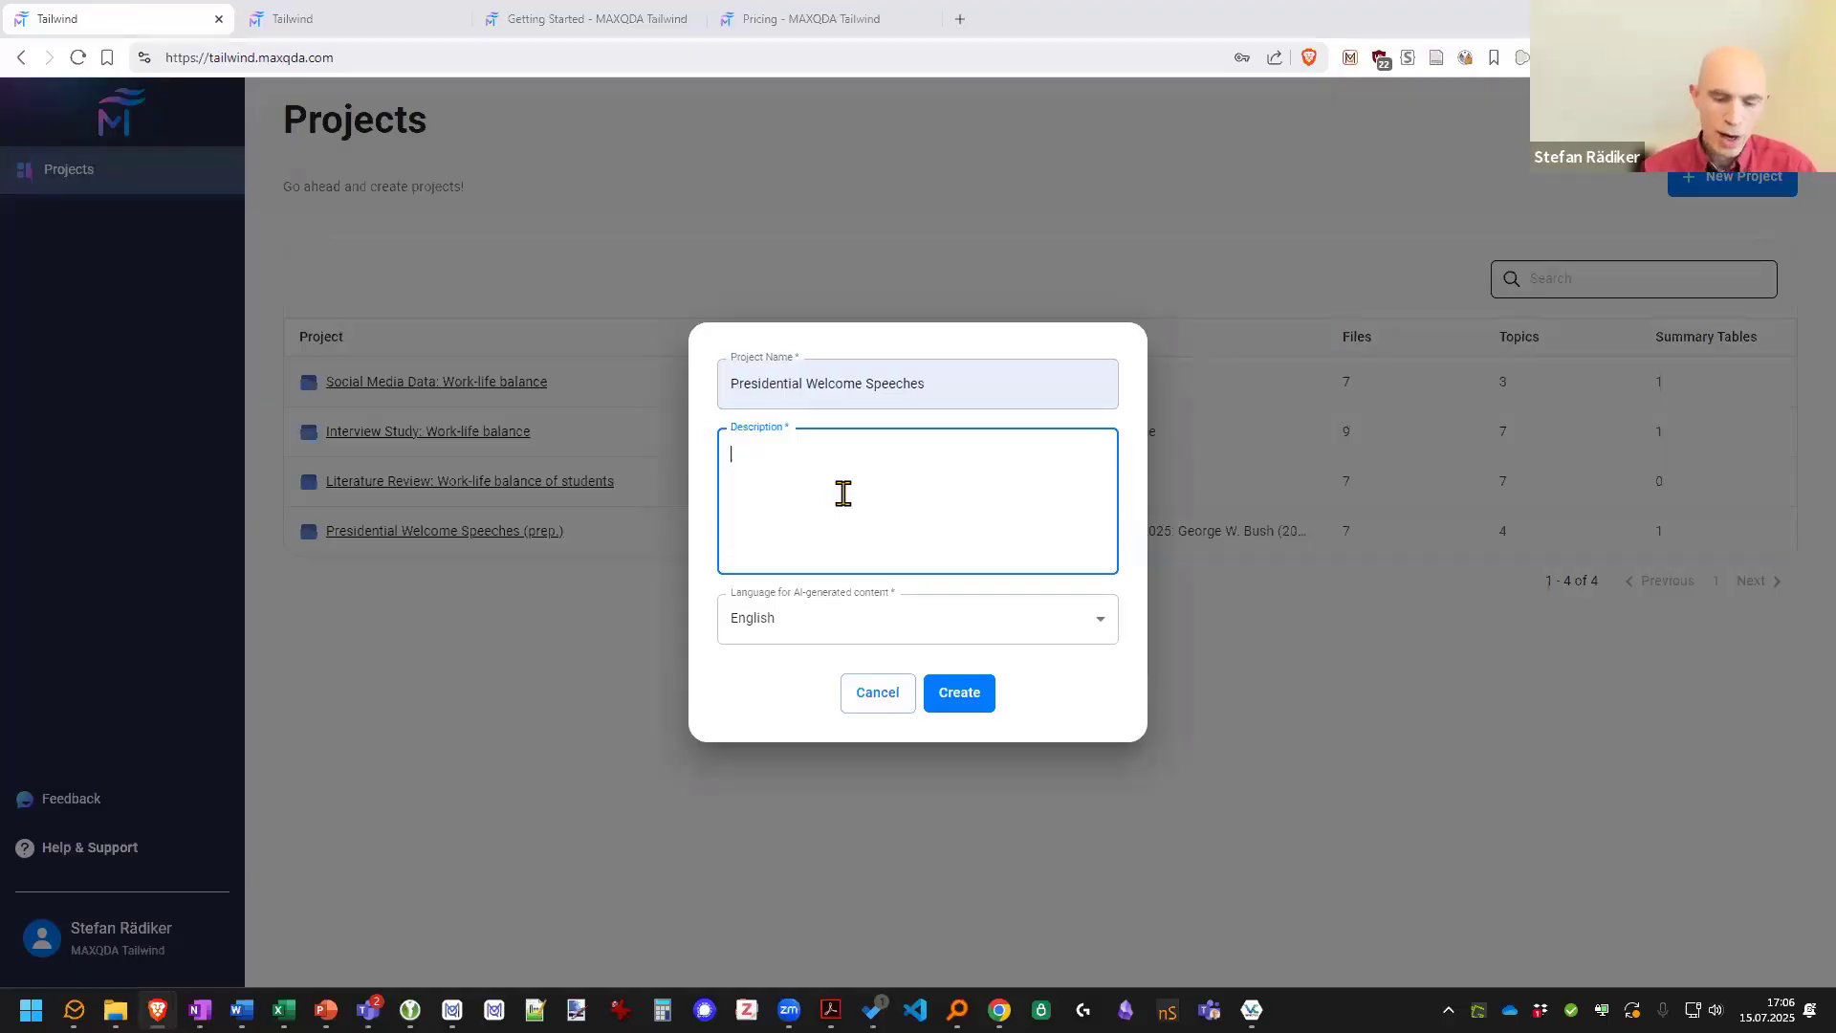
# Enter the project description "Inaugural addresses of U.S. Presidents from 2001 to 2025"
pyautogui.write('Inaug')
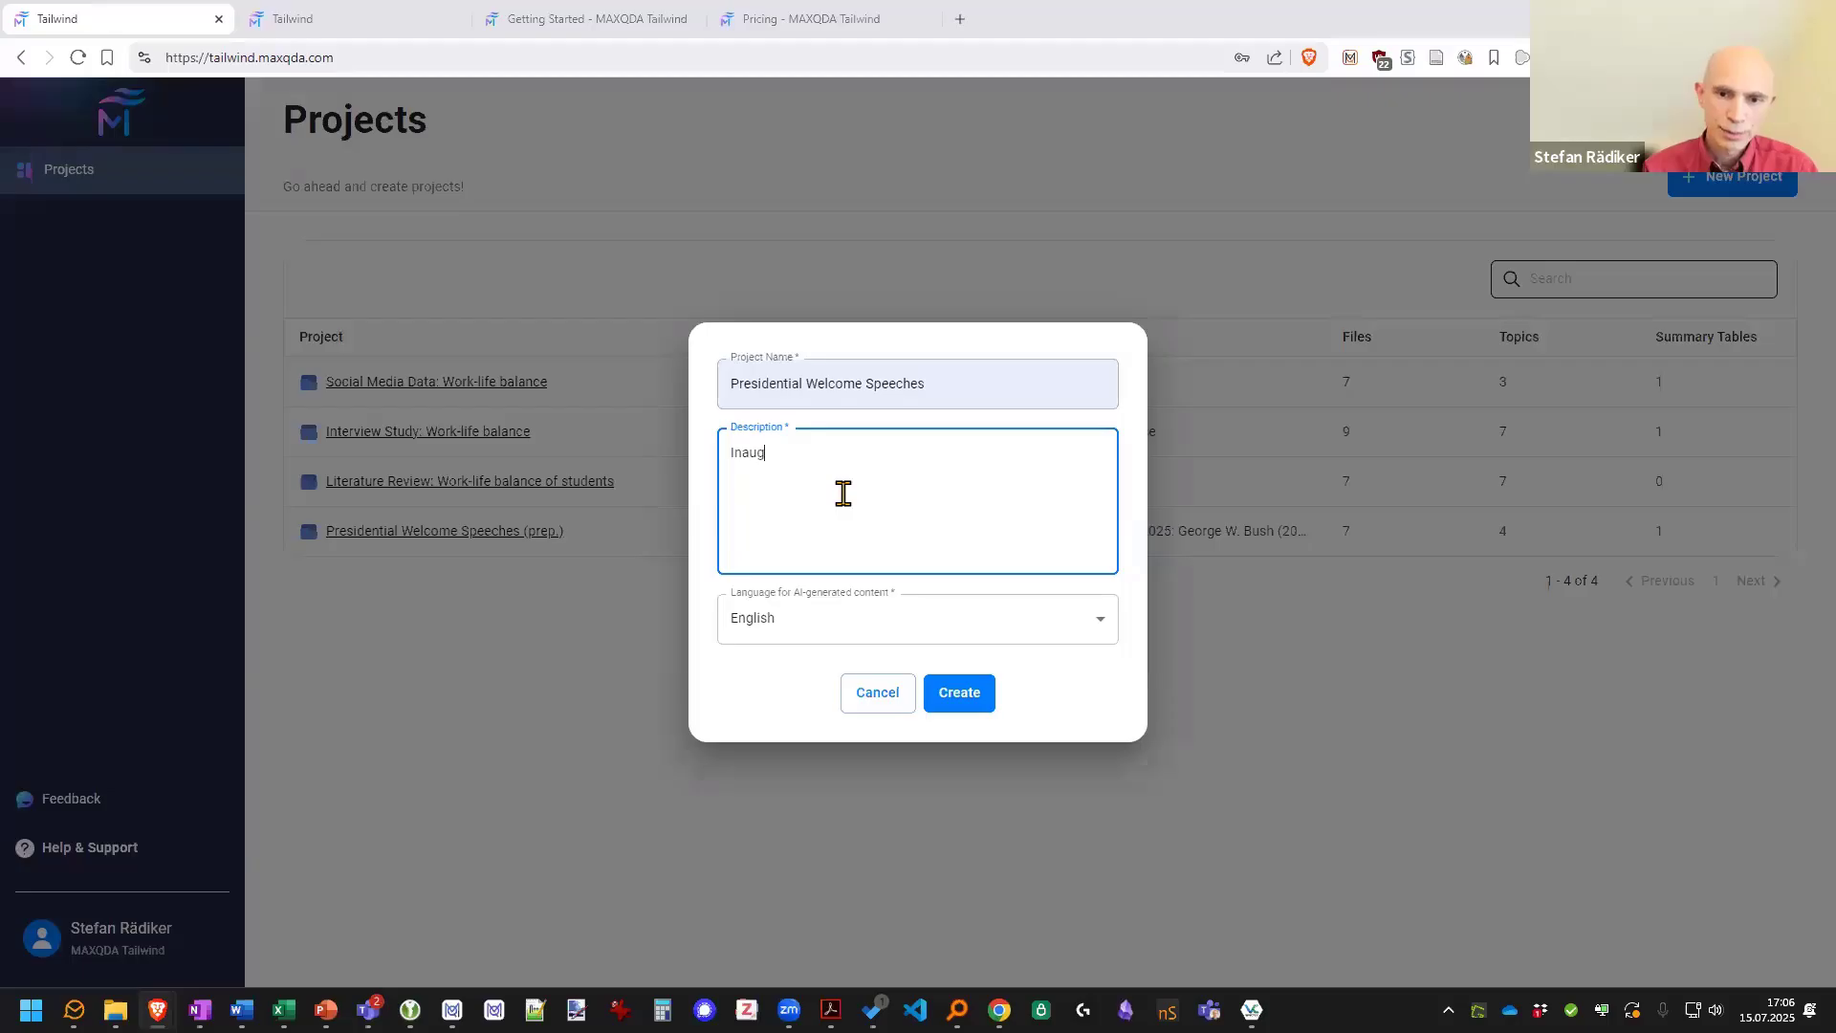
pyautogui.write('ural addresses of ')
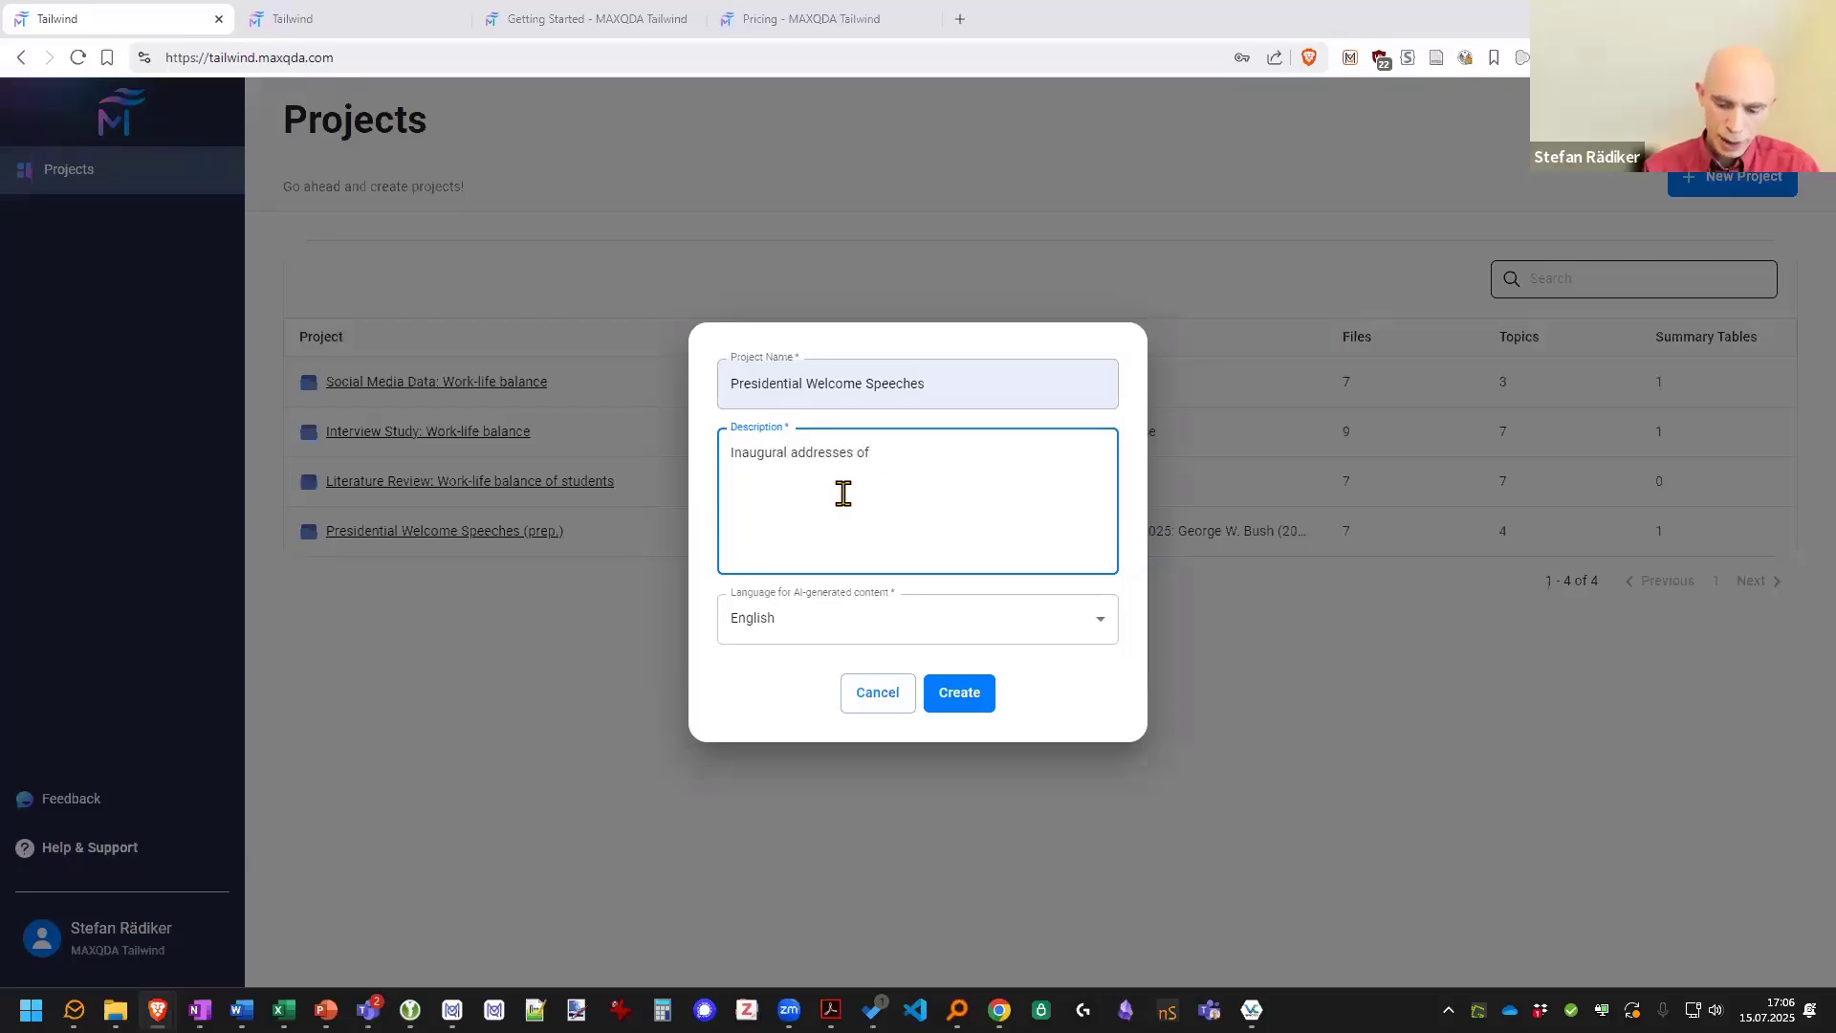
pyautogui.write('U.S. ')
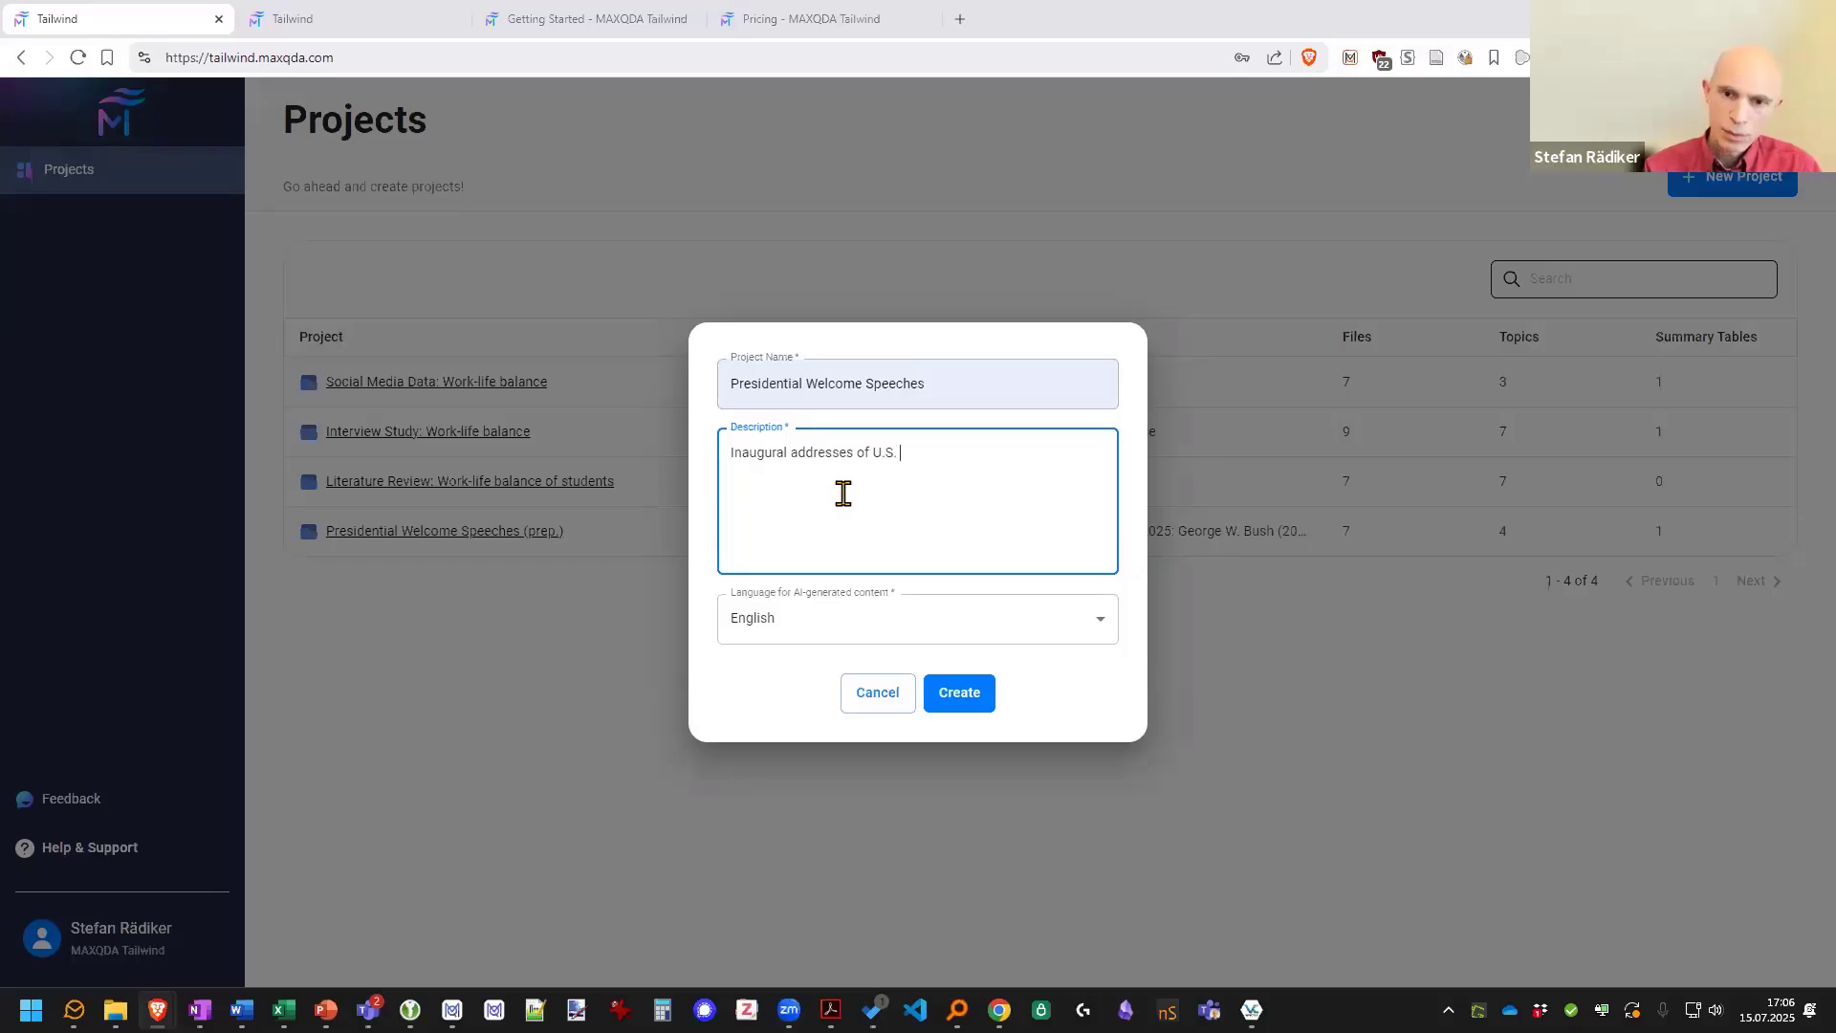
pyautogui.write('Presidents ')
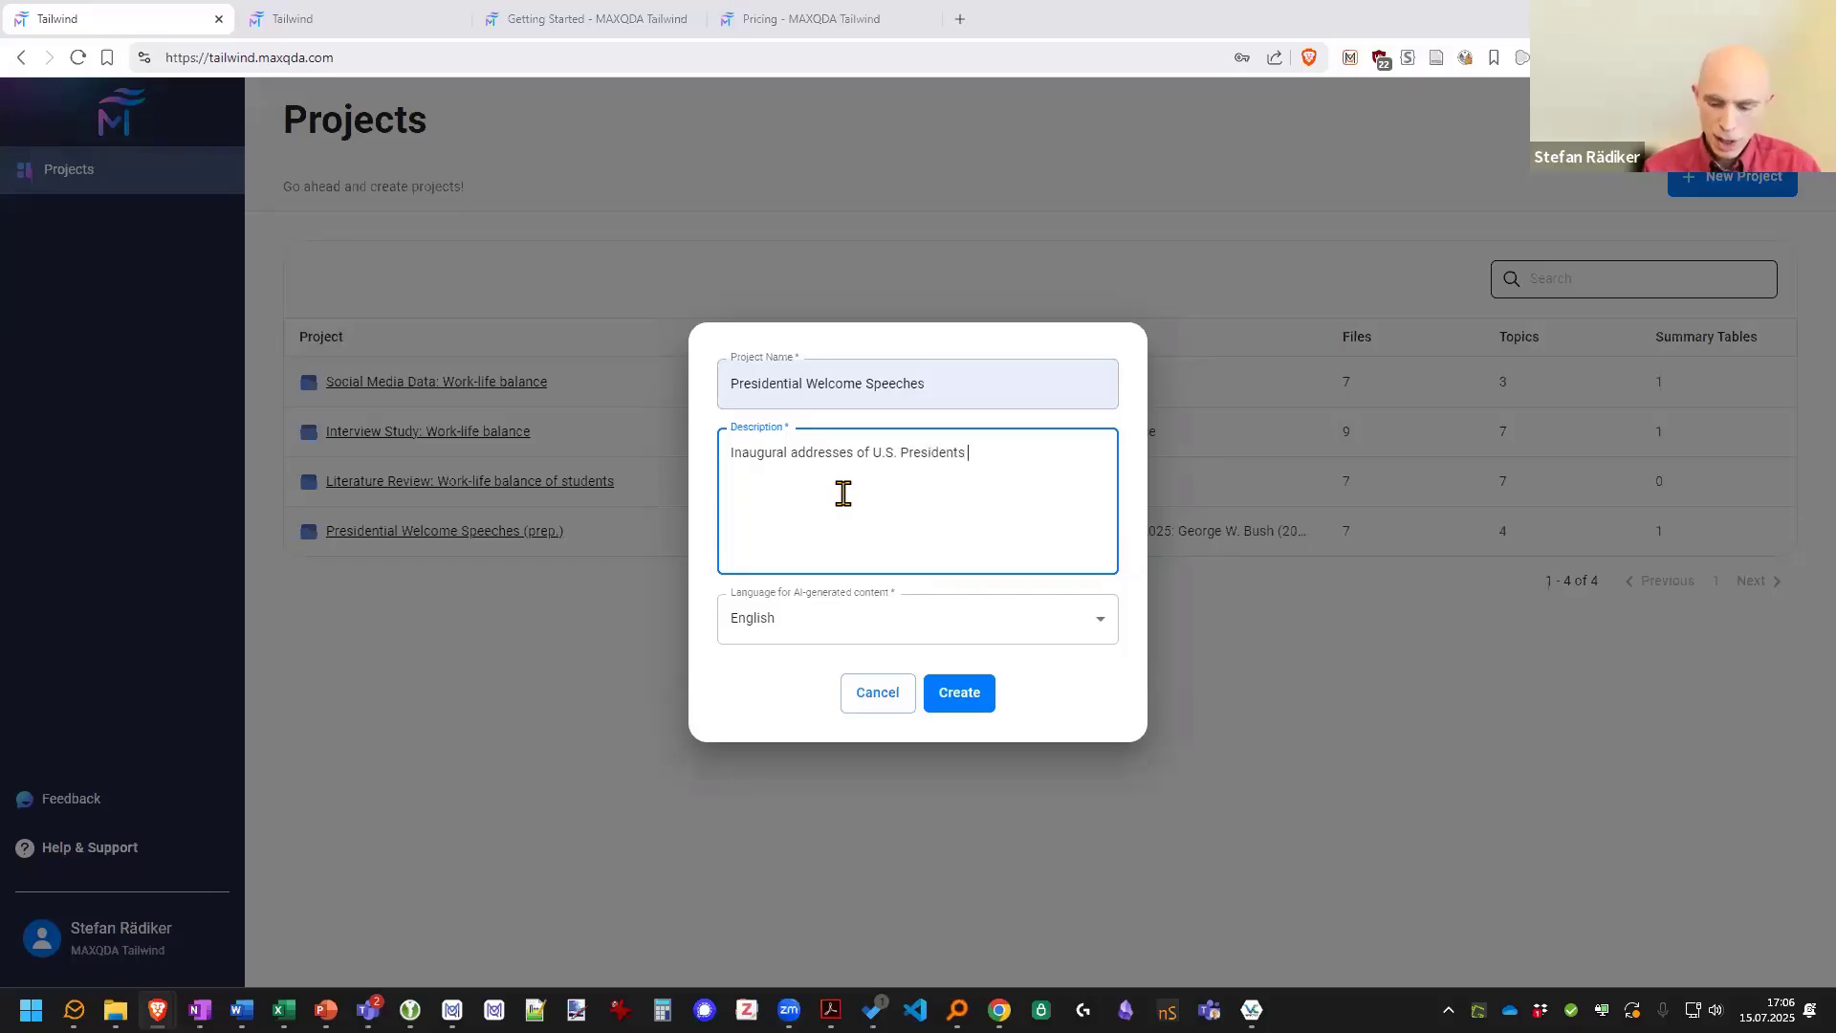
pyautogui.write('from 2001')
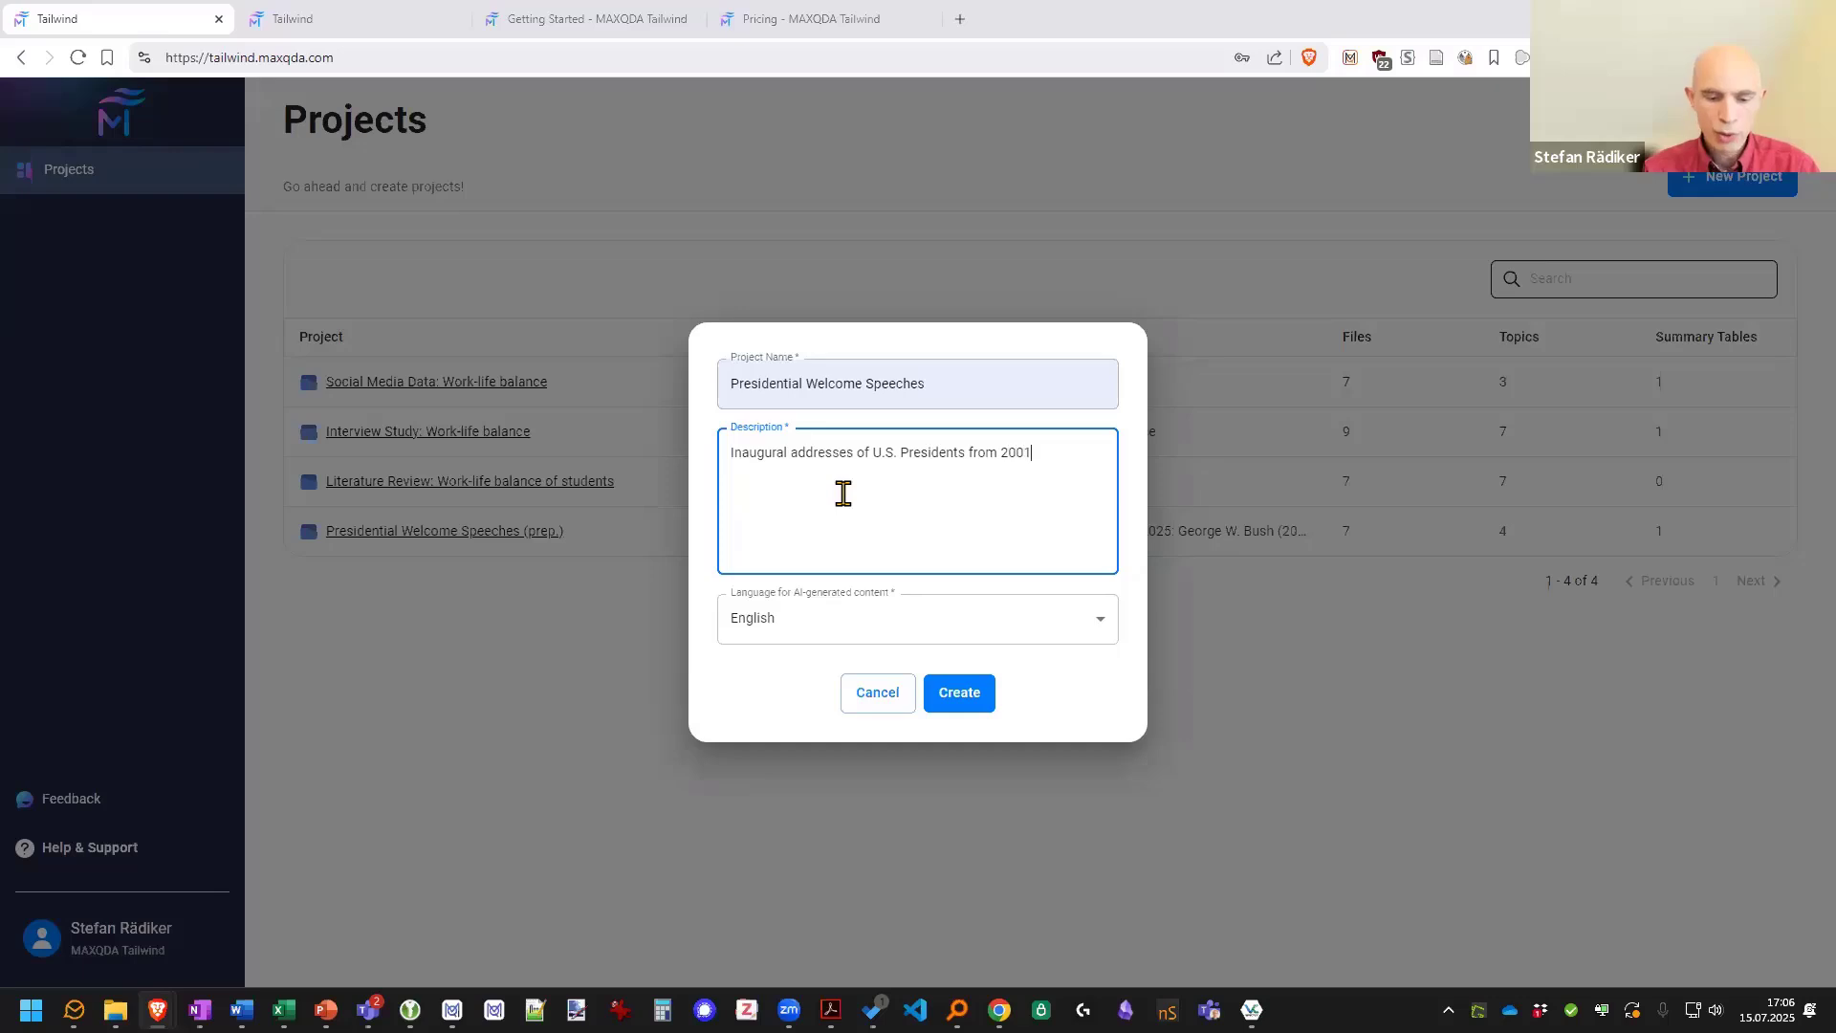
pyautogui.write(' to 2025')
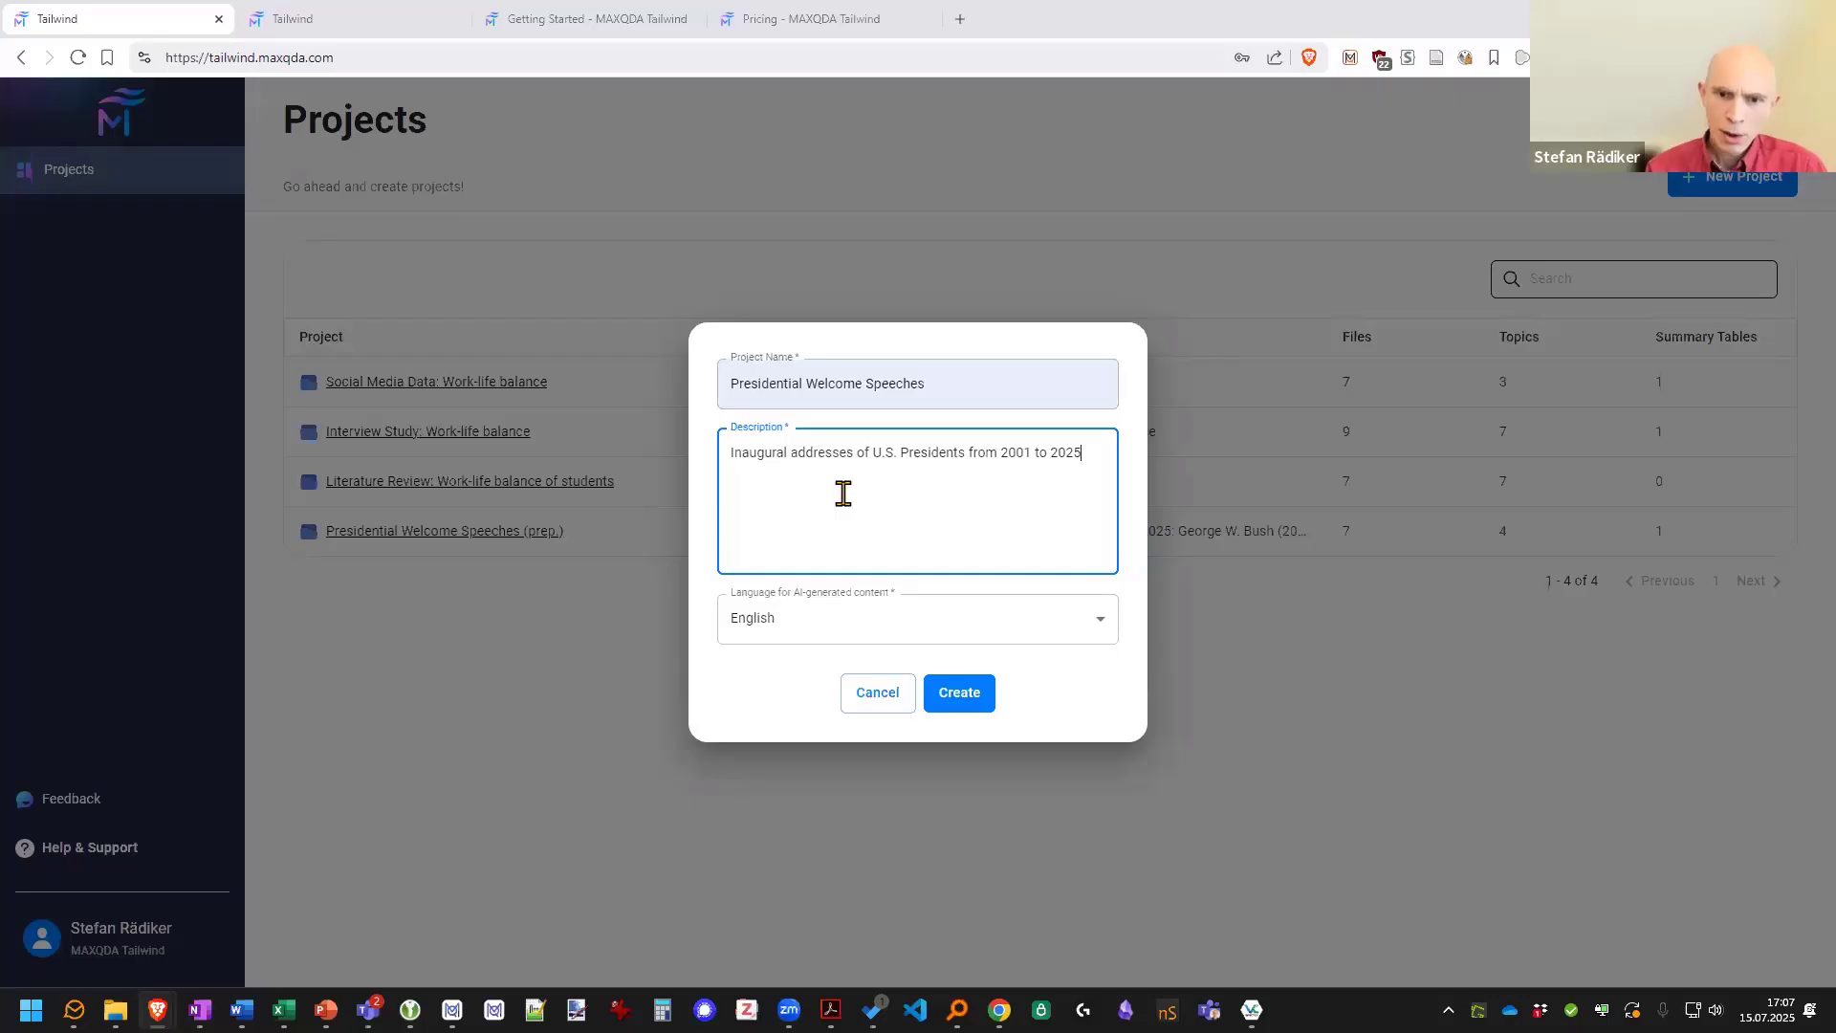
# Replace the whole description with the clipboard history entry listing the U.S. Presidents' inaugural addresses from 2001 to 2025, and remove its leading bullet character
pyautogui.hotkey('ctrl', 'a')
pyautogui.press('super+v')
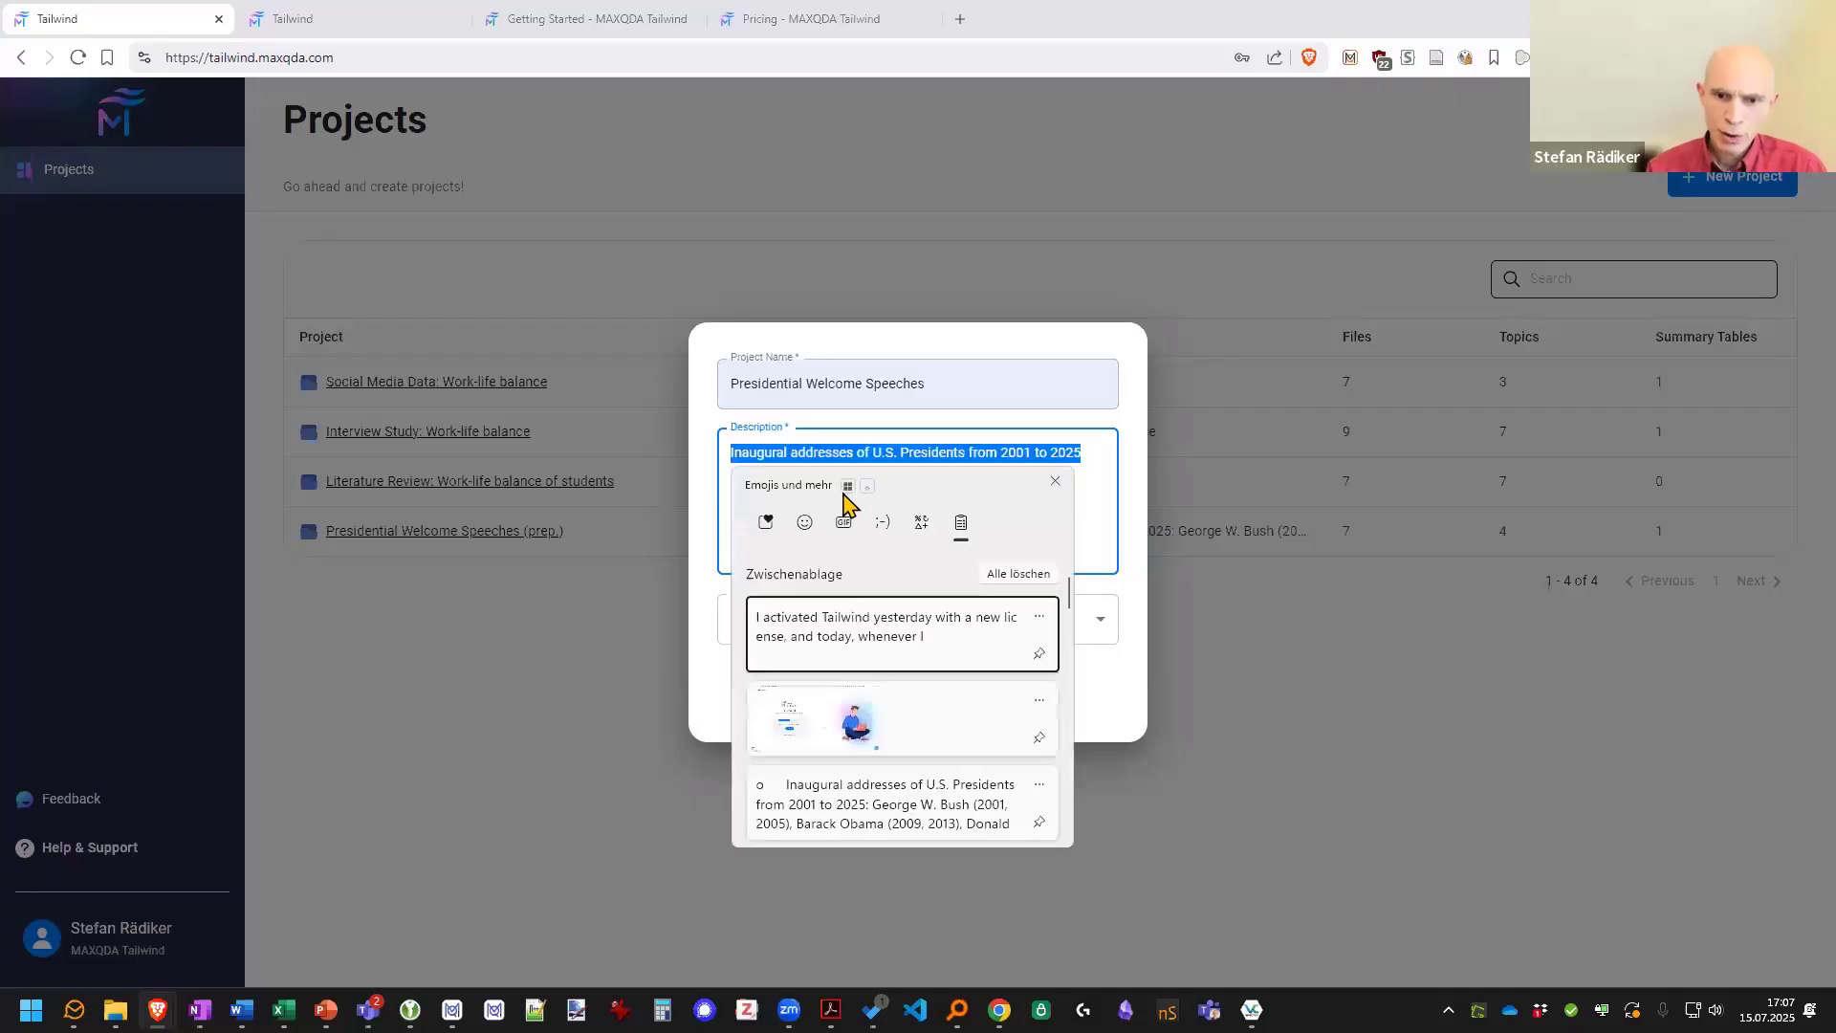
pyautogui.press('Down')
pyautogui.press('Down')
pyautogui.press('Return')
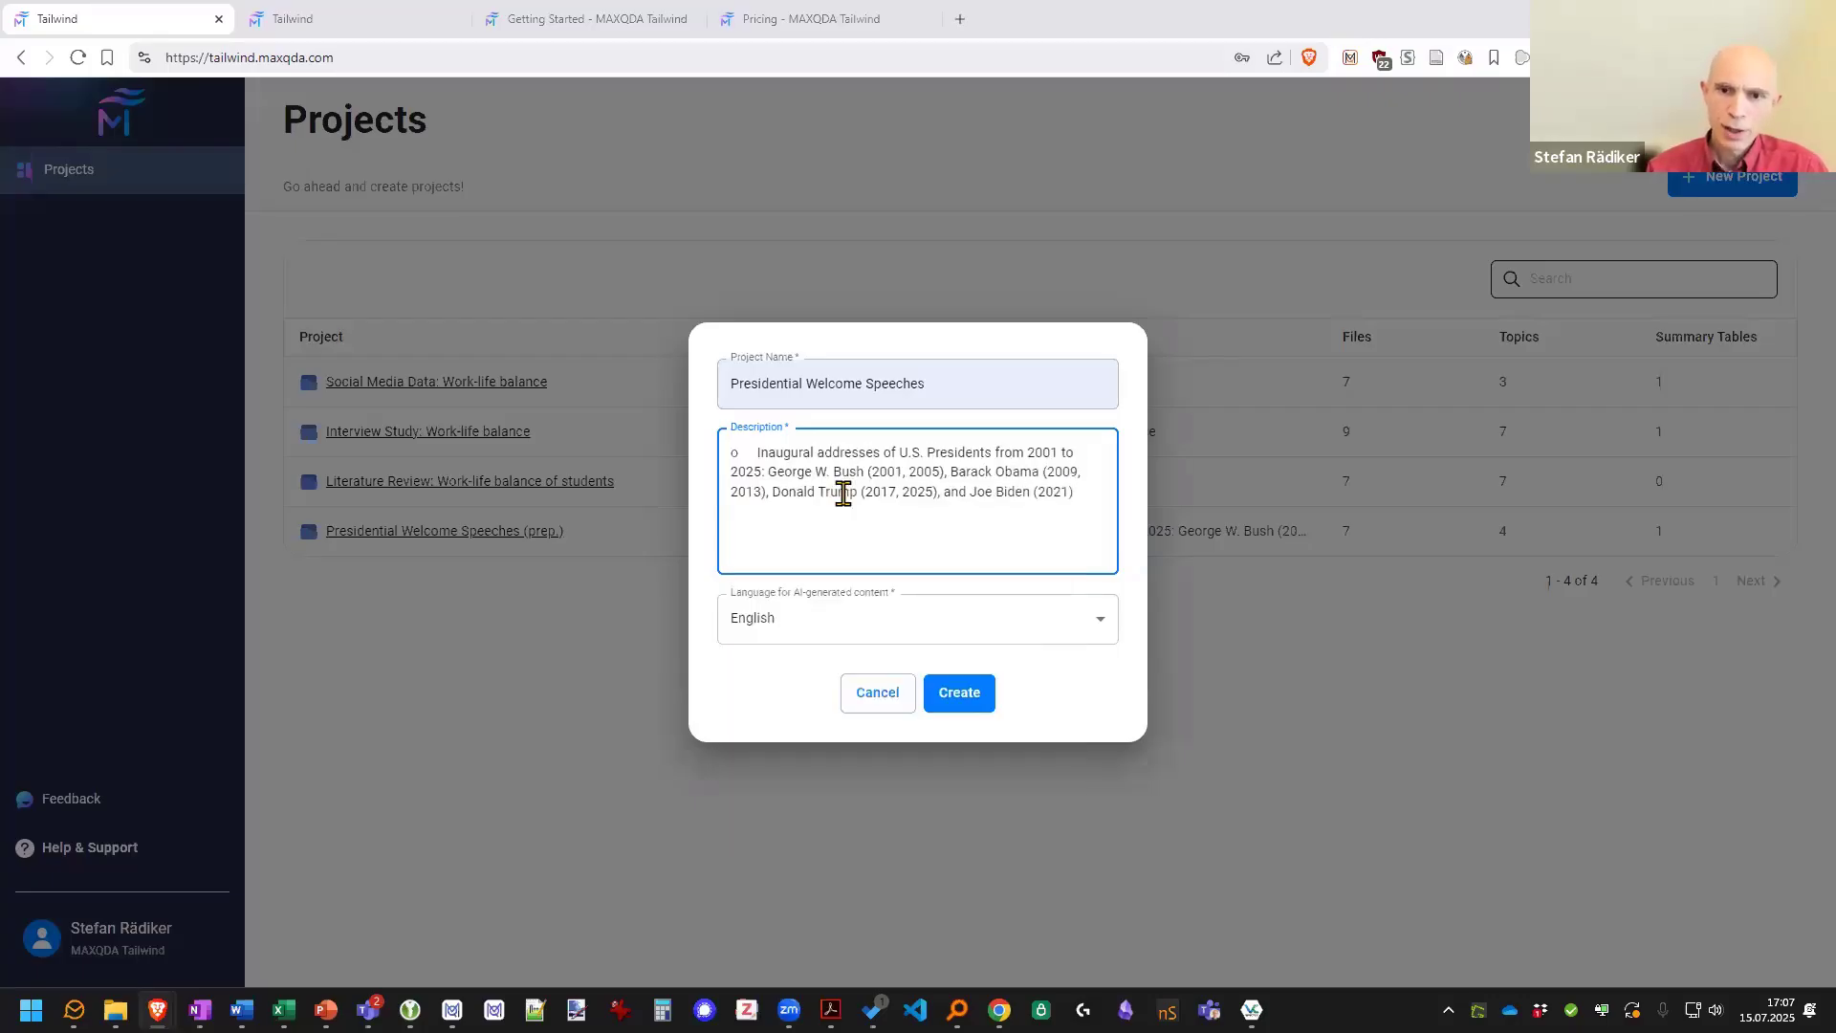
pyautogui.hotkey('ctrl', 'Home')
pyautogui.press('Delete')
pyautogui.press('Delete')
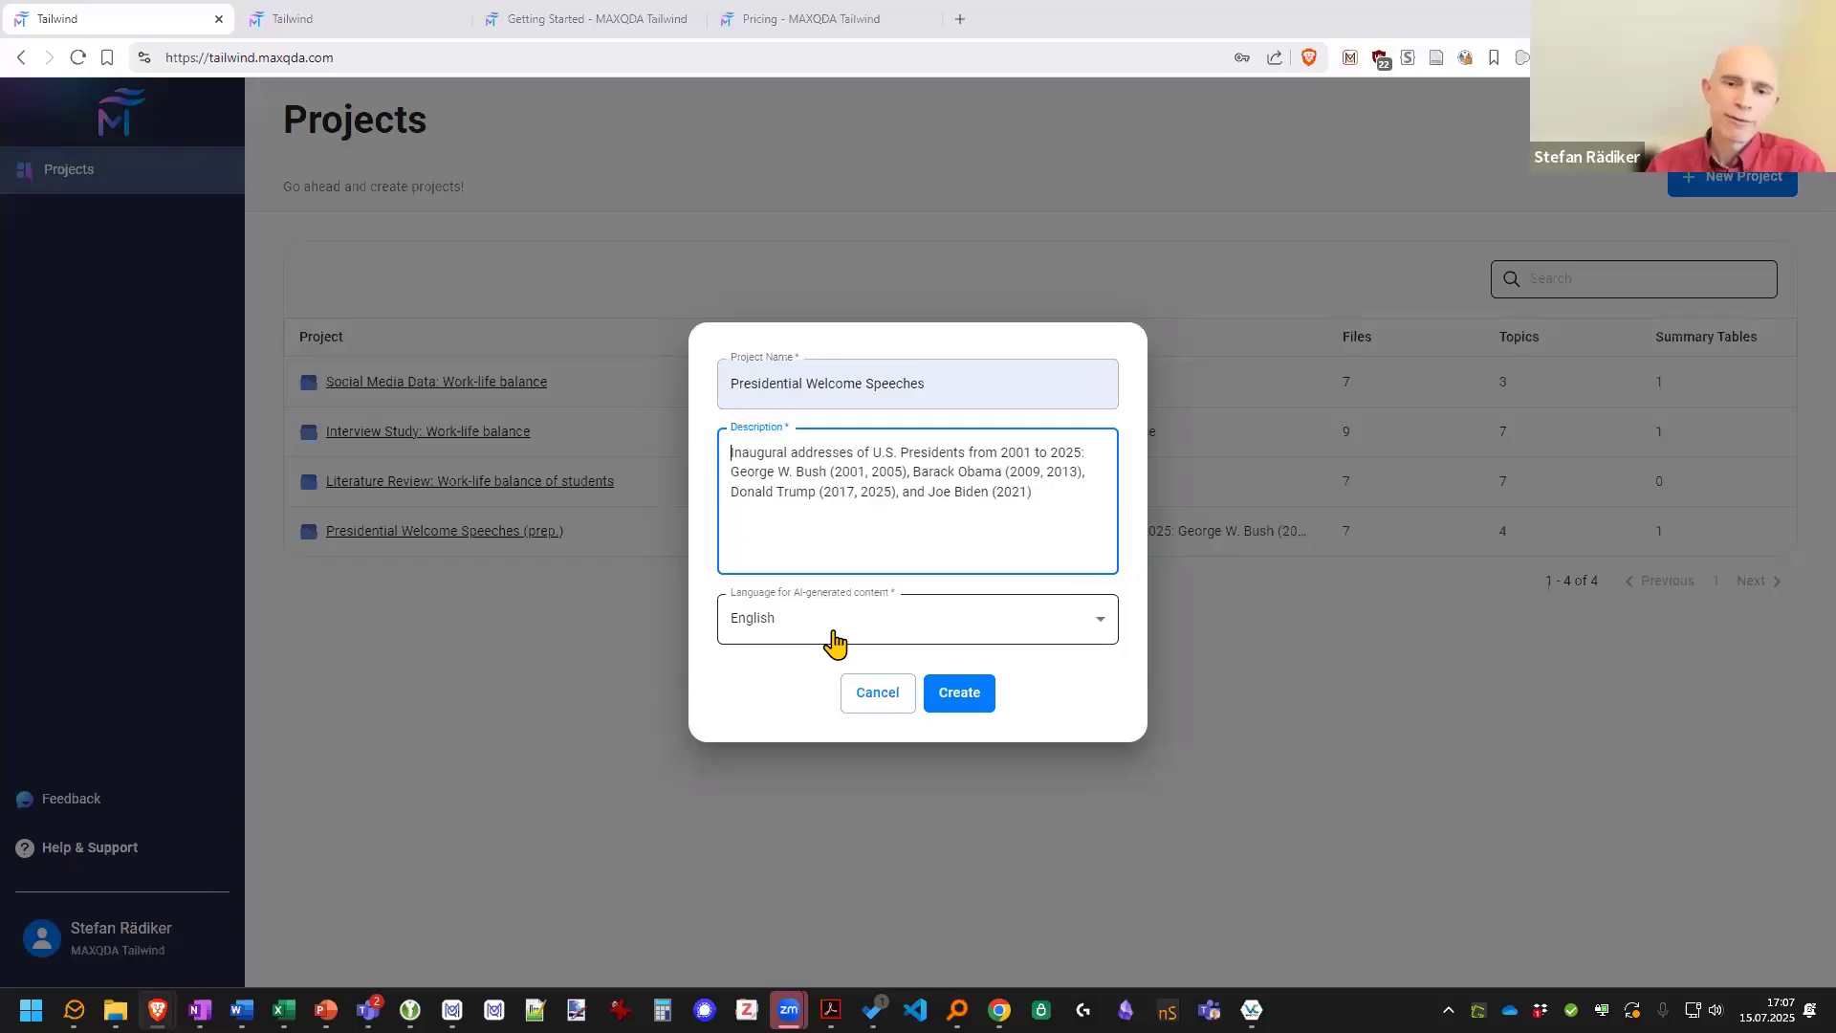
# Review the languages for AI-generated content, keep English, and create the project
pyautogui.click(887, 629)
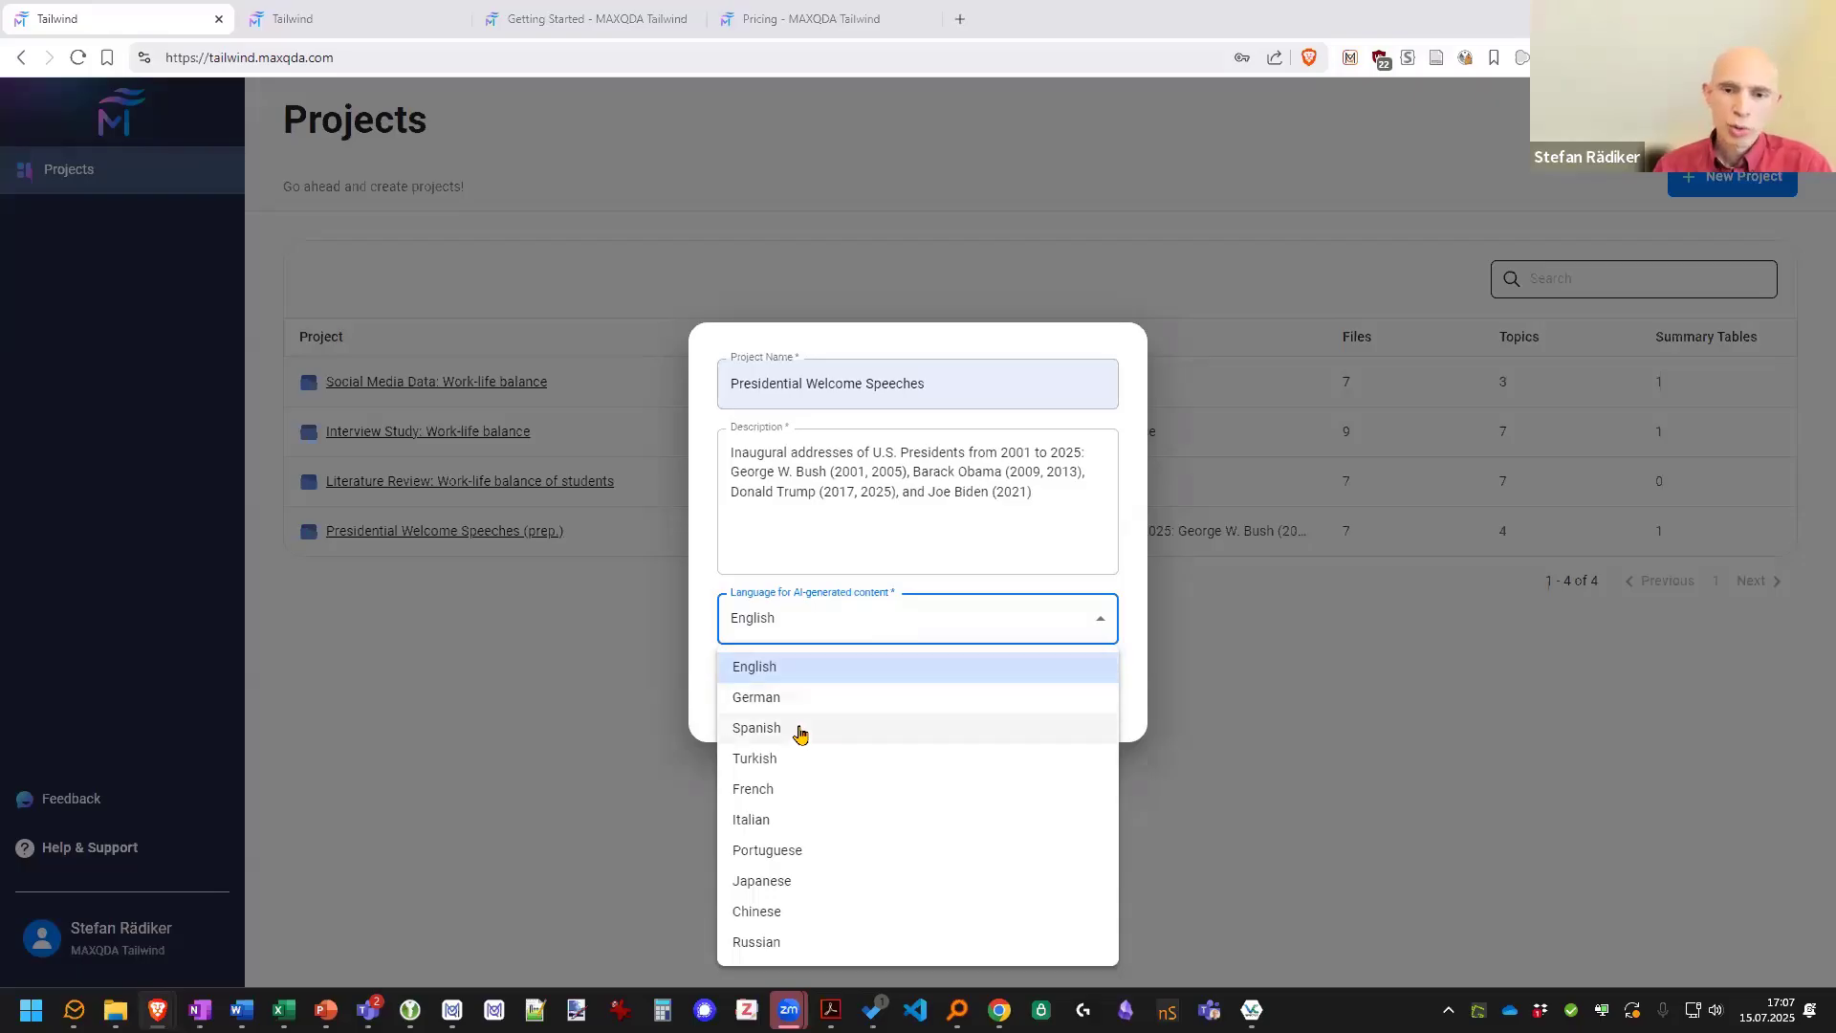
pyautogui.click(706, 626)
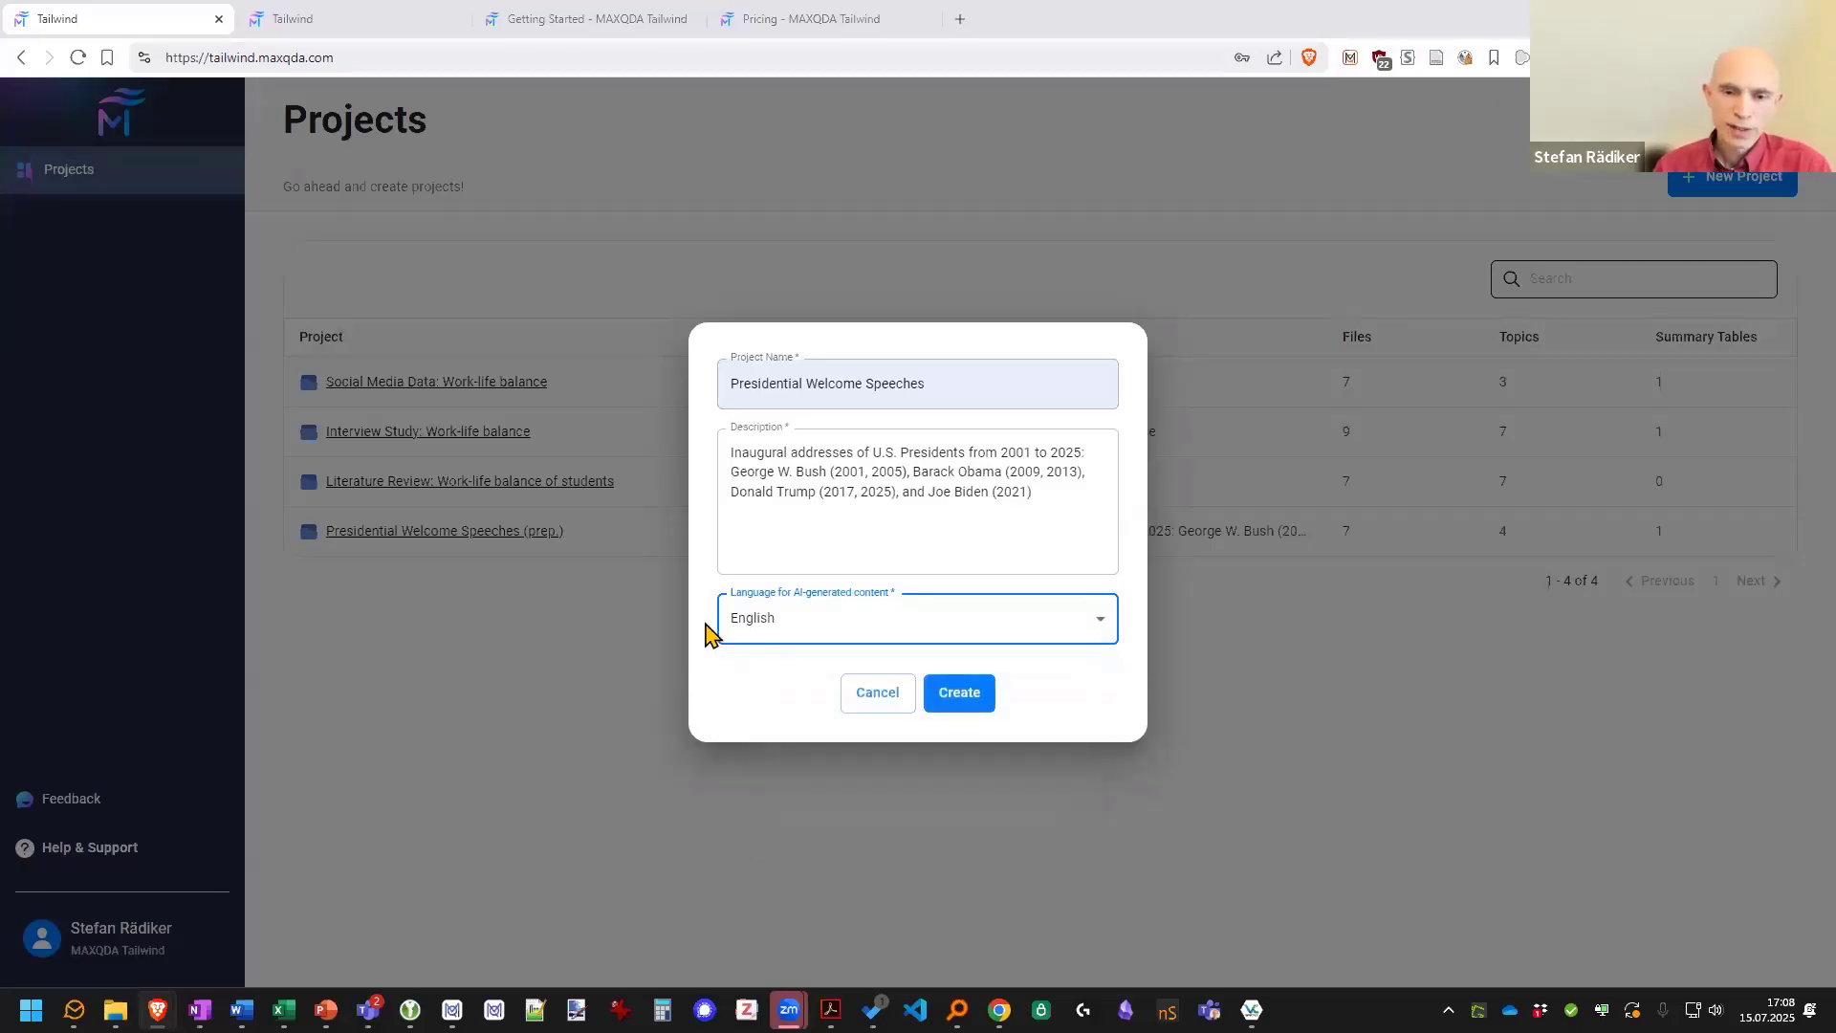
pyautogui.click(968, 706)
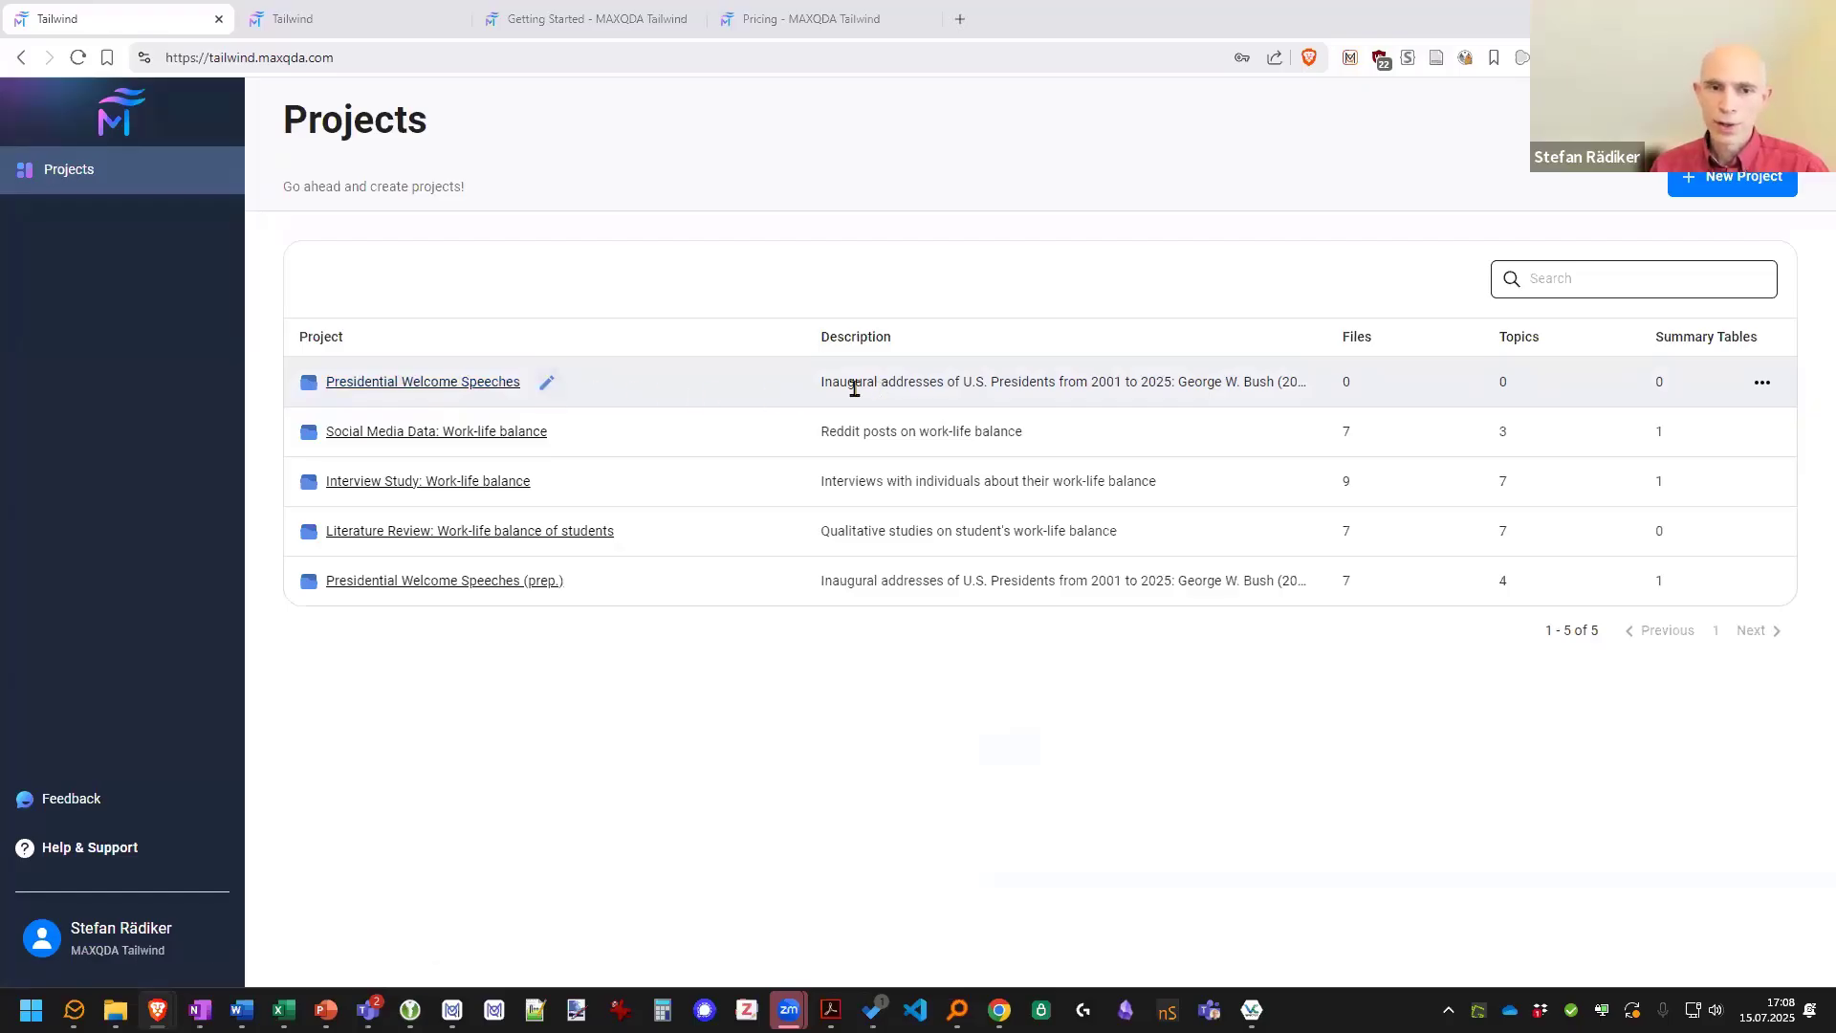
# Open the Presidential Welcome Speeches project and import all seven documents from 2001 Bush.docx to 2025 Trump.docx out of the Inaugural_Addresses folder
pyautogui.click(408, 386)
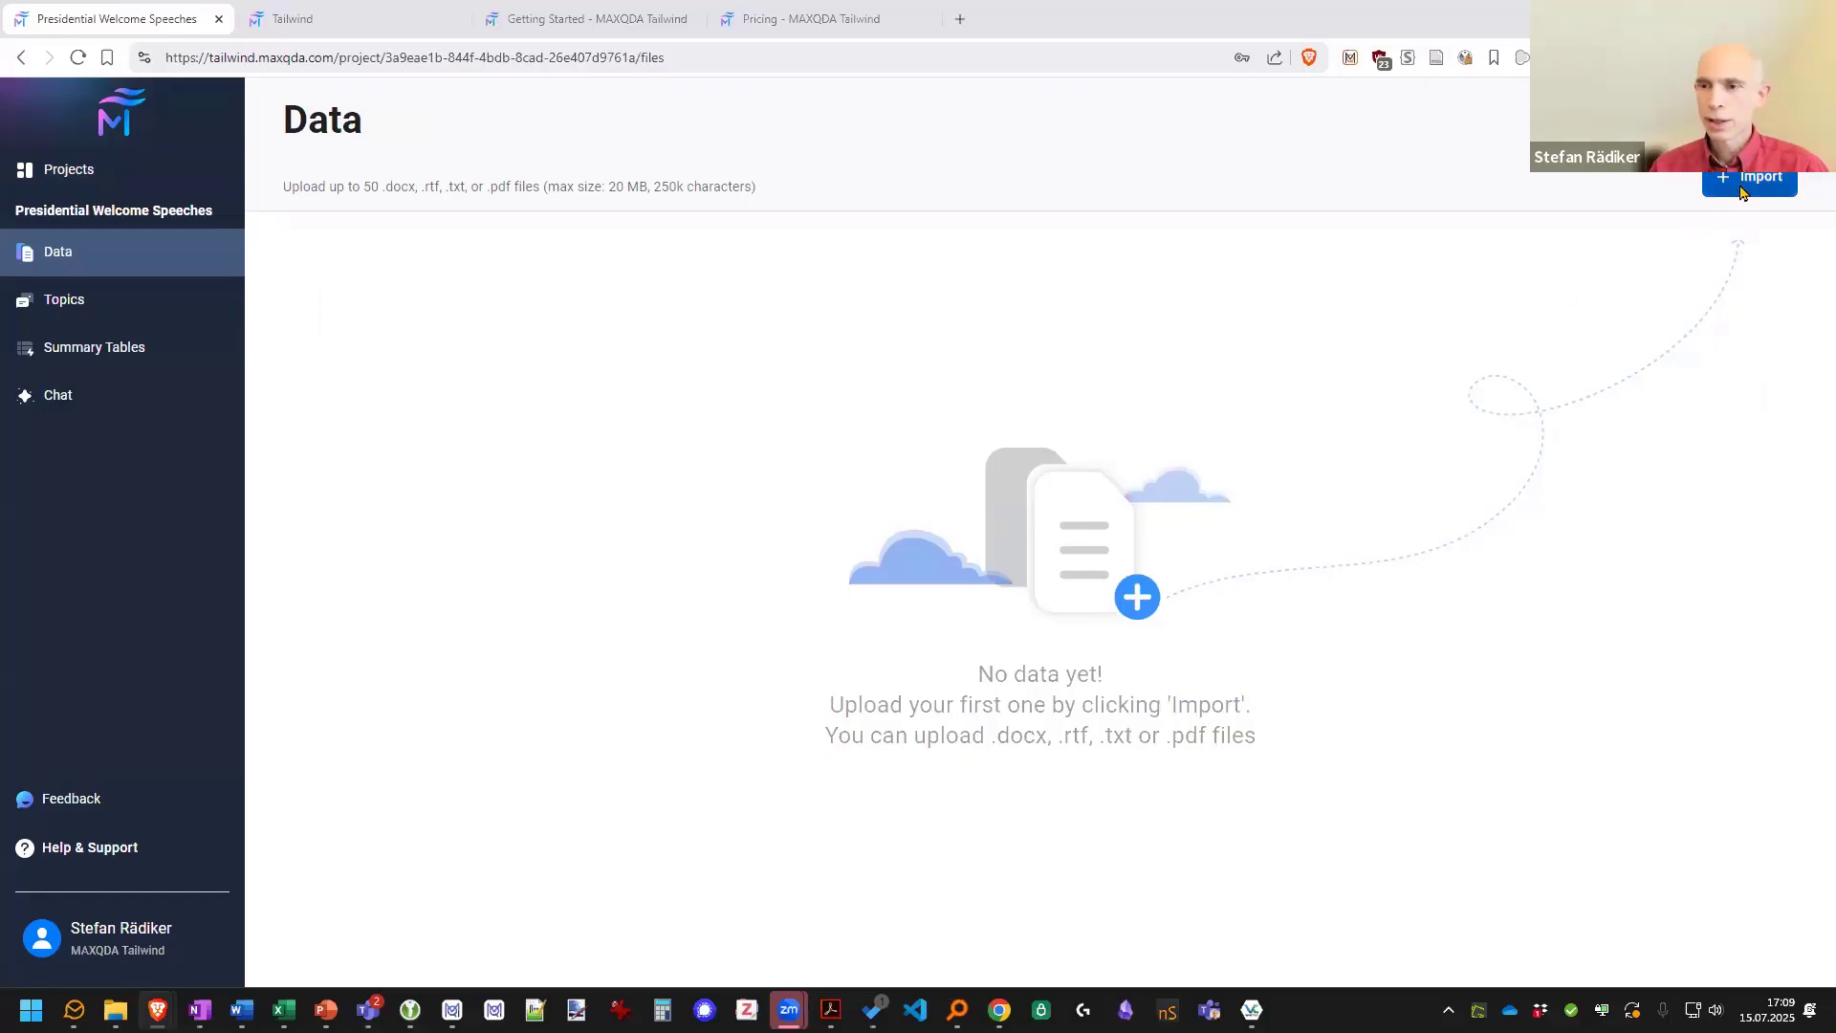
pyautogui.click(1743, 189)
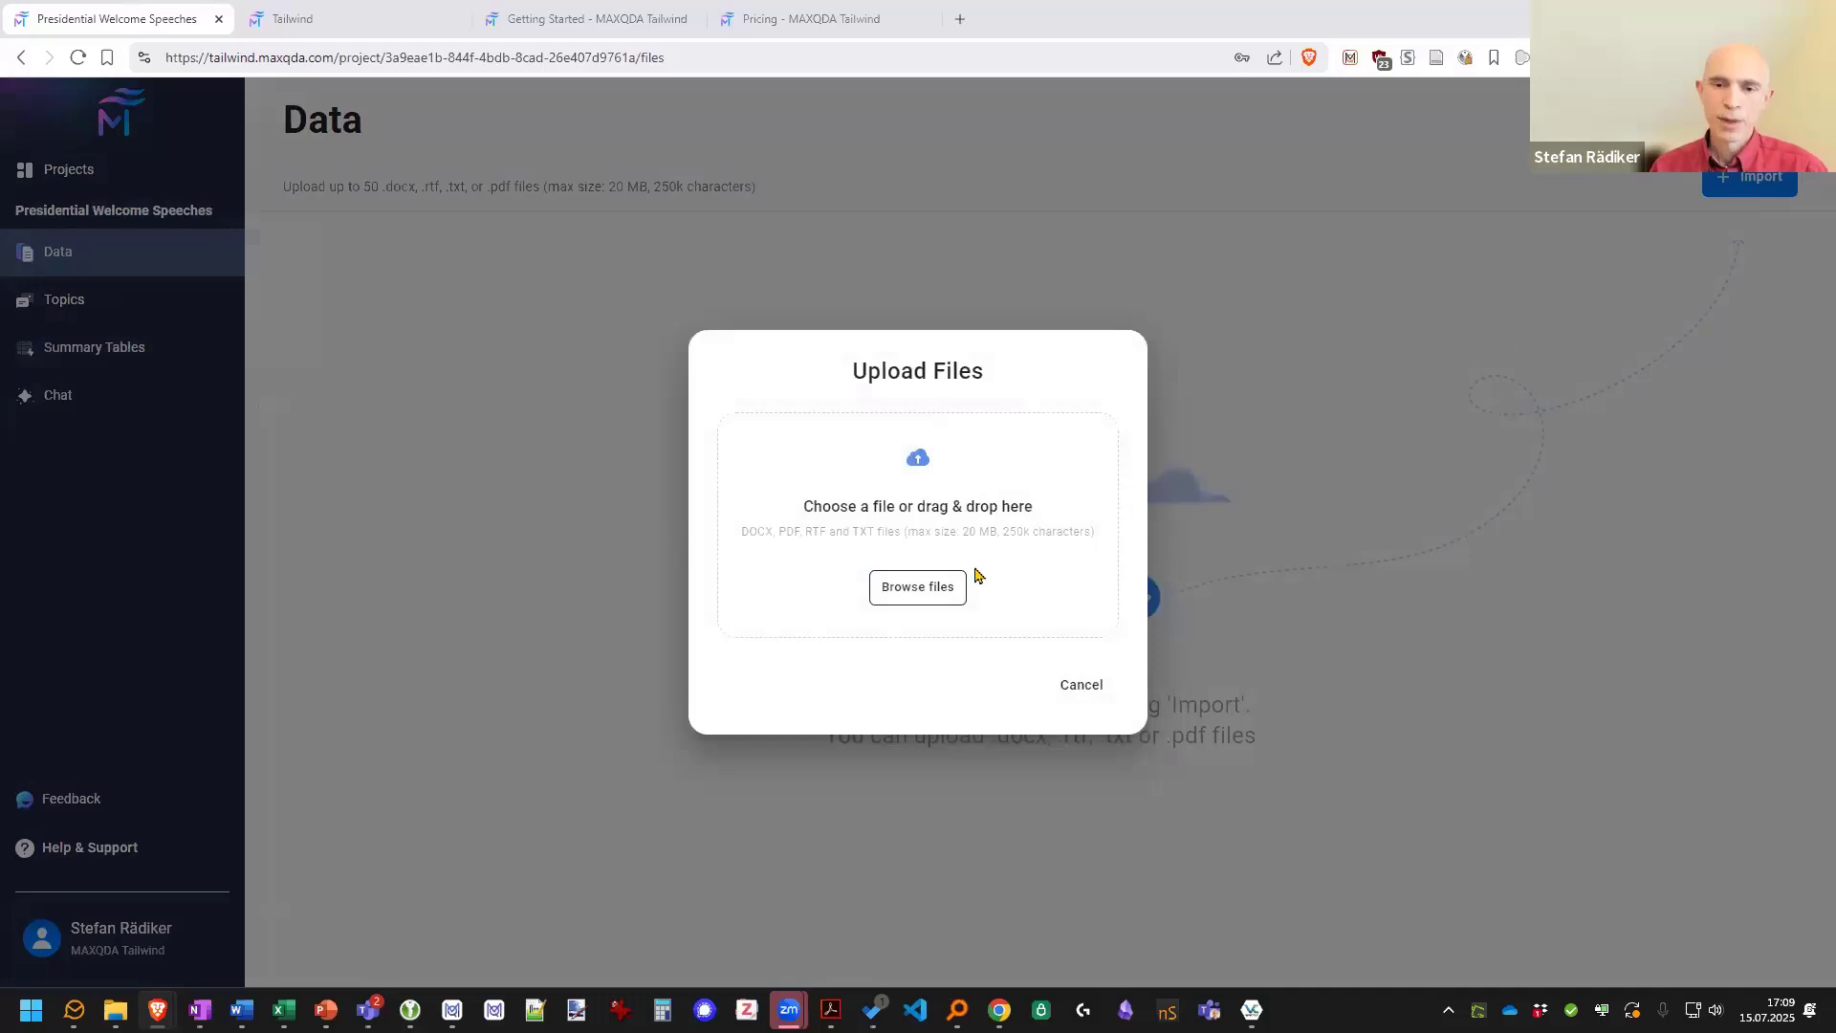
pyautogui.click(913, 595)
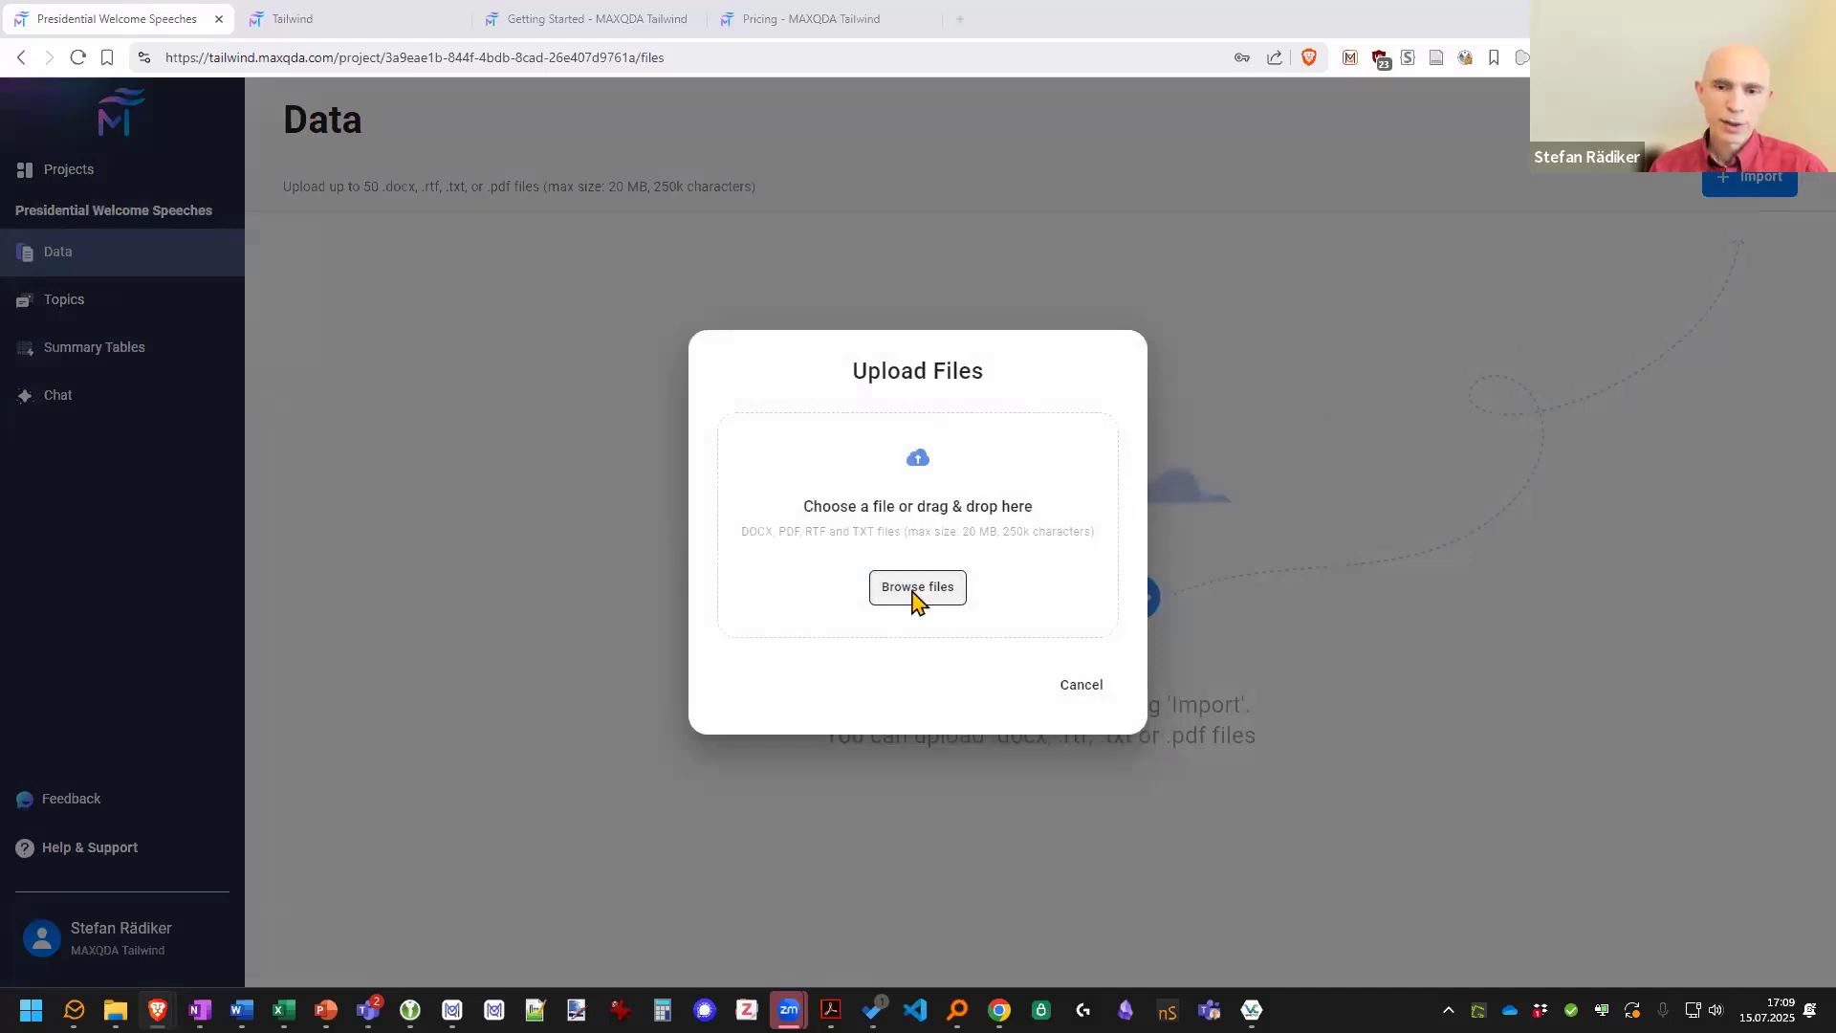
pyautogui.click(358, 153)
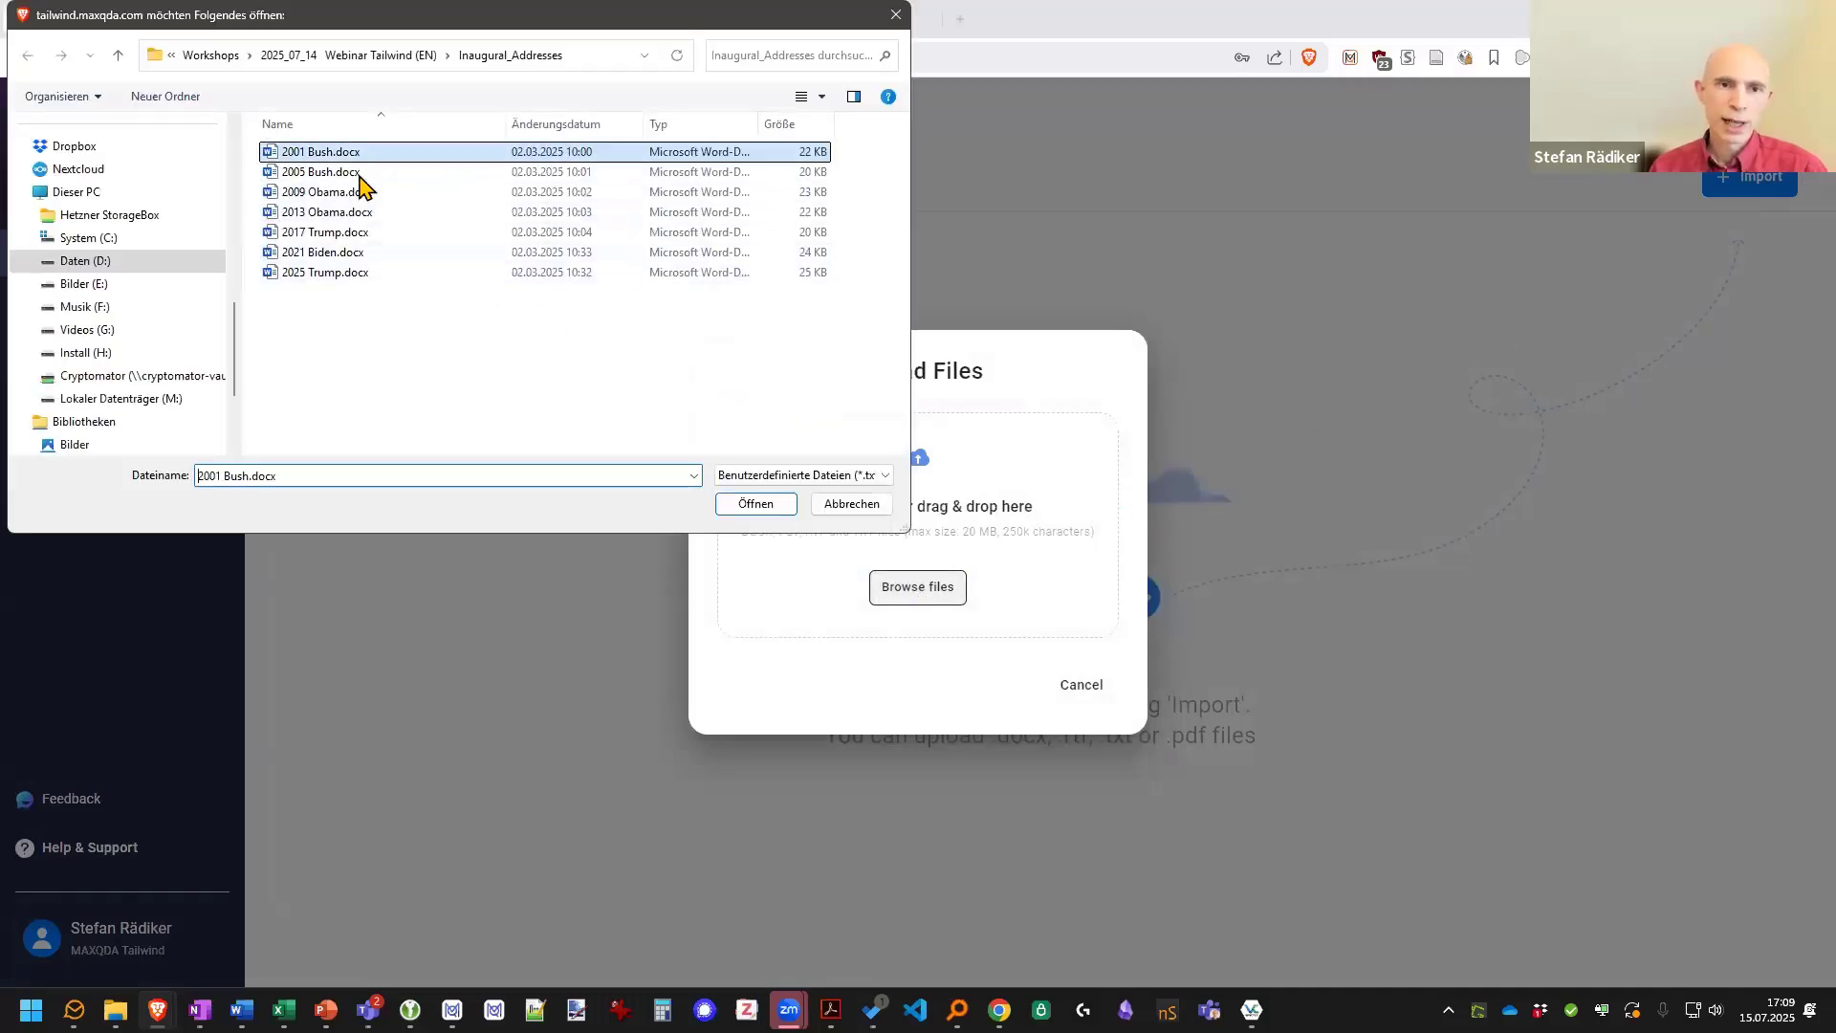
pyautogui.keyDown('shift'); pyautogui.click(367, 274); pyautogui.keyUp('shift')
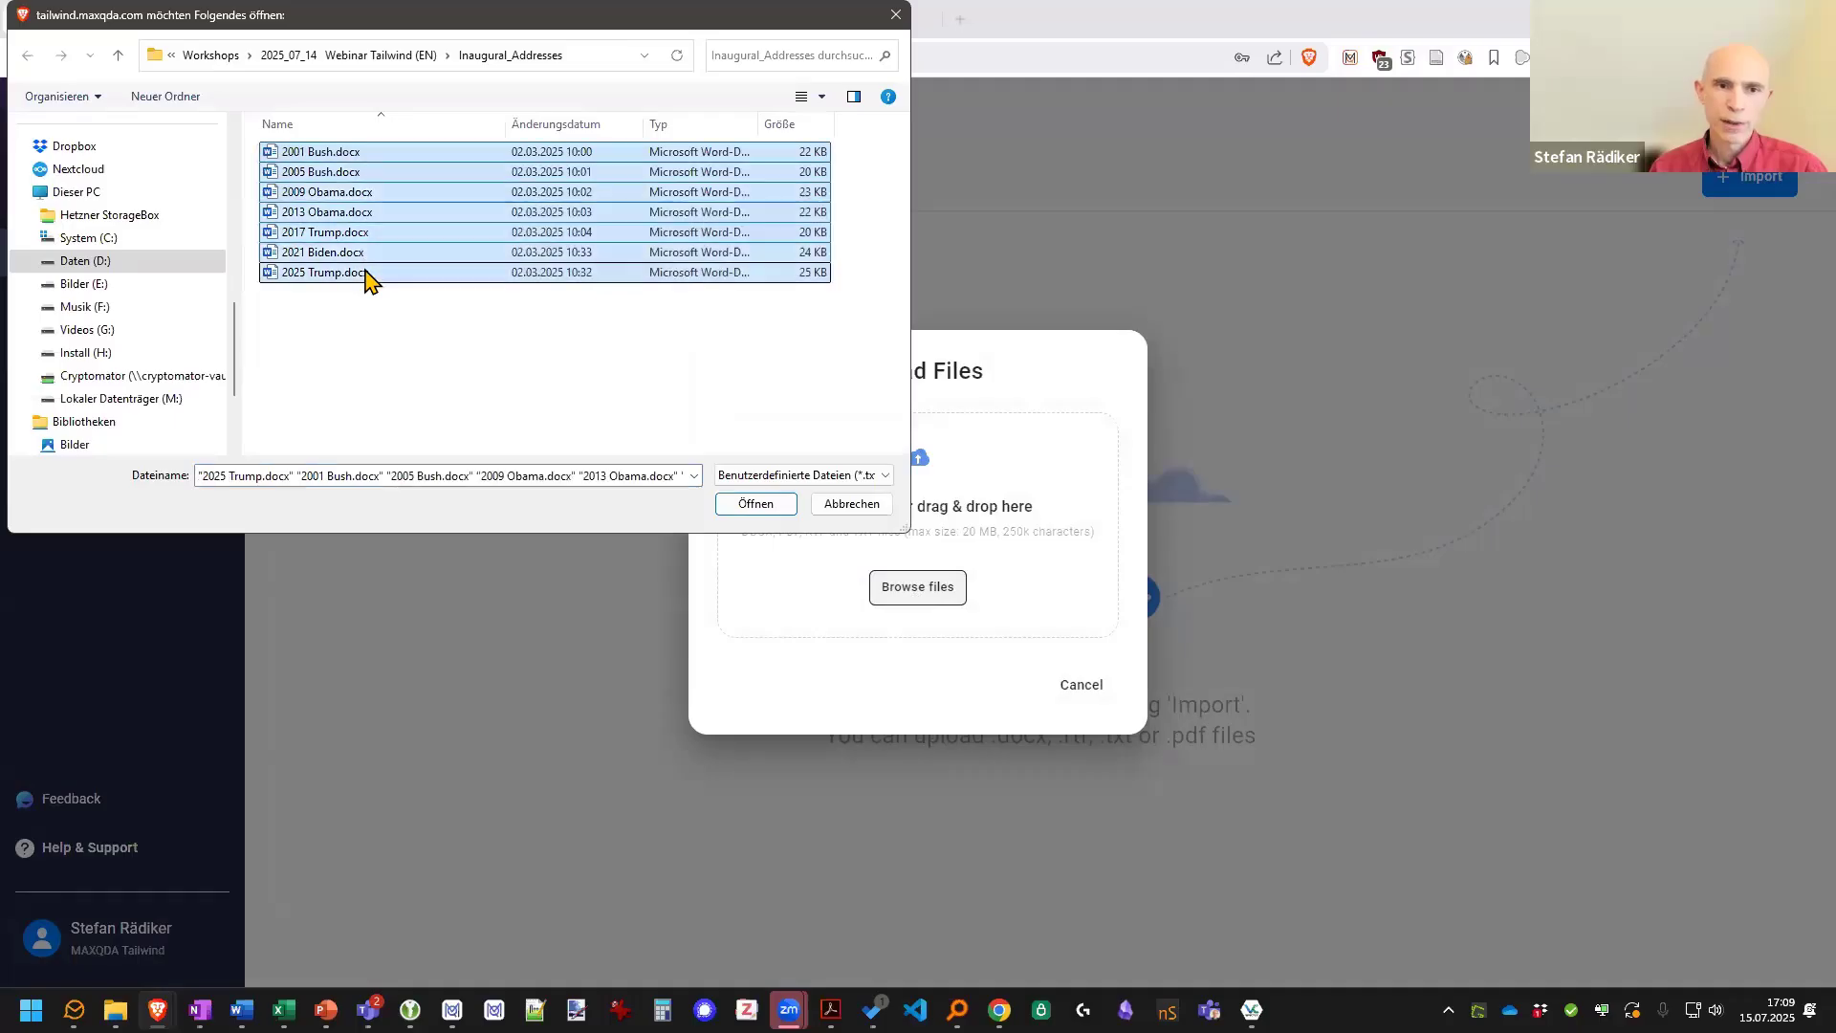
pyautogui.click(762, 508)
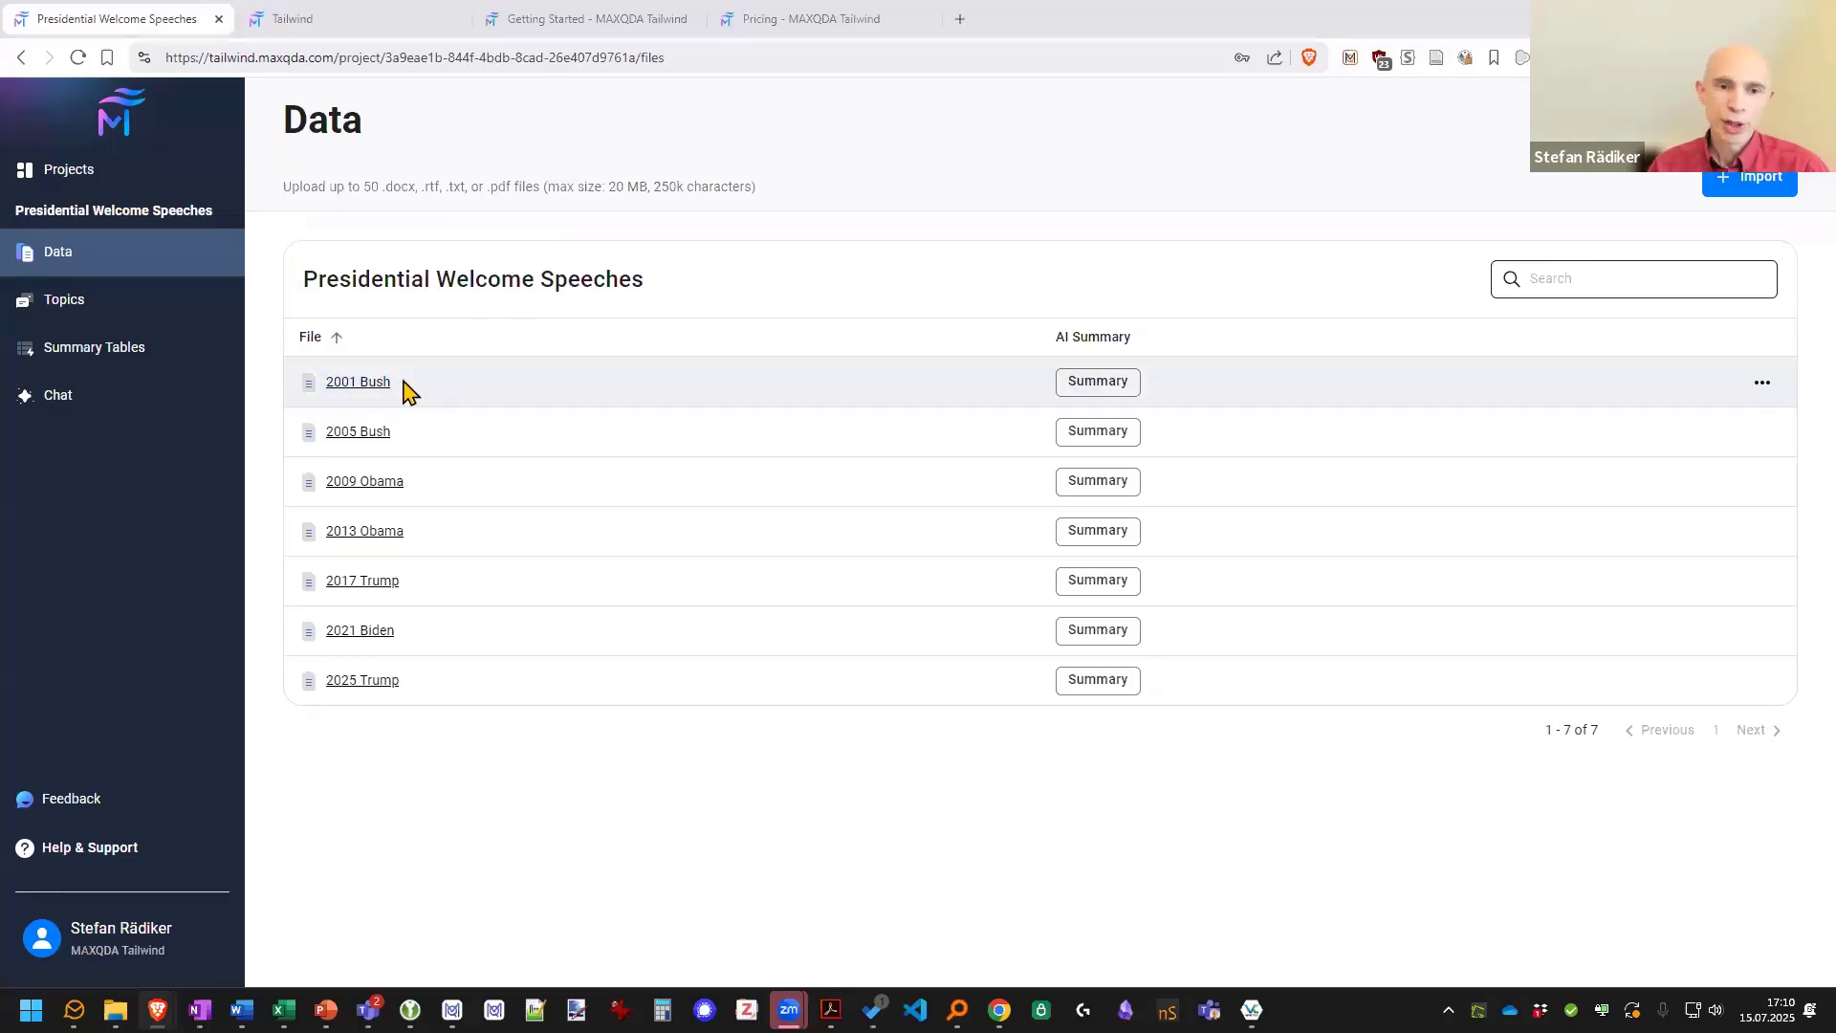
# Open the 2001 Bush document and look through its AI summary and the full speech text
pyautogui.click(352, 384)
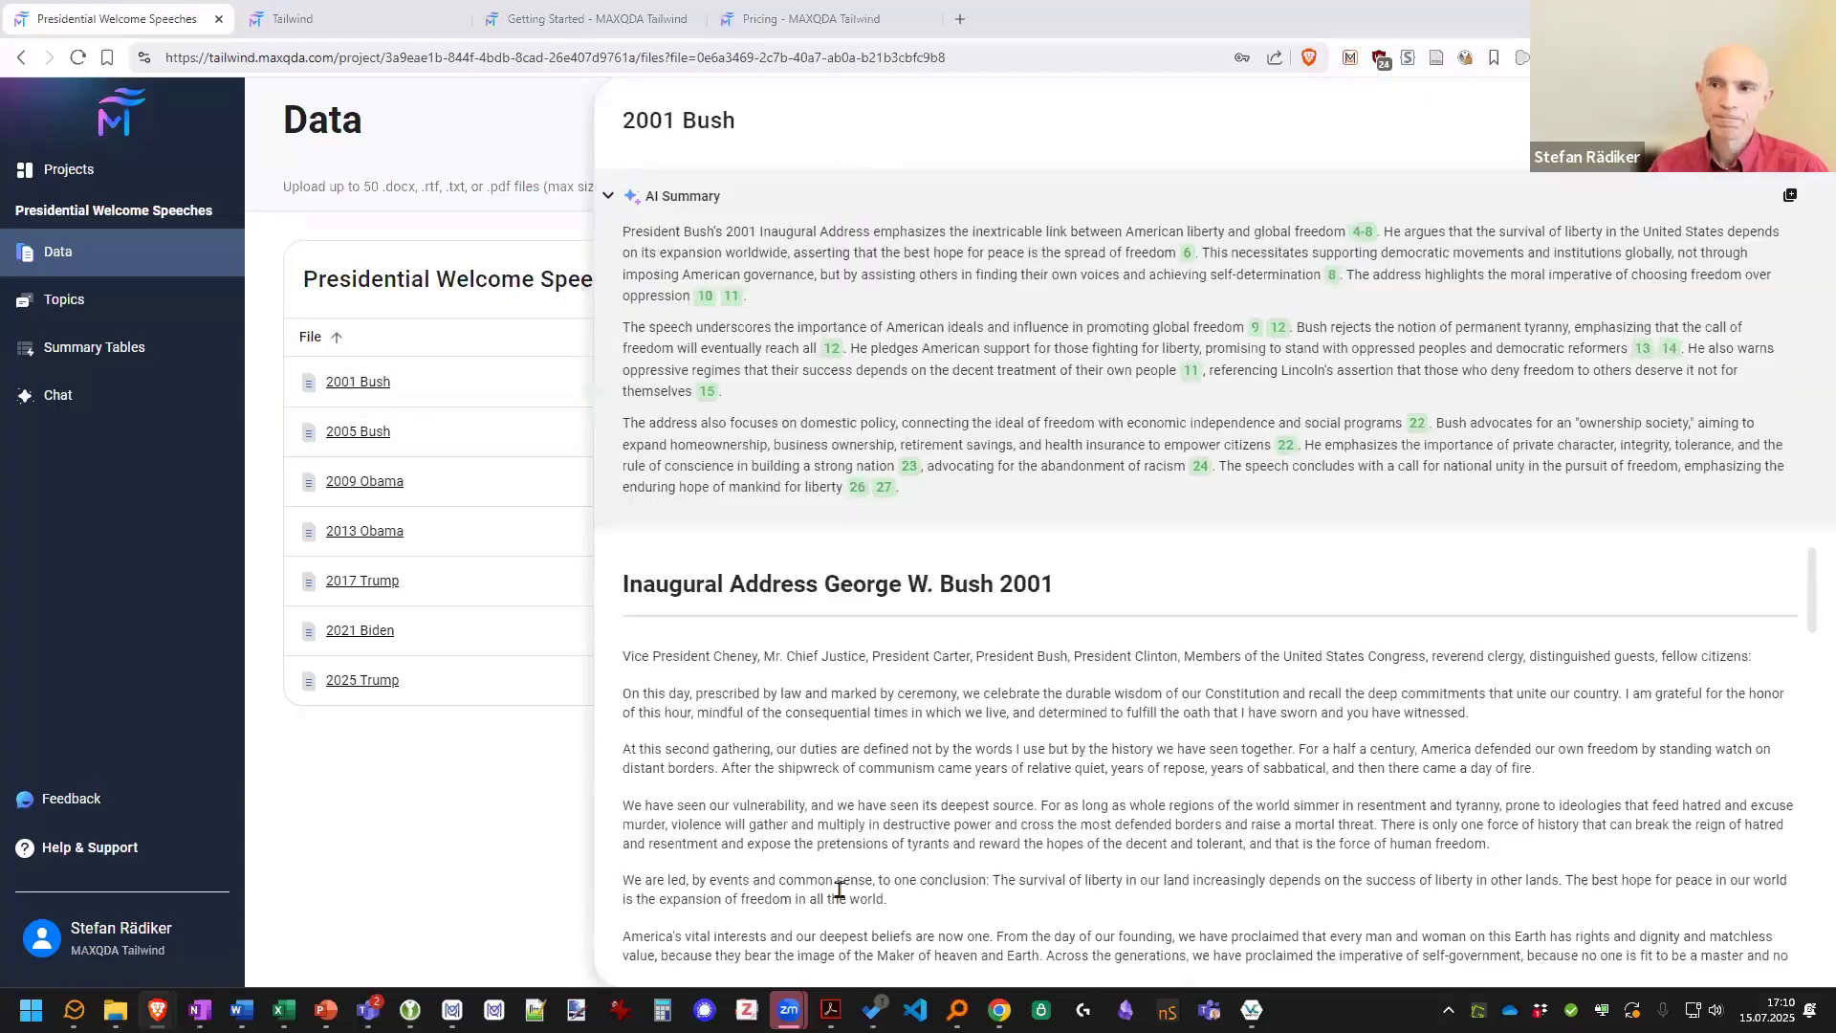
pyautogui.scroll(-4, 887, 680)
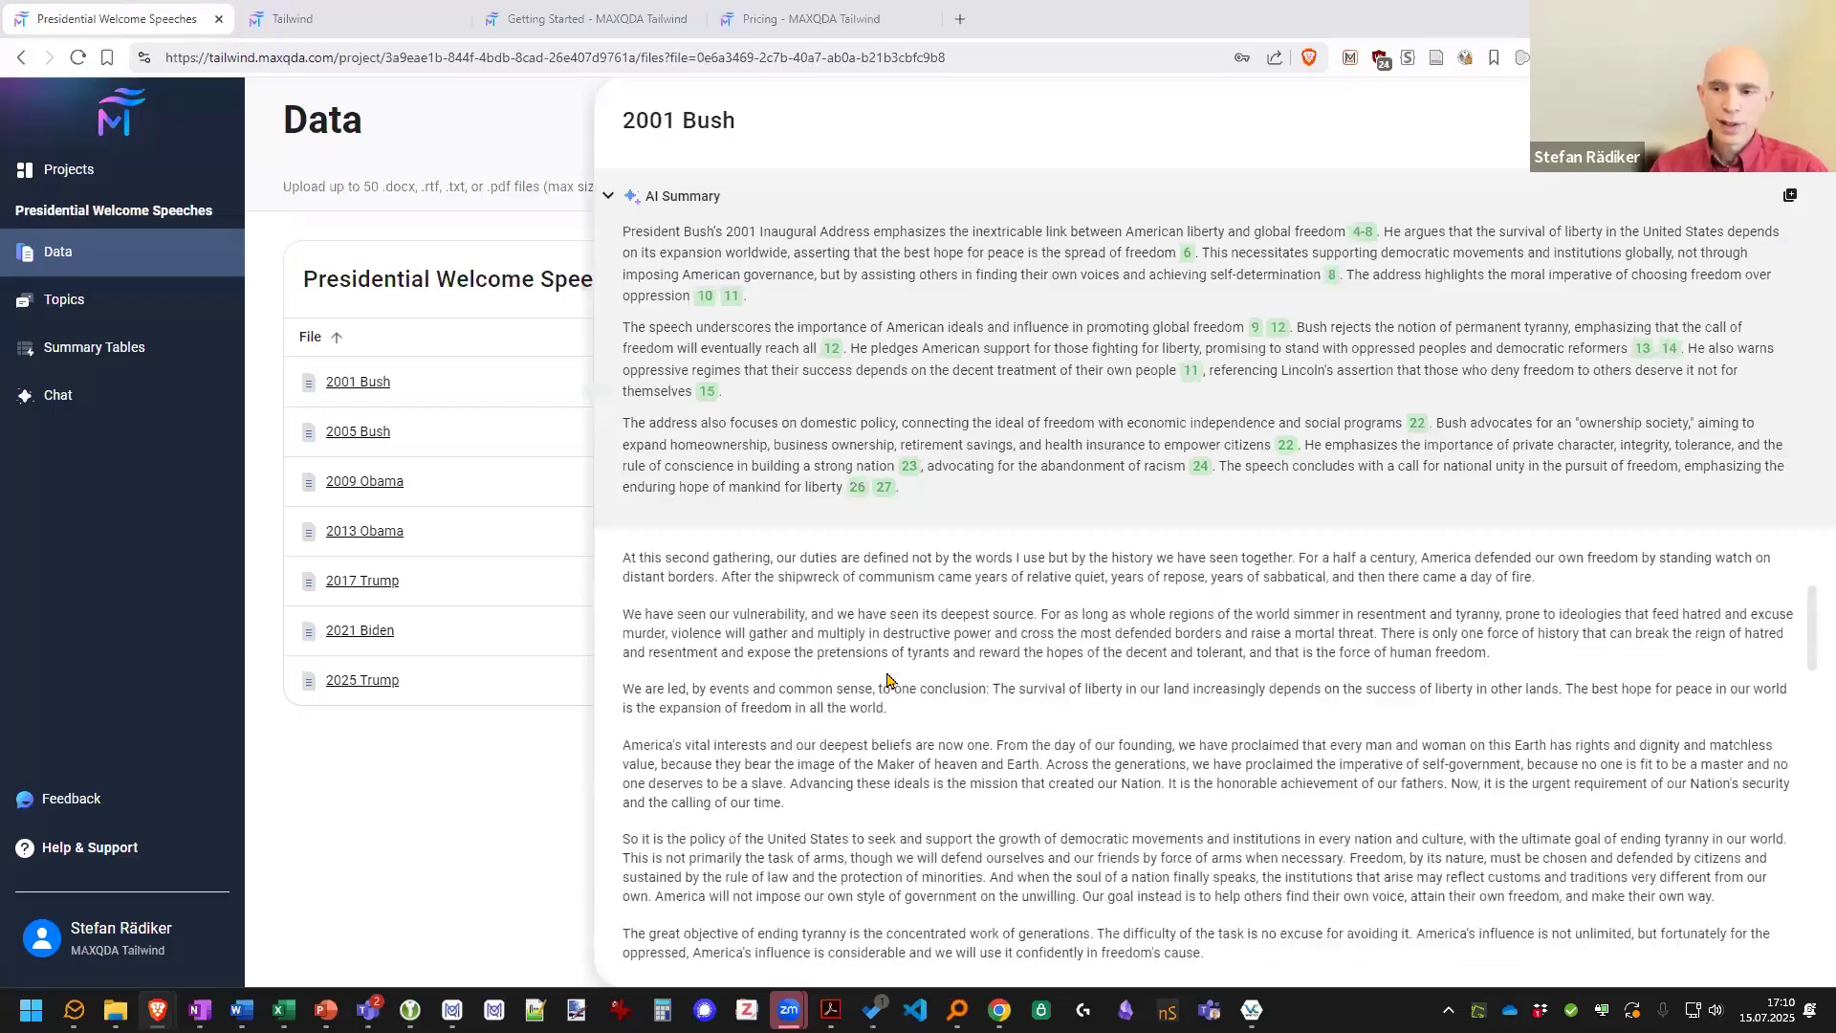
pyautogui.scroll(-10, 887, 680)
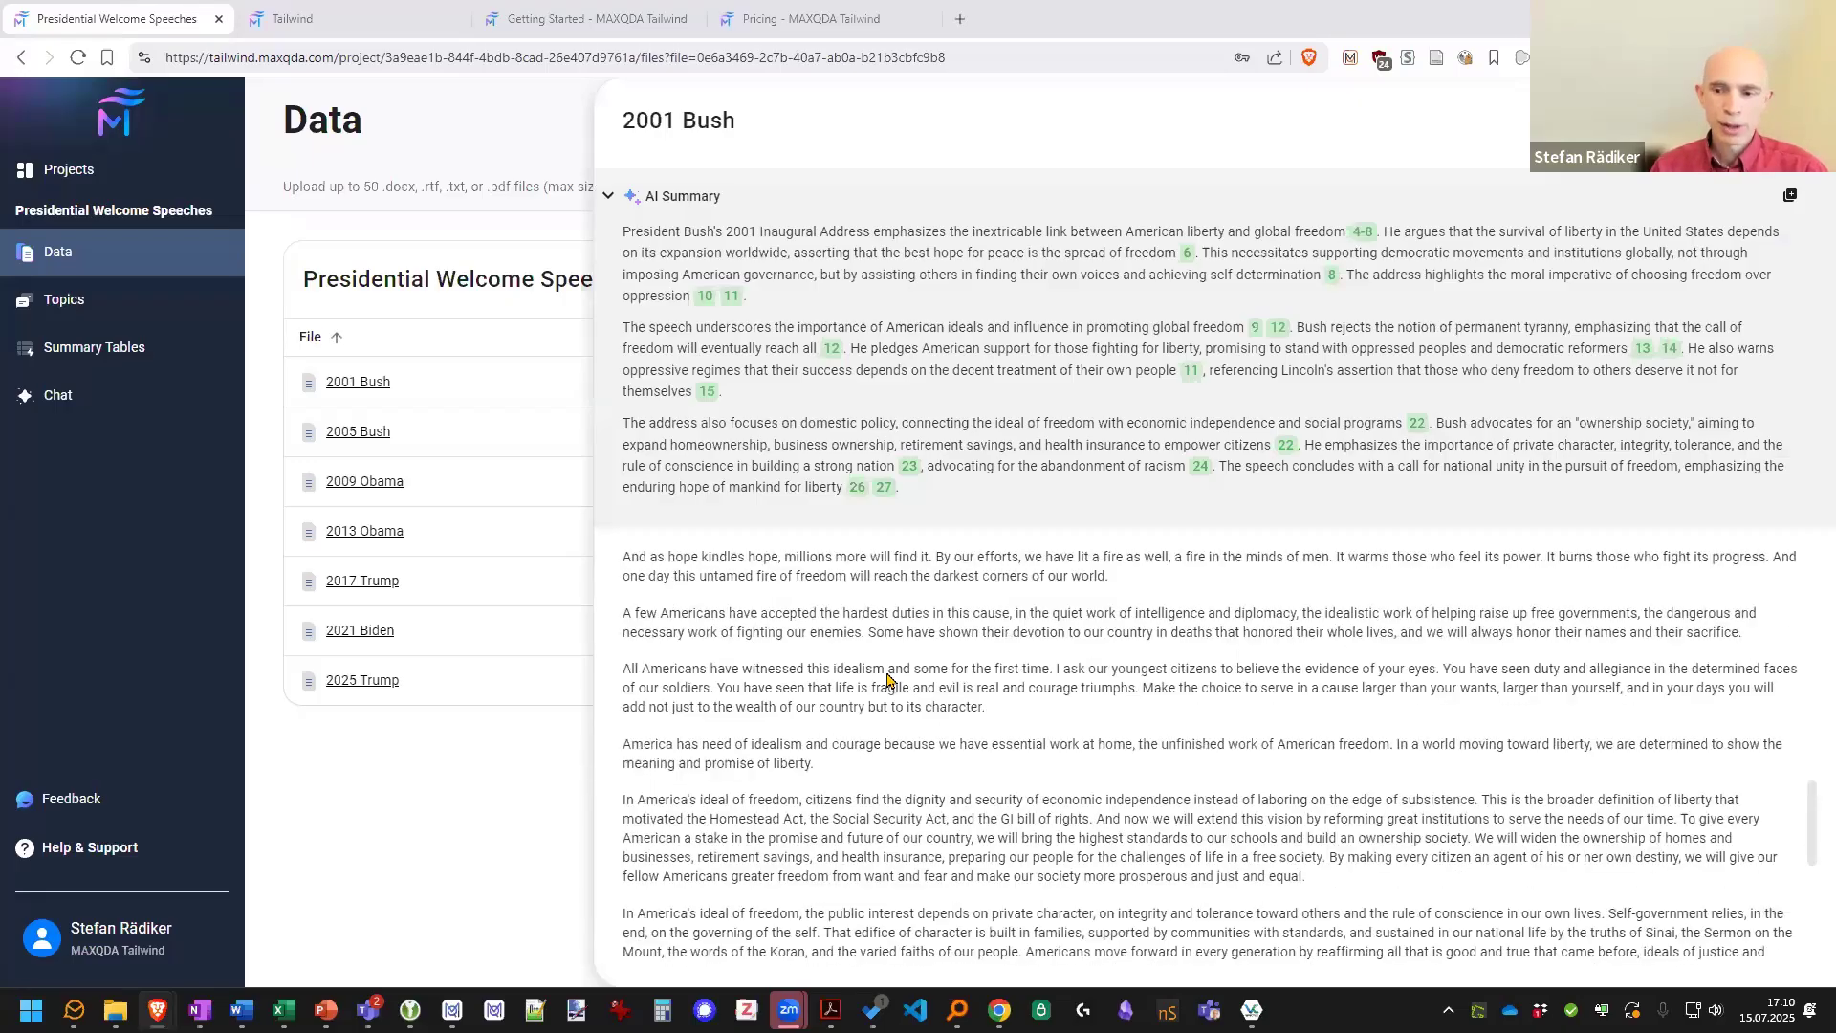
pyautogui.scroll(15, 888, 680)
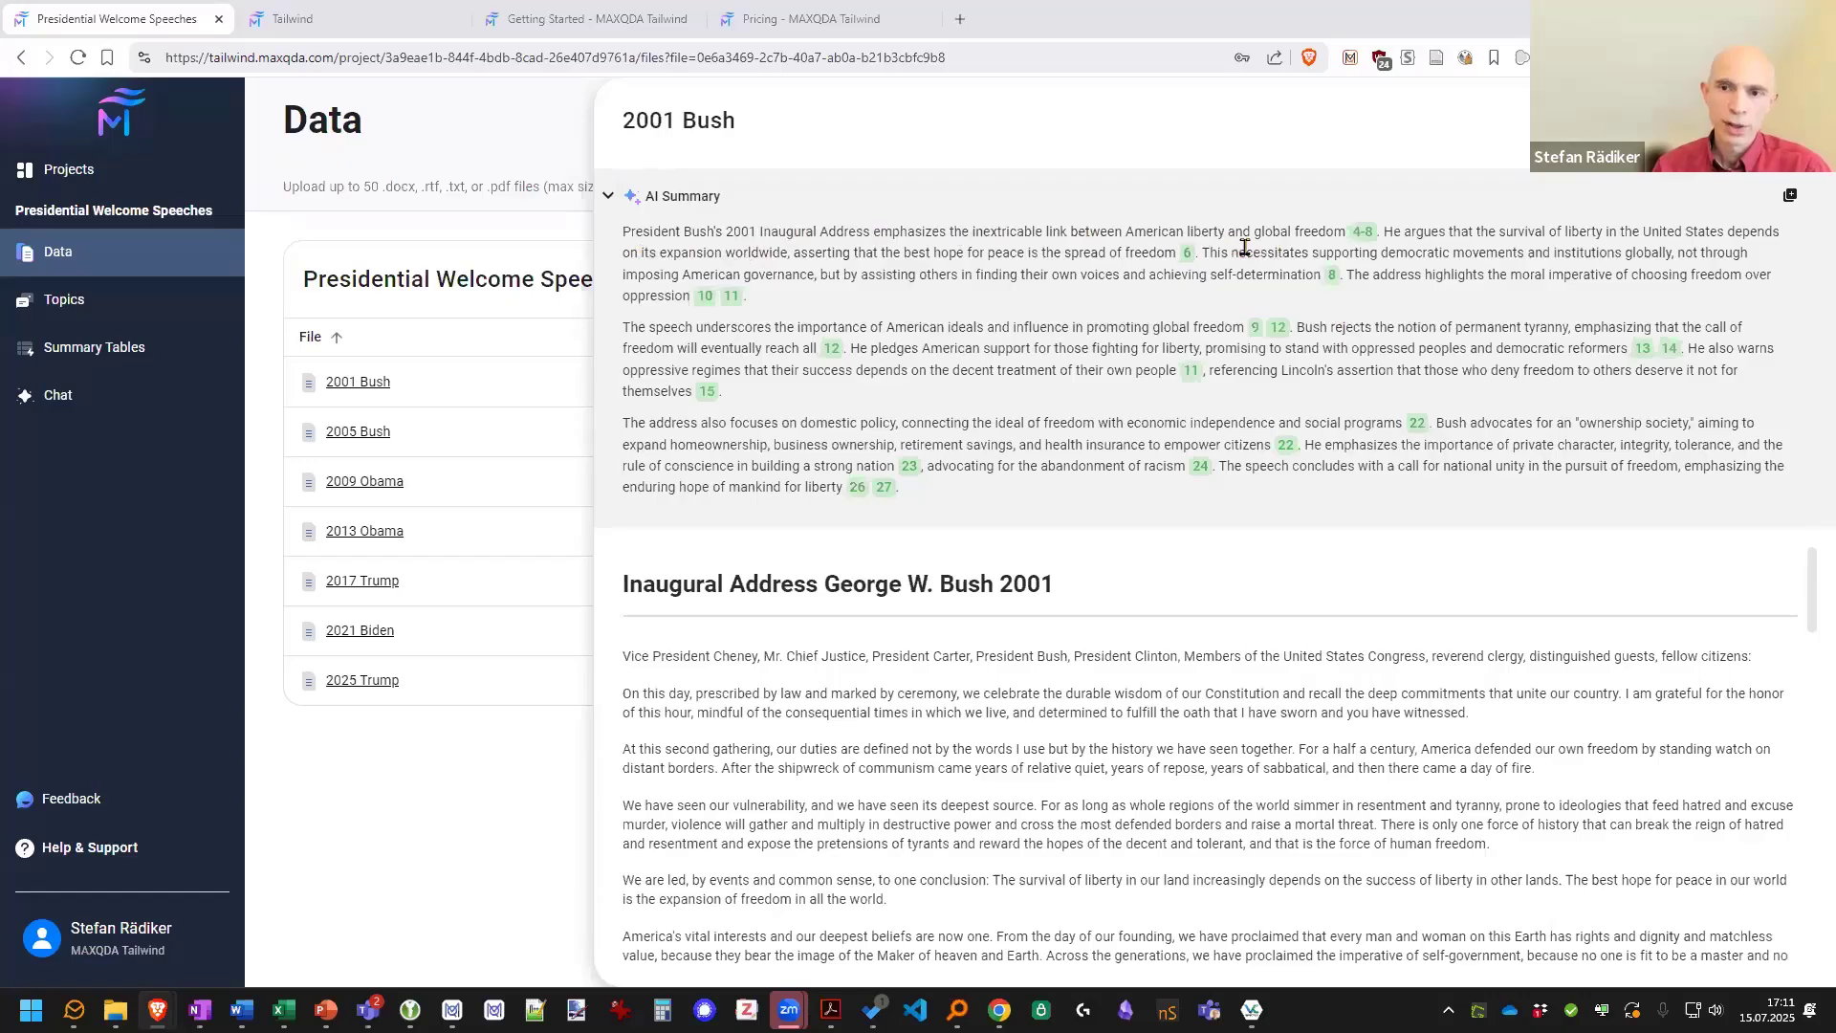
# Show the source paragraphs for the AI summary's 4-8 reference in the 2001 Bush speech, and collapse the summary
pyautogui.click(1365, 239)
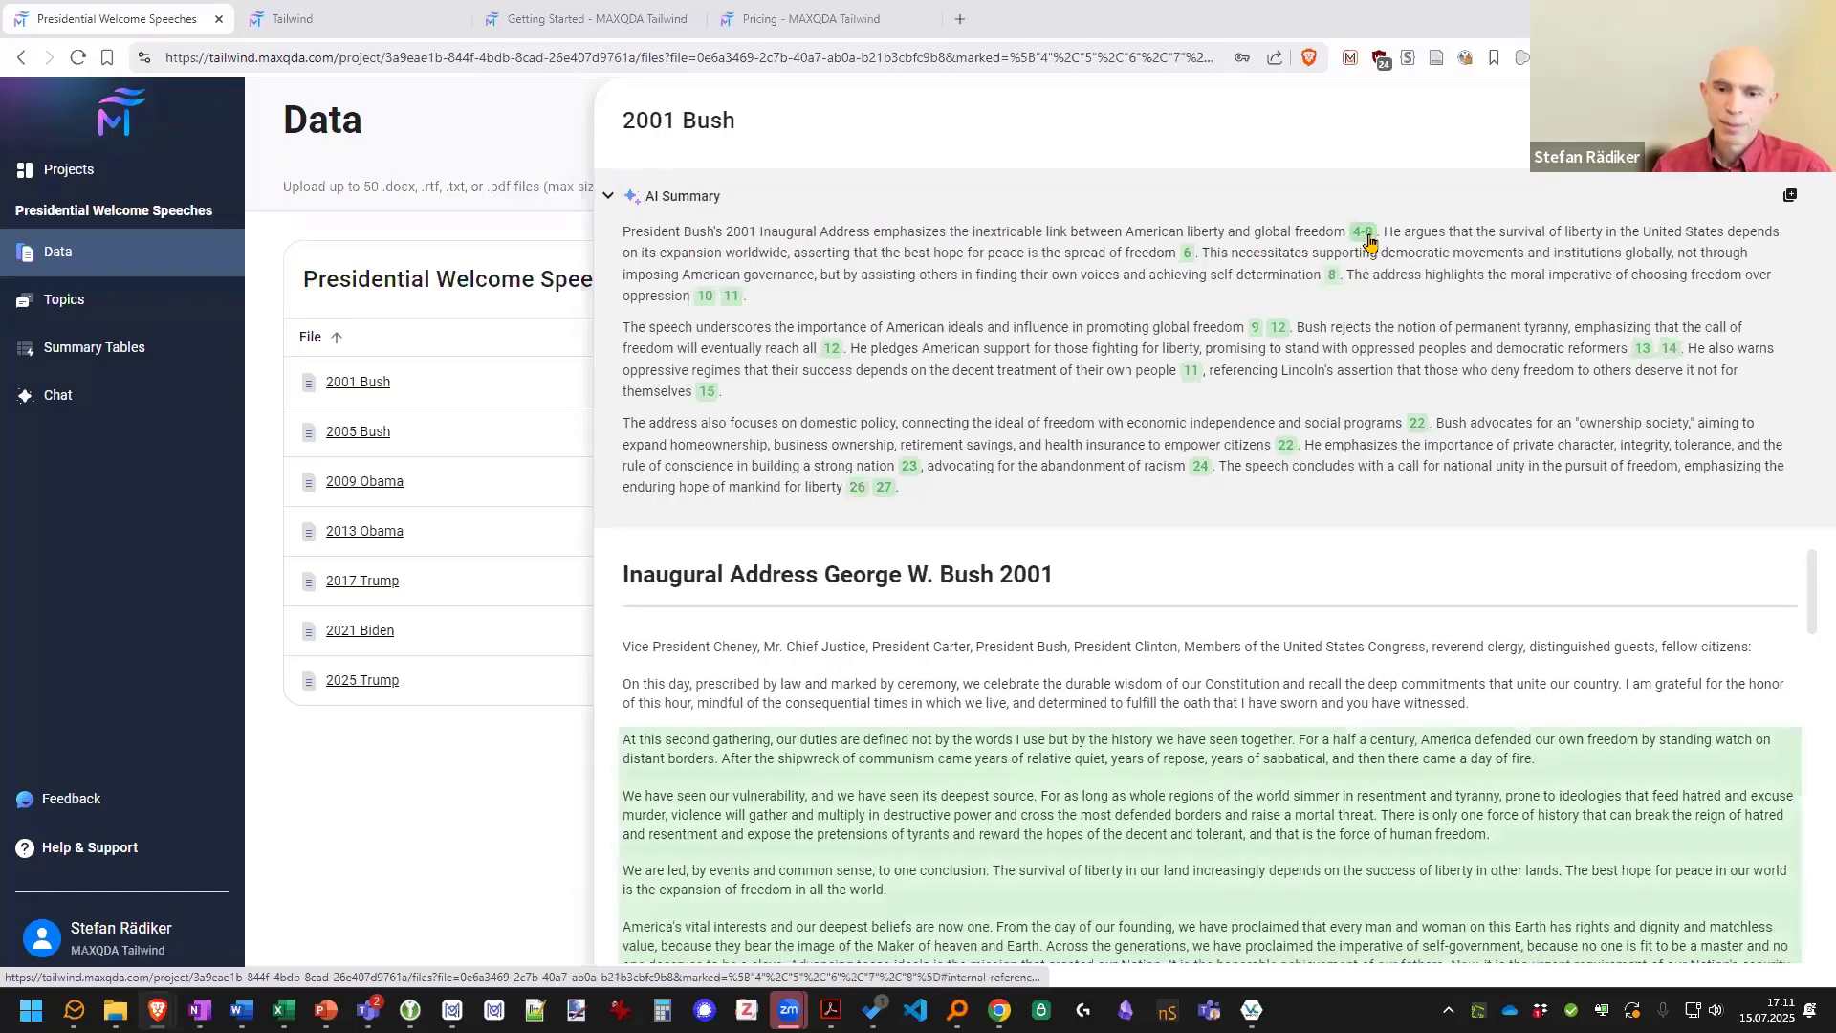
pyautogui.scroll(-1, 1059, 674)
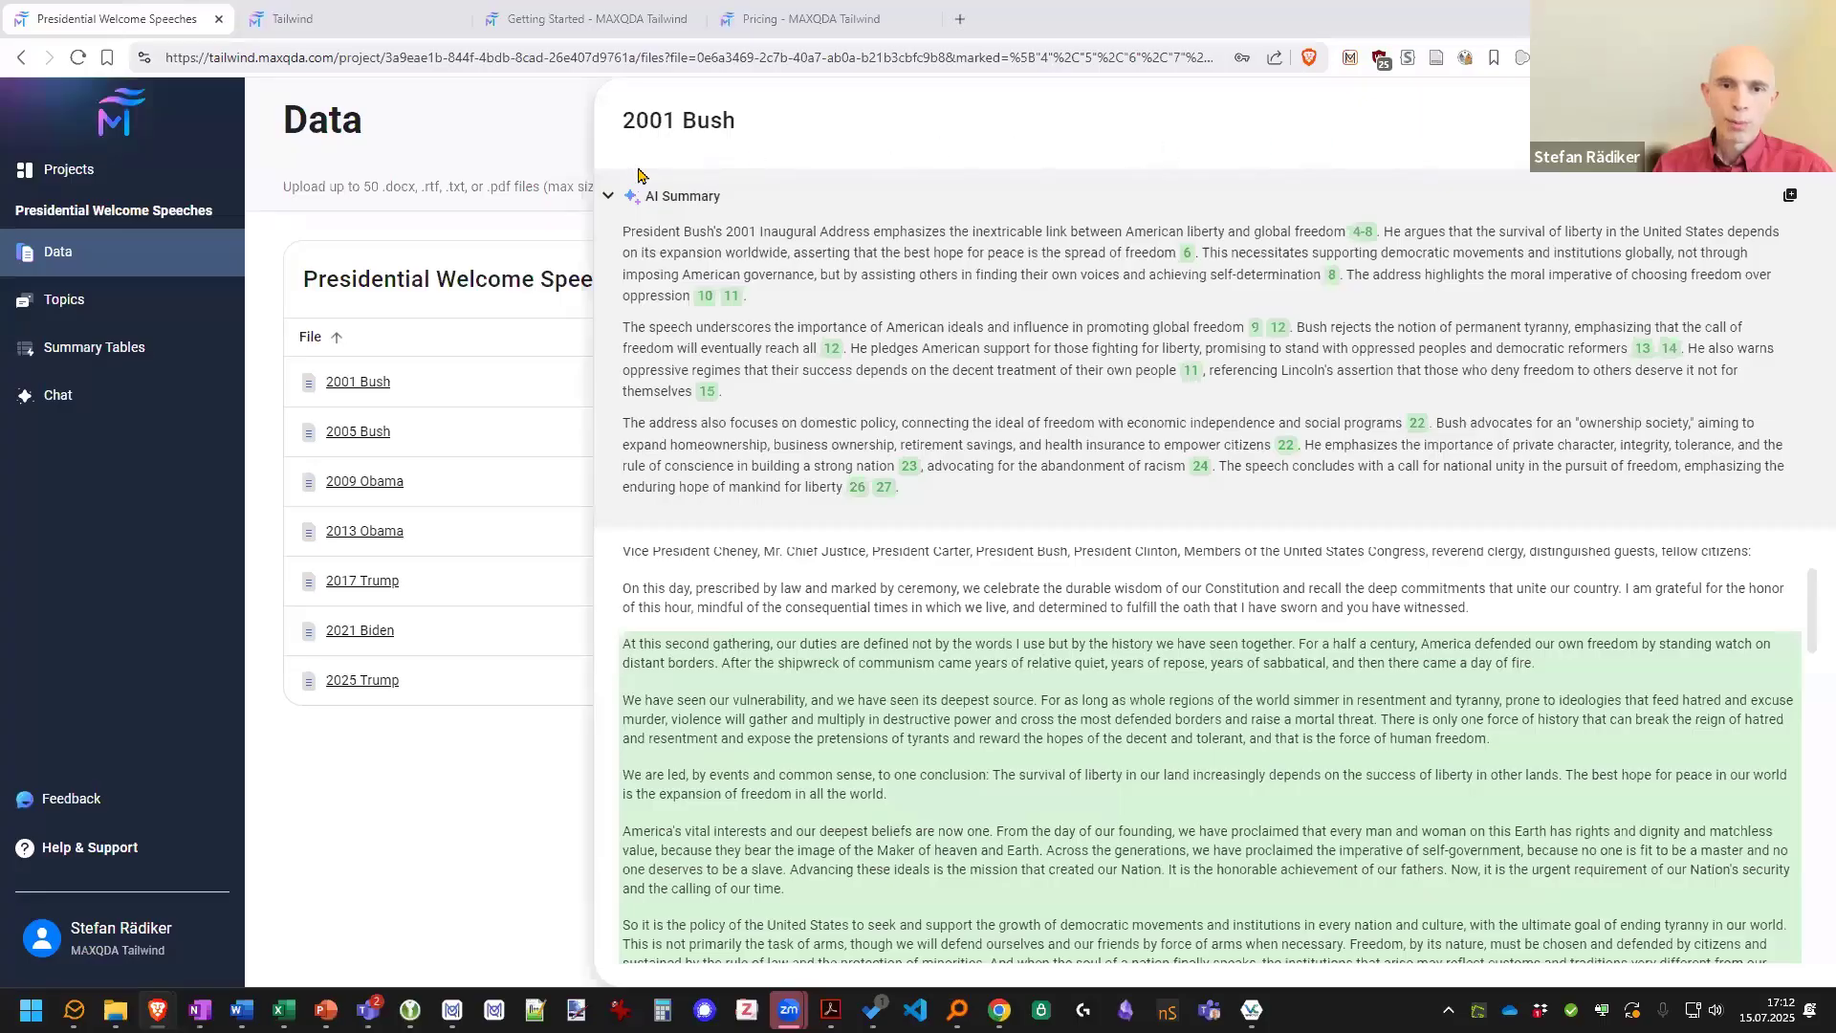
pyautogui.click(608, 201)
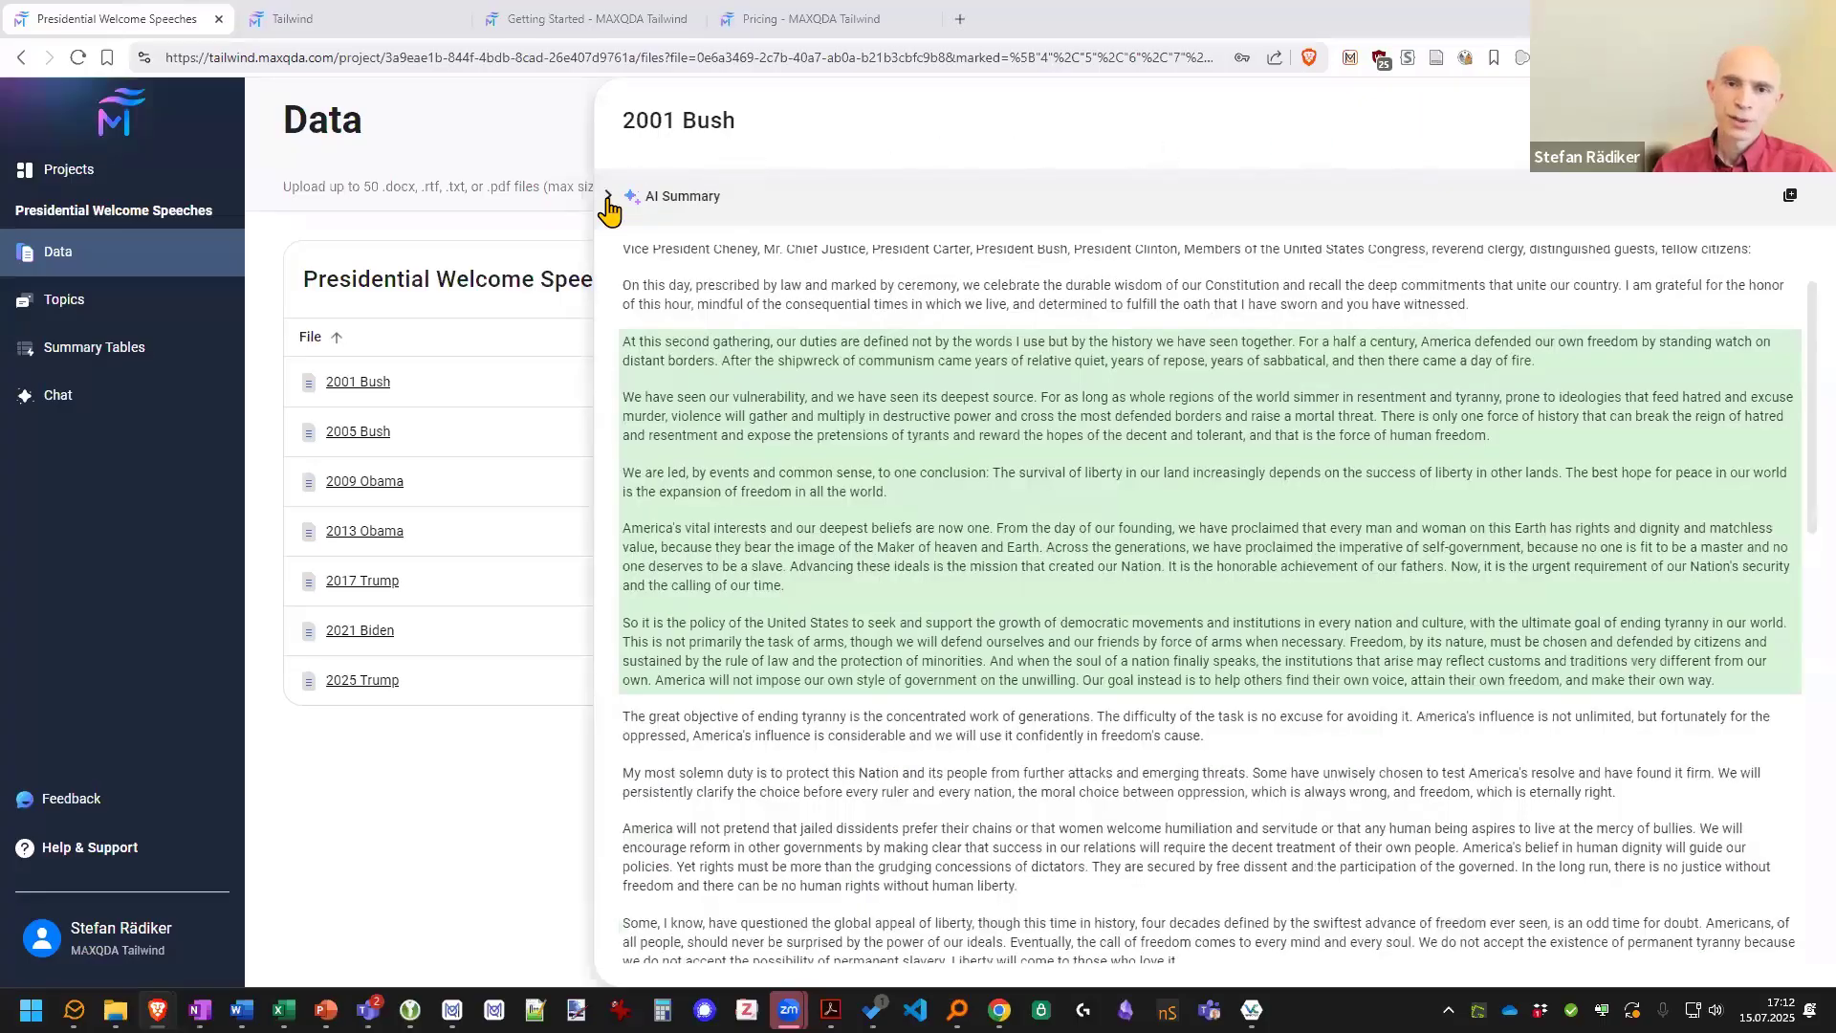
# Skim the 2001 Bush speech and close it, reopen the document through its summary in the file list, and close it again
pyautogui.scroll(-7, 890, 560)
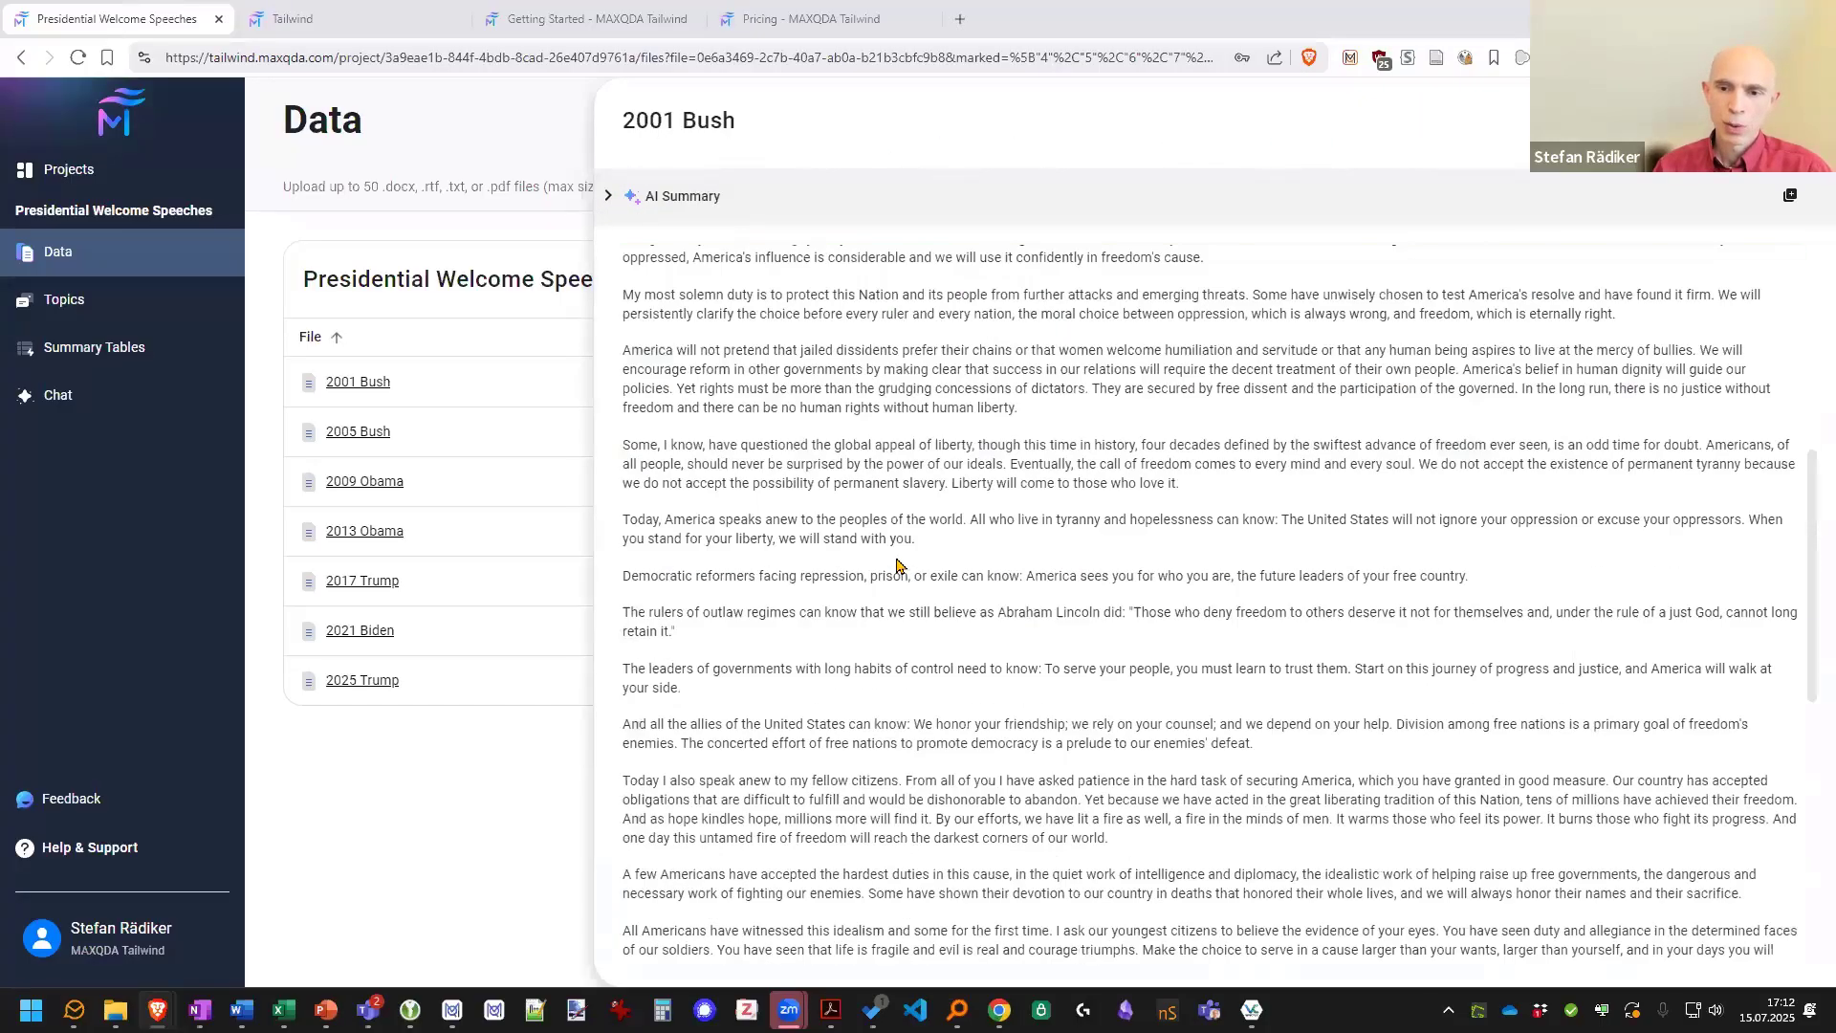
pyautogui.scroll(10, 890, 560)
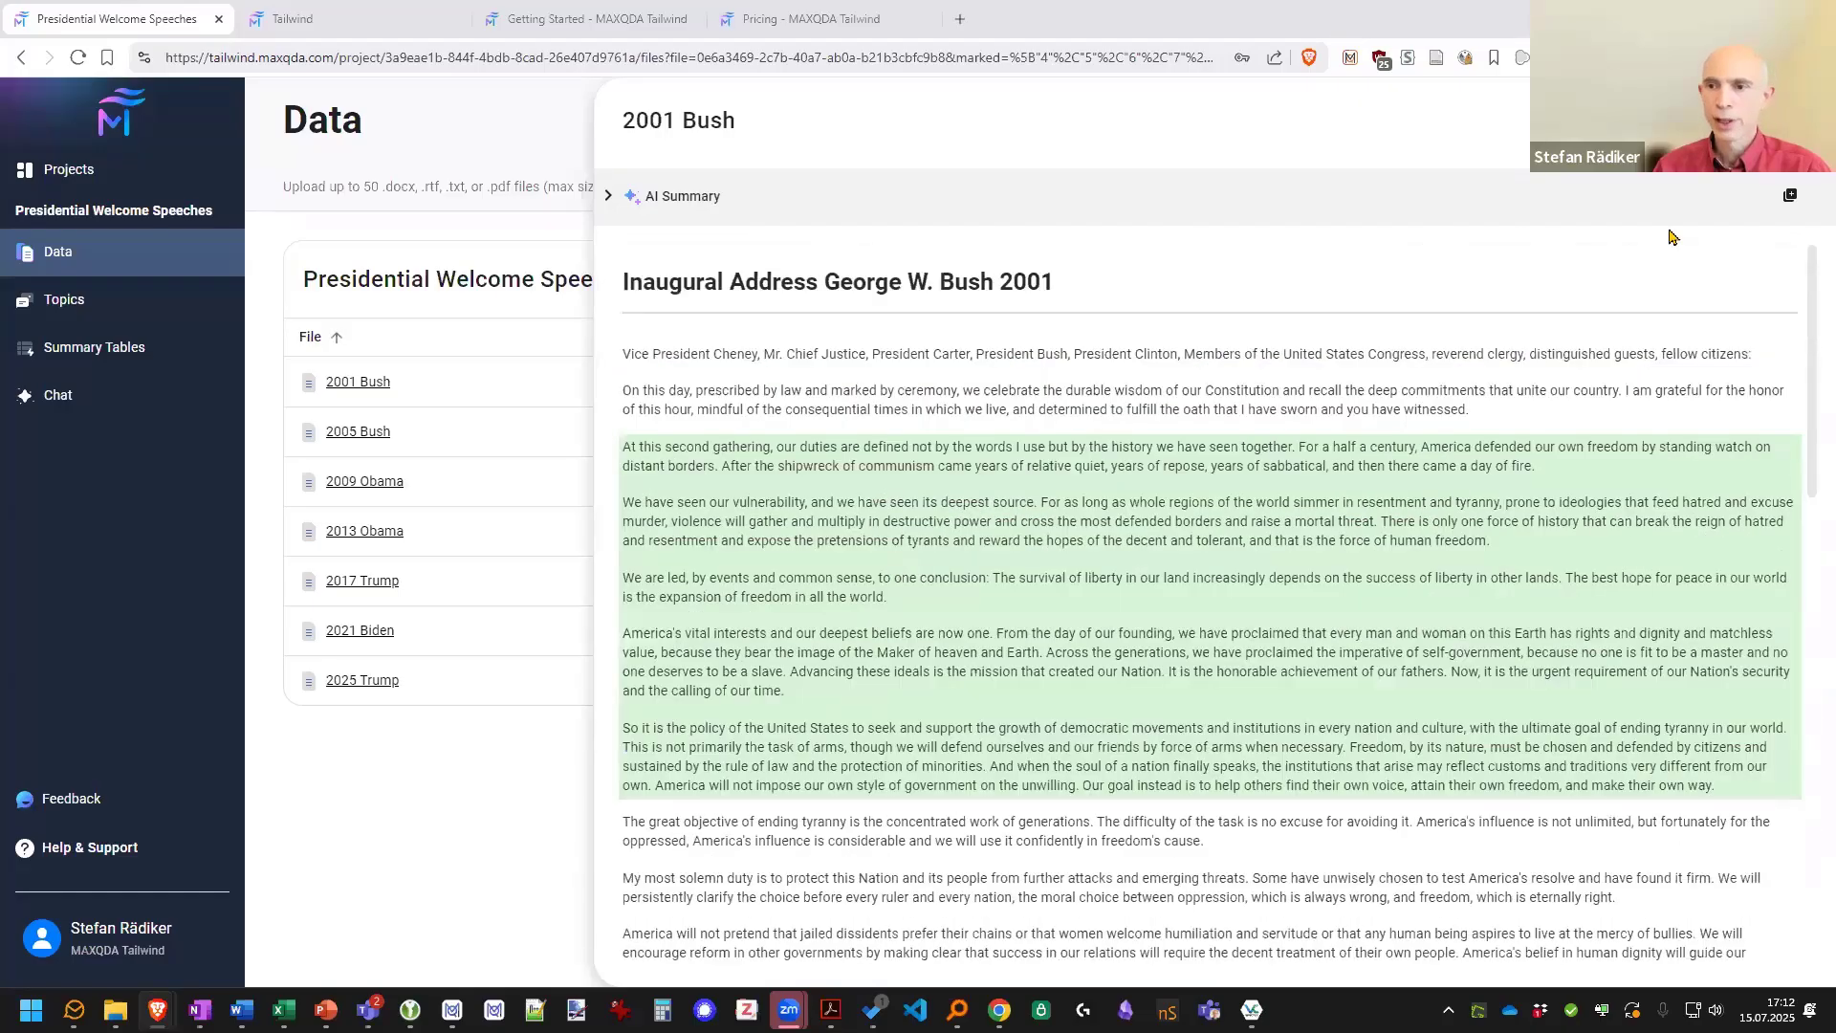
pyautogui.click(1788, 121)
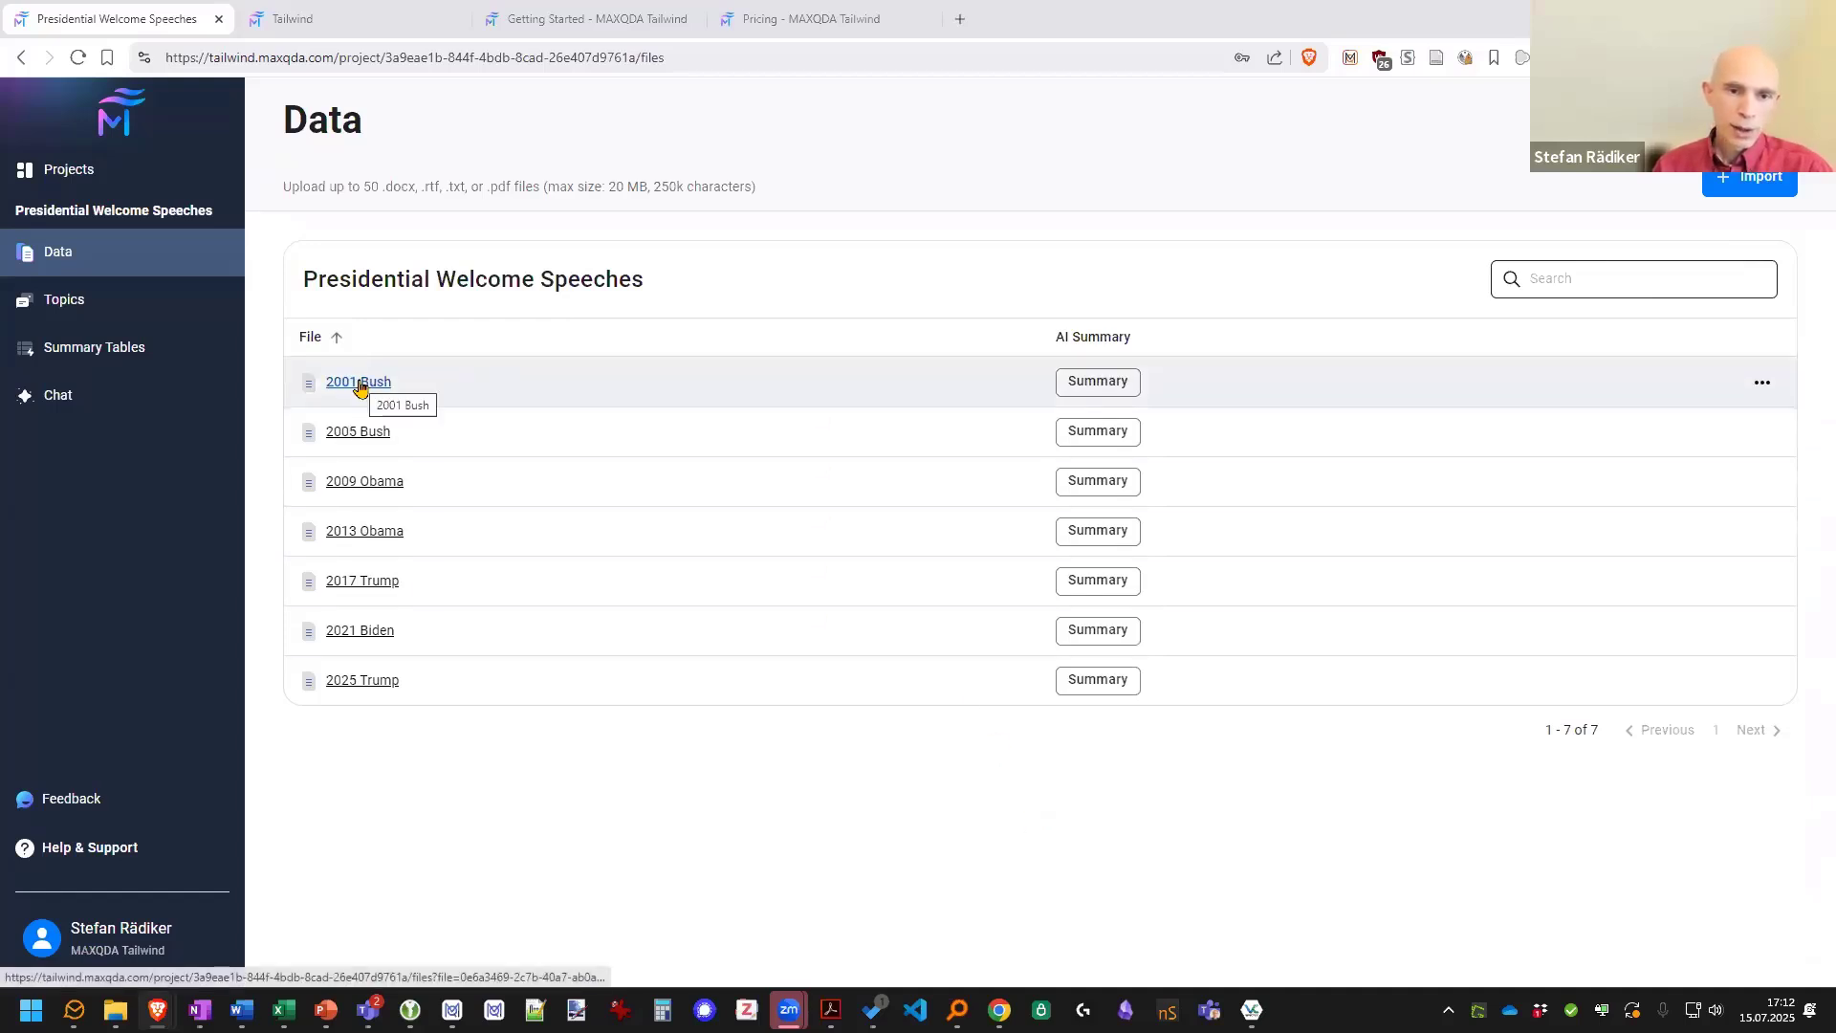
pyautogui.click(1099, 382)
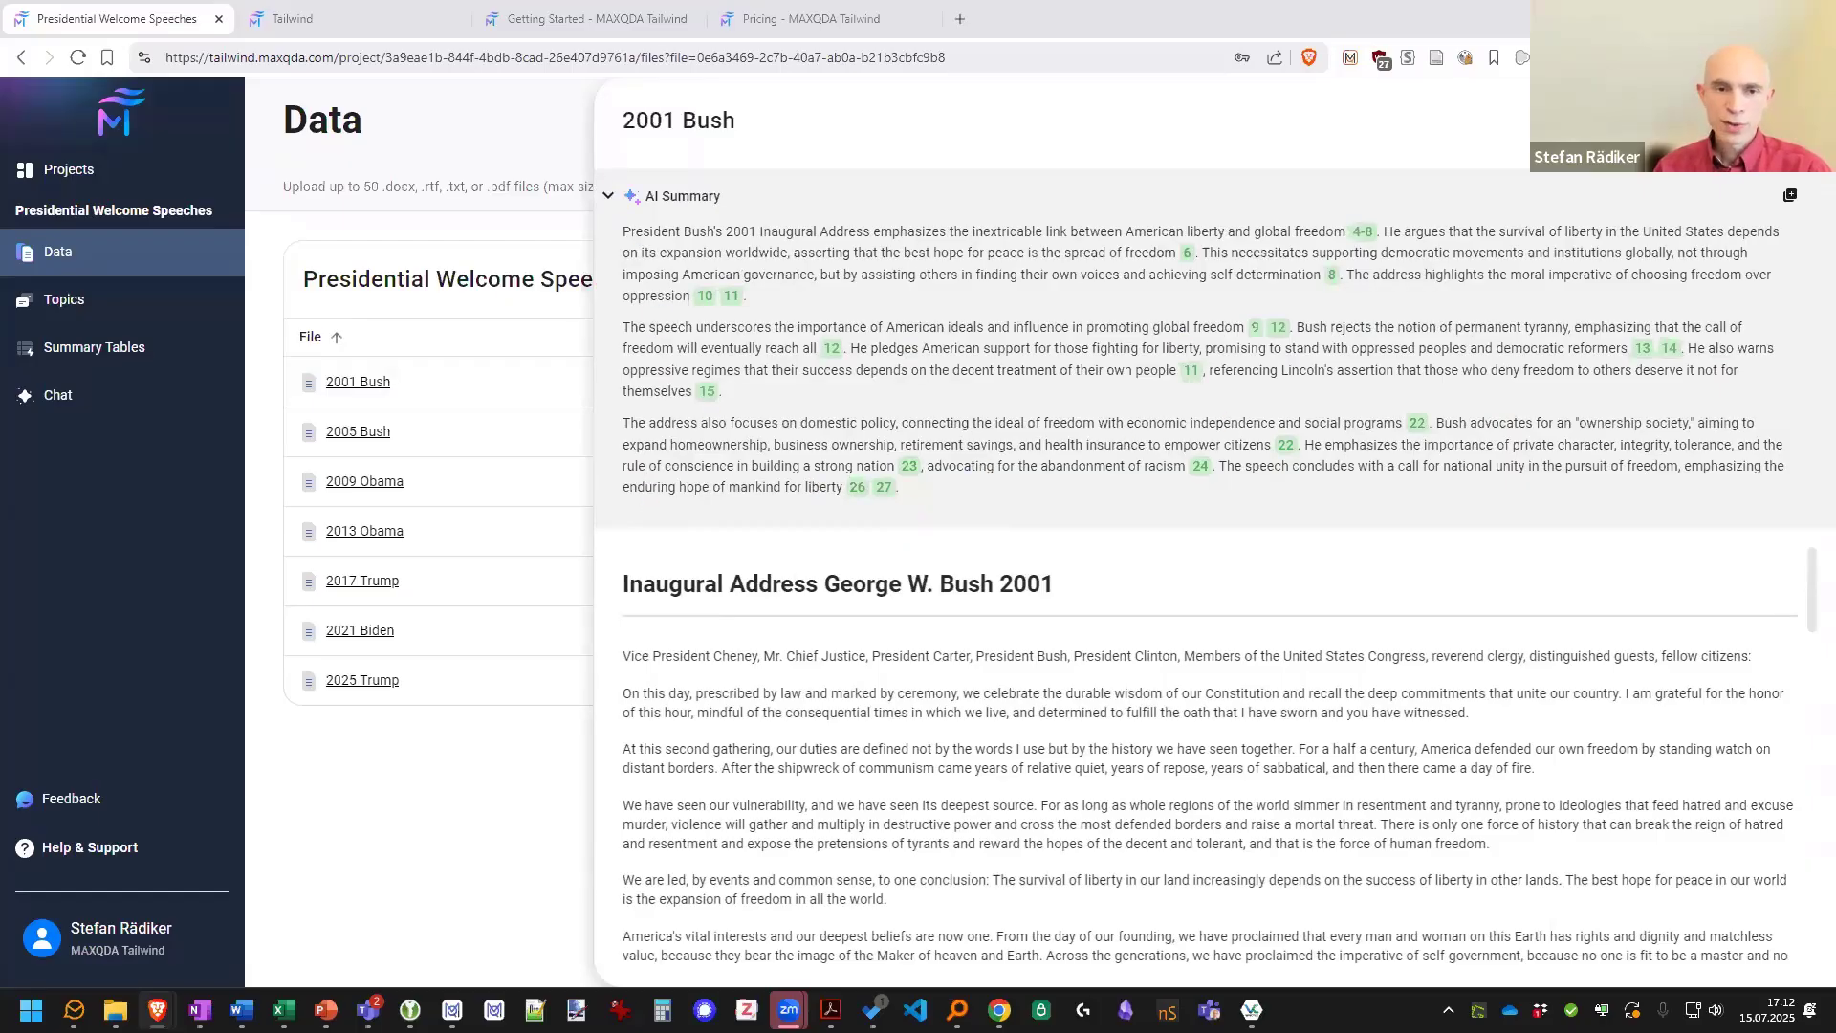
pyautogui.click(1789, 120)
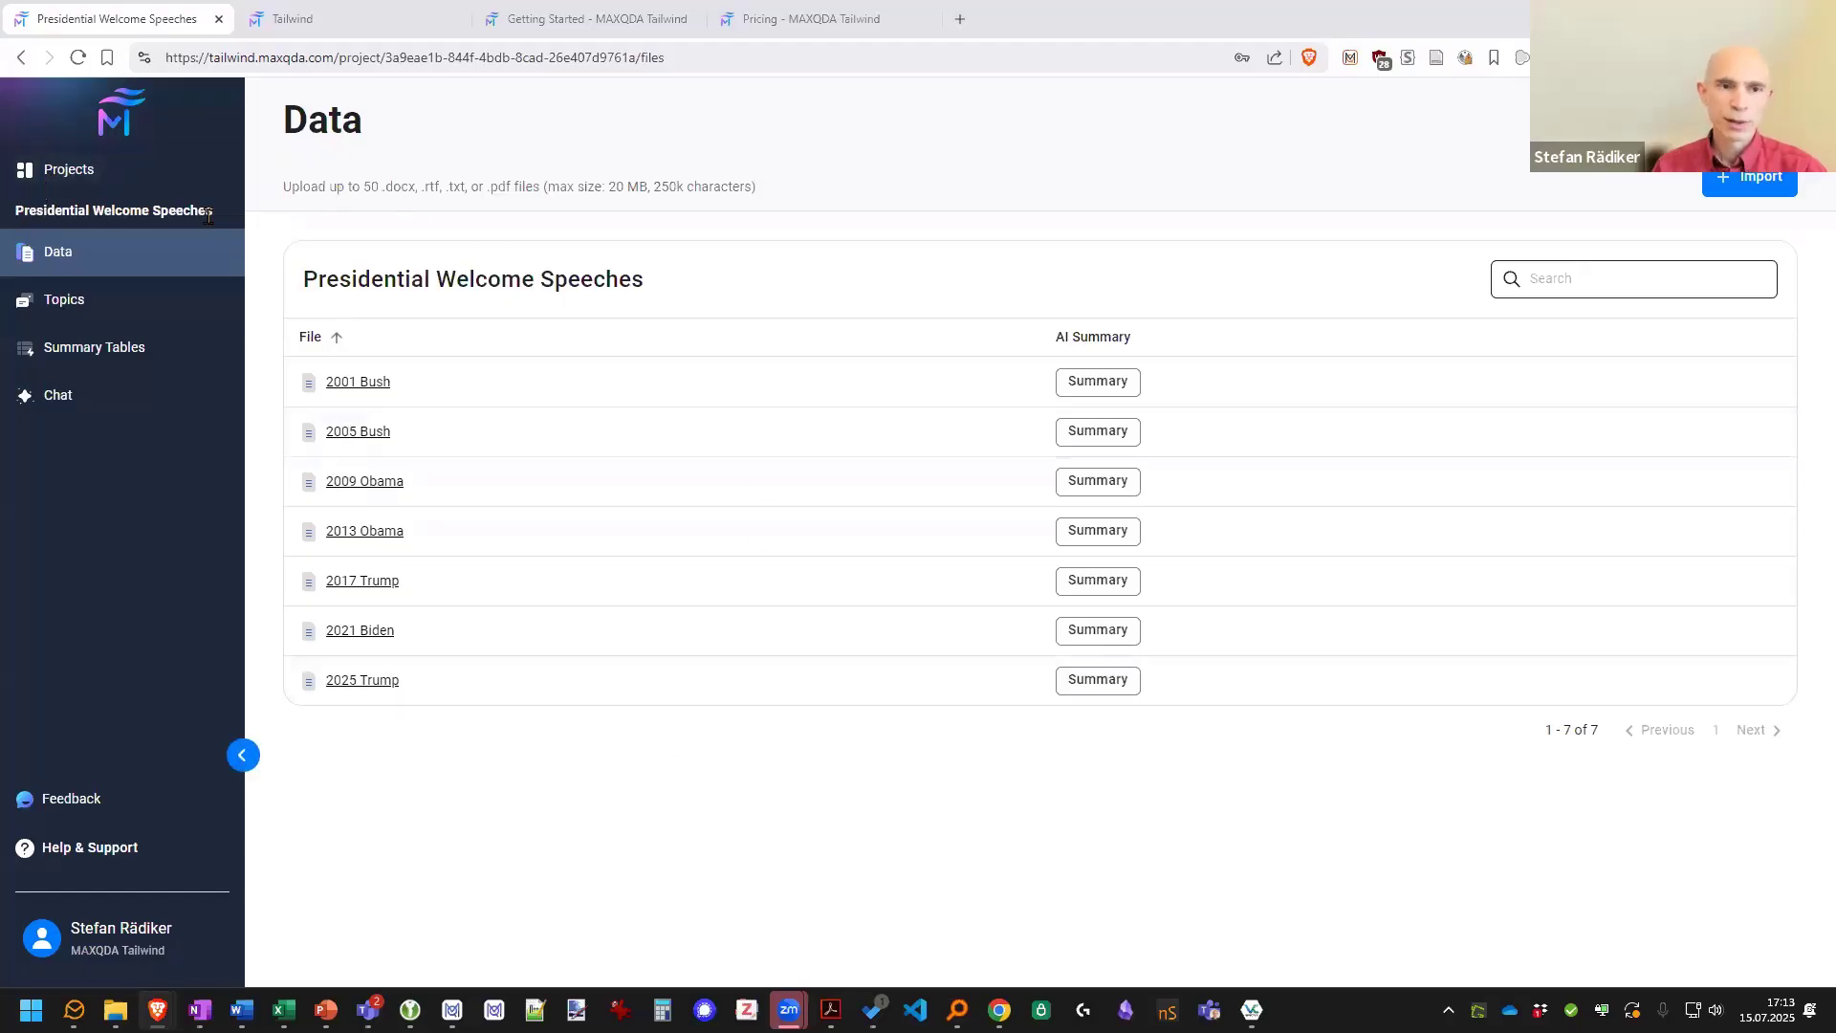
# Find topics automatically for the project and add the suggestions American Ideals and Values and Rhetorical Style and Tone
pyautogui.click(91, 312)
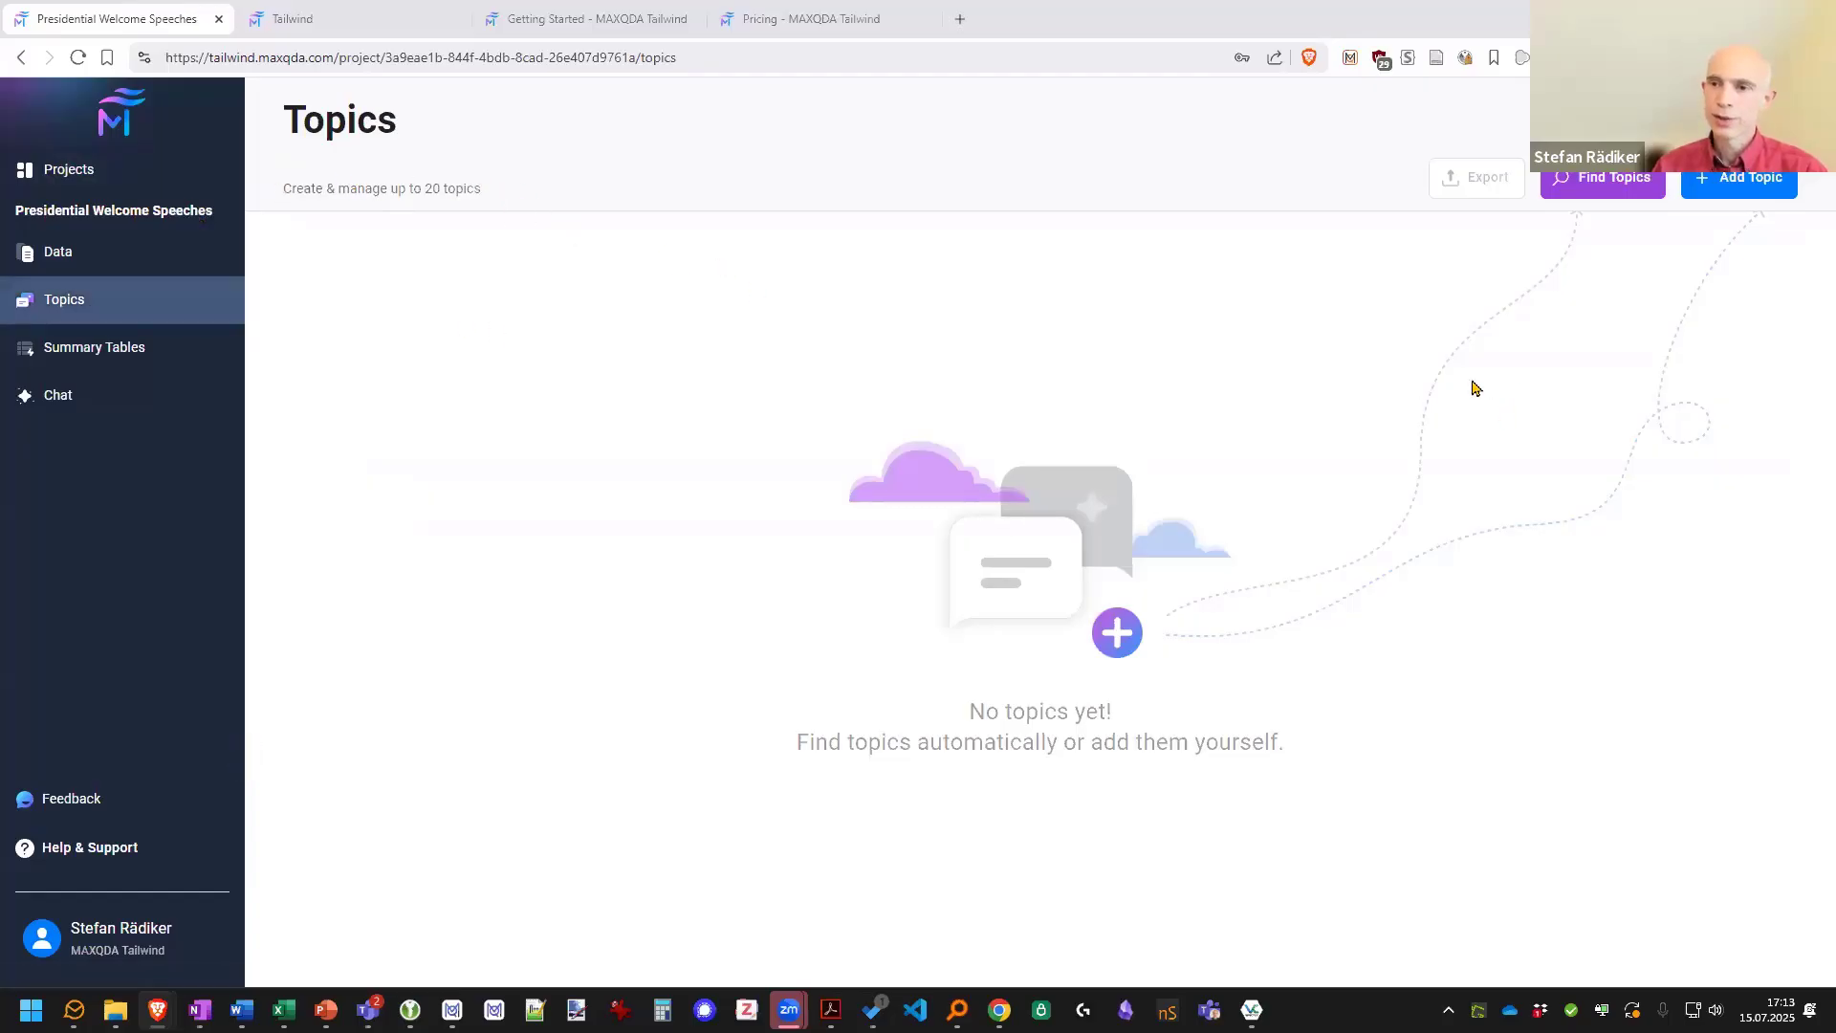
pyautogui.click(1614, 190)
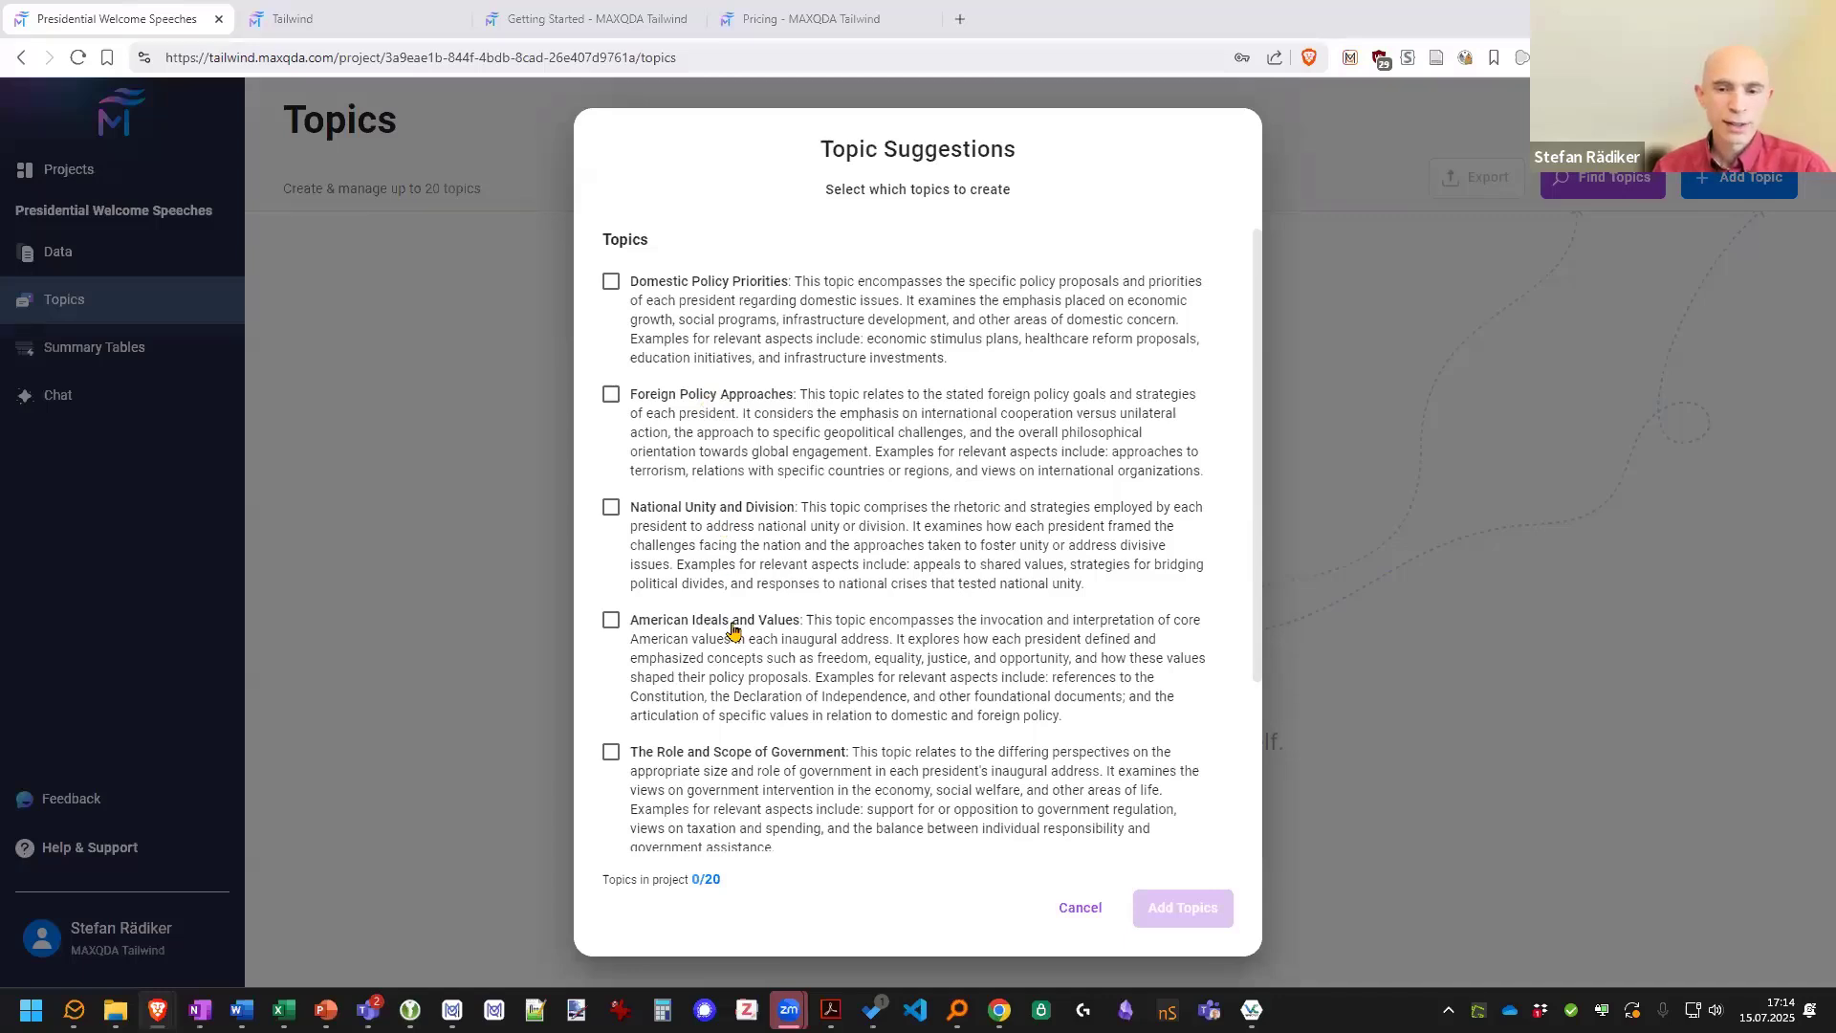
pyautogui.scroll(-3, 734, 630)
pyautogui.scroll(3, 733, 629)
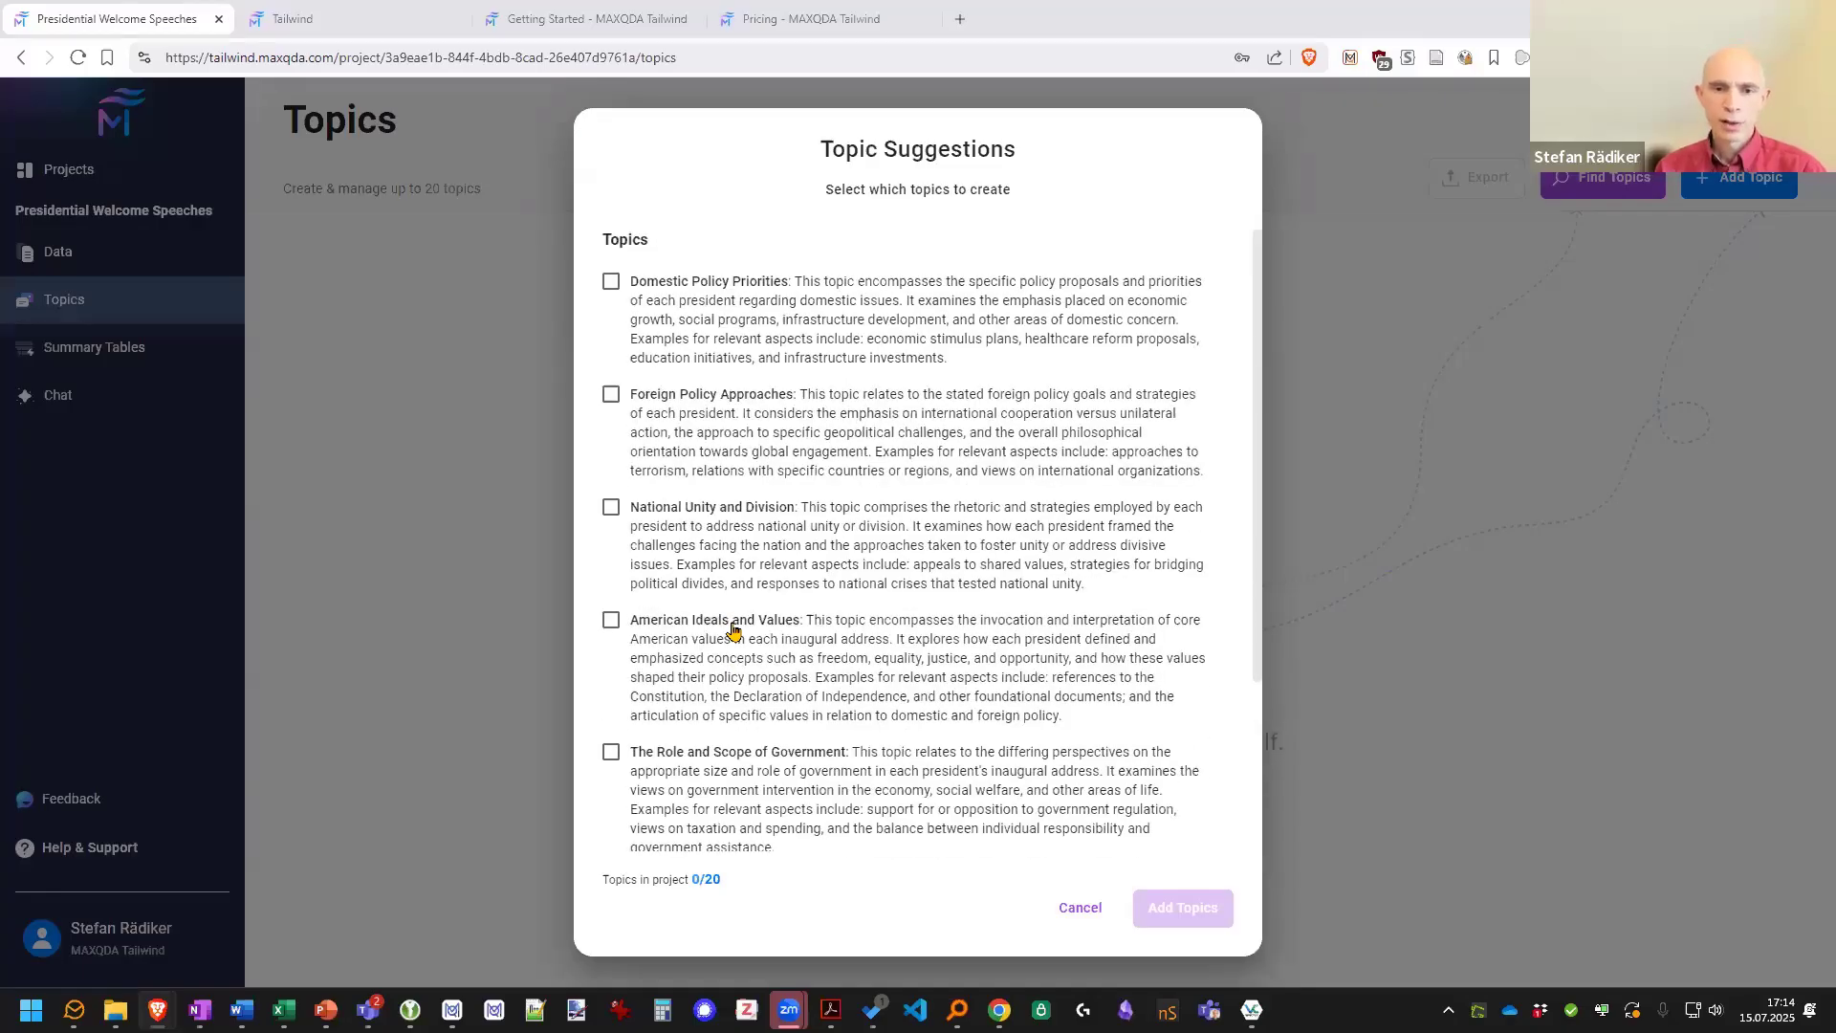
pyautogui.click(613, 624)
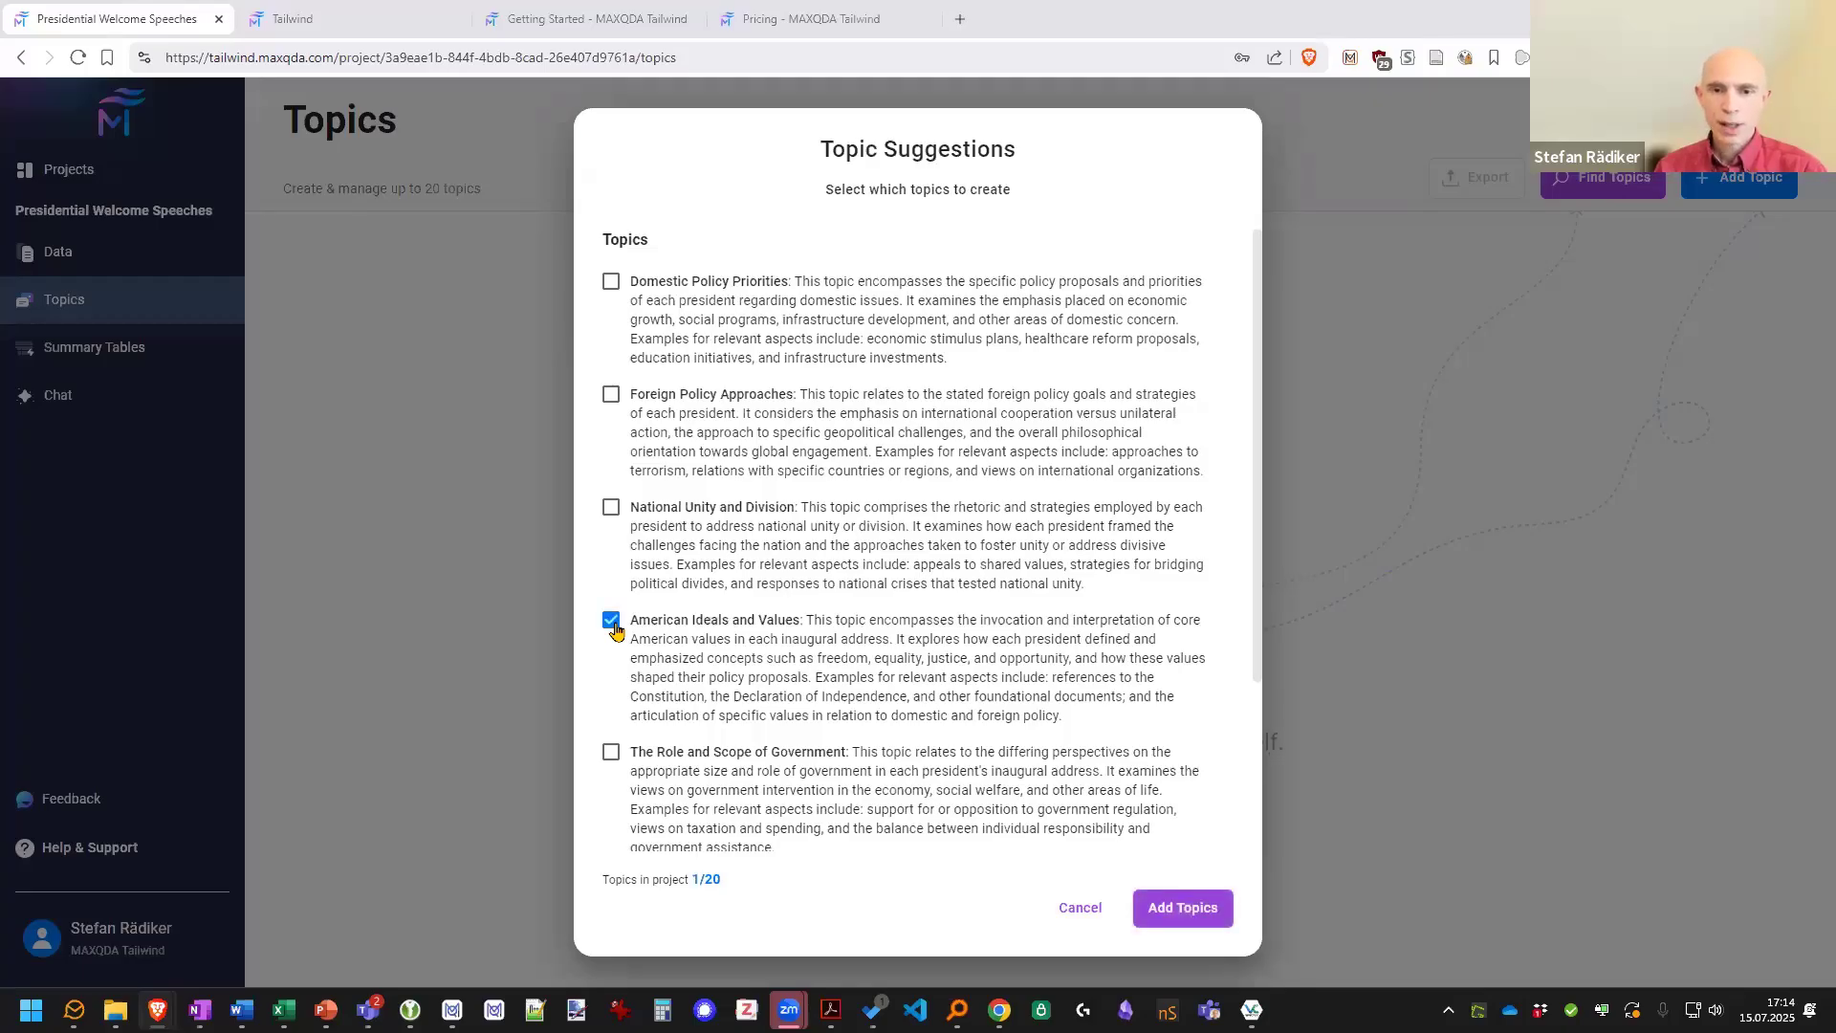
pyautogui.scroll(-3, 615, 621)
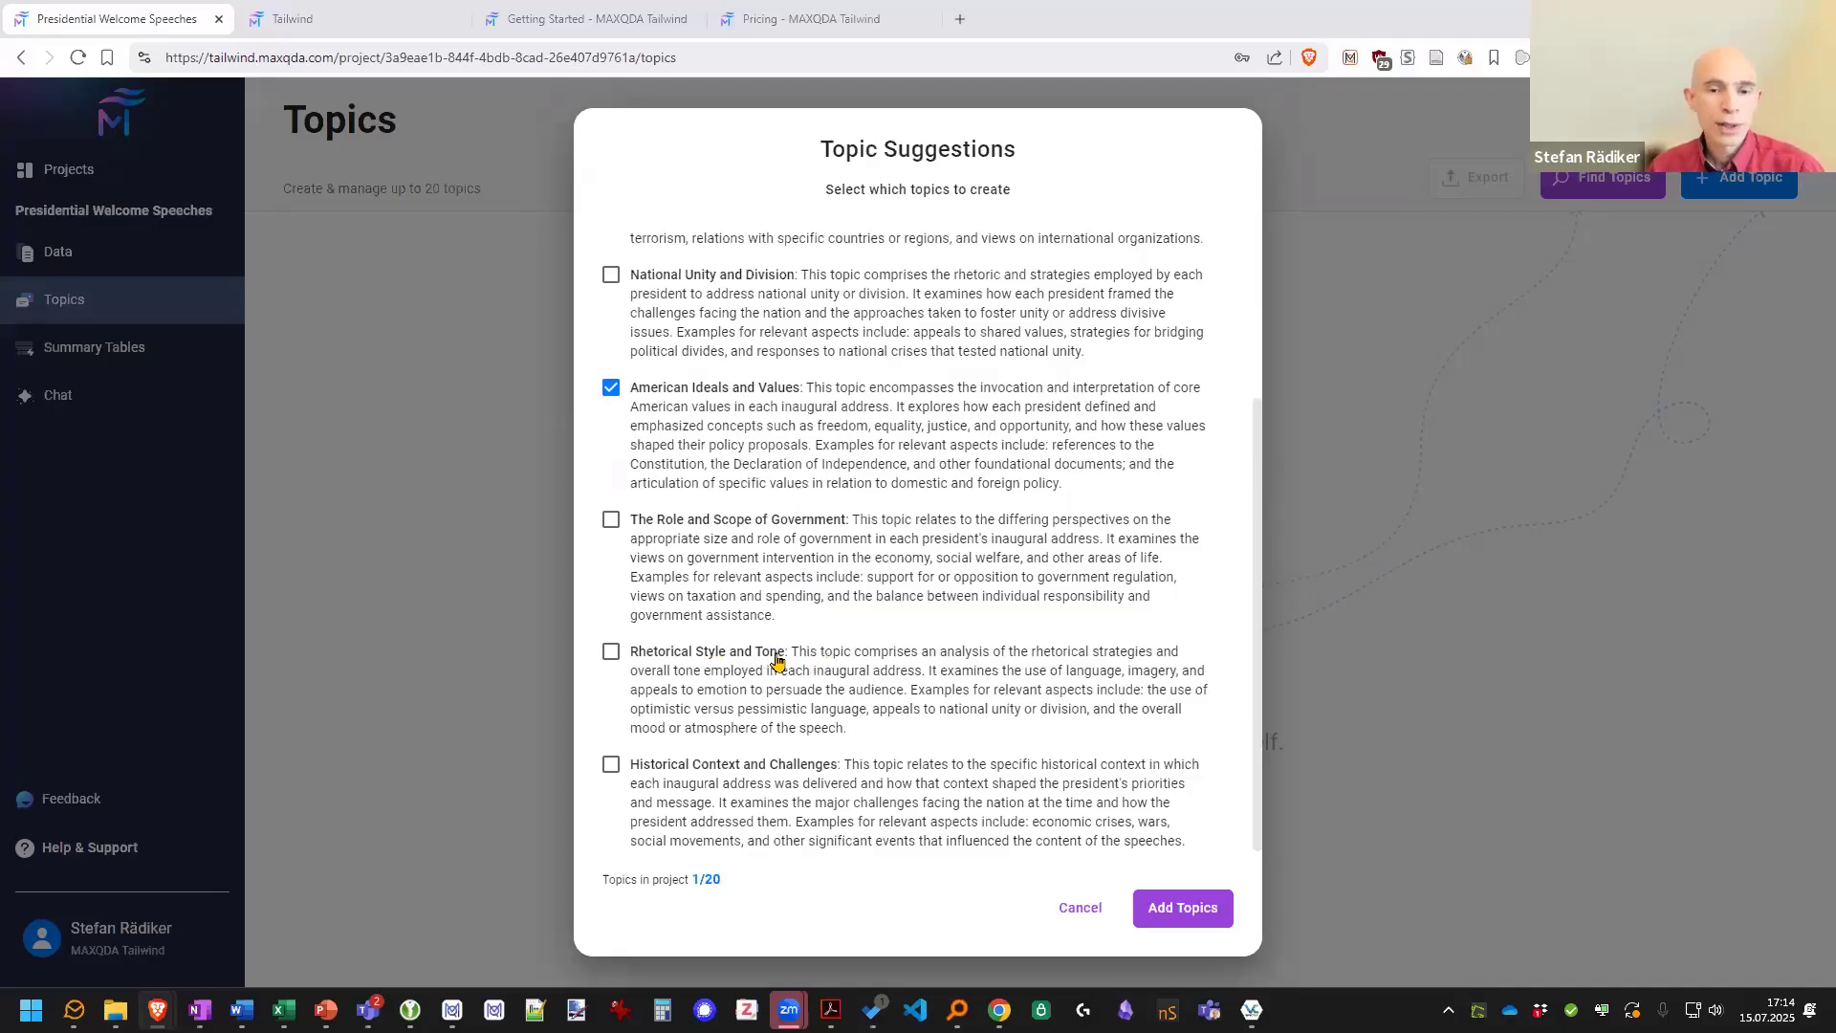
pyautogui.click(668, 654)
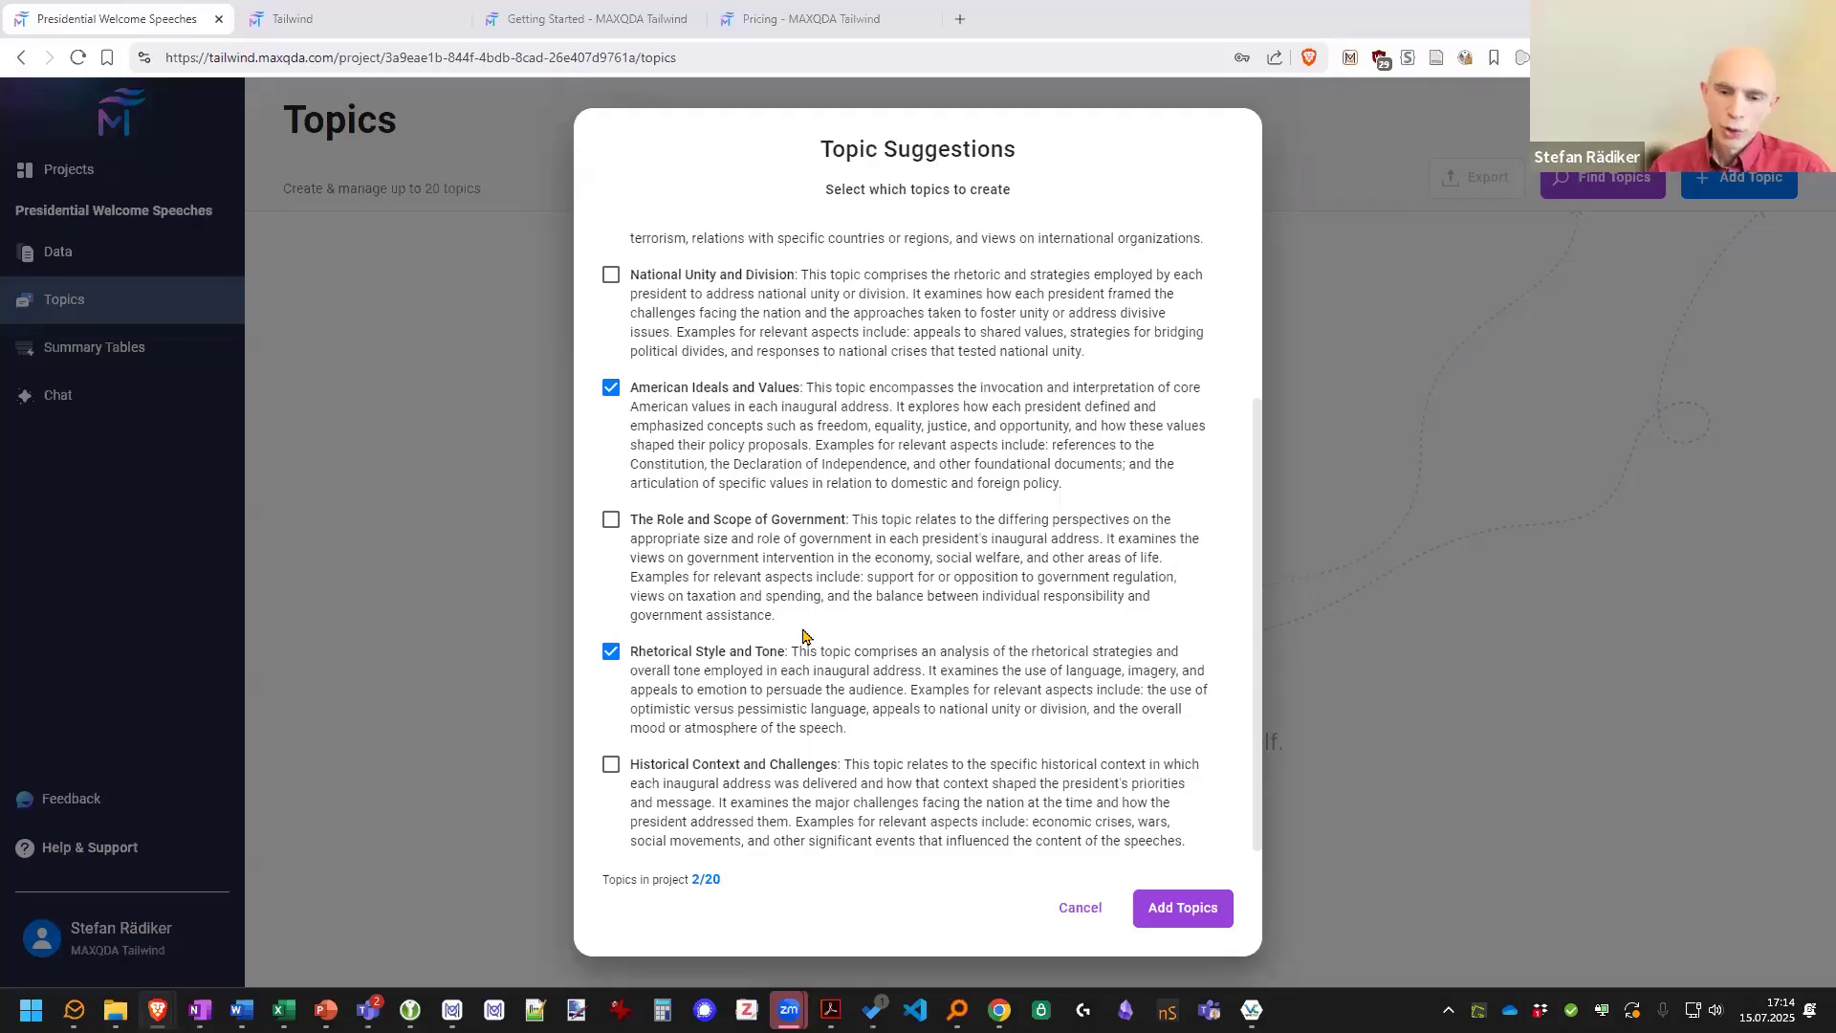
pyautogui.click(1186, 909)
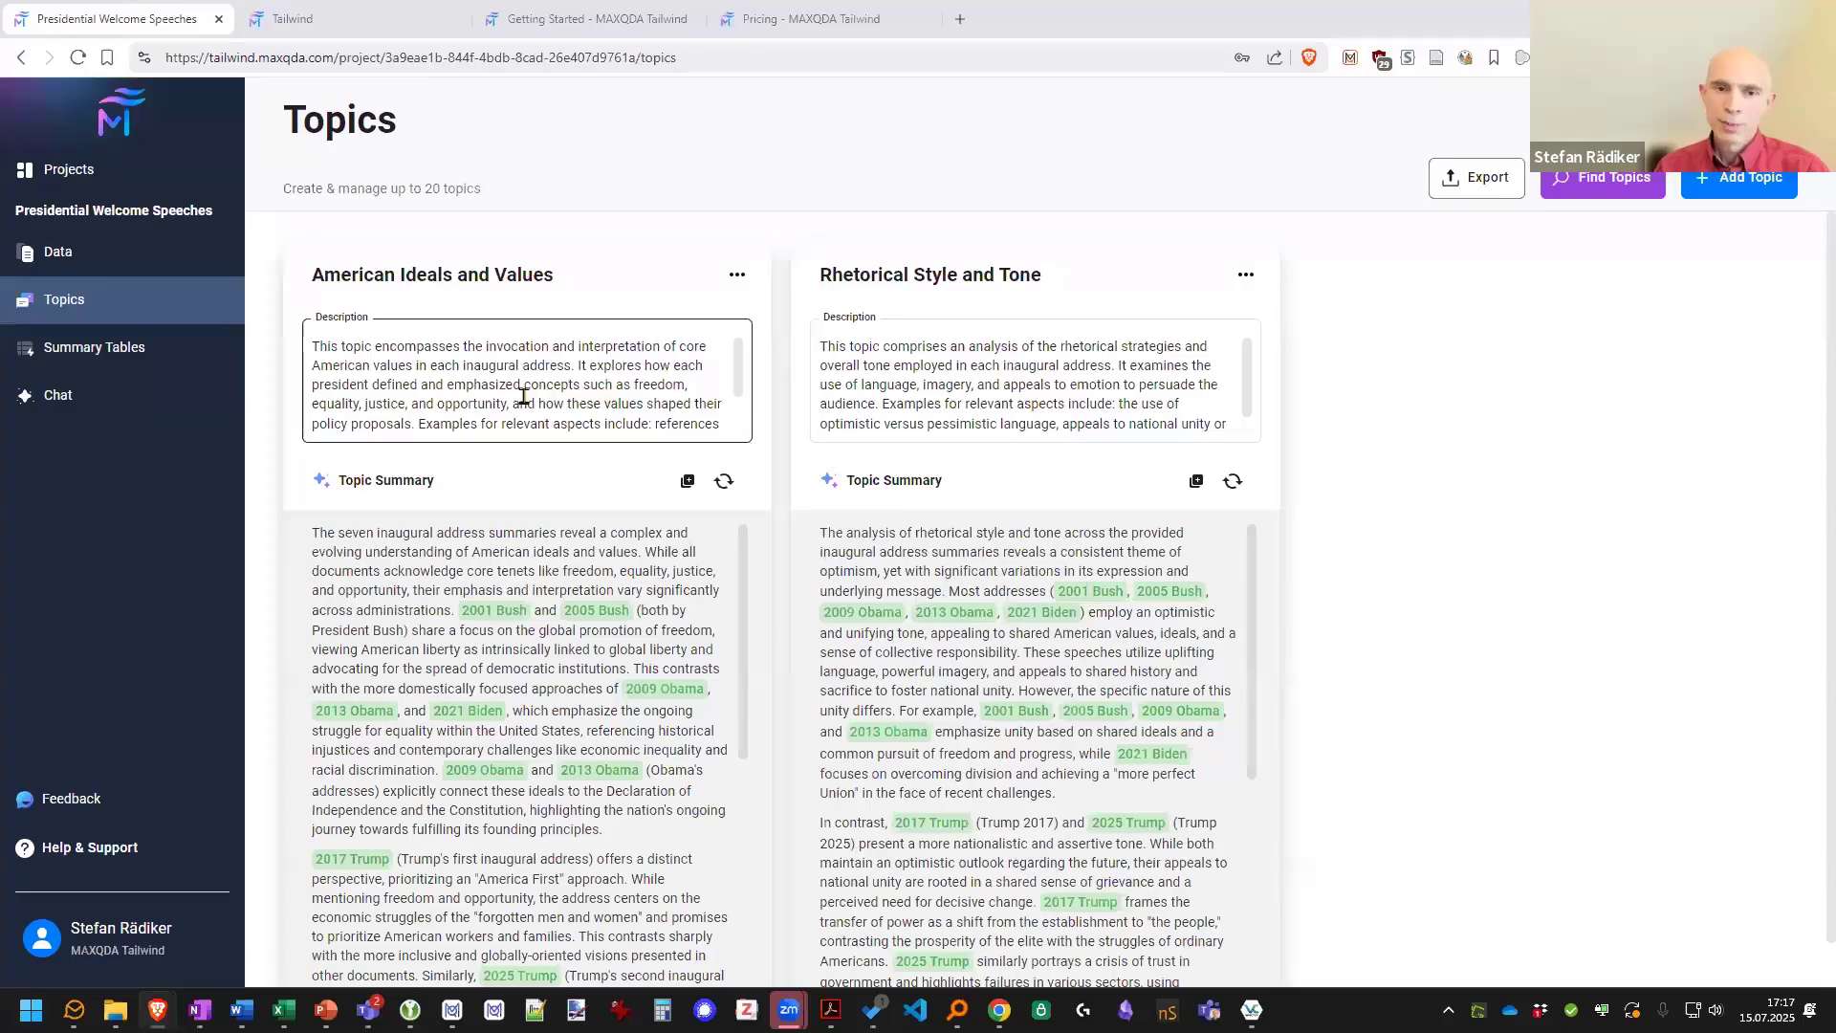
# Delete the closing "Examples for relevant aspects" sentence from the American Ideals and Values topic description and save the change
pyautogui.moveTo(313, 349); pyautogui.dragTo(574, 366)
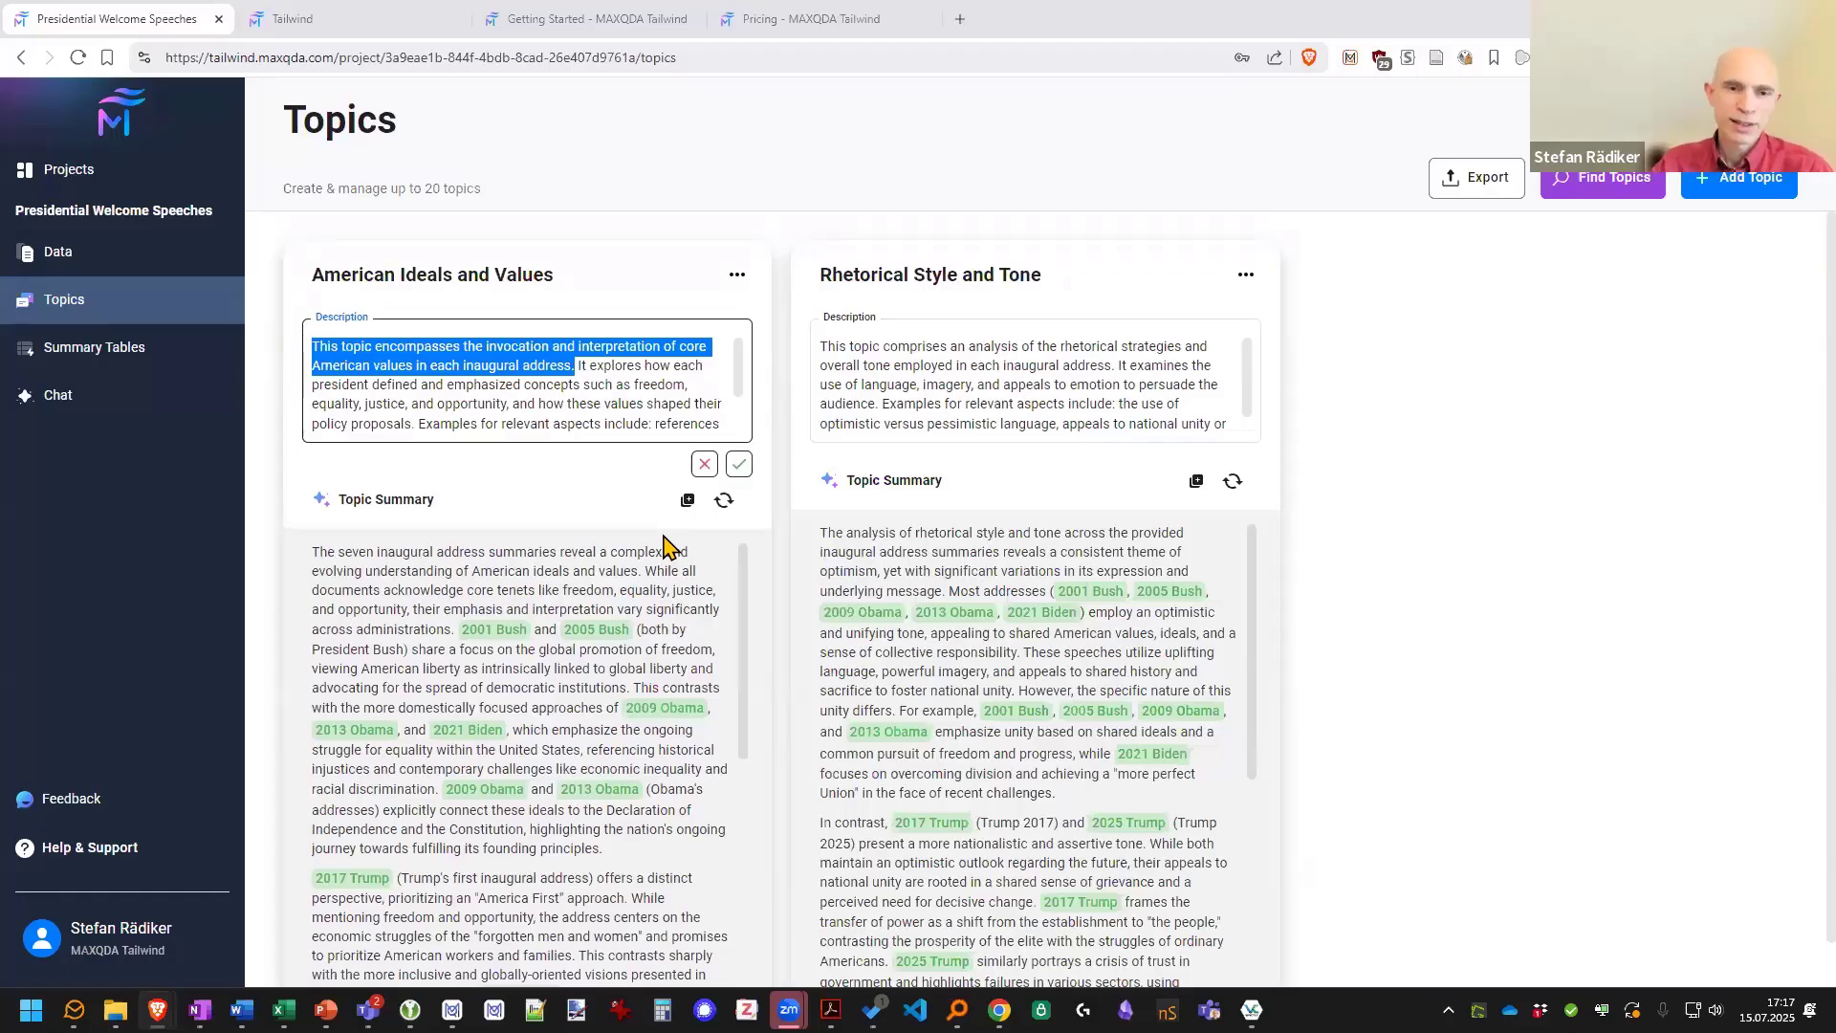
pyautogui.click(577, 363)
pyautogui.moveTo(578, 363); pyautogui.dragTo(582, 438)
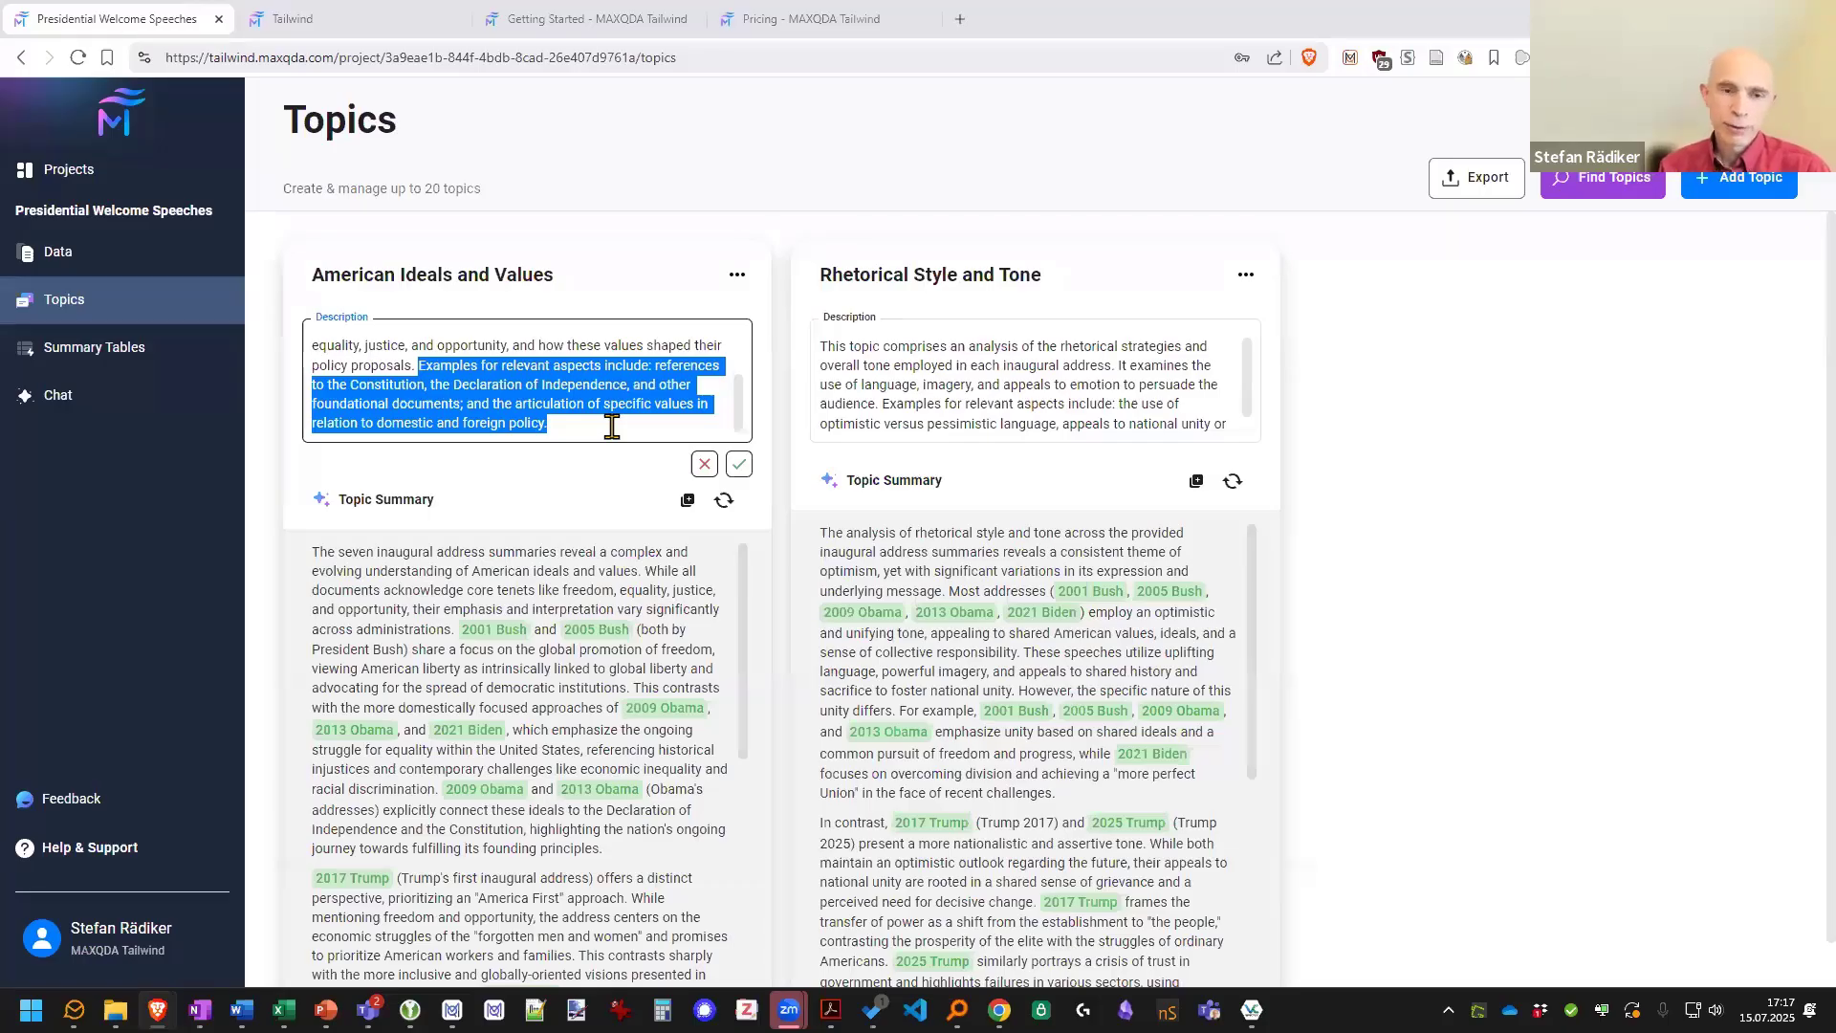
pyautogui.scroll(1, 612, 426)
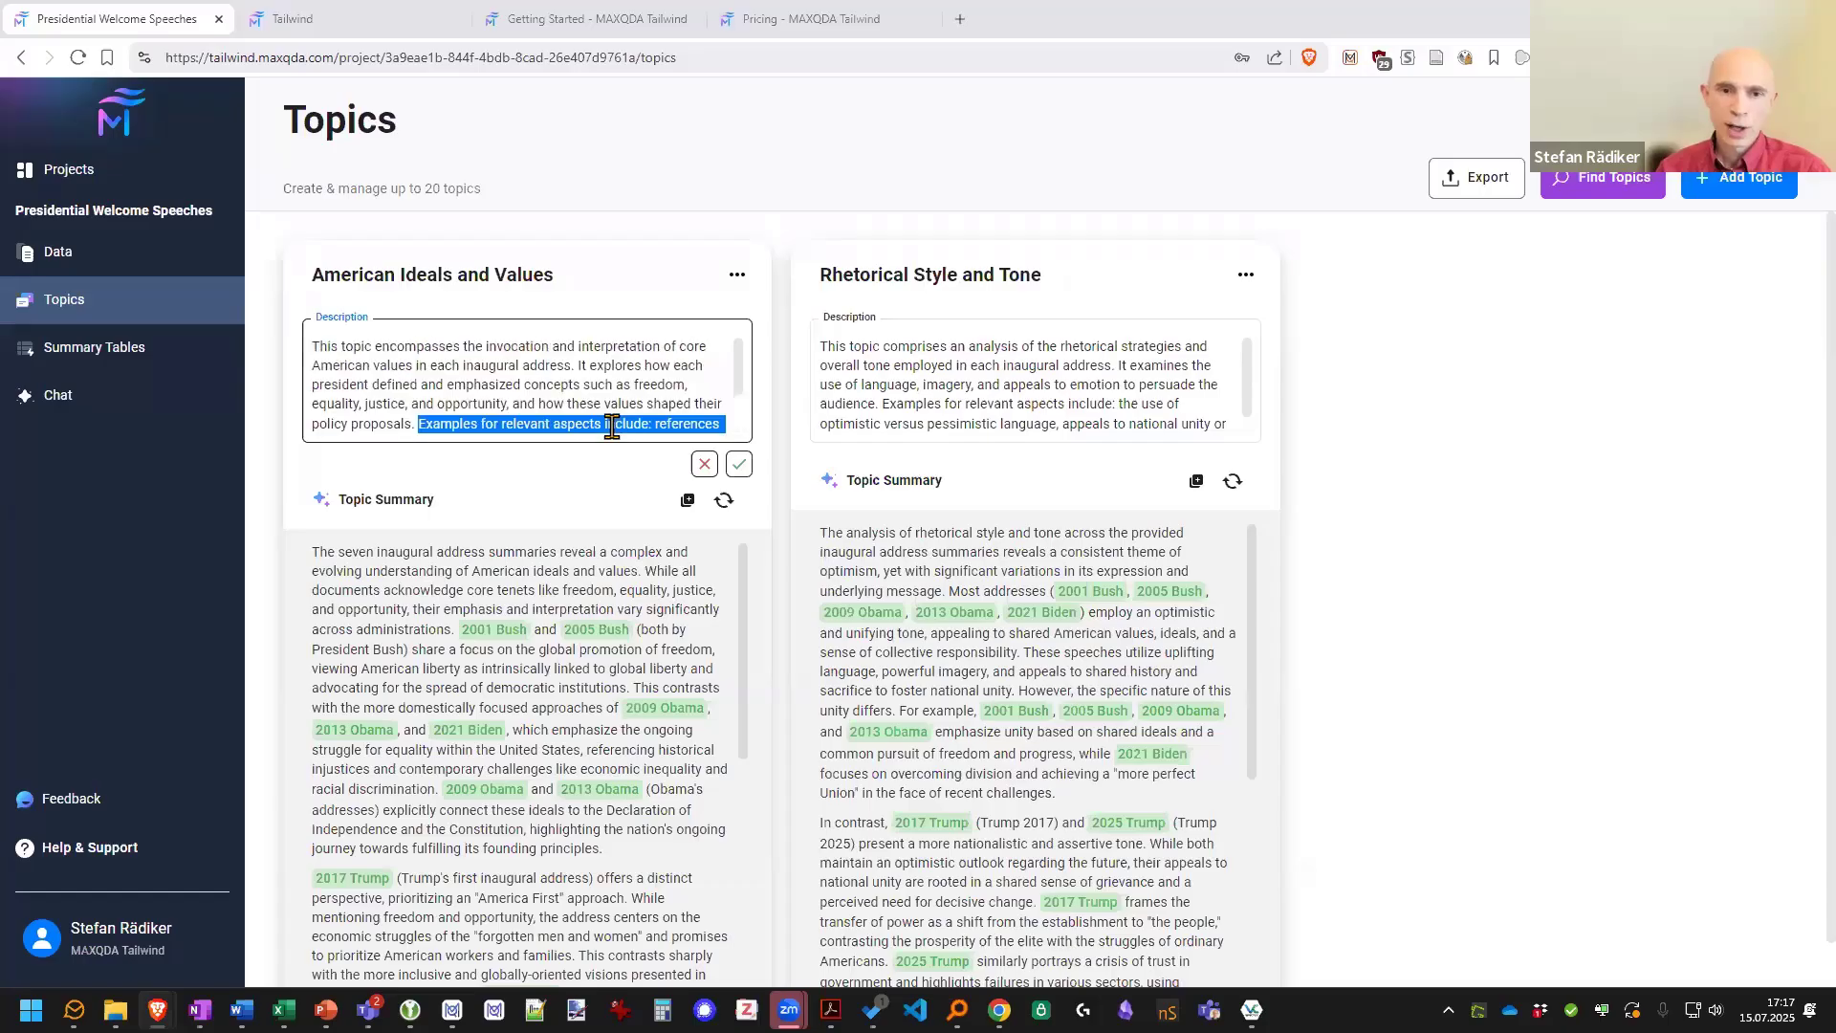
pyautogui.scroll(-1, 612, 426)
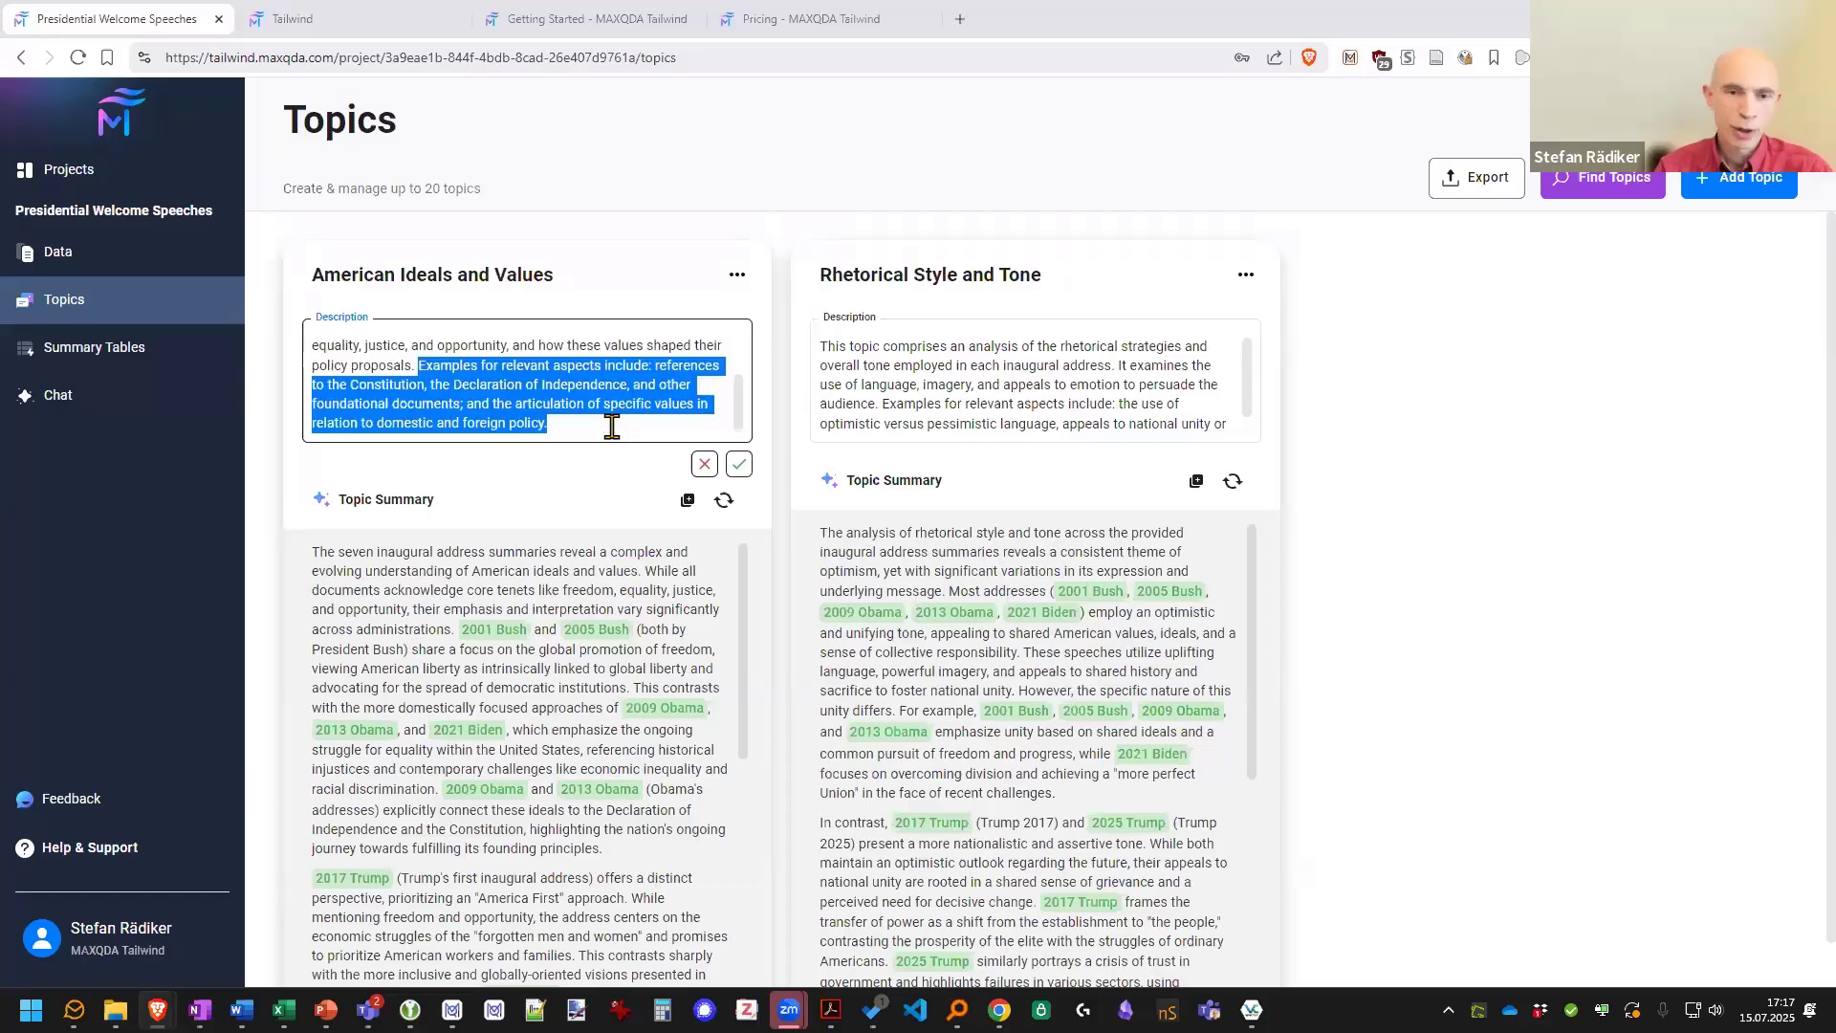
pyautogui.press('BackSpace')
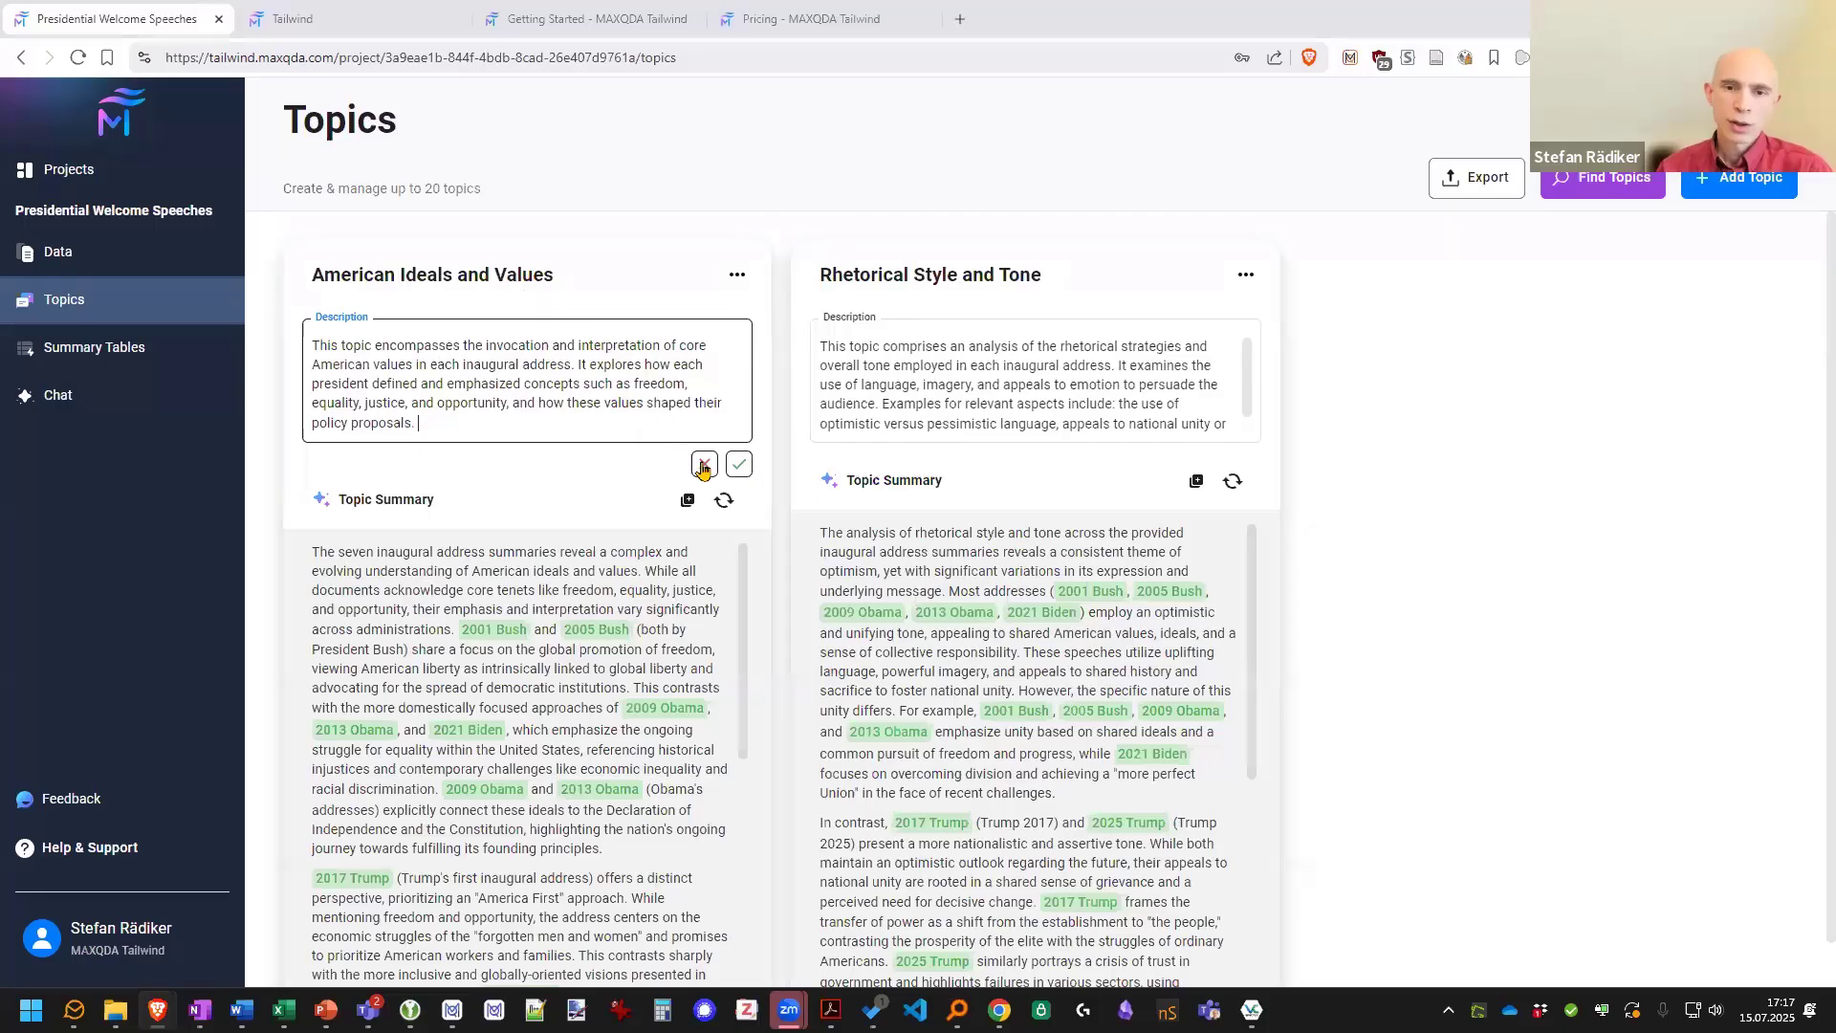
pyautogui.click(740, 466)
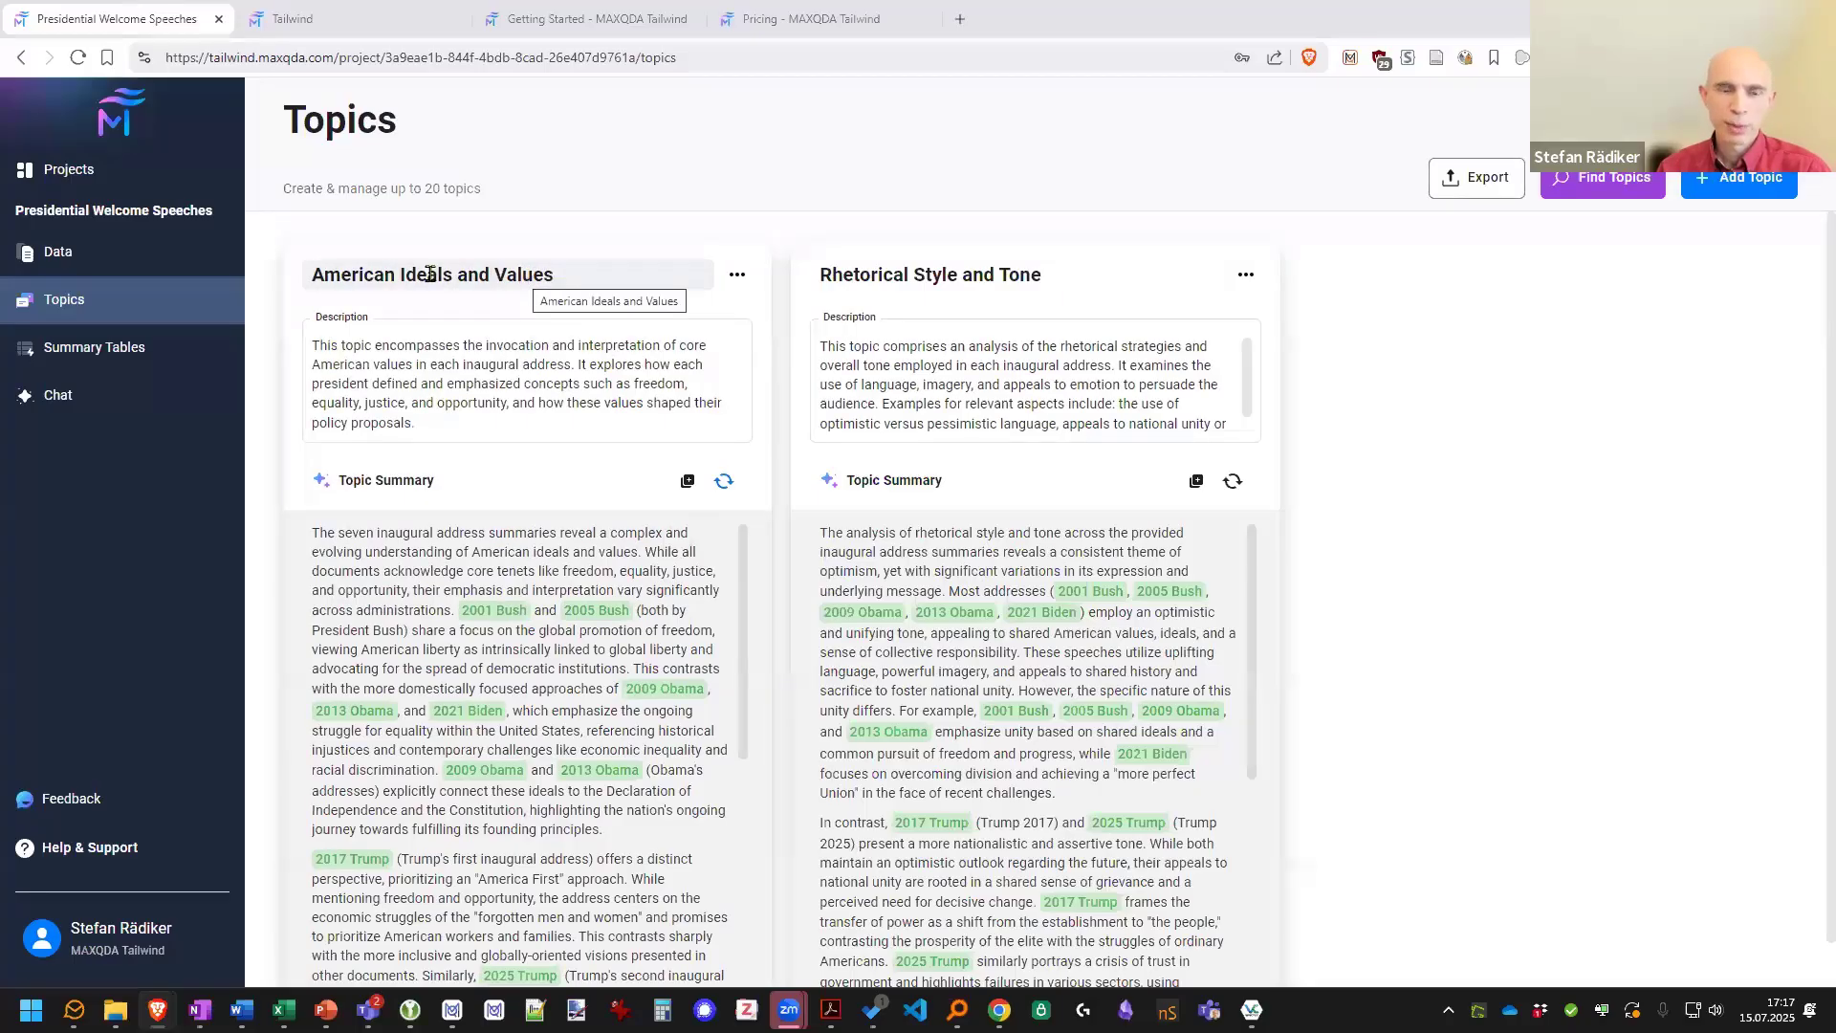
# Rename the American Ideals and Values topic to American Values
pyautogui.click(565, 284)
pyautogui.moveTo(400, 276); pyautogui.dragTo(475, 281)
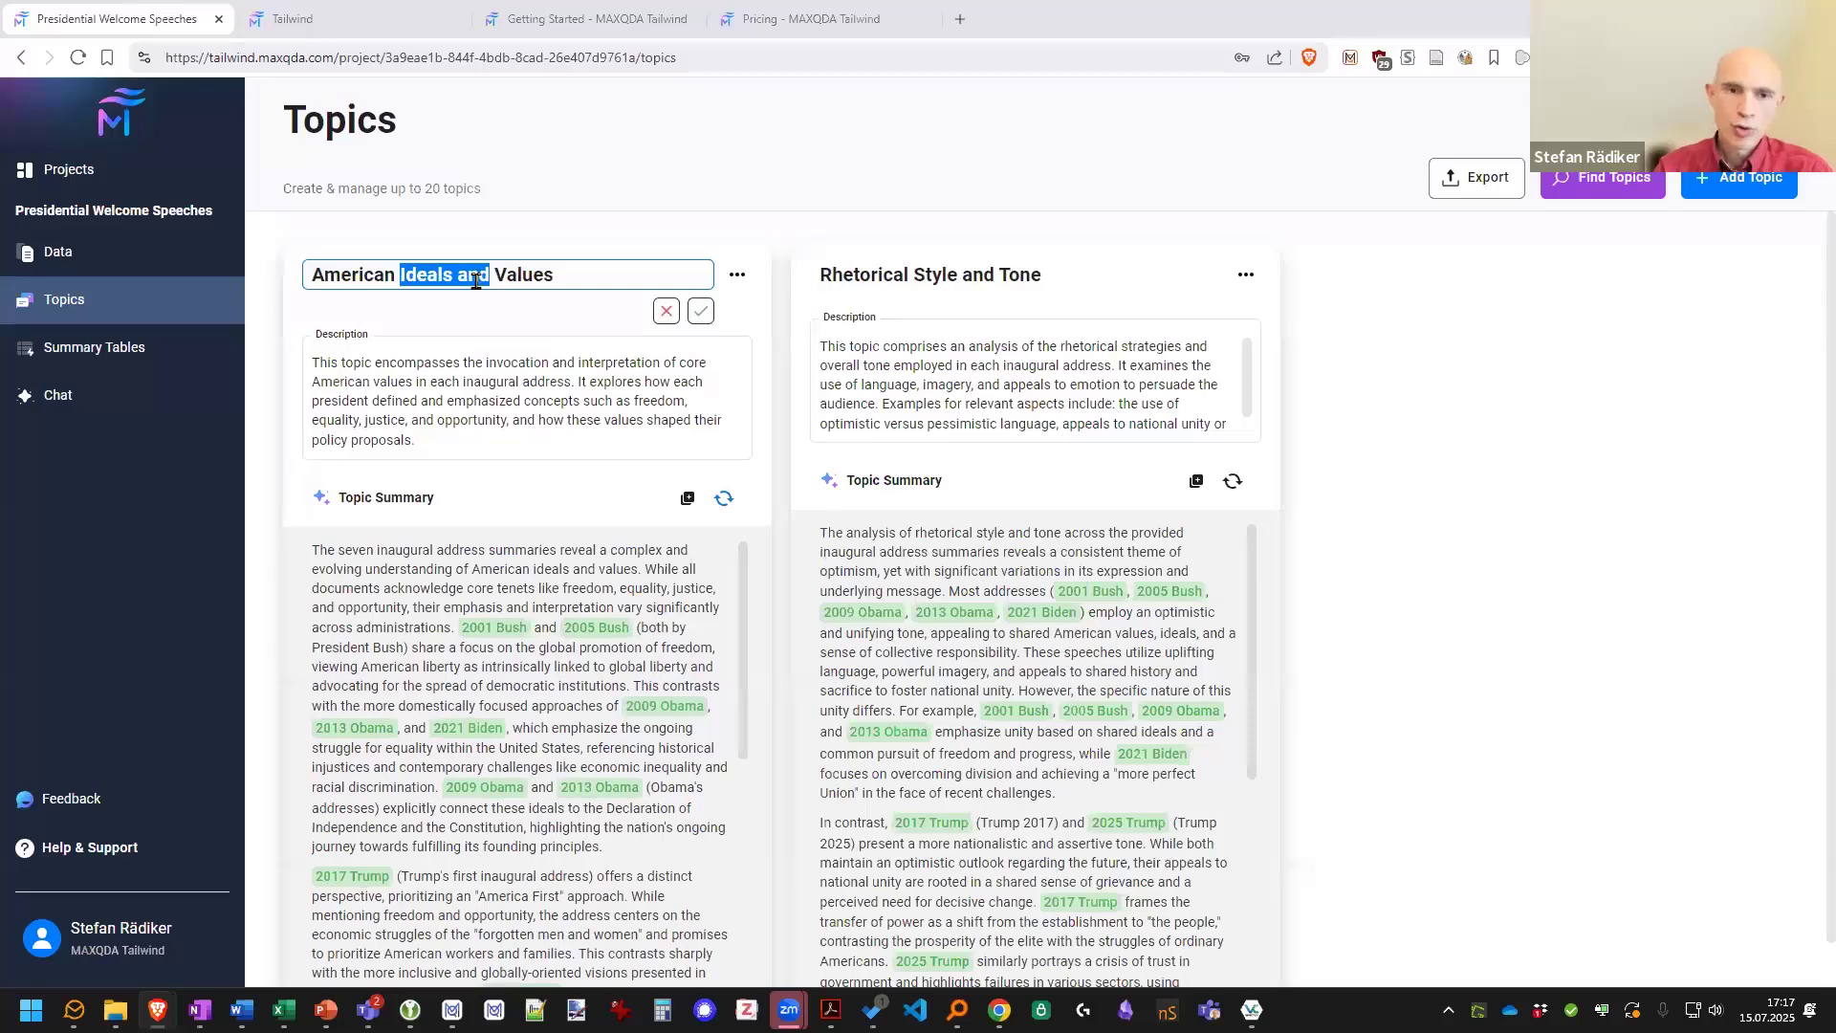
pyautogui.press('BackSpace')
pyautogui.click(700, 311)
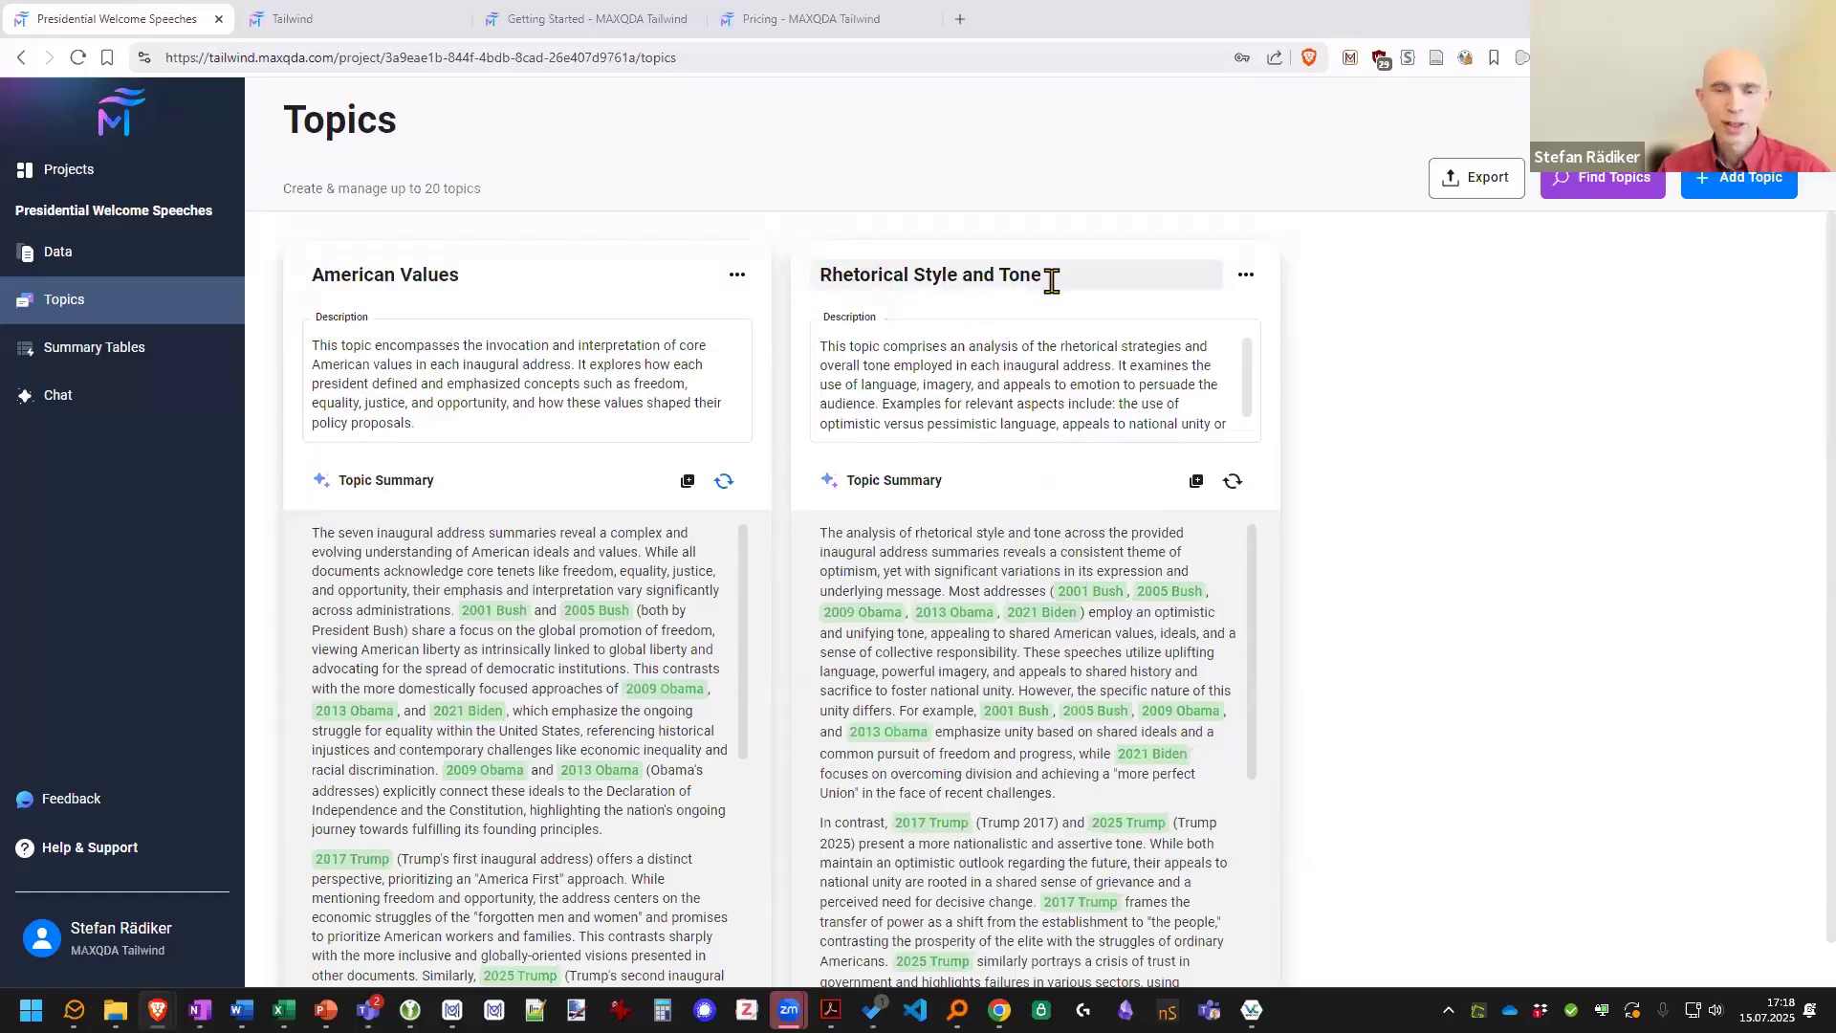
pyautogui.click(1018, 363)
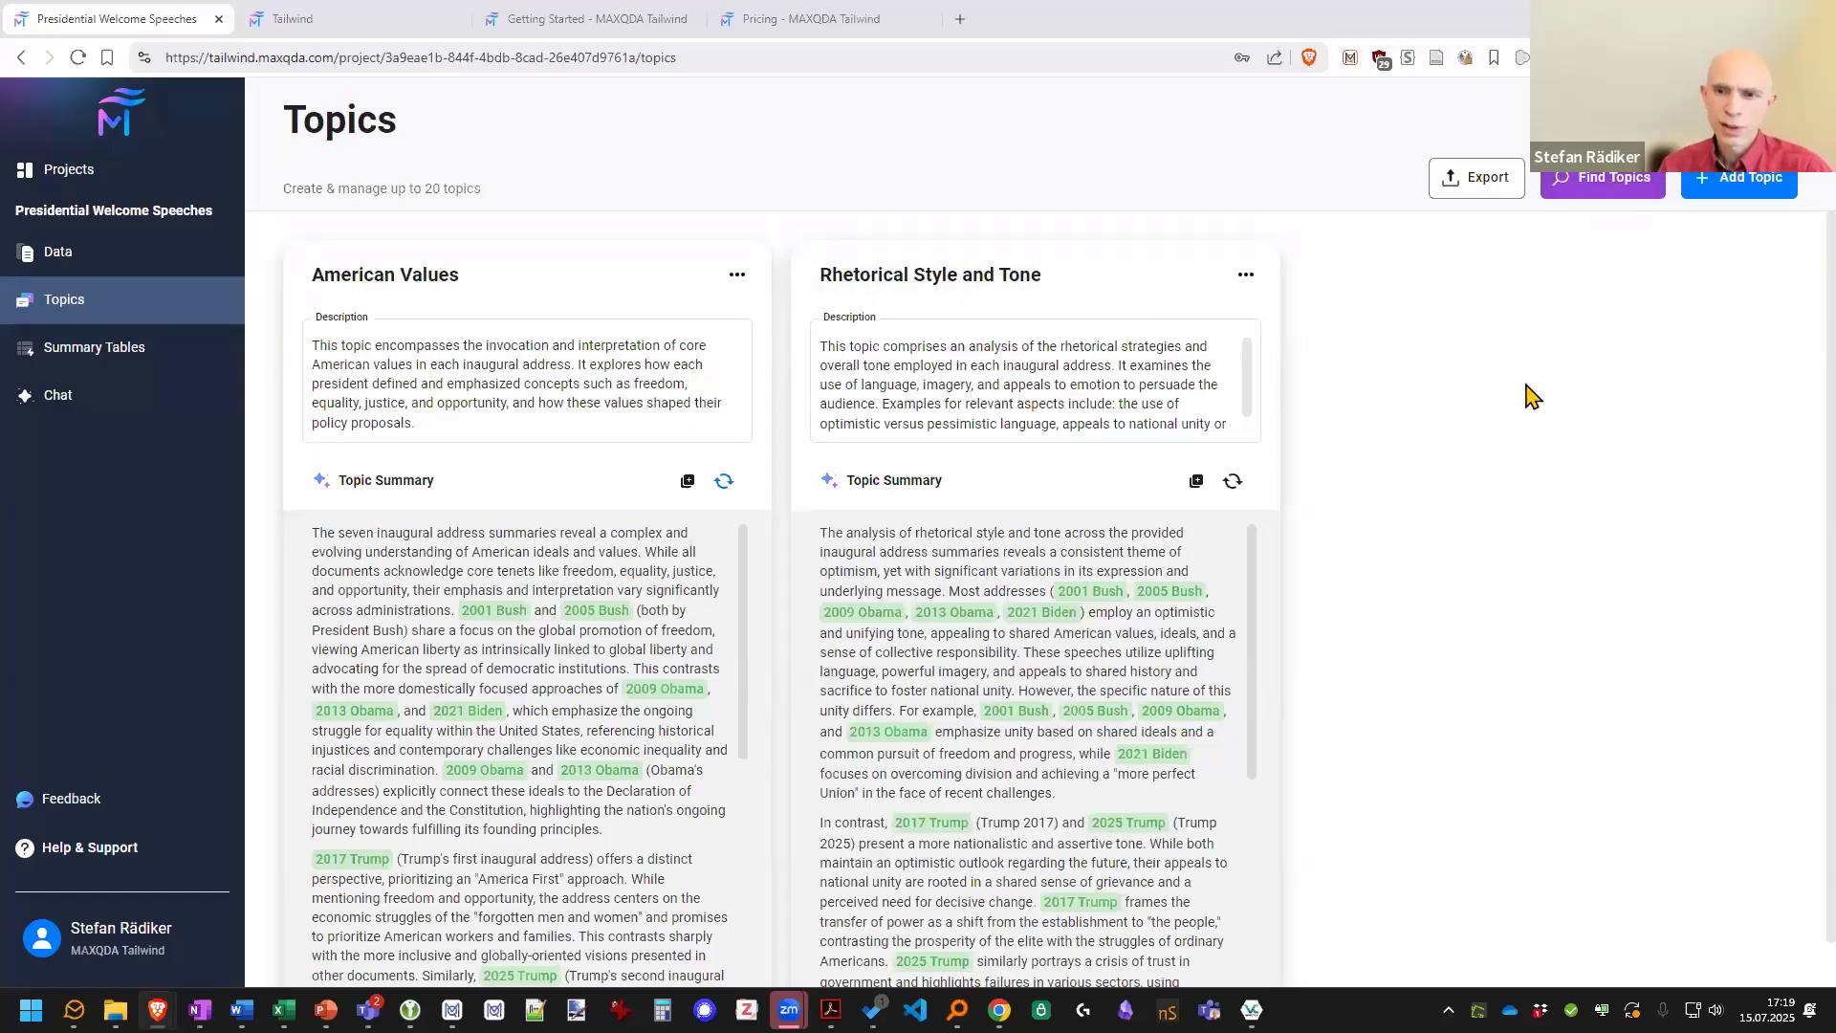
# Add a topic named Environment without a description and look over its generated topic summary
pyautogui.click(1753, 182)
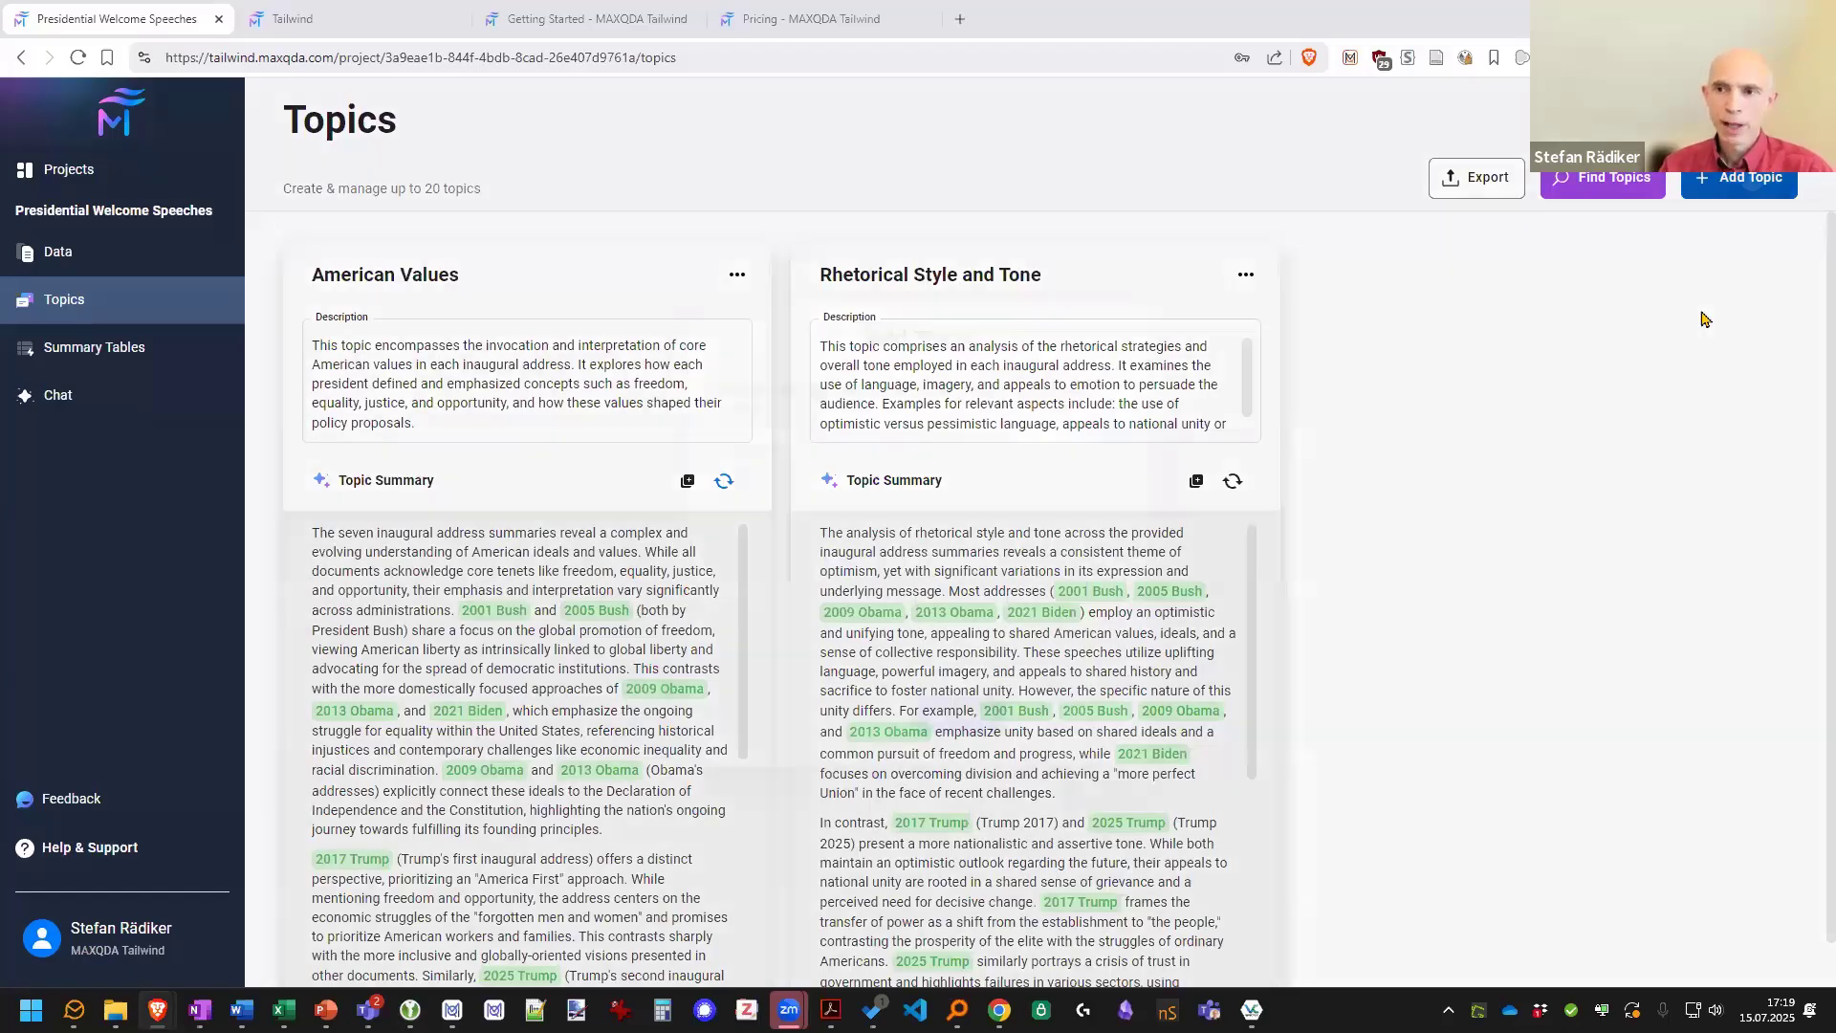
pyautogui.click(869, 472)
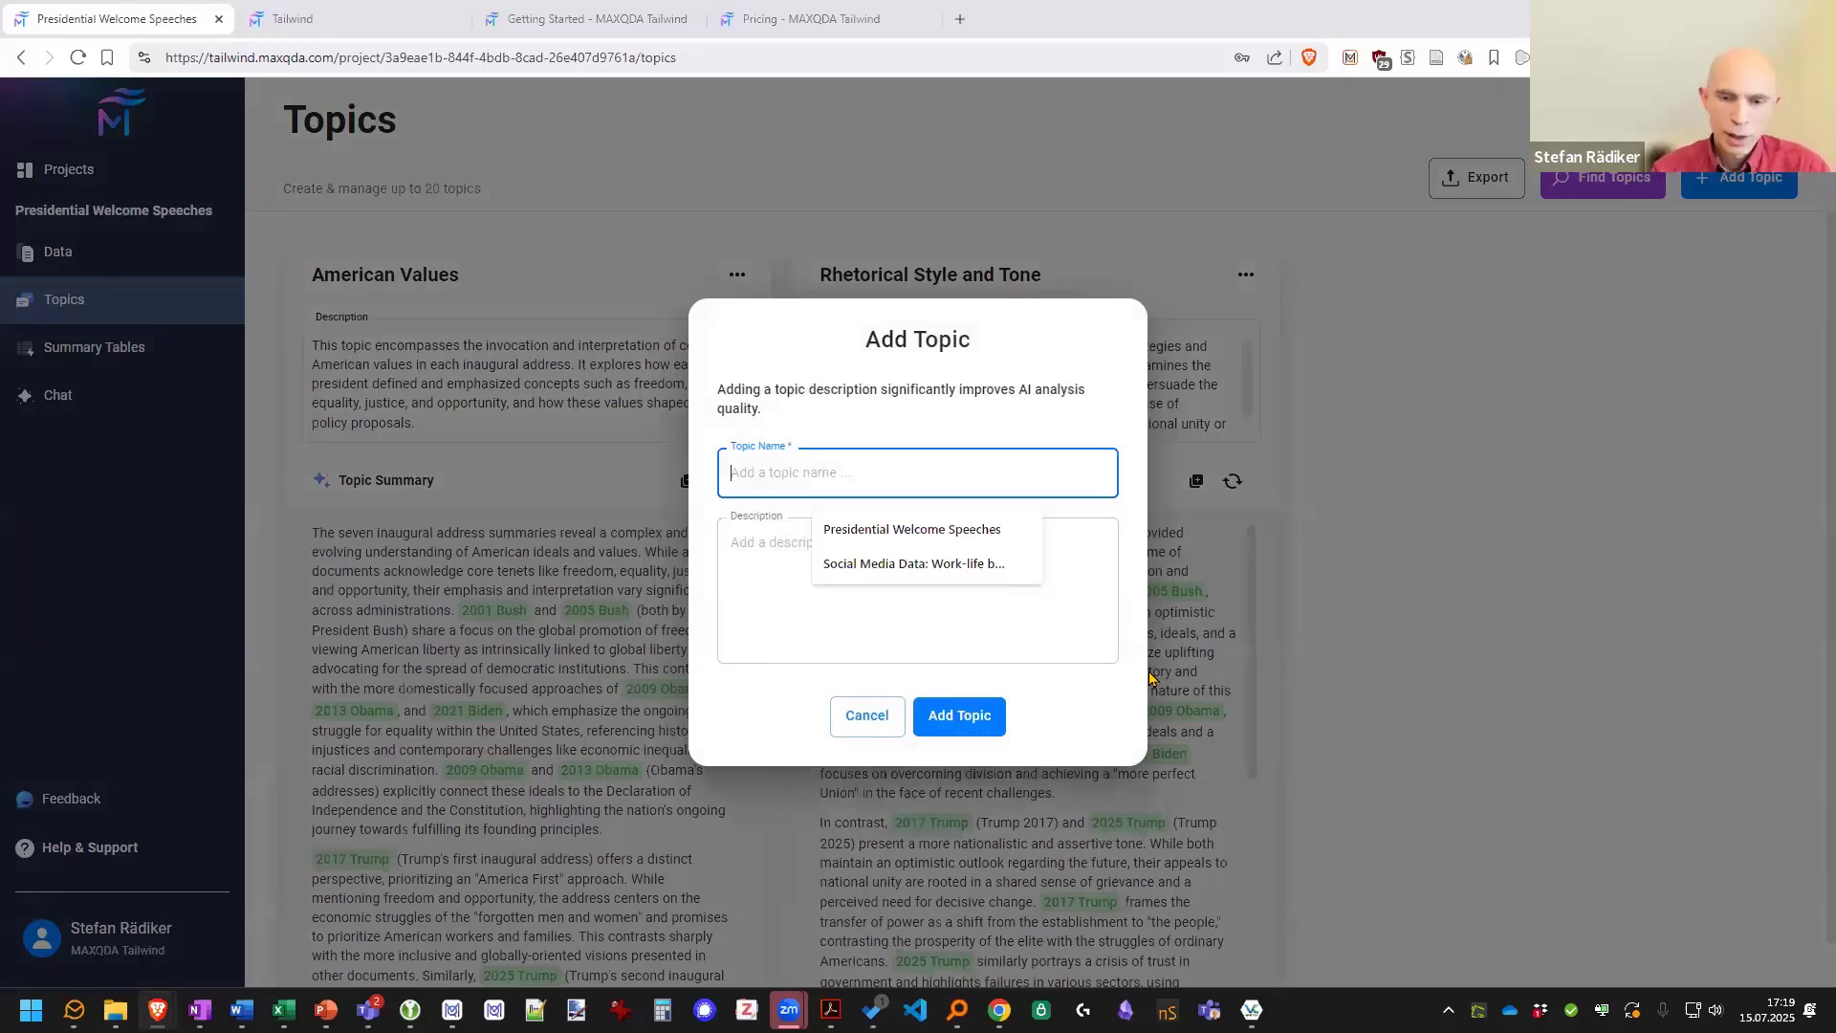
pyautogui.write('Environme')
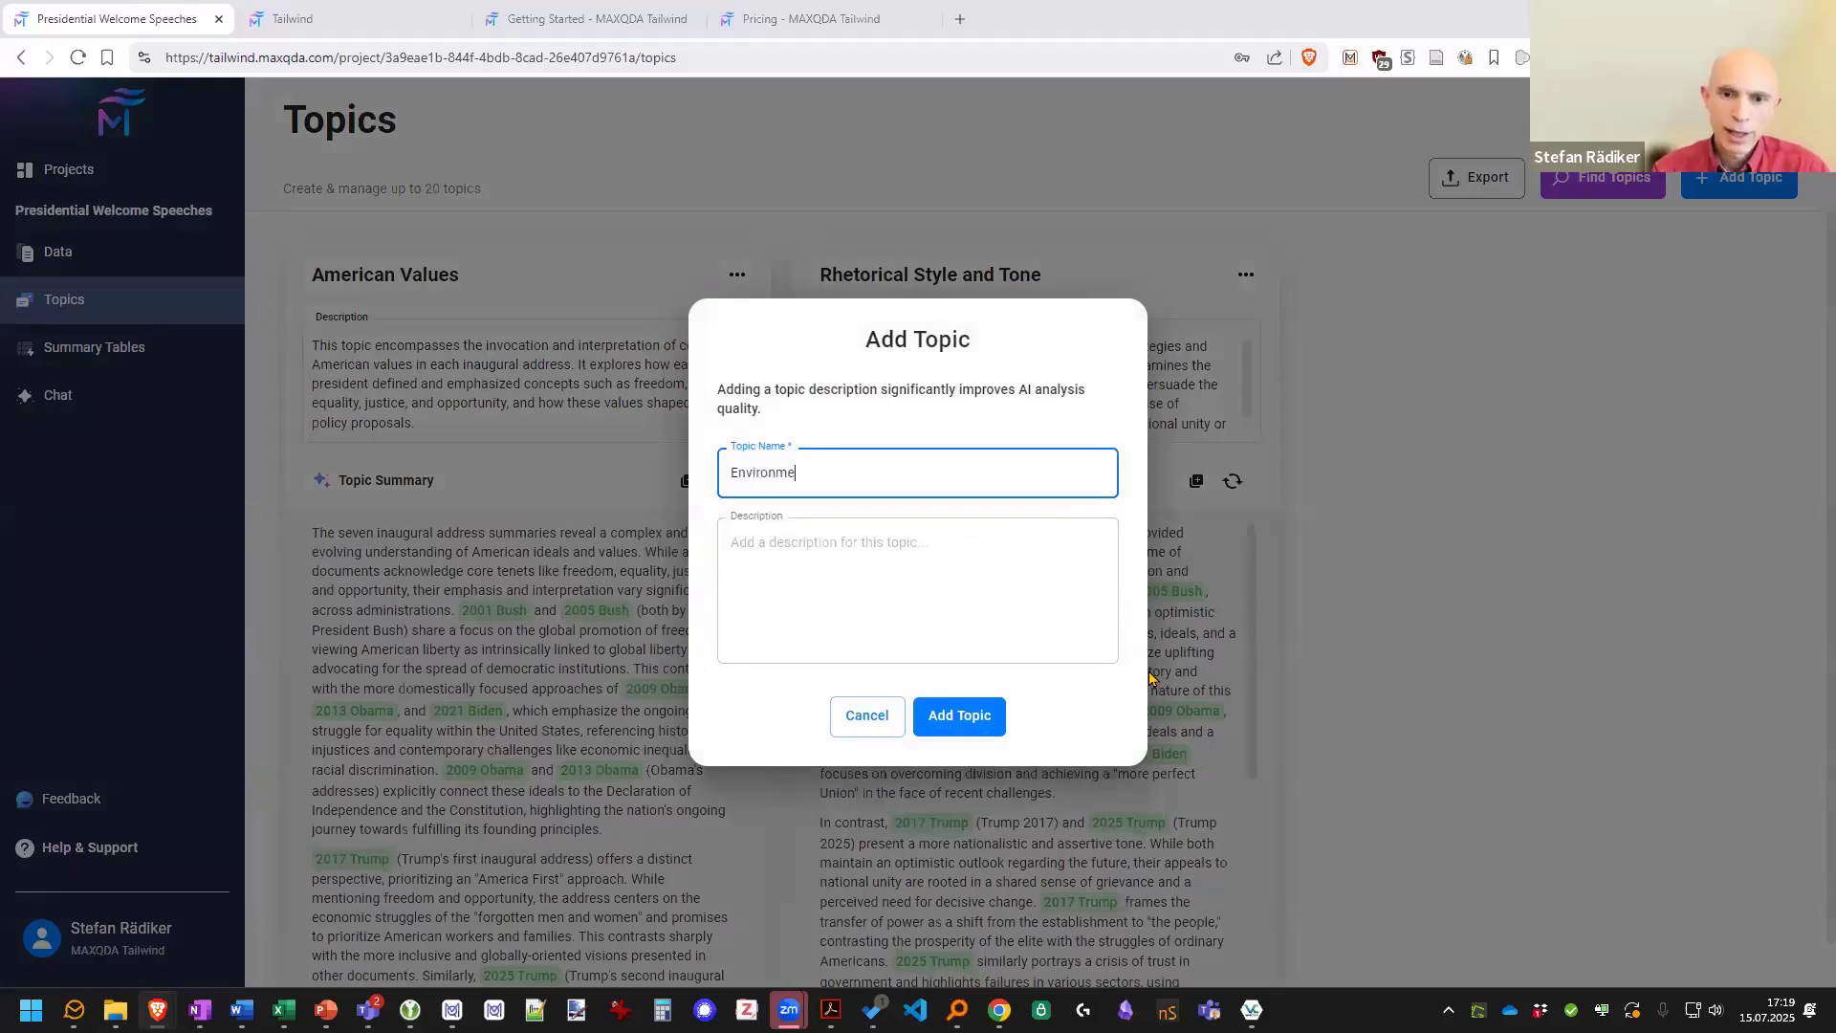
pyautogui.write('nt')
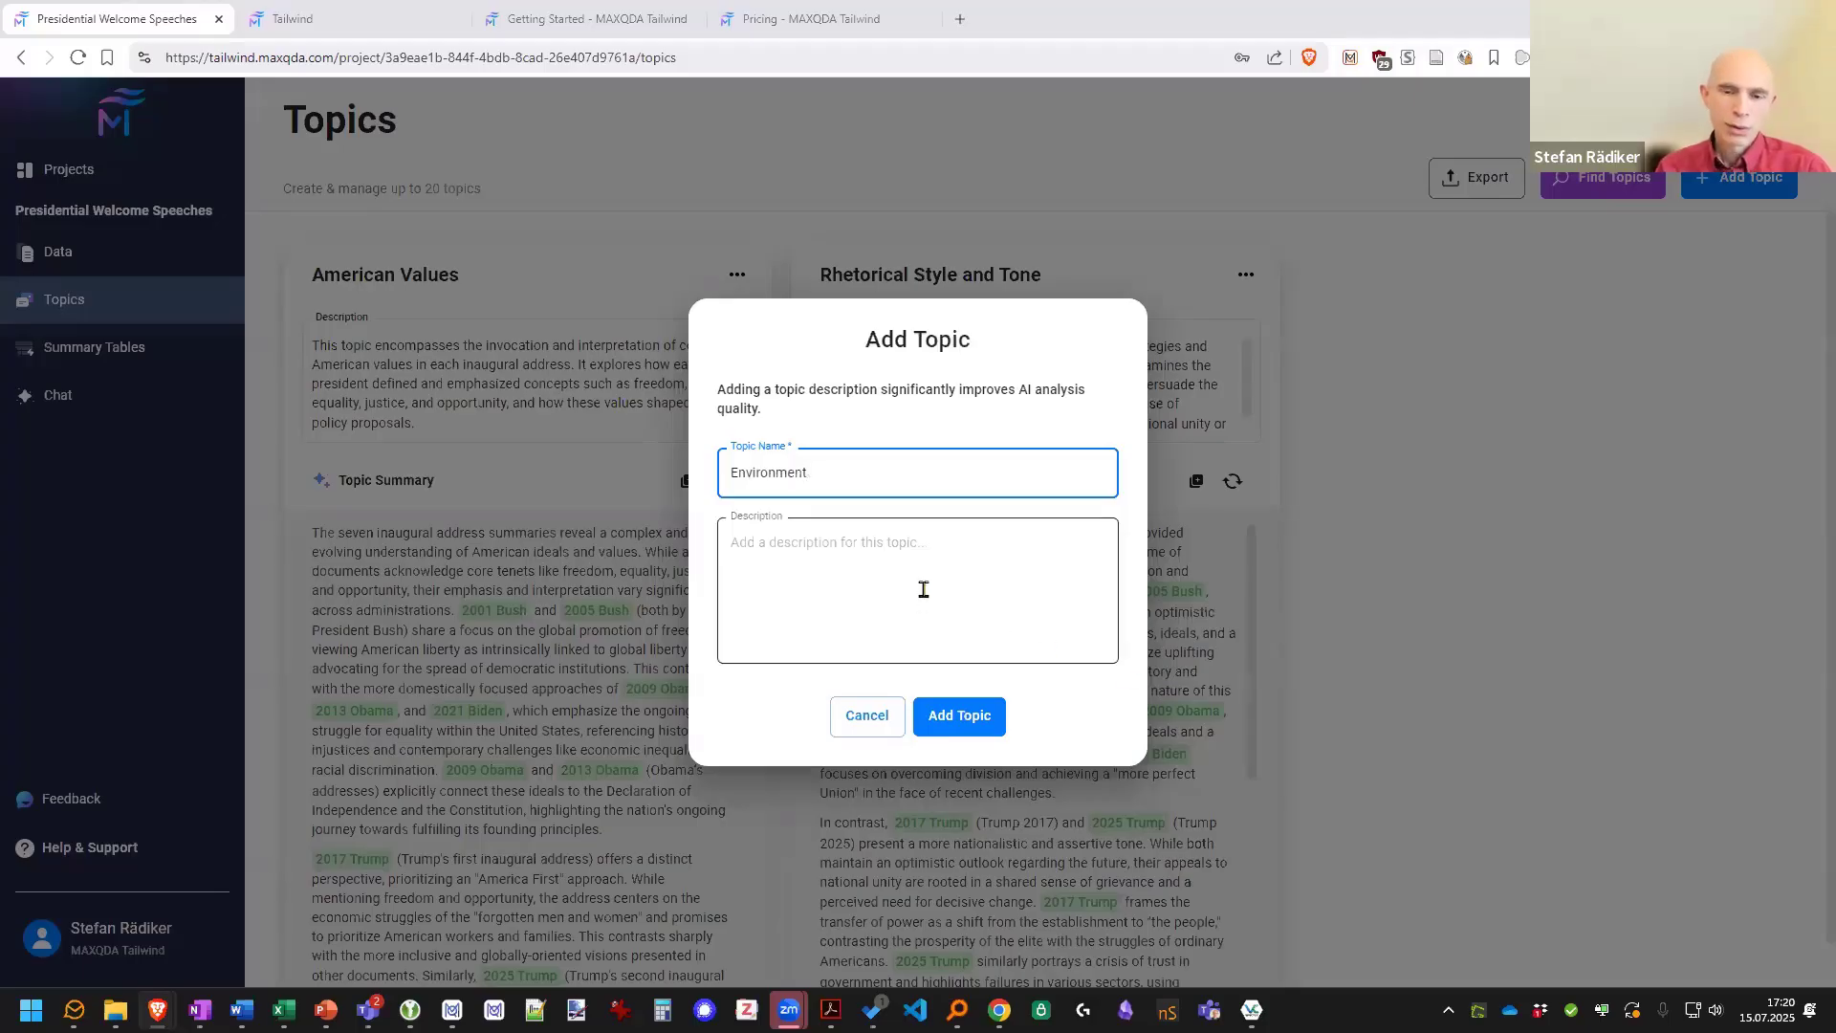
pyautogui.click(861, 602)
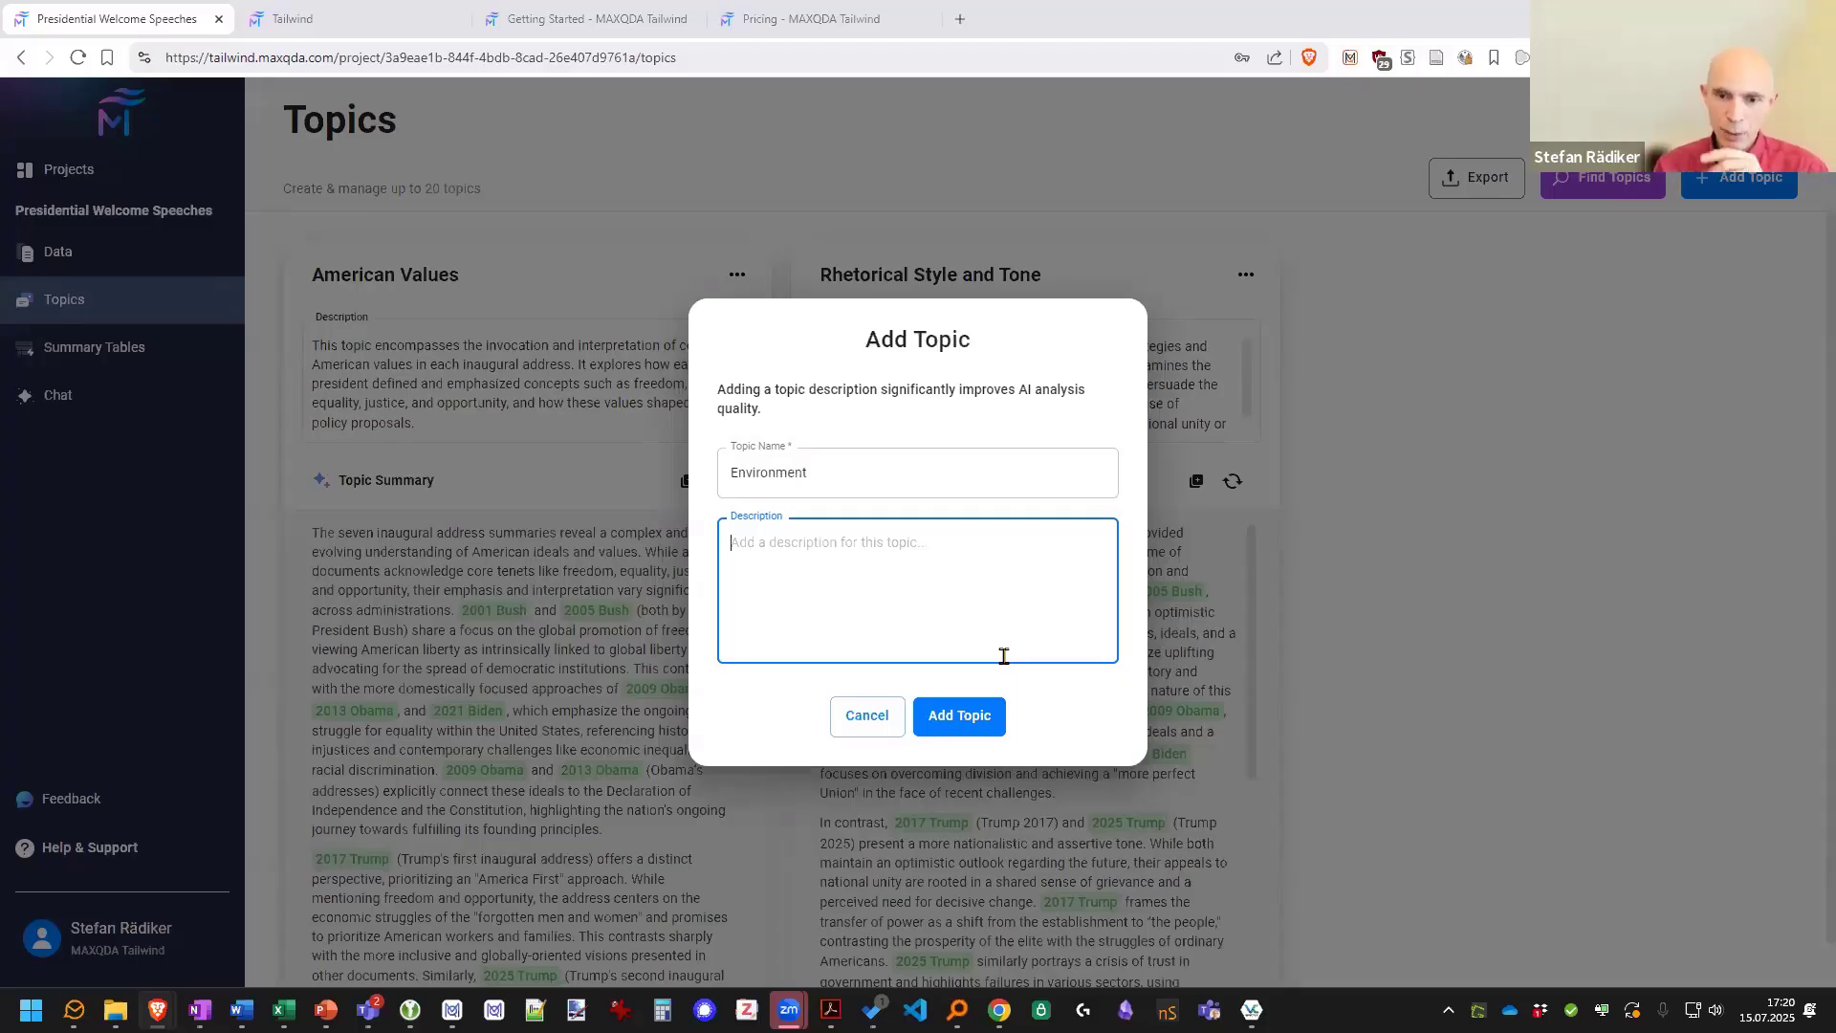
pyautogui.click(968, 721)
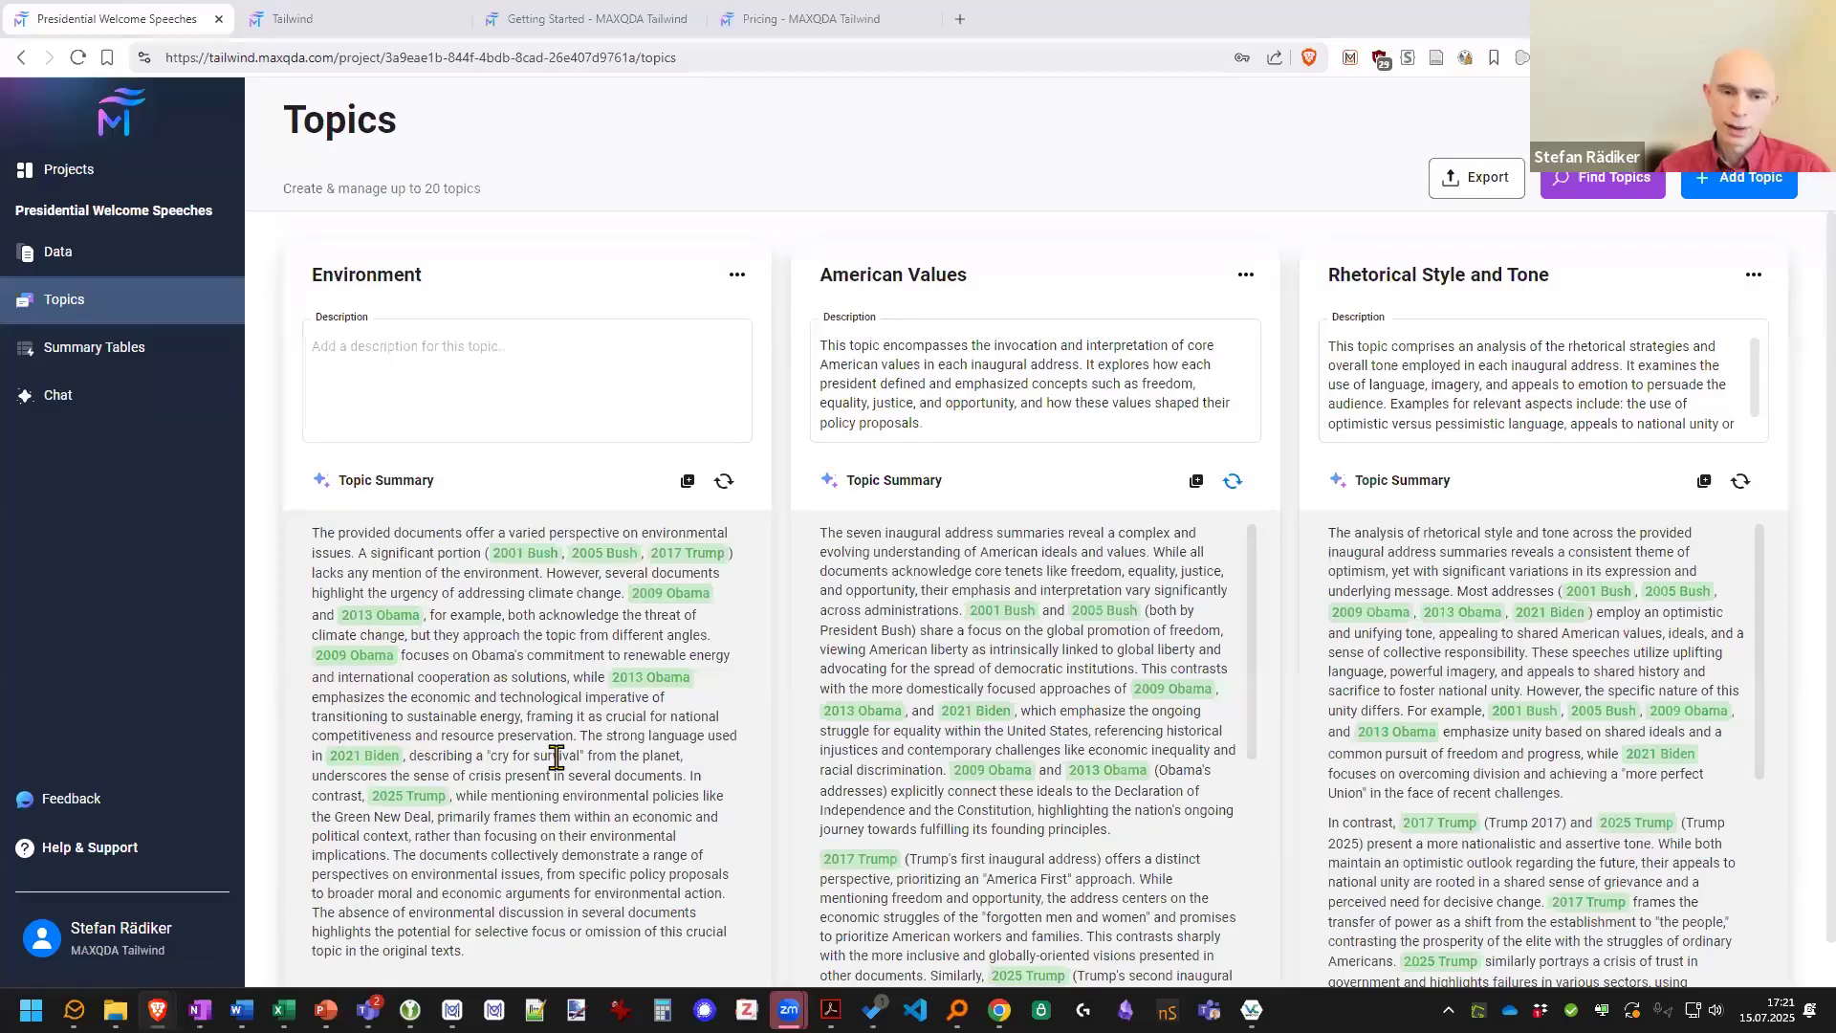
pyautogui.scroll(-1, 557, 758)
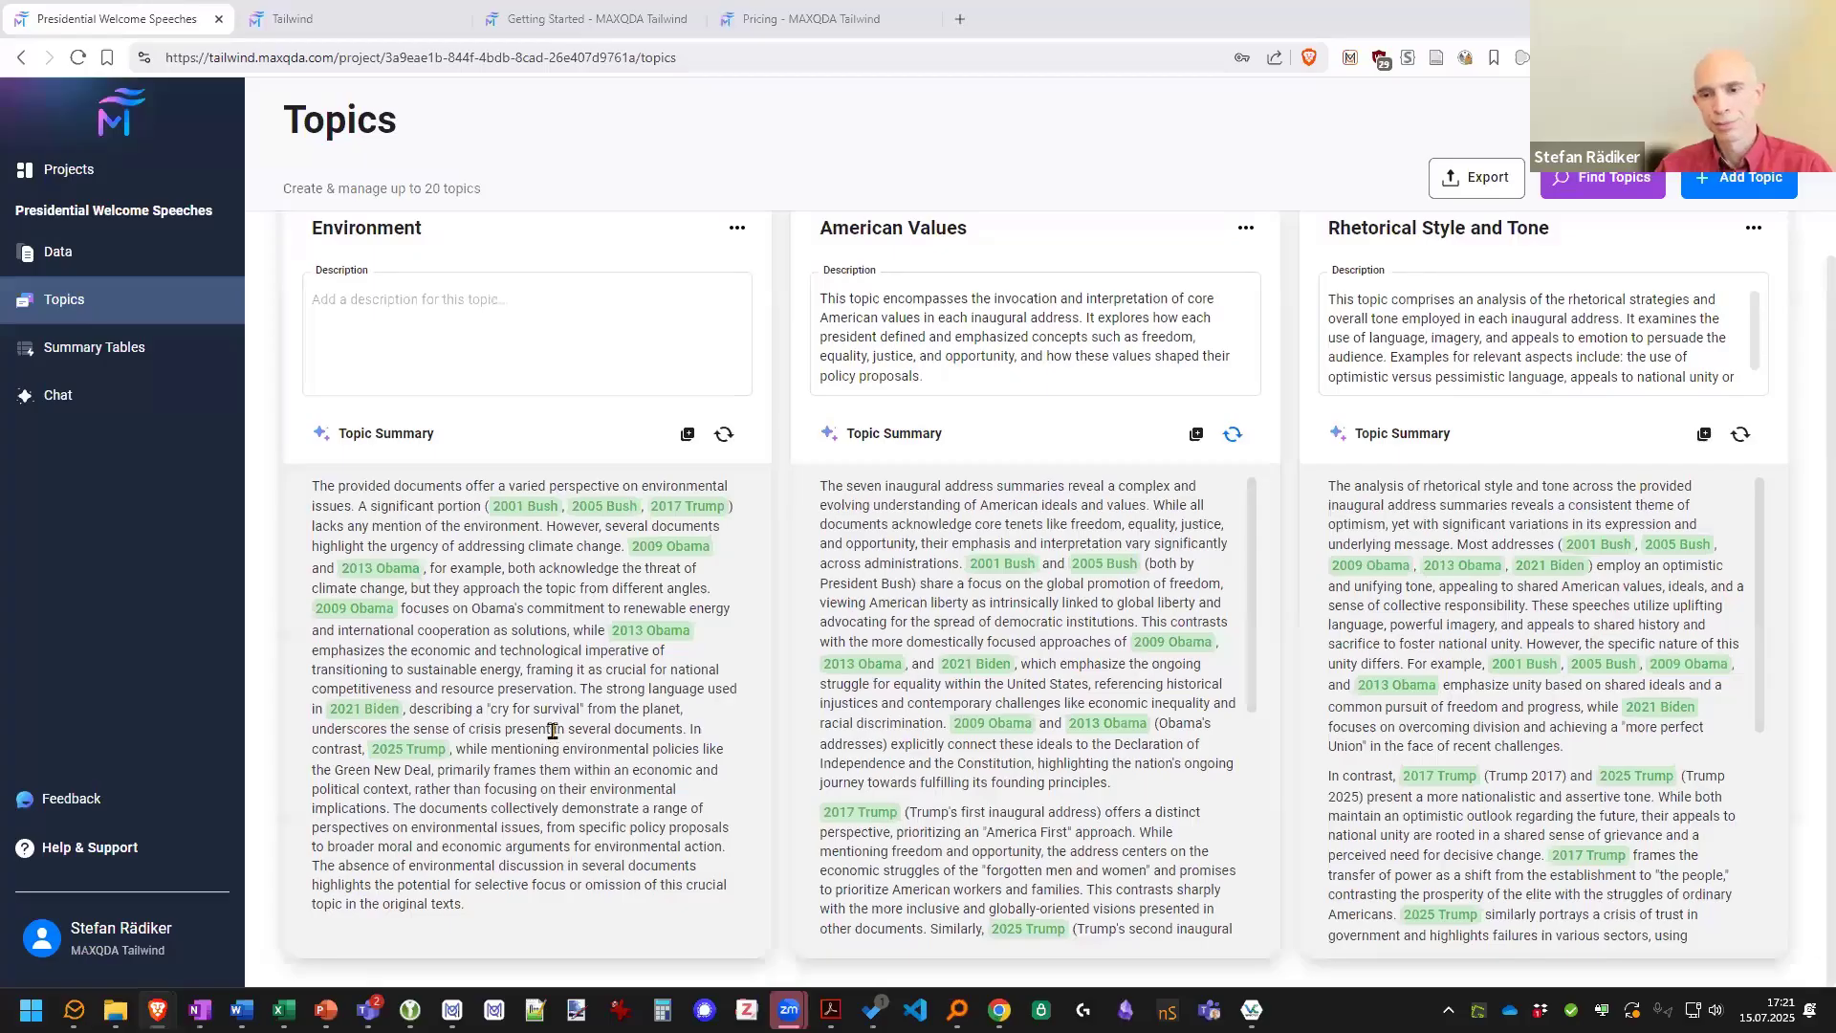
pyautogui.scroll(1, 553, 730)
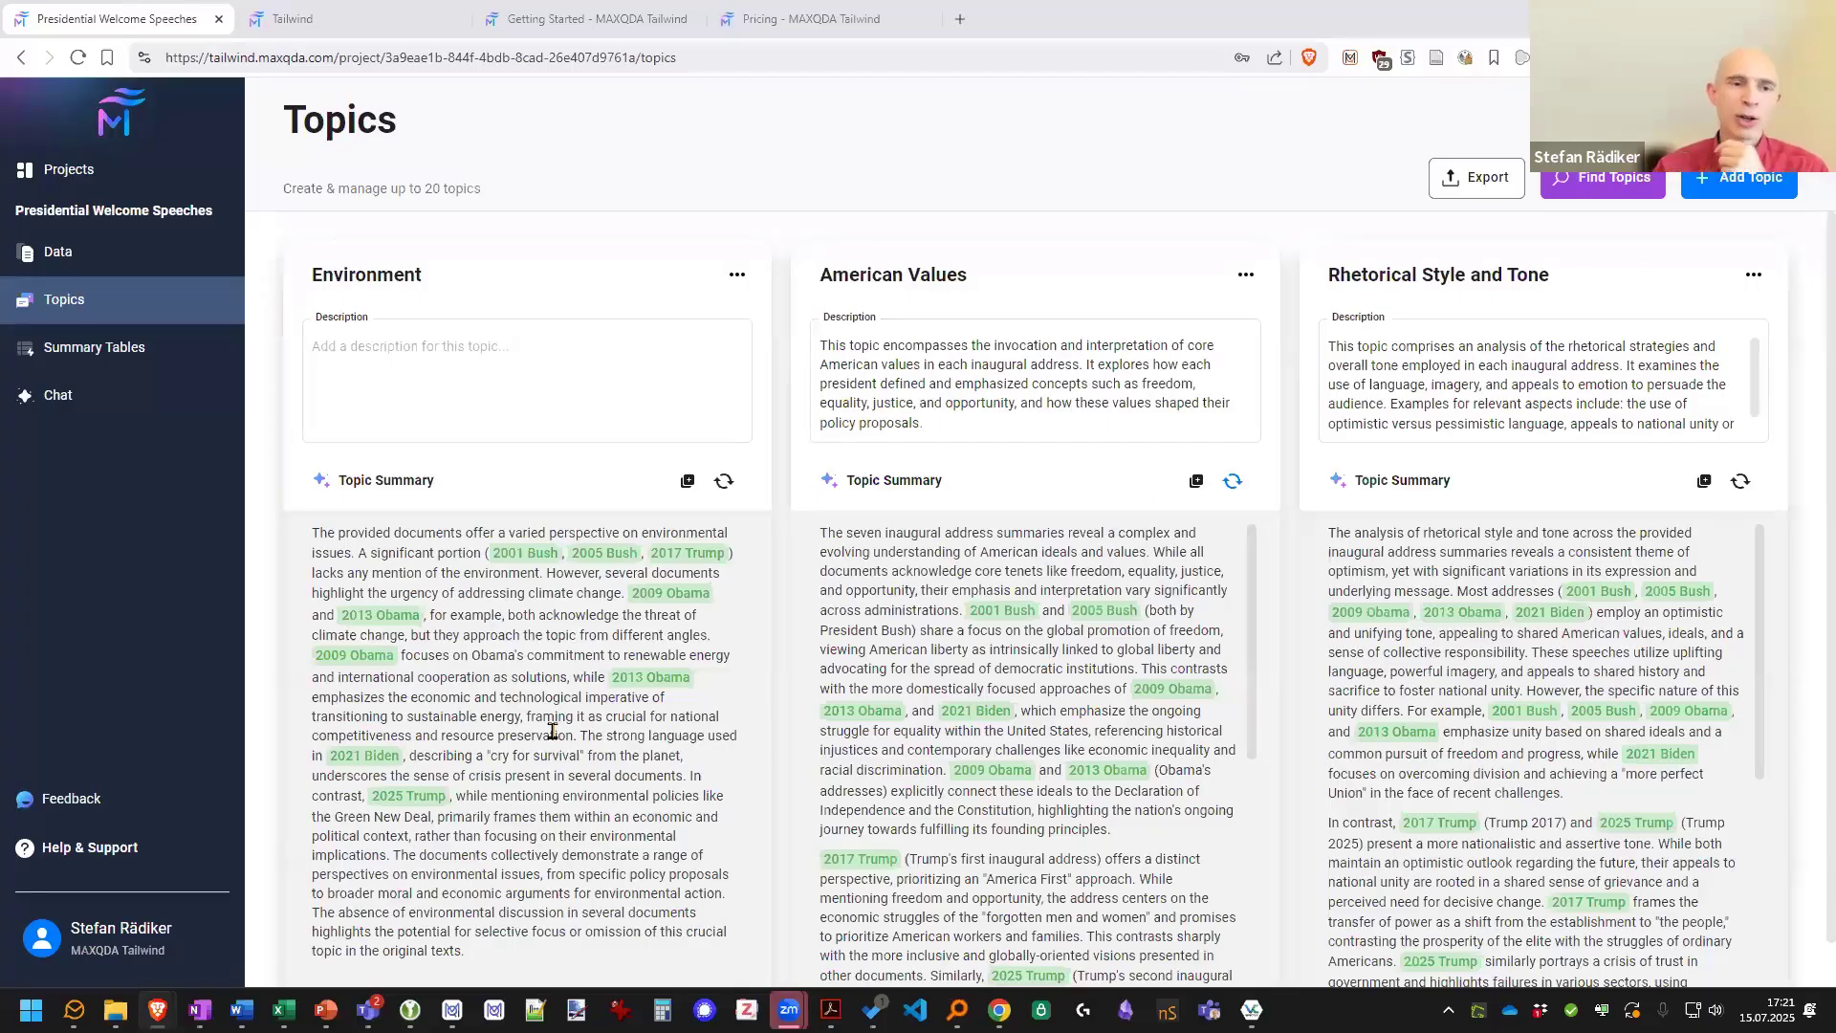
# Build a summary table from all seven speeches and the topics Environment, American Values, and Rhetorical Style and Tone
pyautogui.click(108, 353)
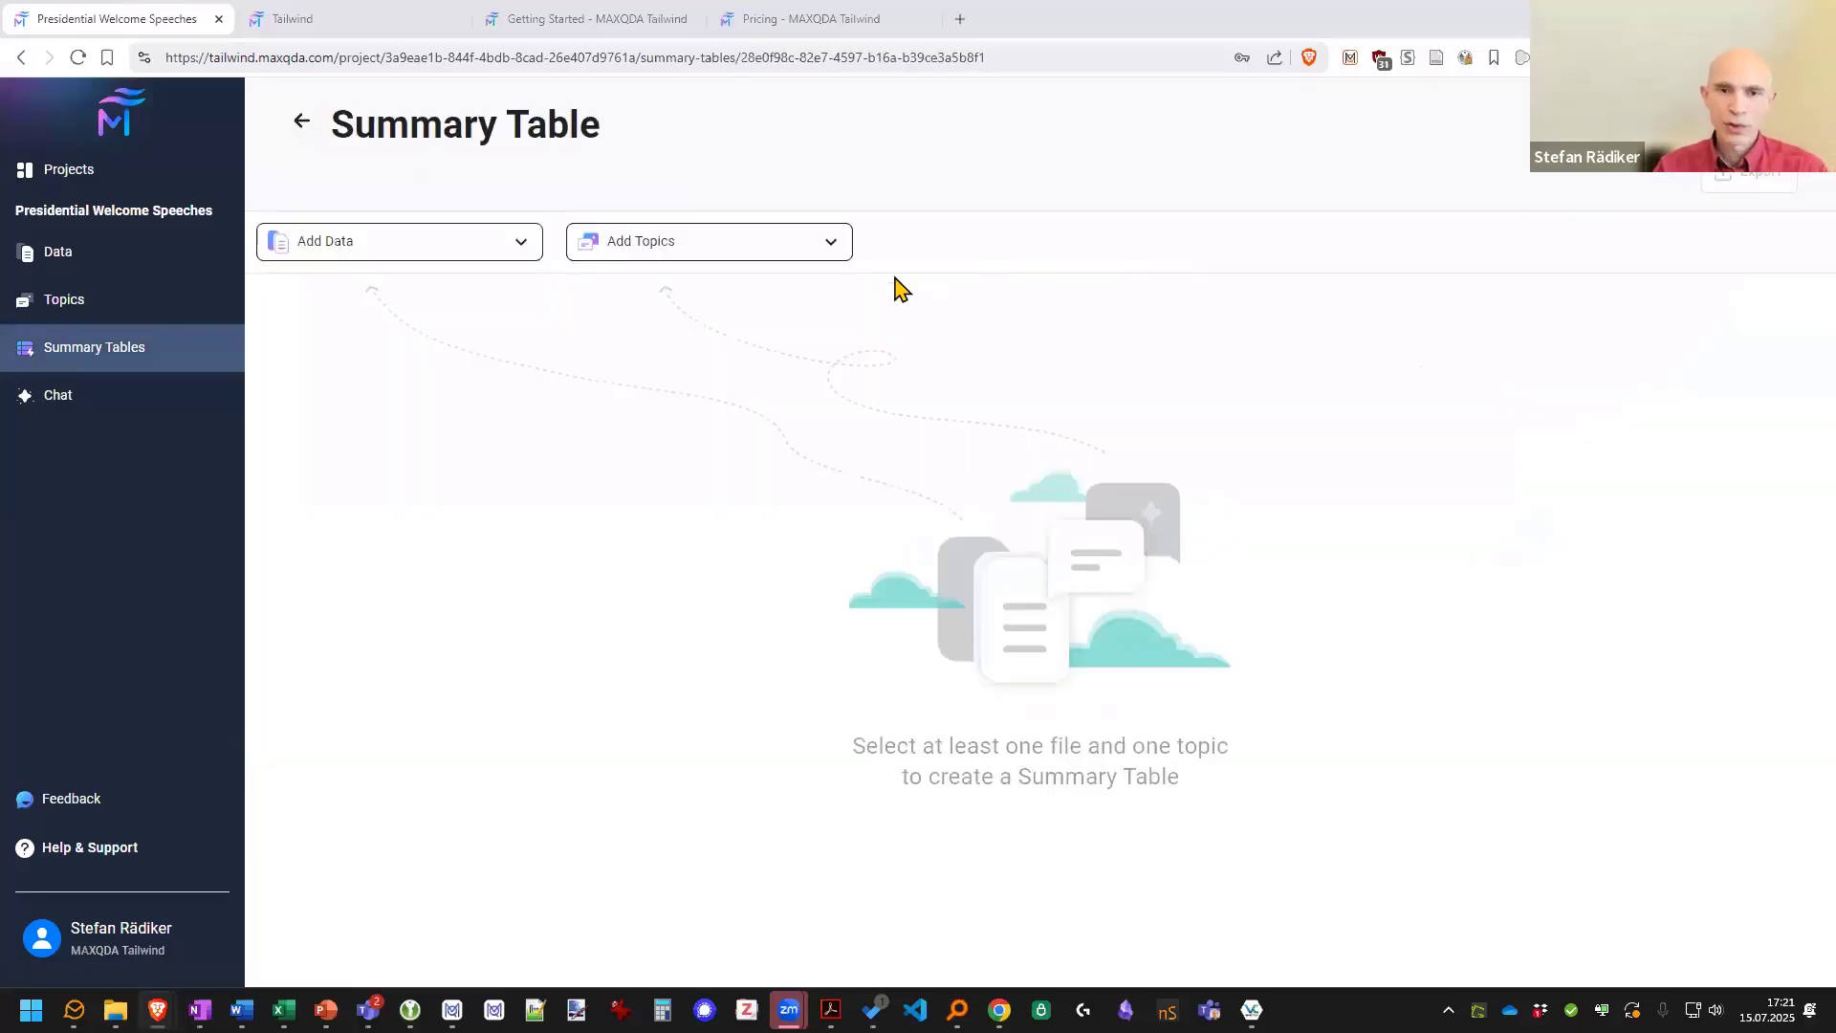
pyautogui.click(517, 251)
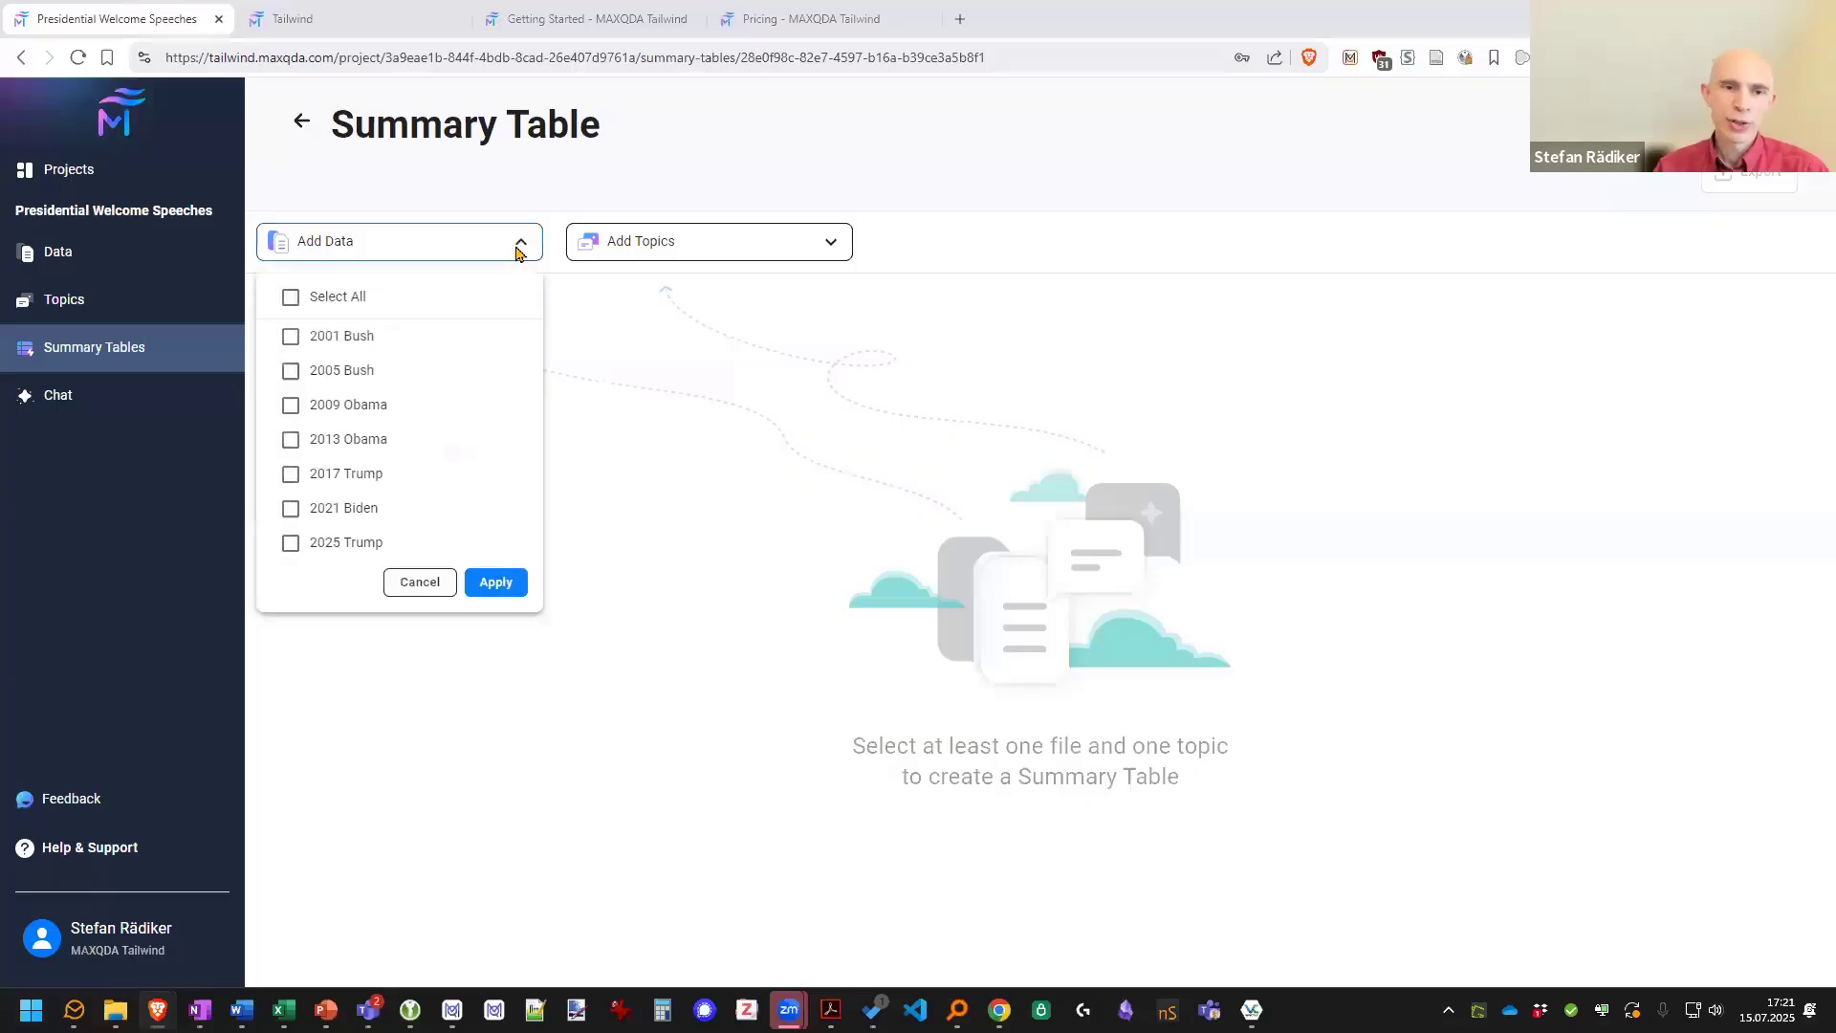
pyautogui.click(328, 297)
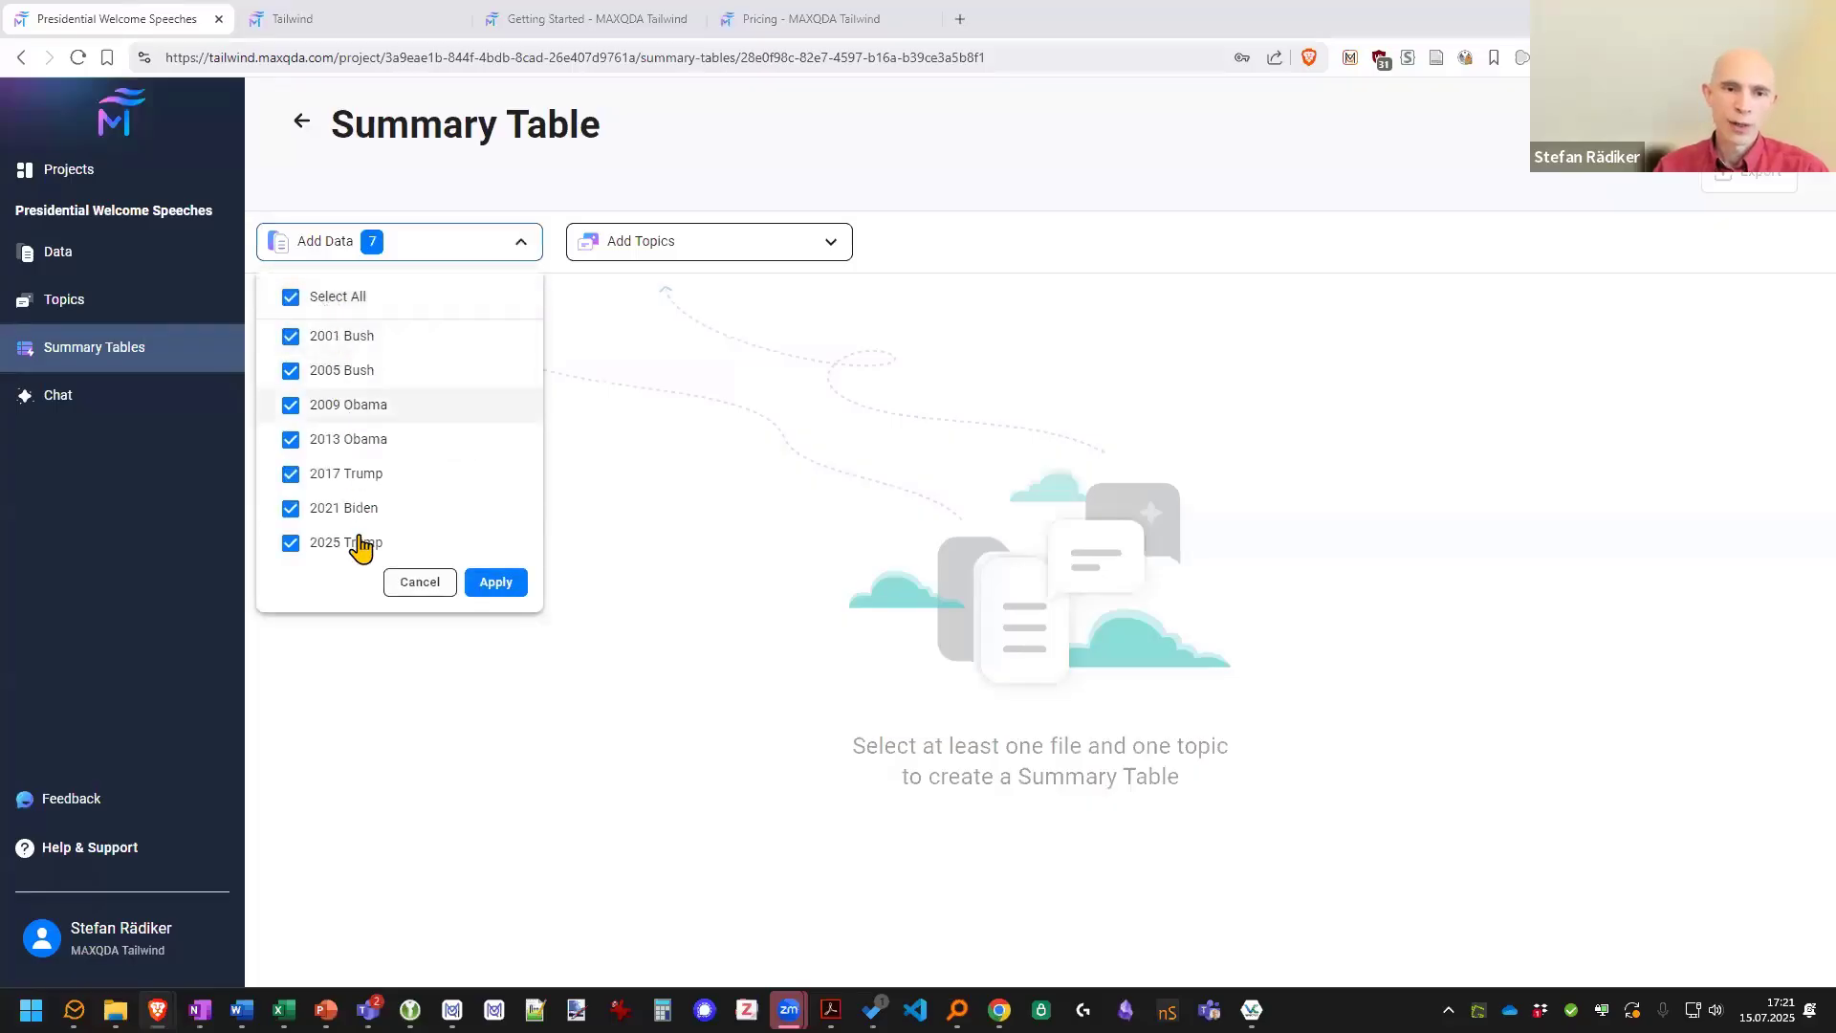
pyautogui.click(495, 581)
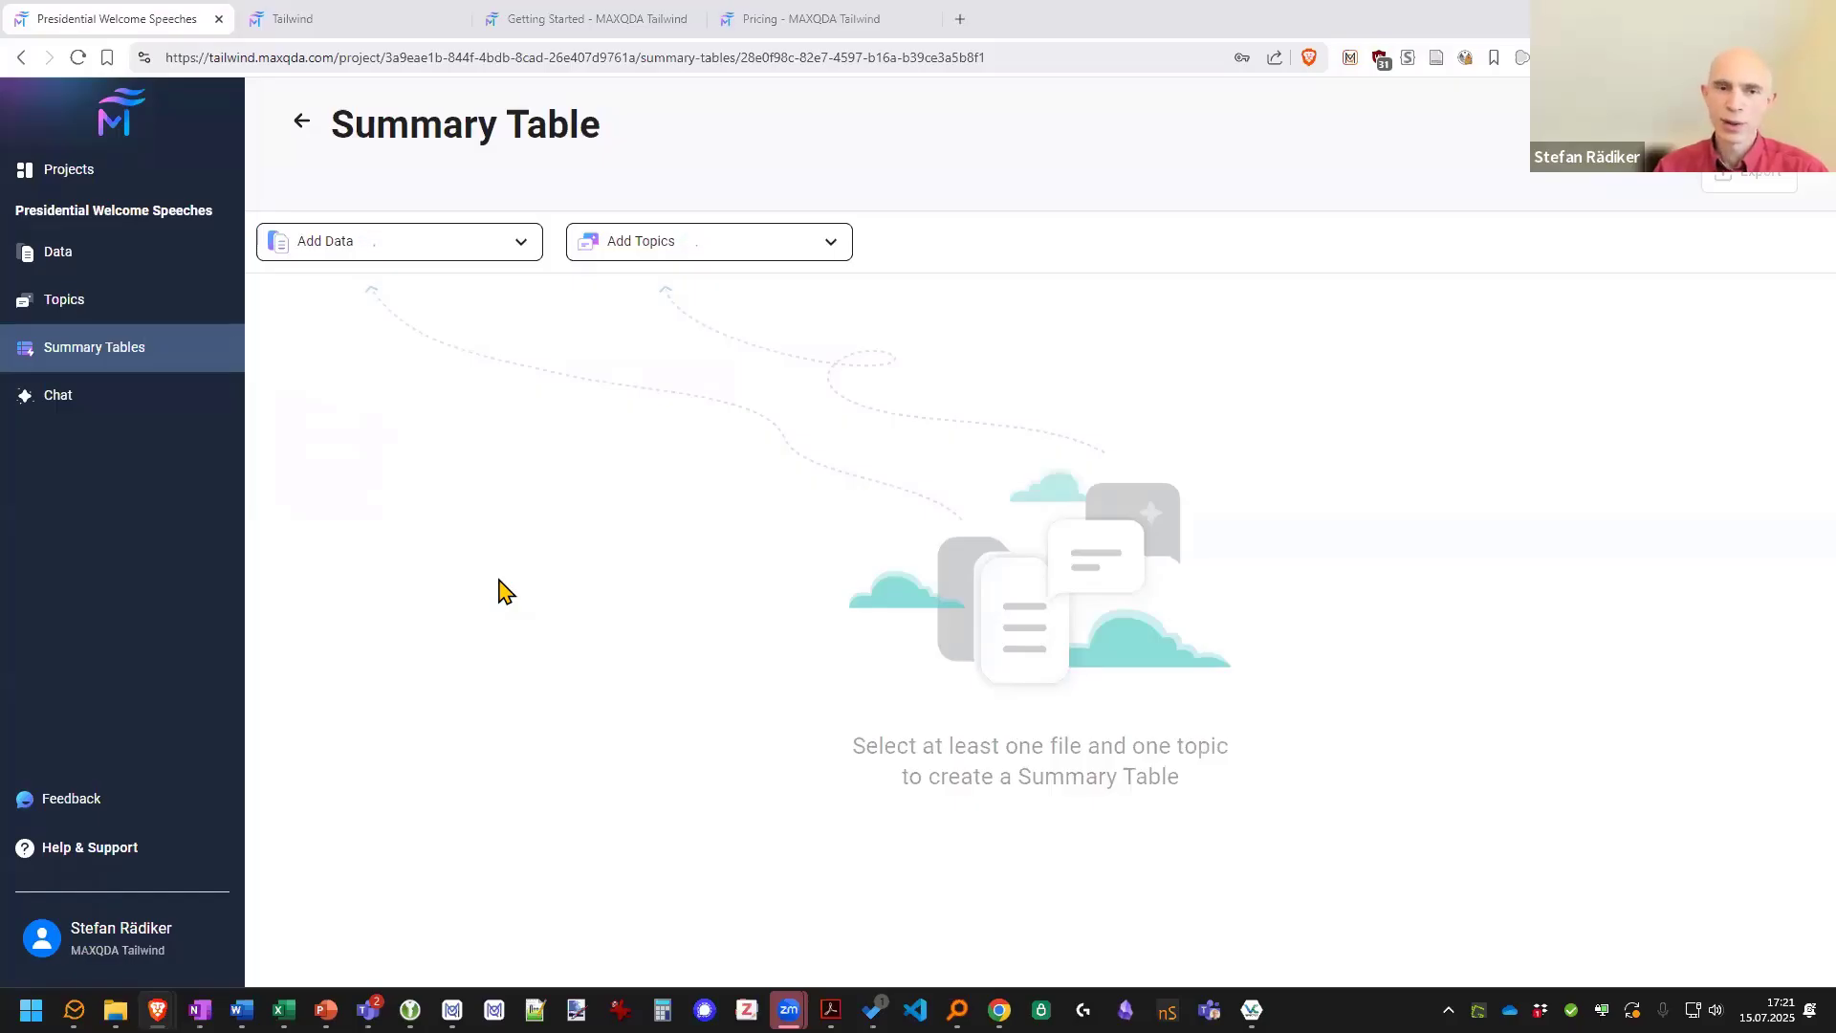
pyautogui.click(826, 243)
pyautogui.click(641, 298)
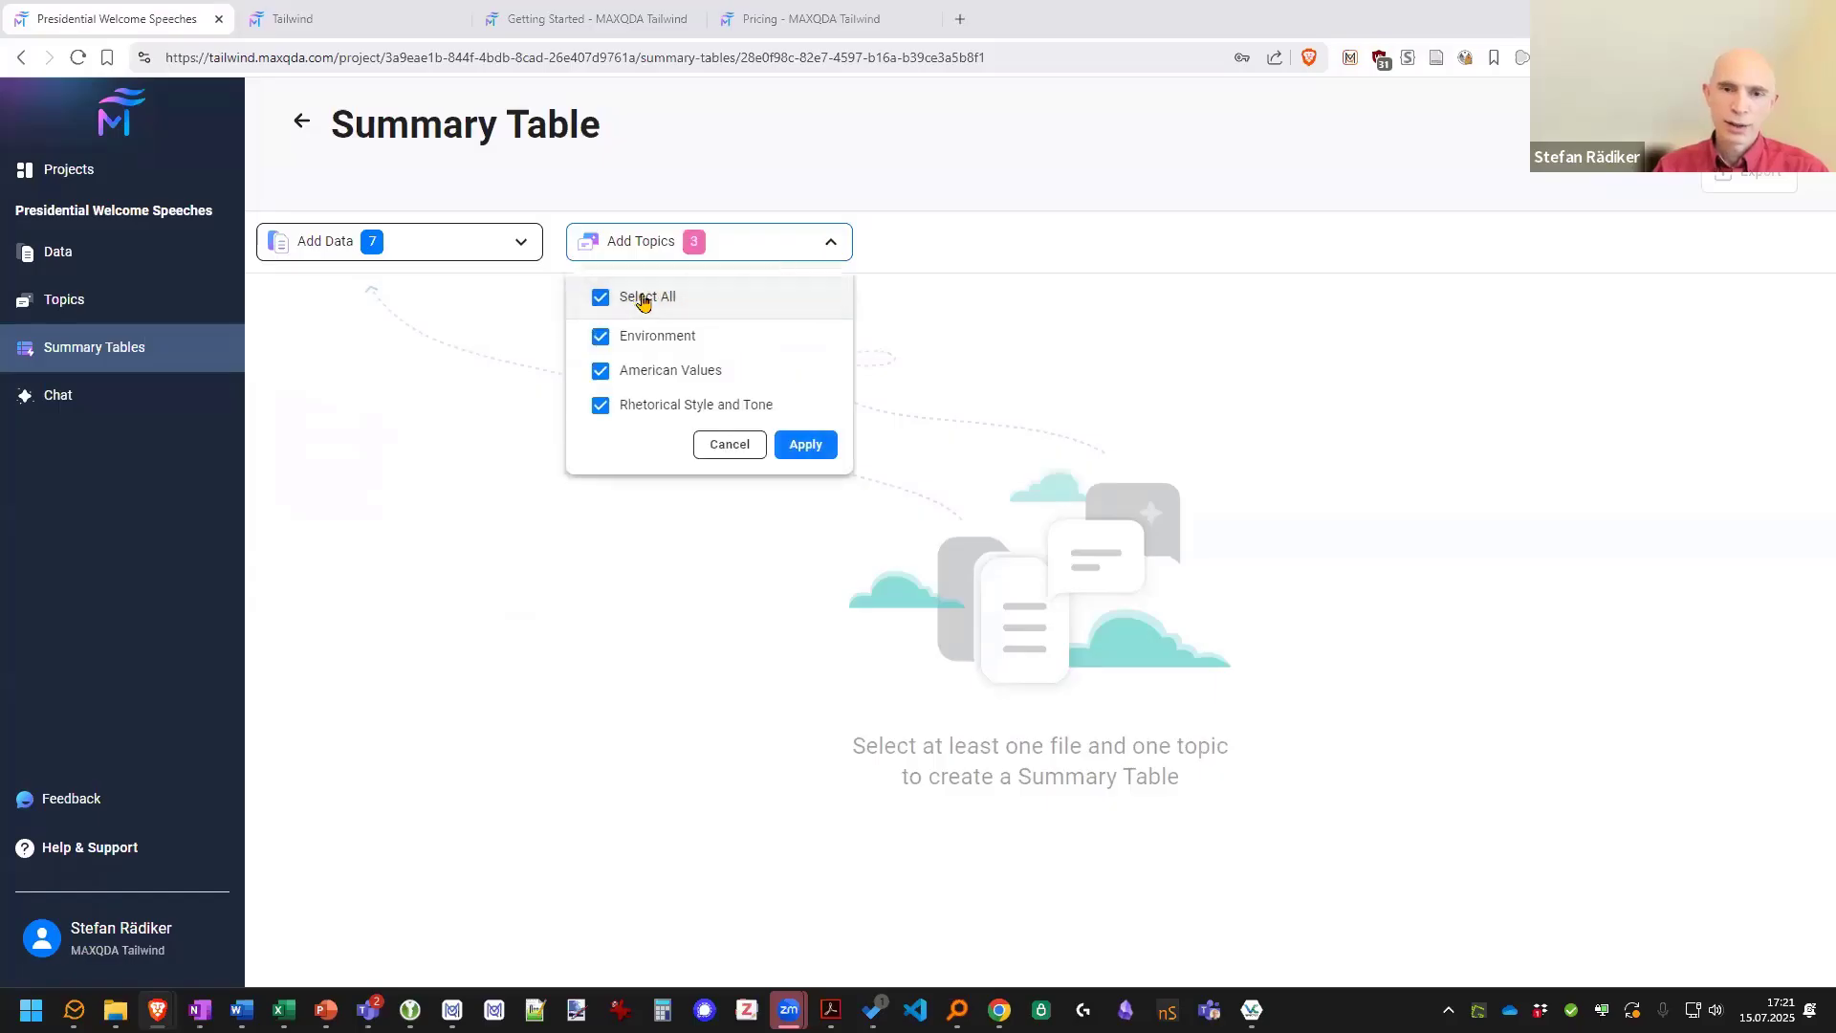
pyautogui.click(805, 445)
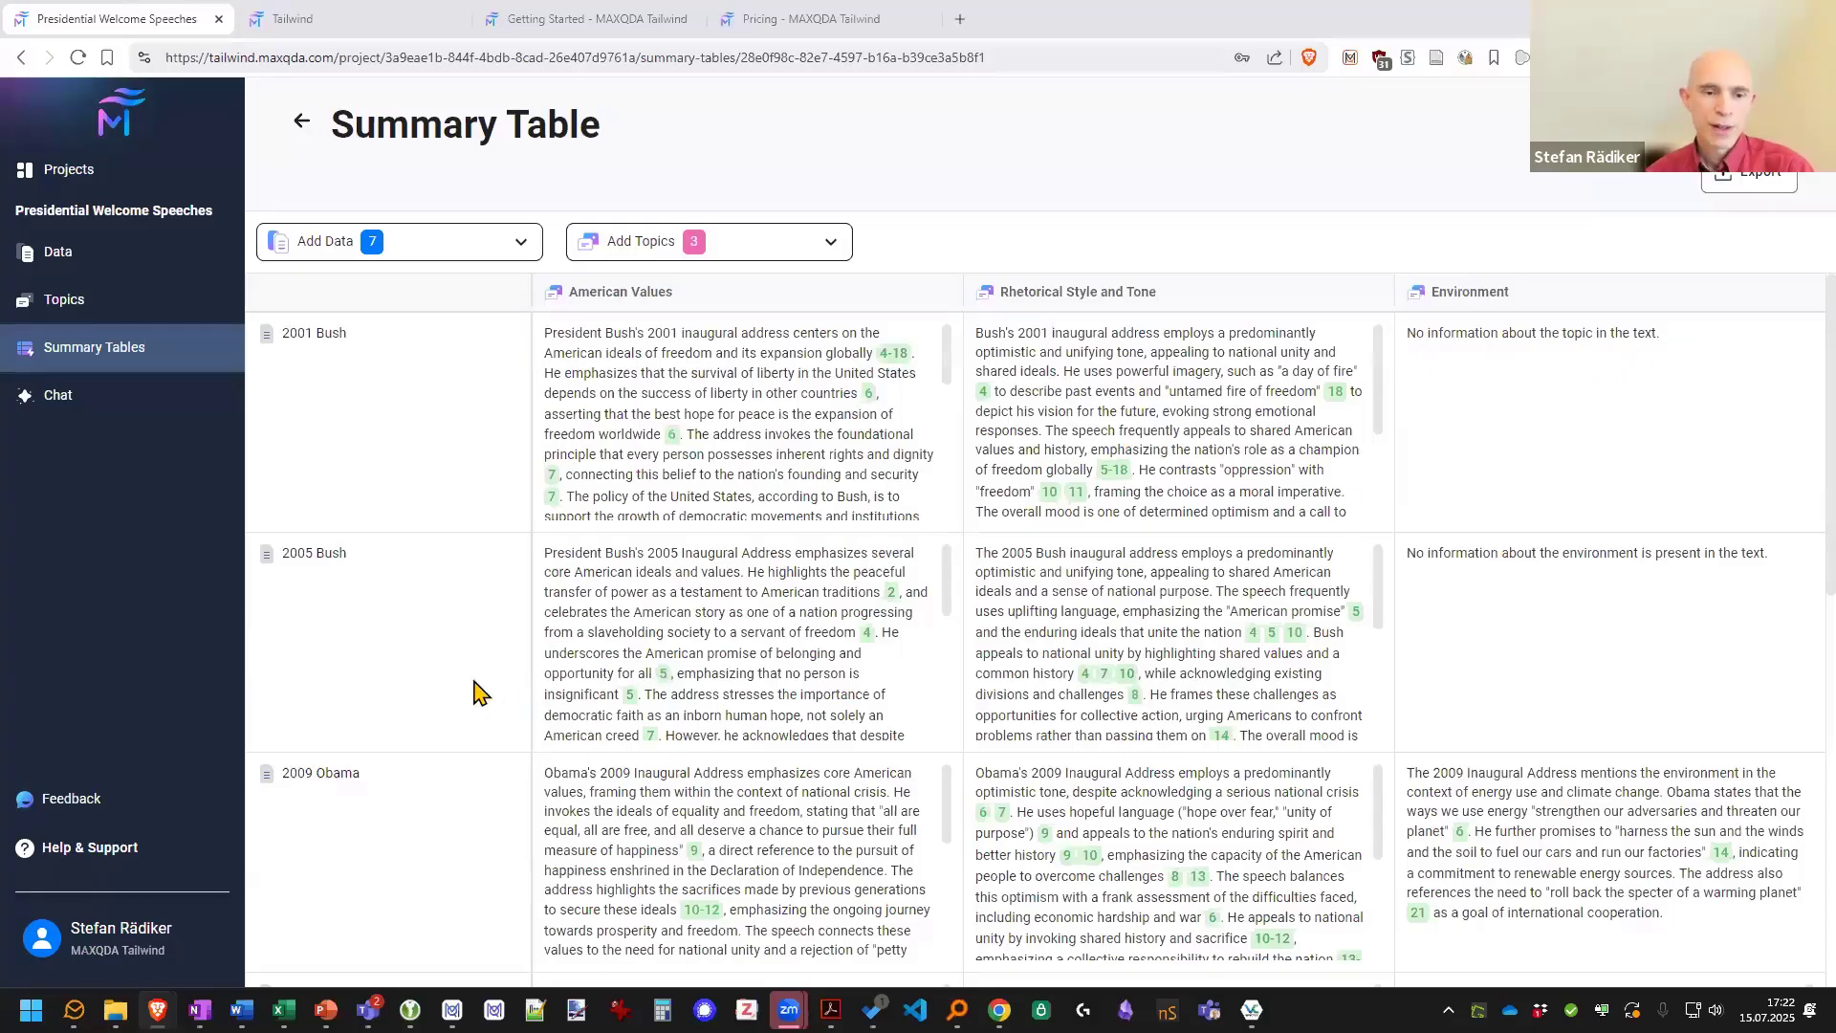
# Look through the summary table for all speeches and view the source passage of reference 6 in the 2001 Bush American Values summary
pyautogui.scroll(-2, 478, 690)
pyautogui.scroll(-7, 479, 690)
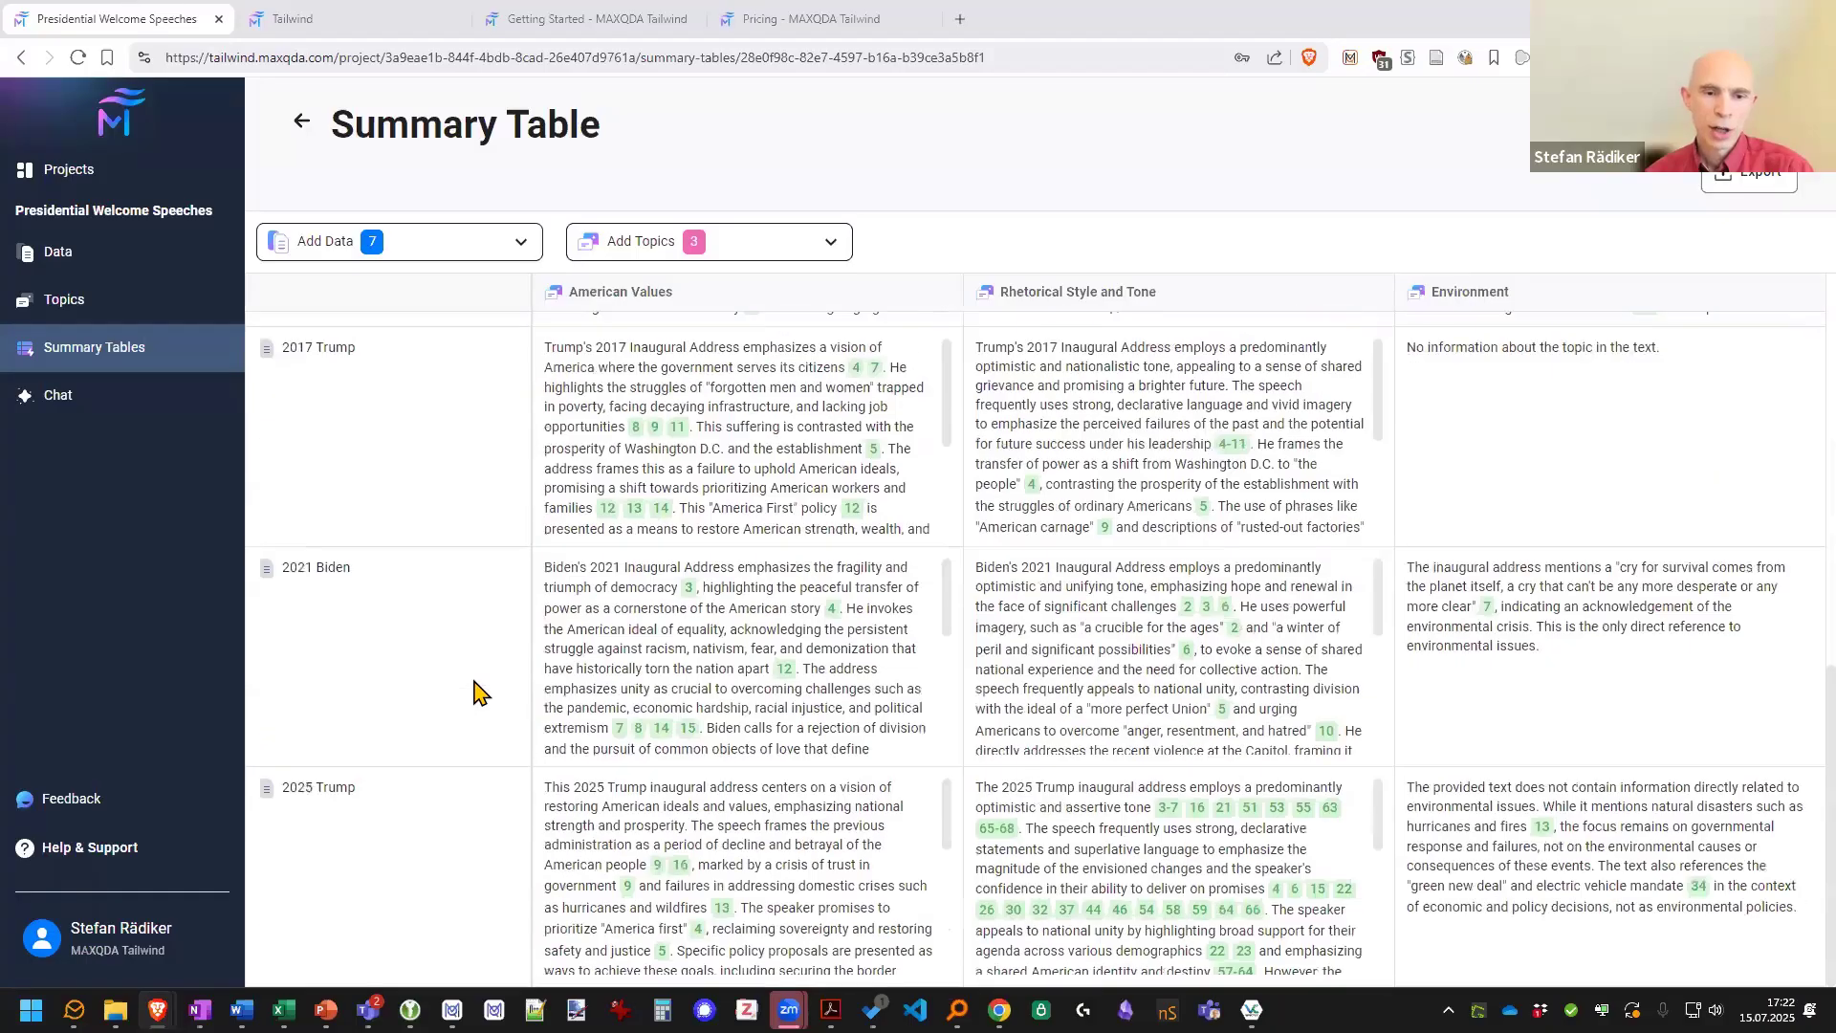
pyautogui.scroll(9, 478, 691)
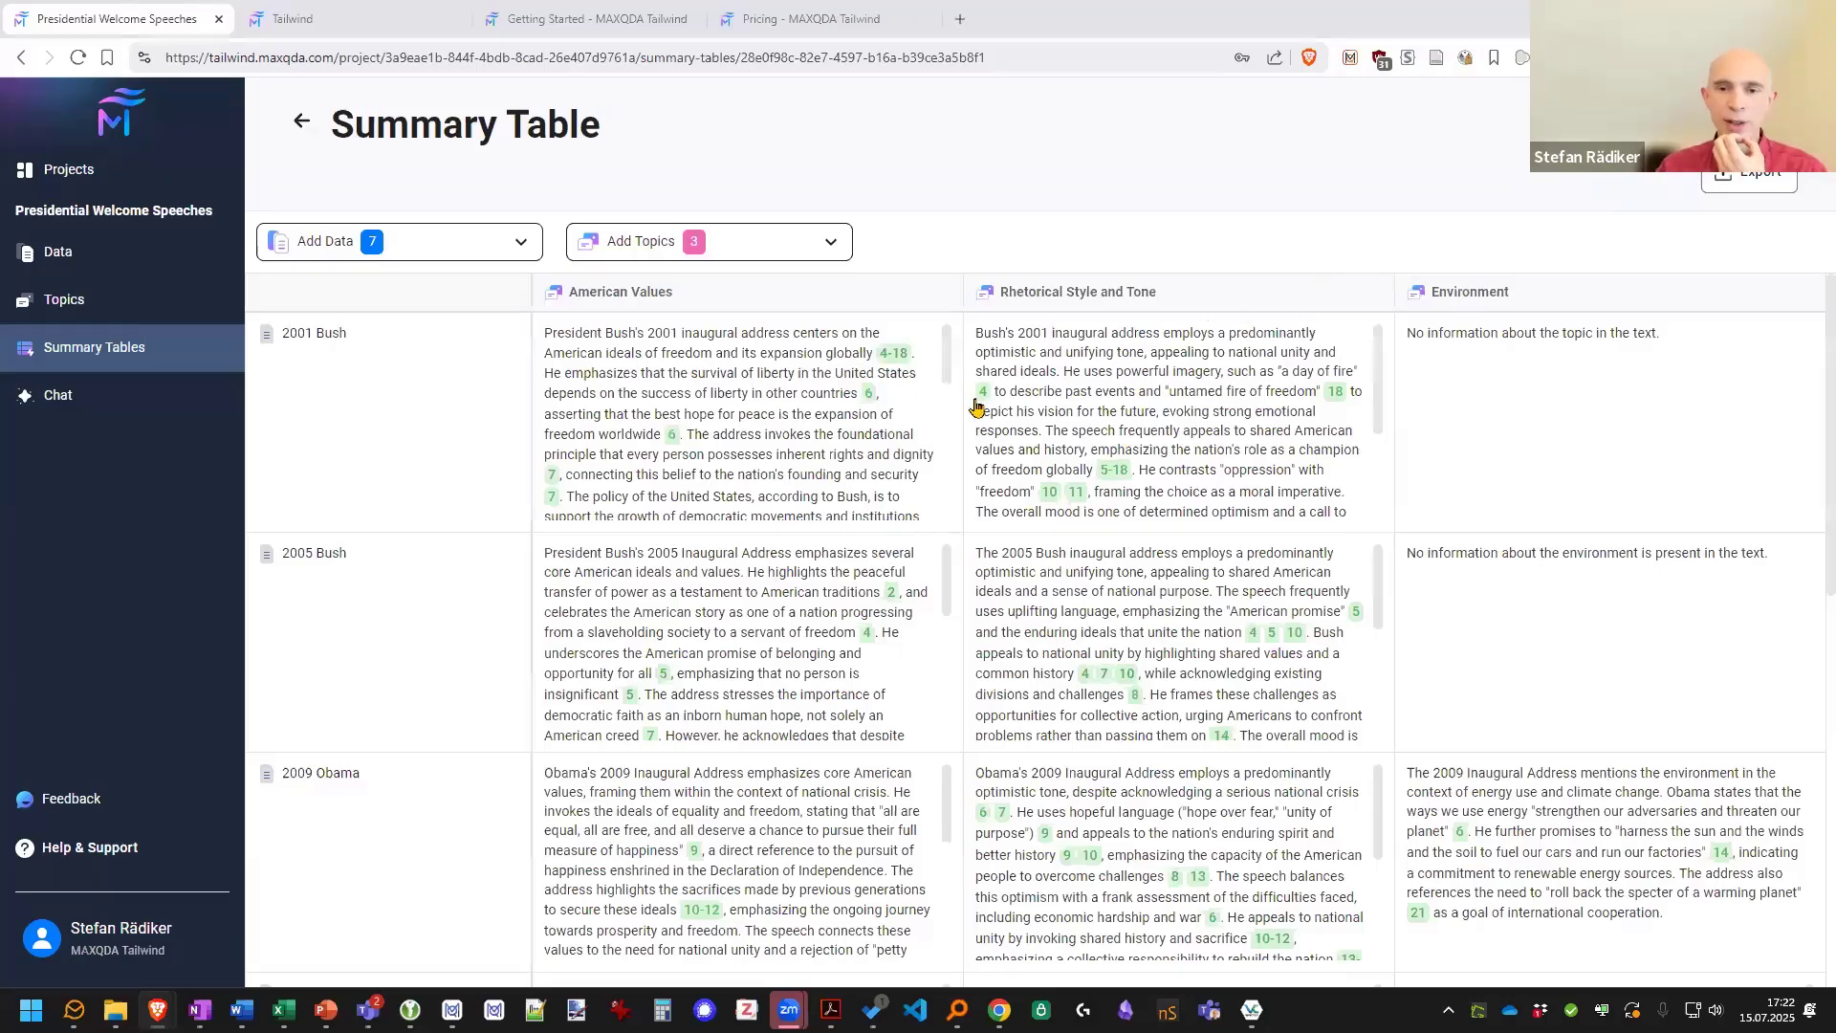
pyautogui.click(870, 395)
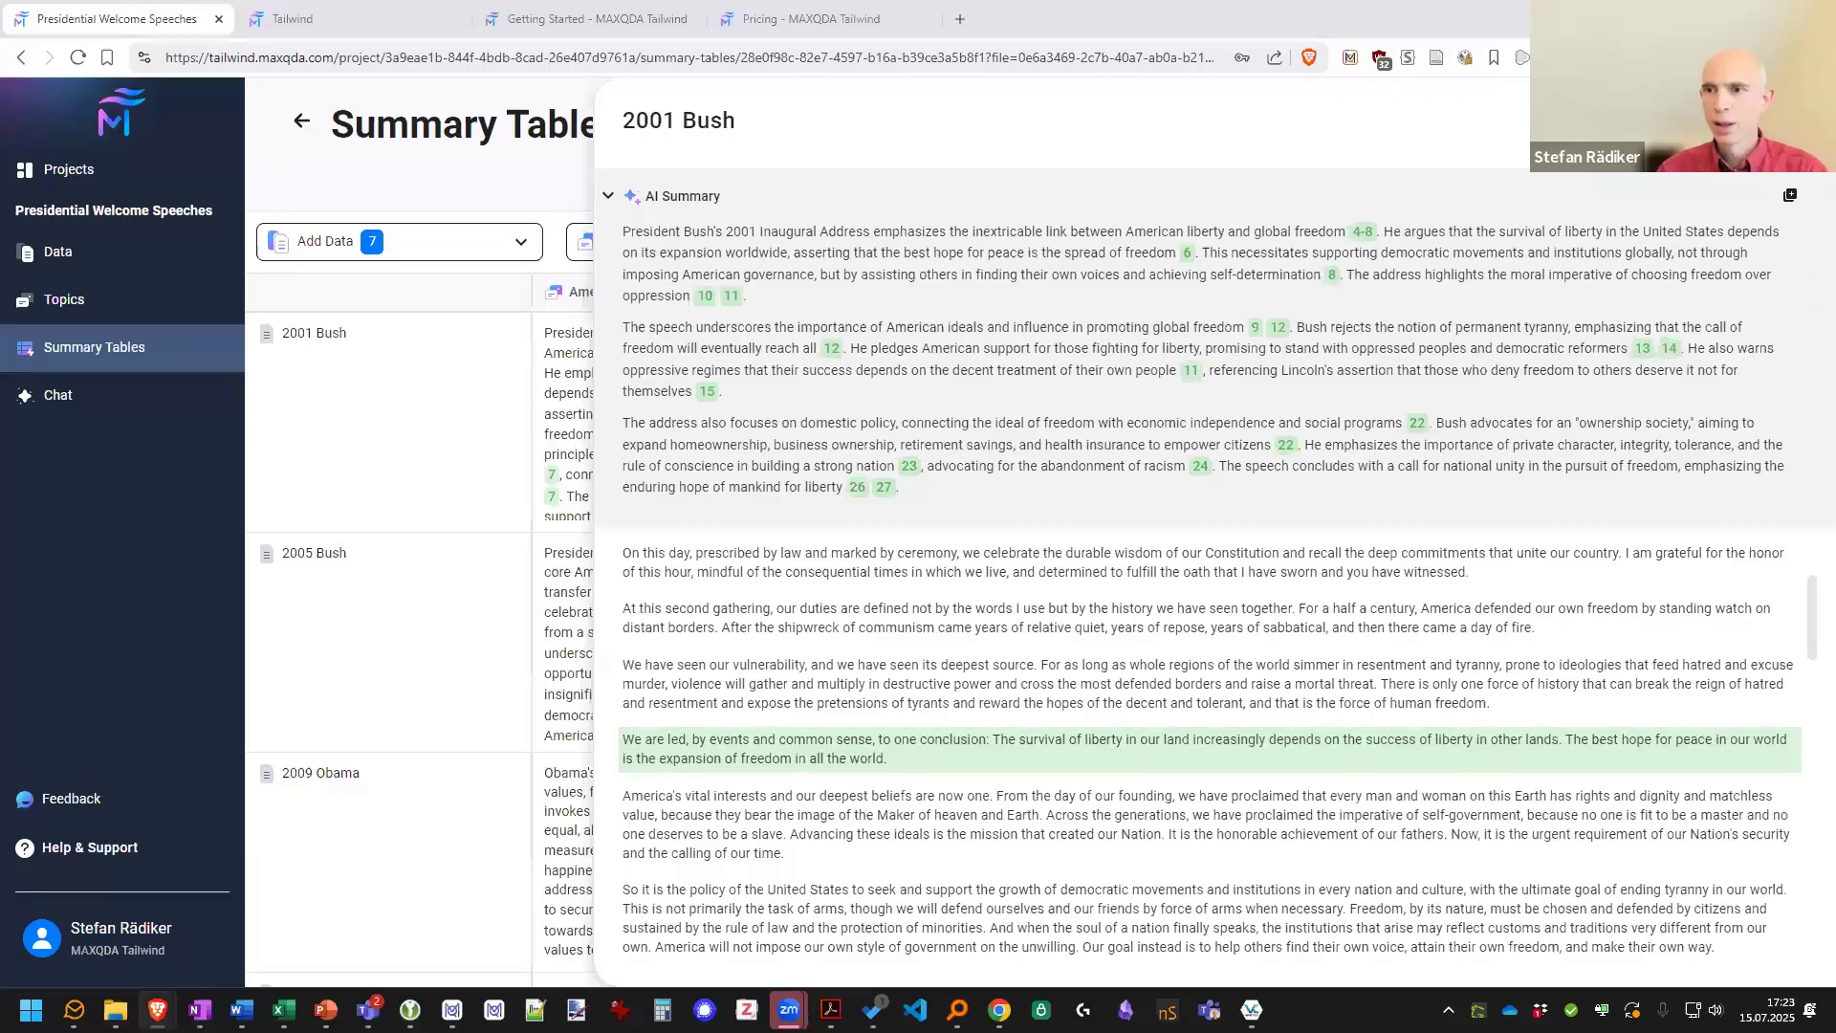
pyautogui.click(1790, 121)
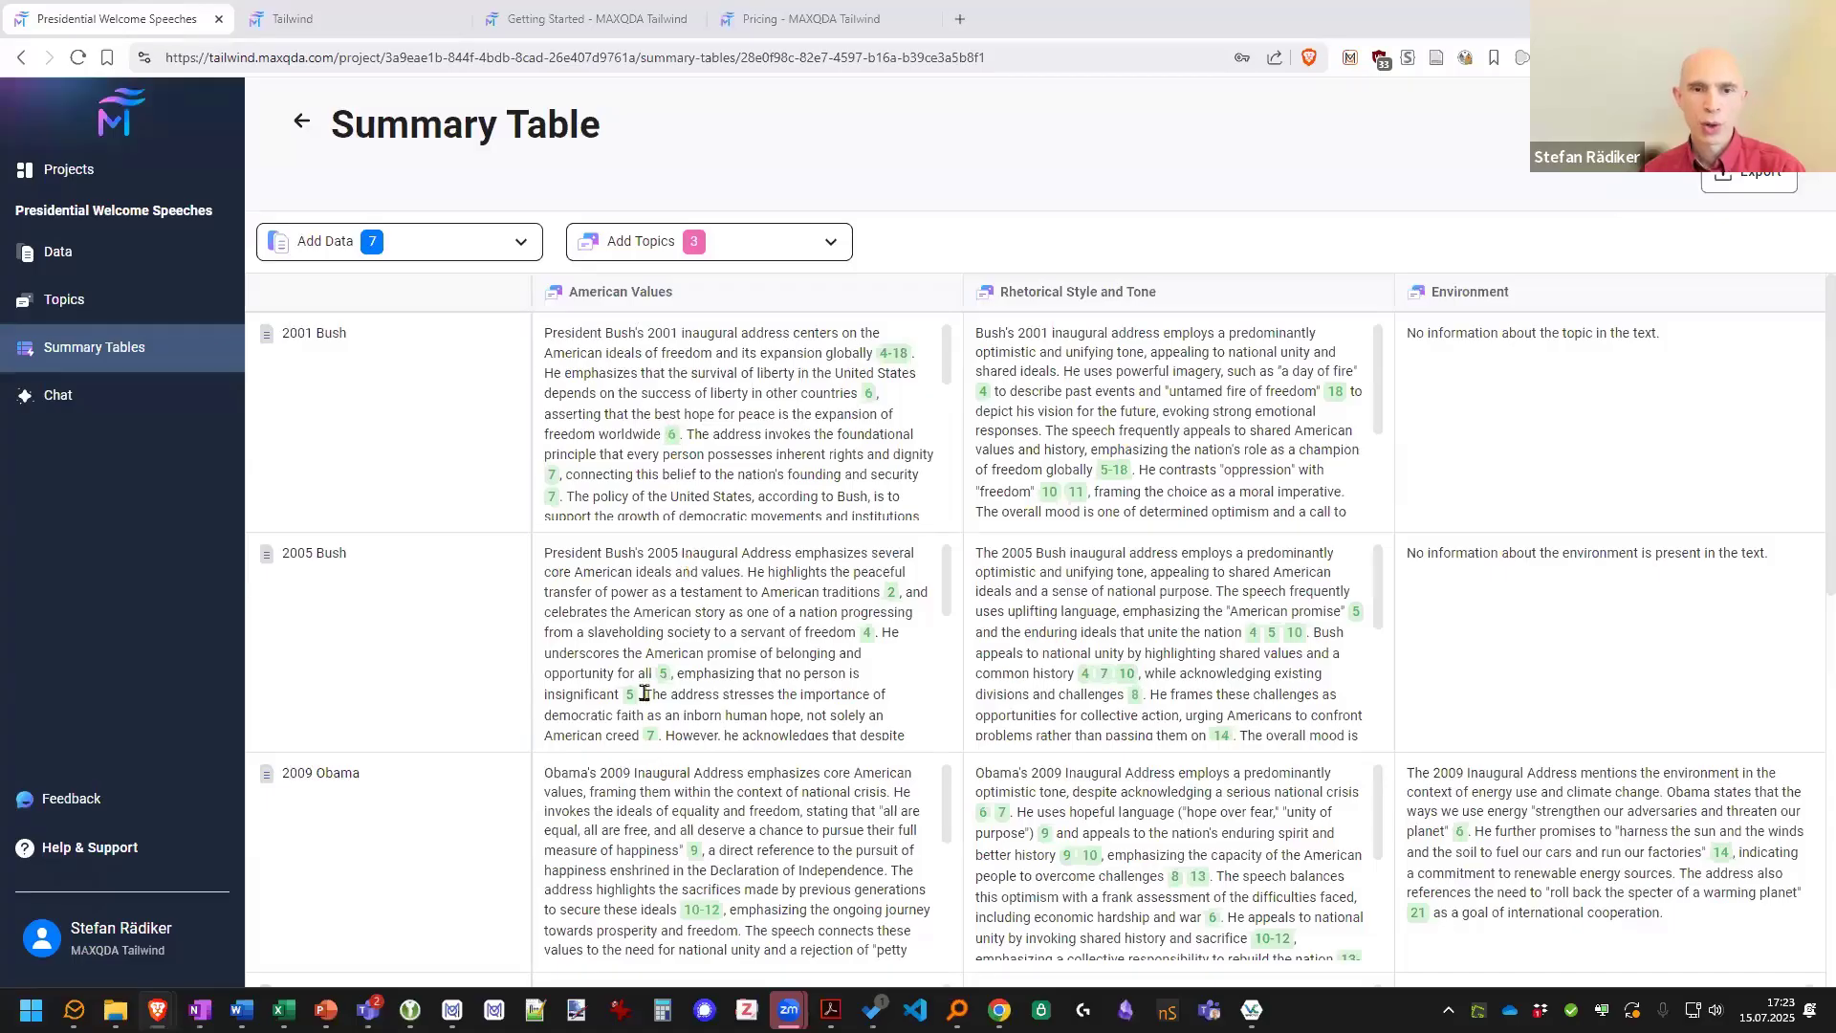
# Check the project's topic overview and reopen the summary table to review its American Values summaries
pyautogui.click(103, 306)
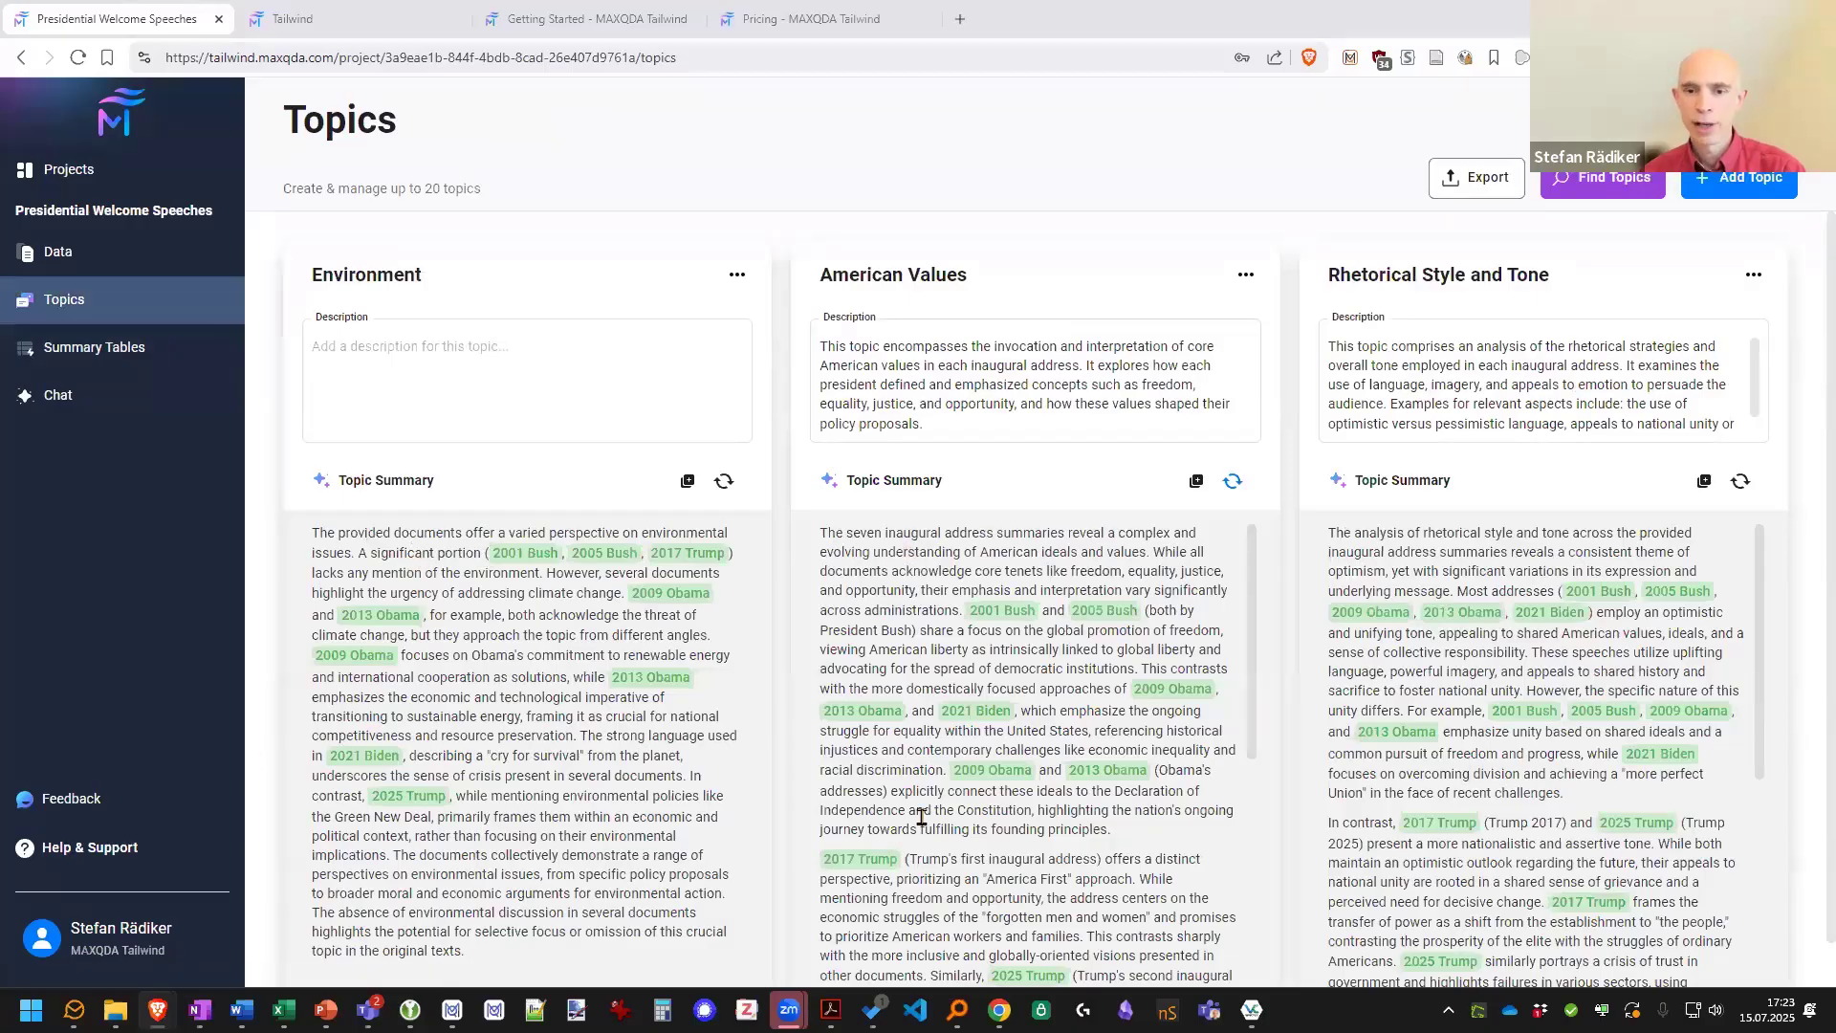
pyautogui.click(139, 349)
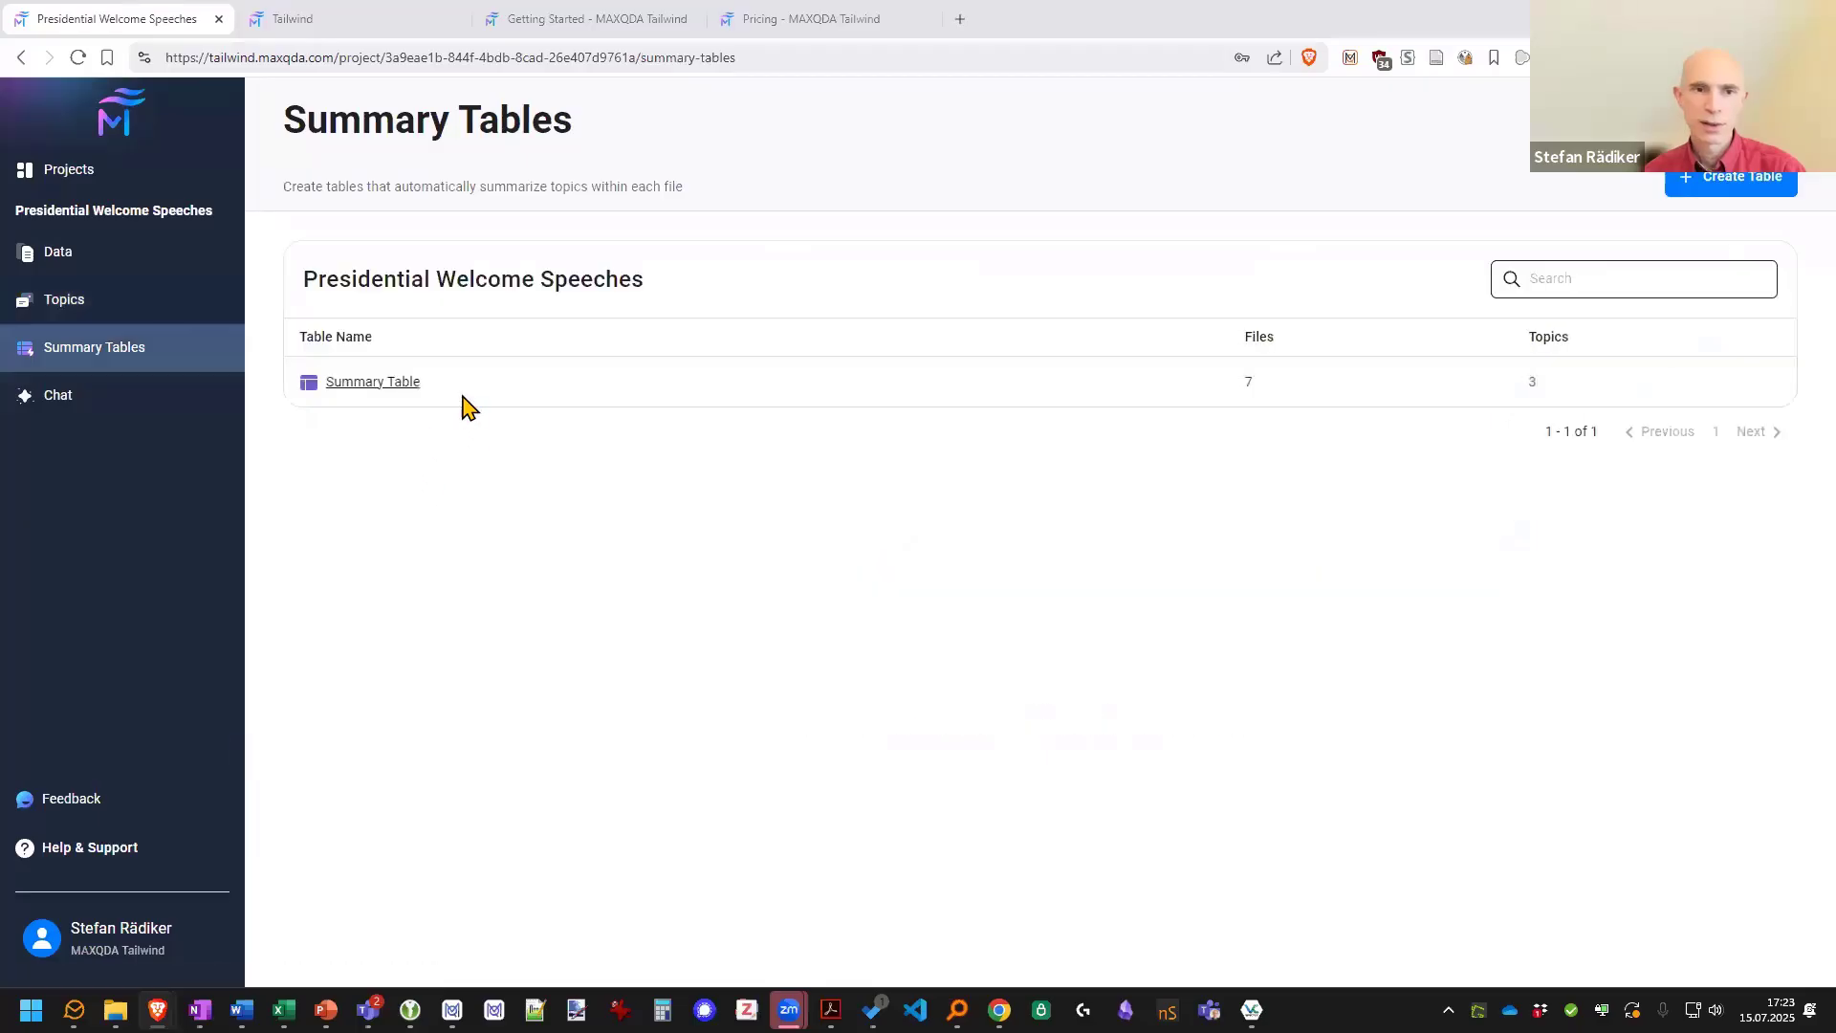
pyautogui.click(371, 382)
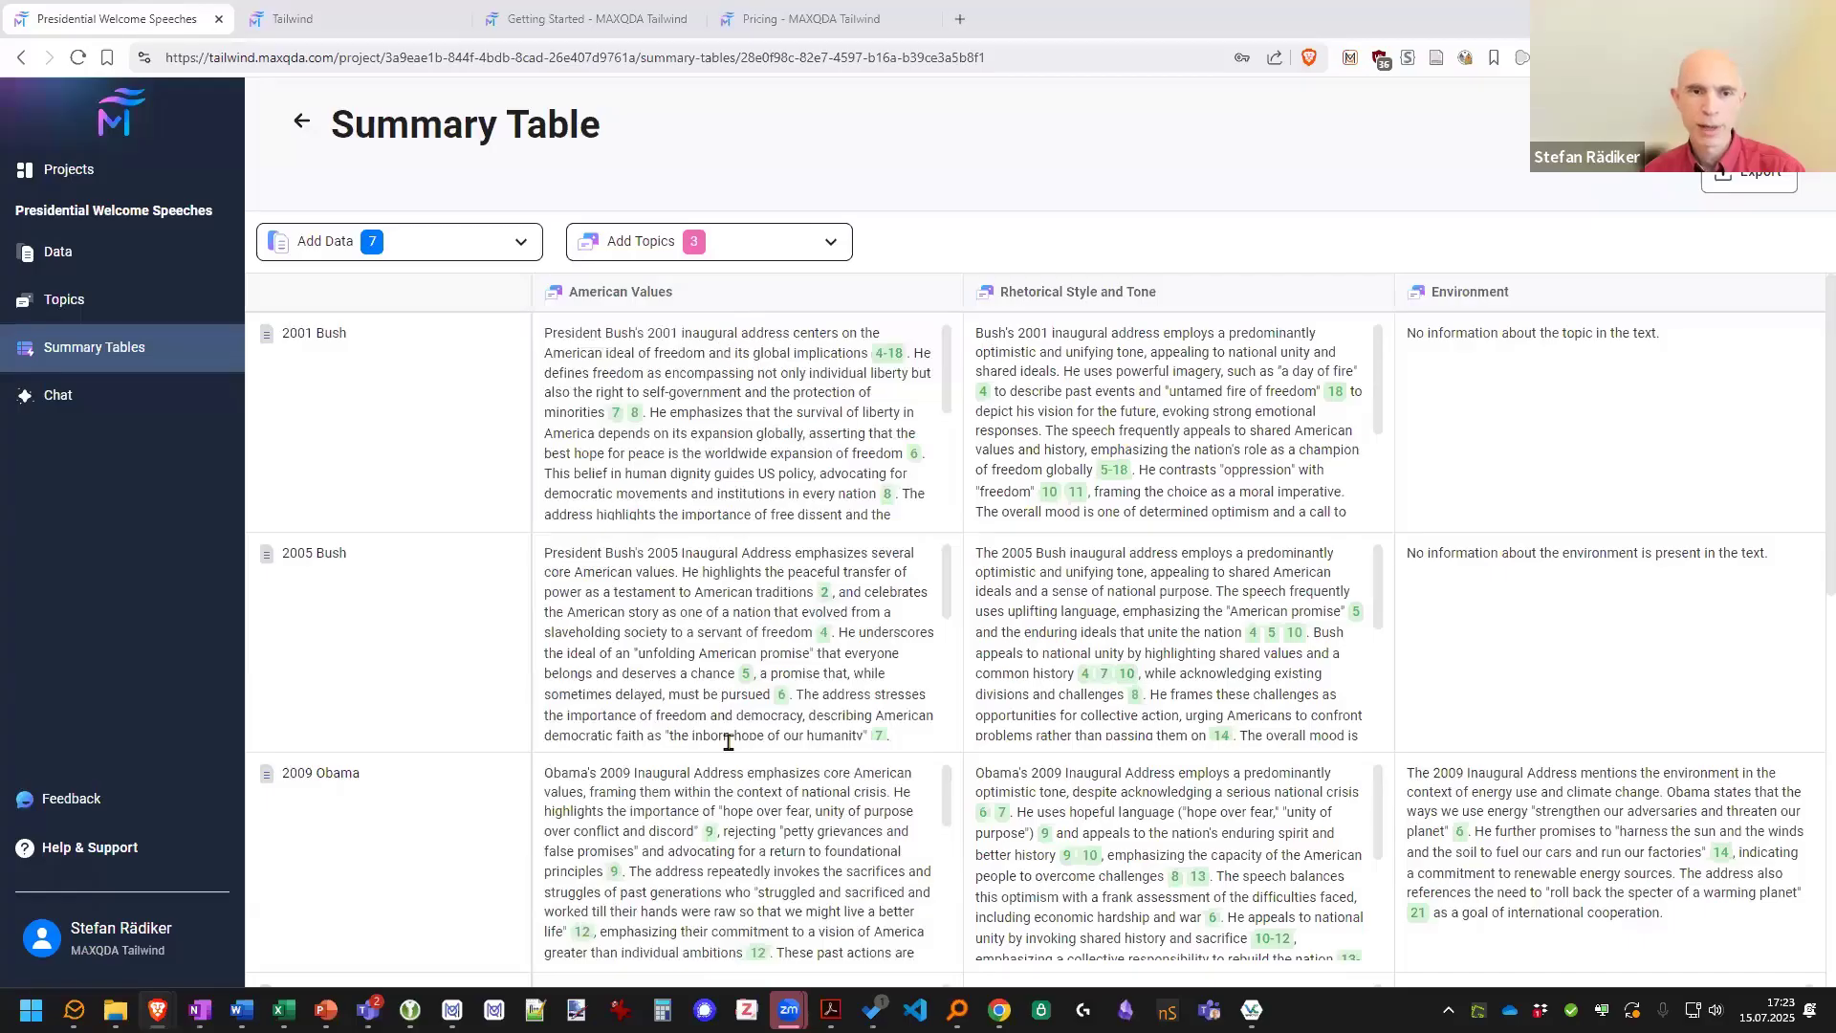
pyautogui.scroll(-3, 720, 939)
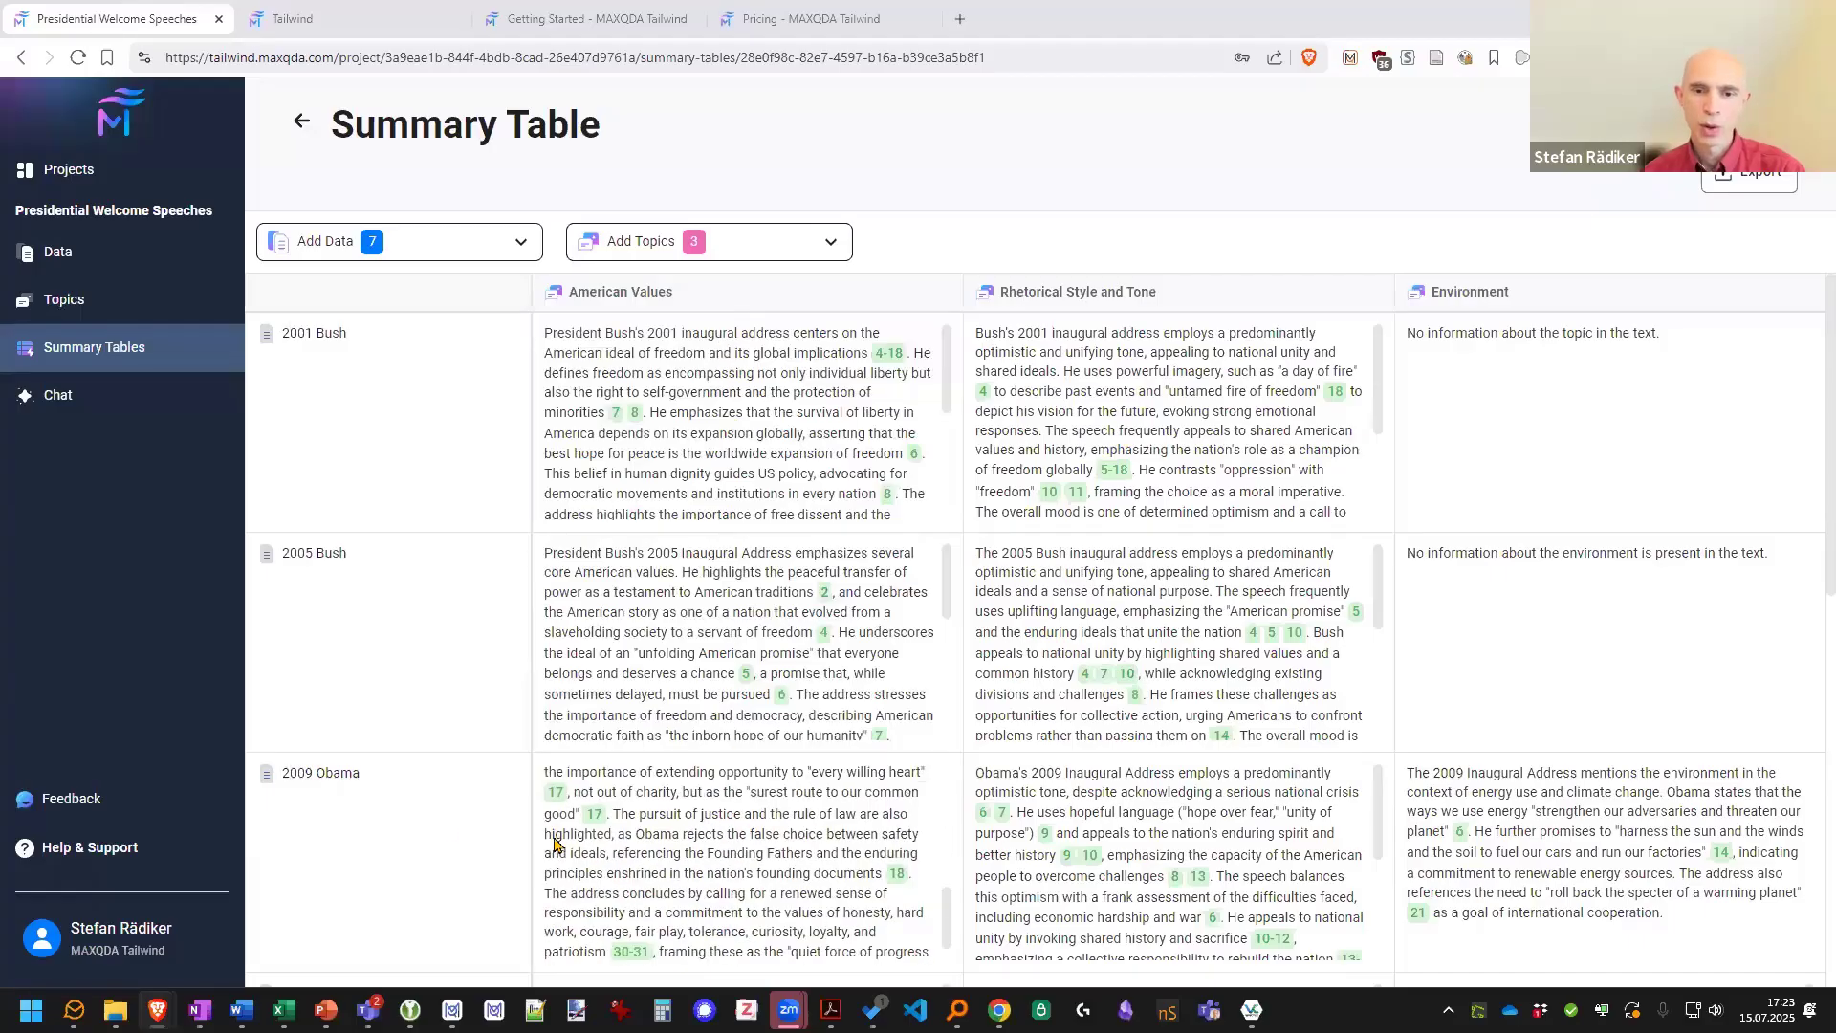
pyautogui.scroll(-7, 444, 832)
pyautogui.scroll(-2, 445, 832)
pyautogui.scroll(7, 445, 832)
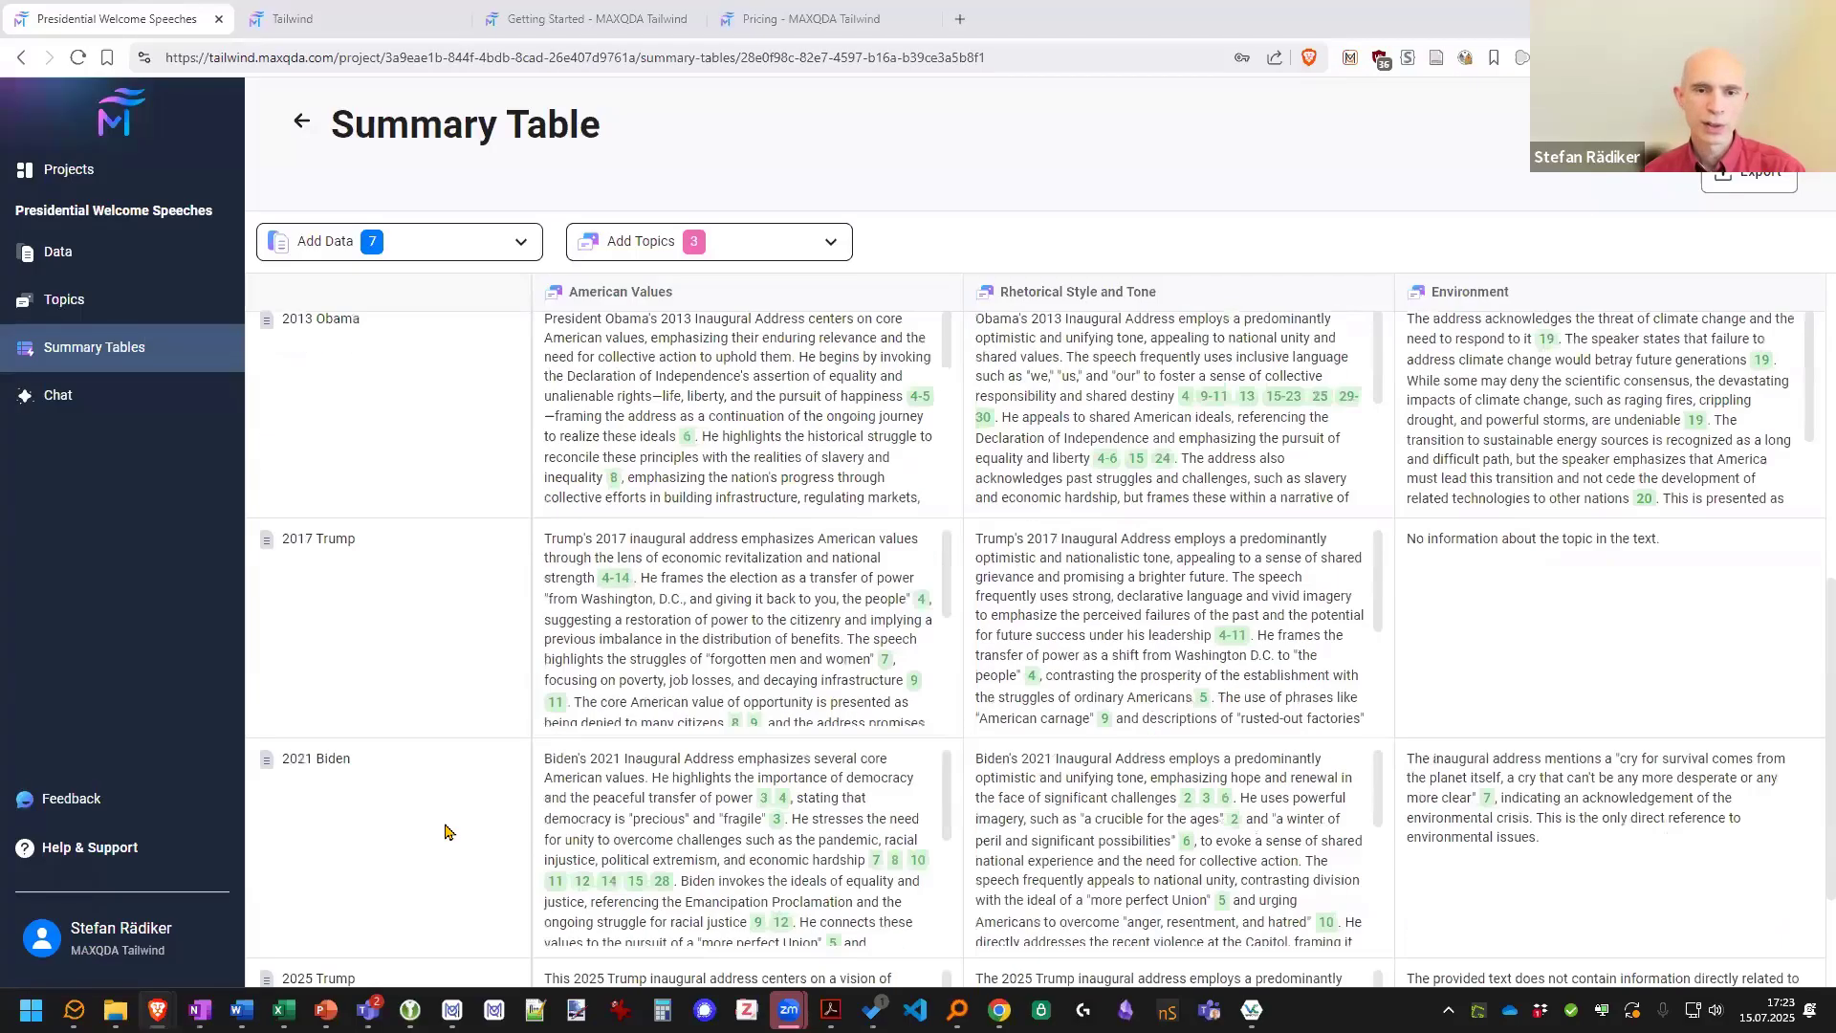
pyautogui.scroll(2, 445, 832)
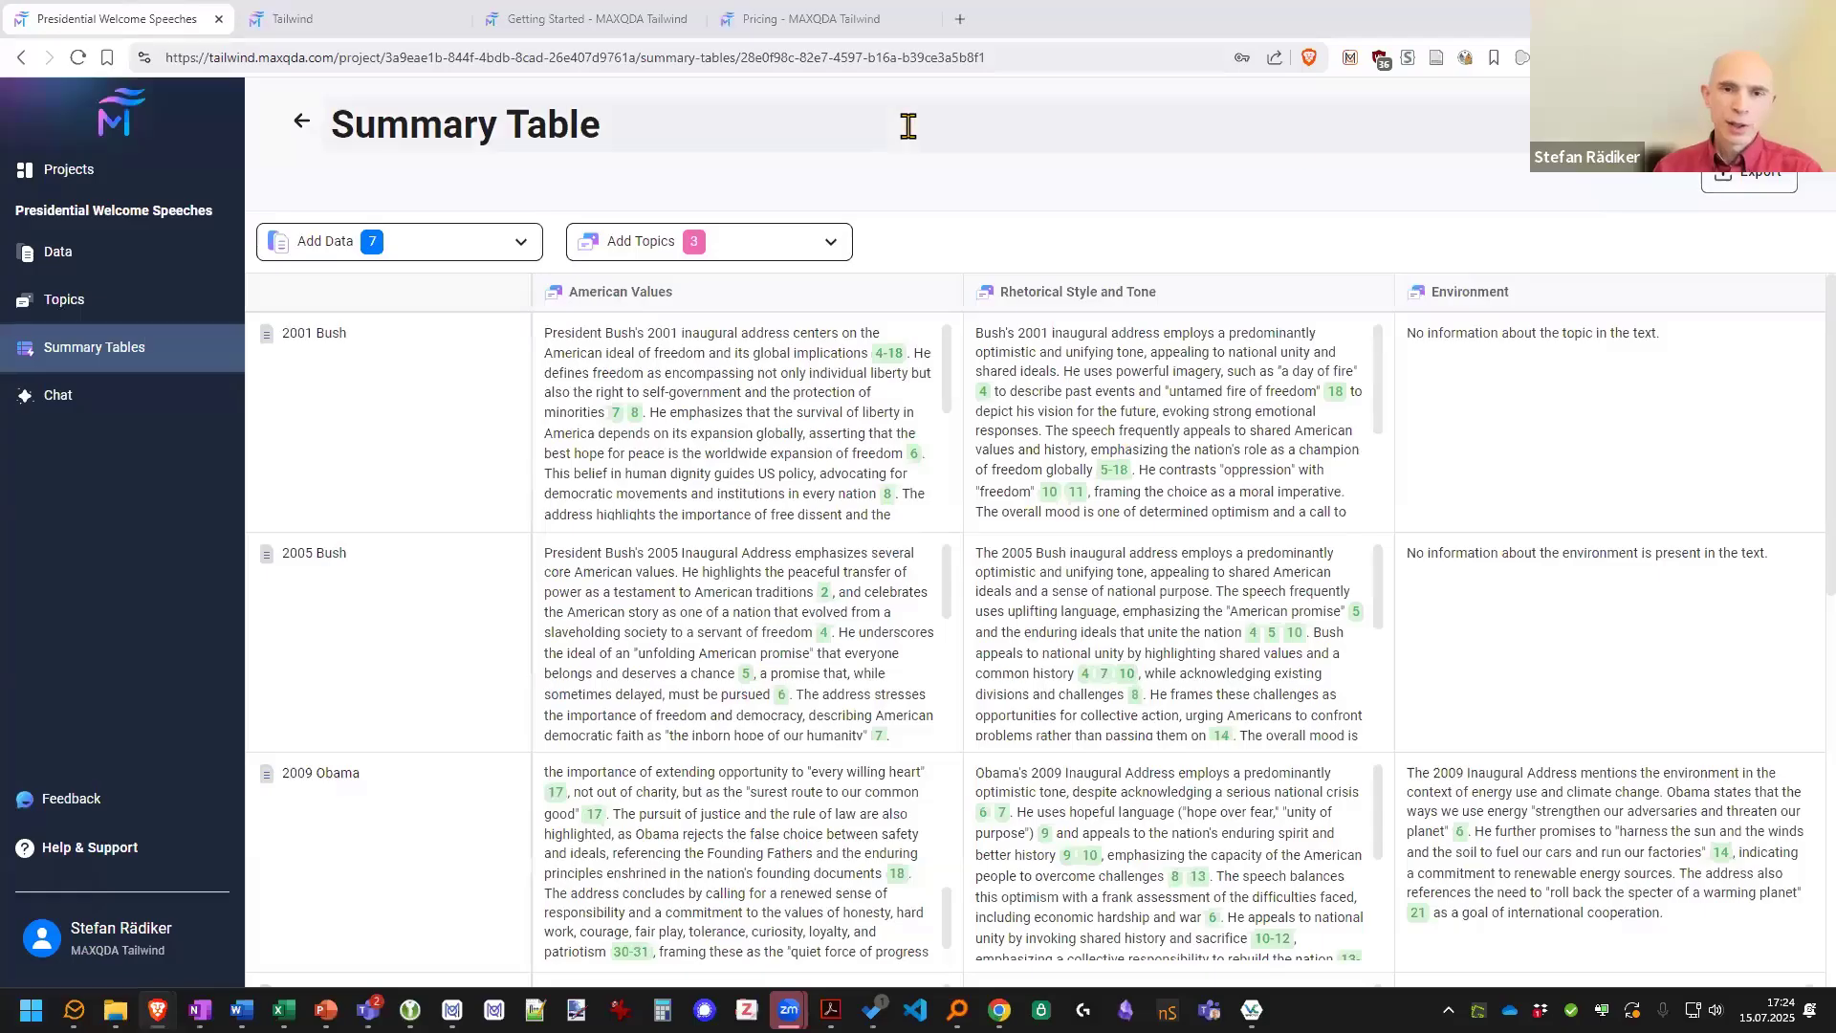
# Search the summary table for "climate" and clear the search again
pyautogui.click(690, 126)
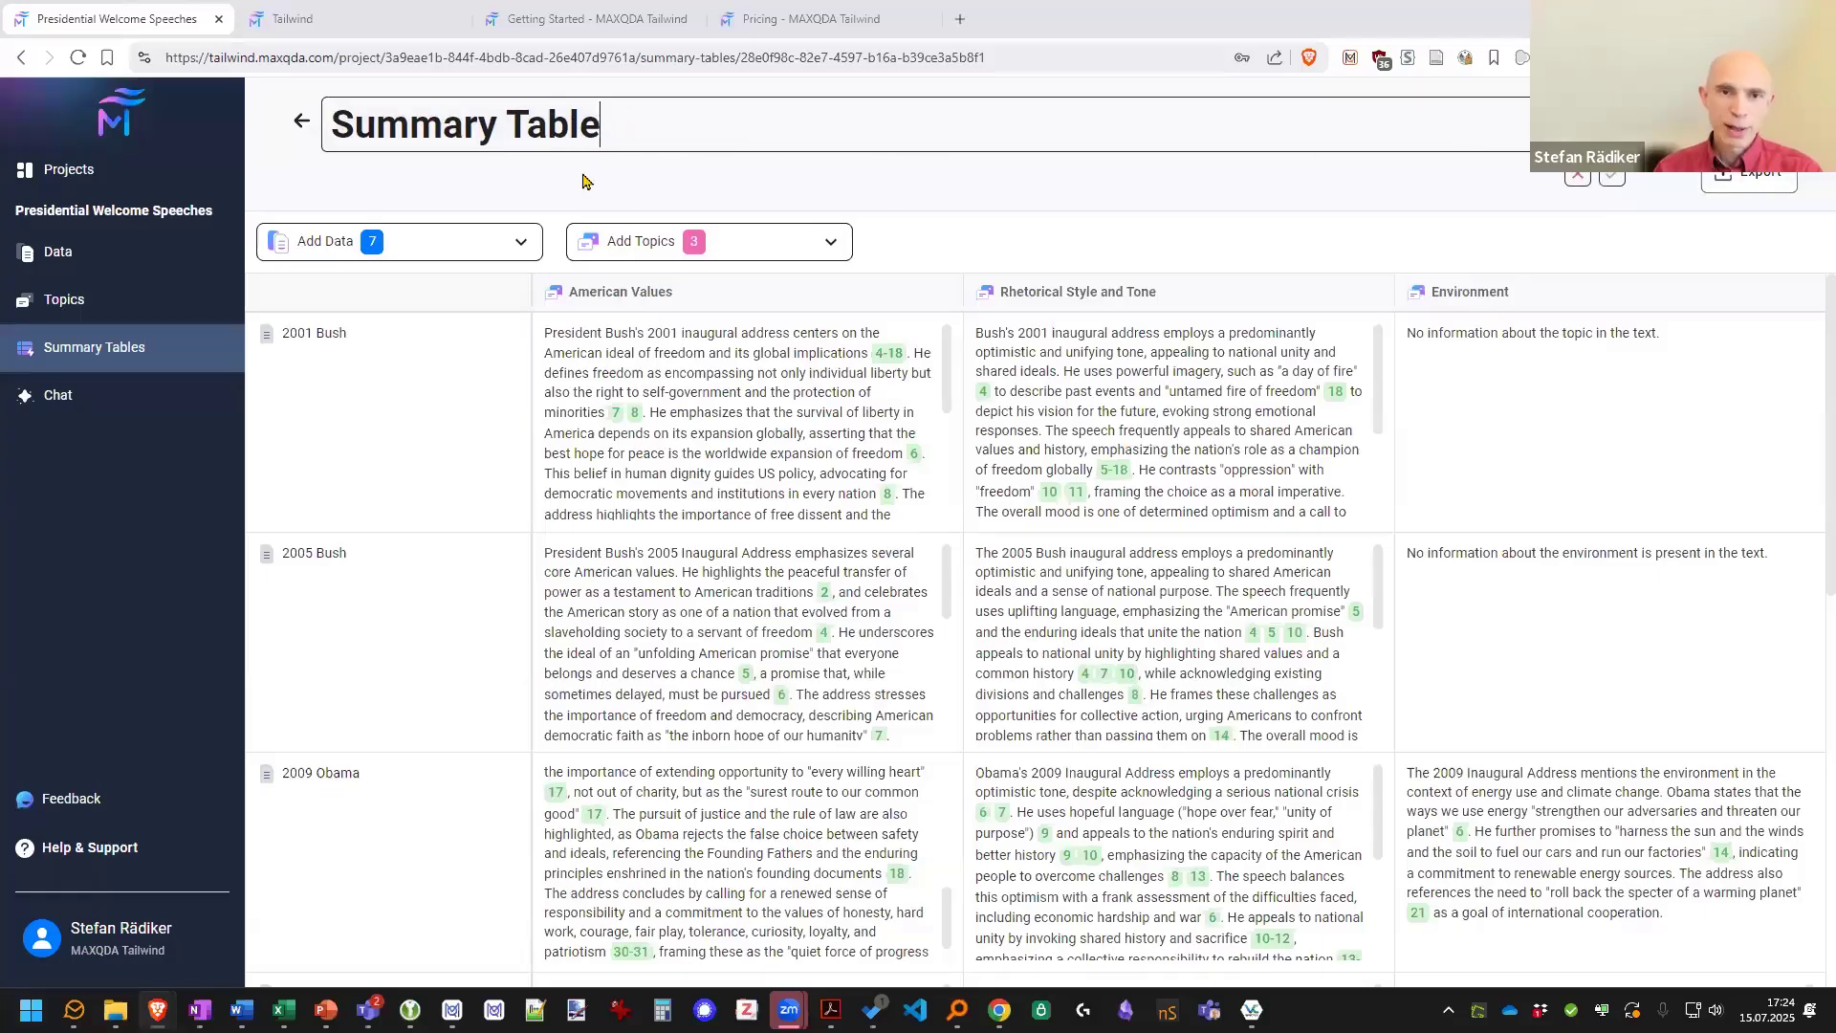
pyautogui.click(1576, 178)
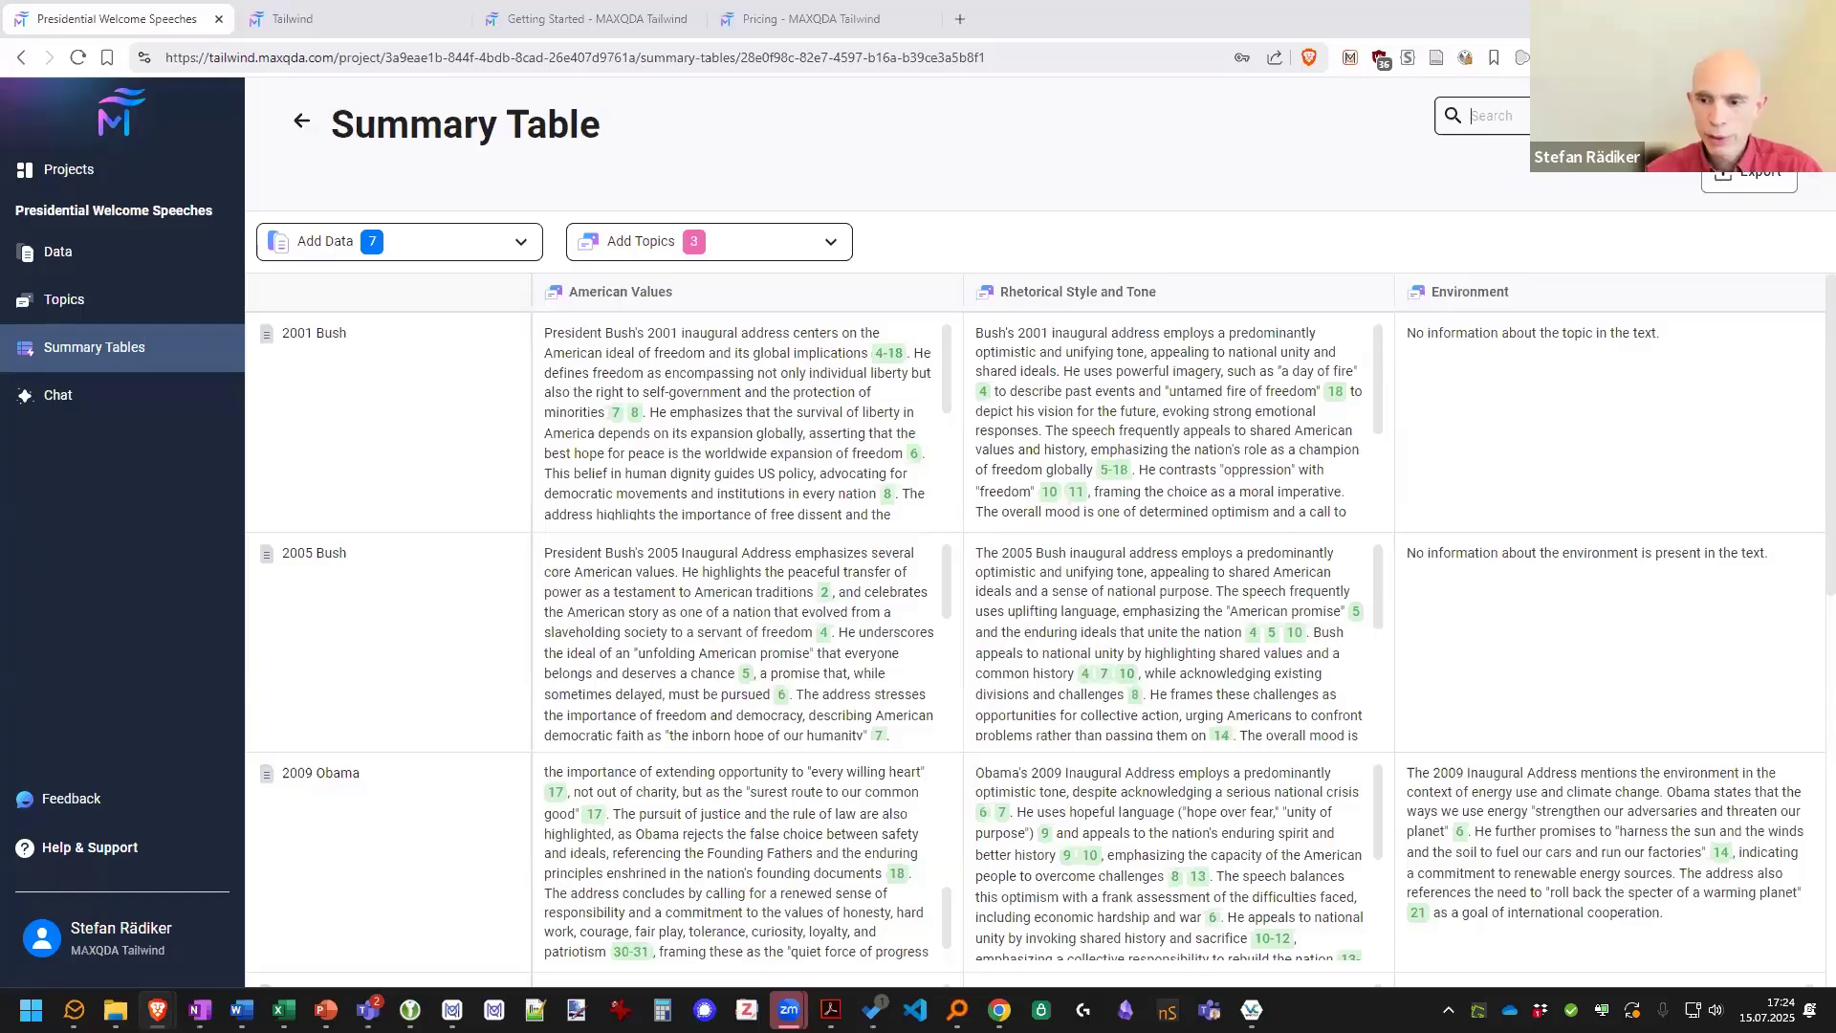
pyautogui.write('climate')
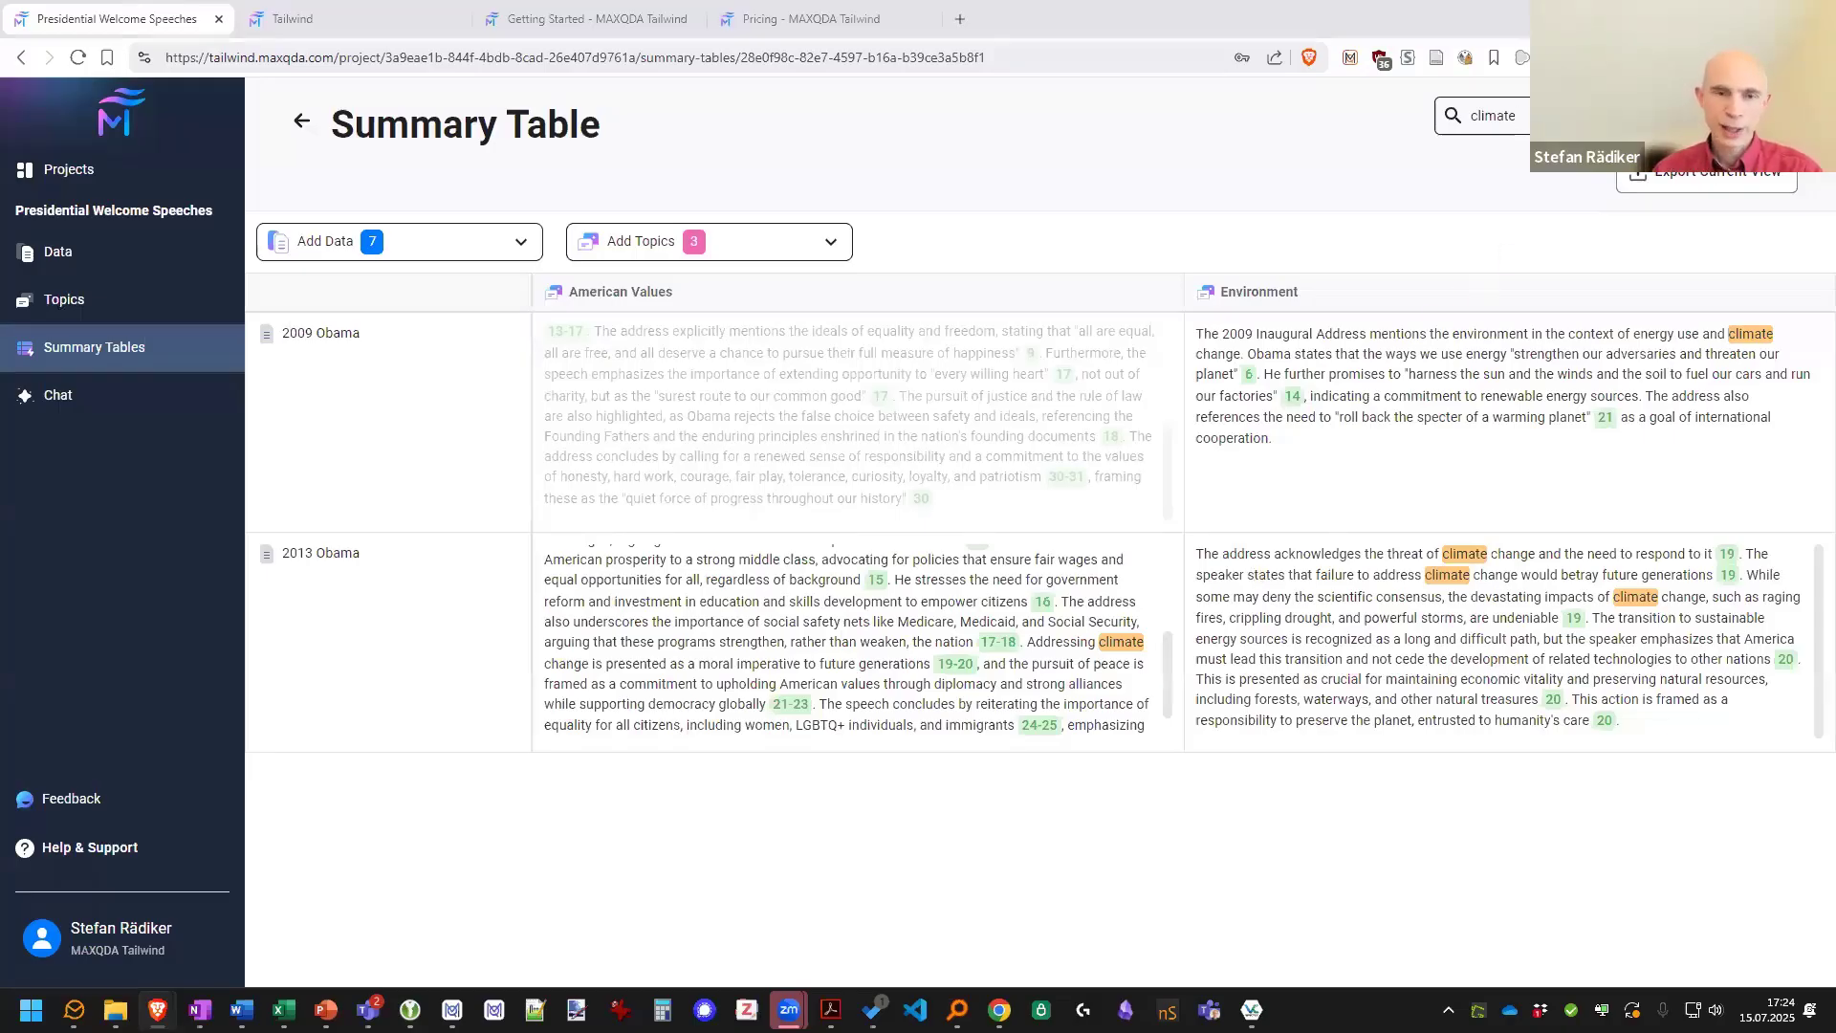
pyautogui.click(1776, 116)
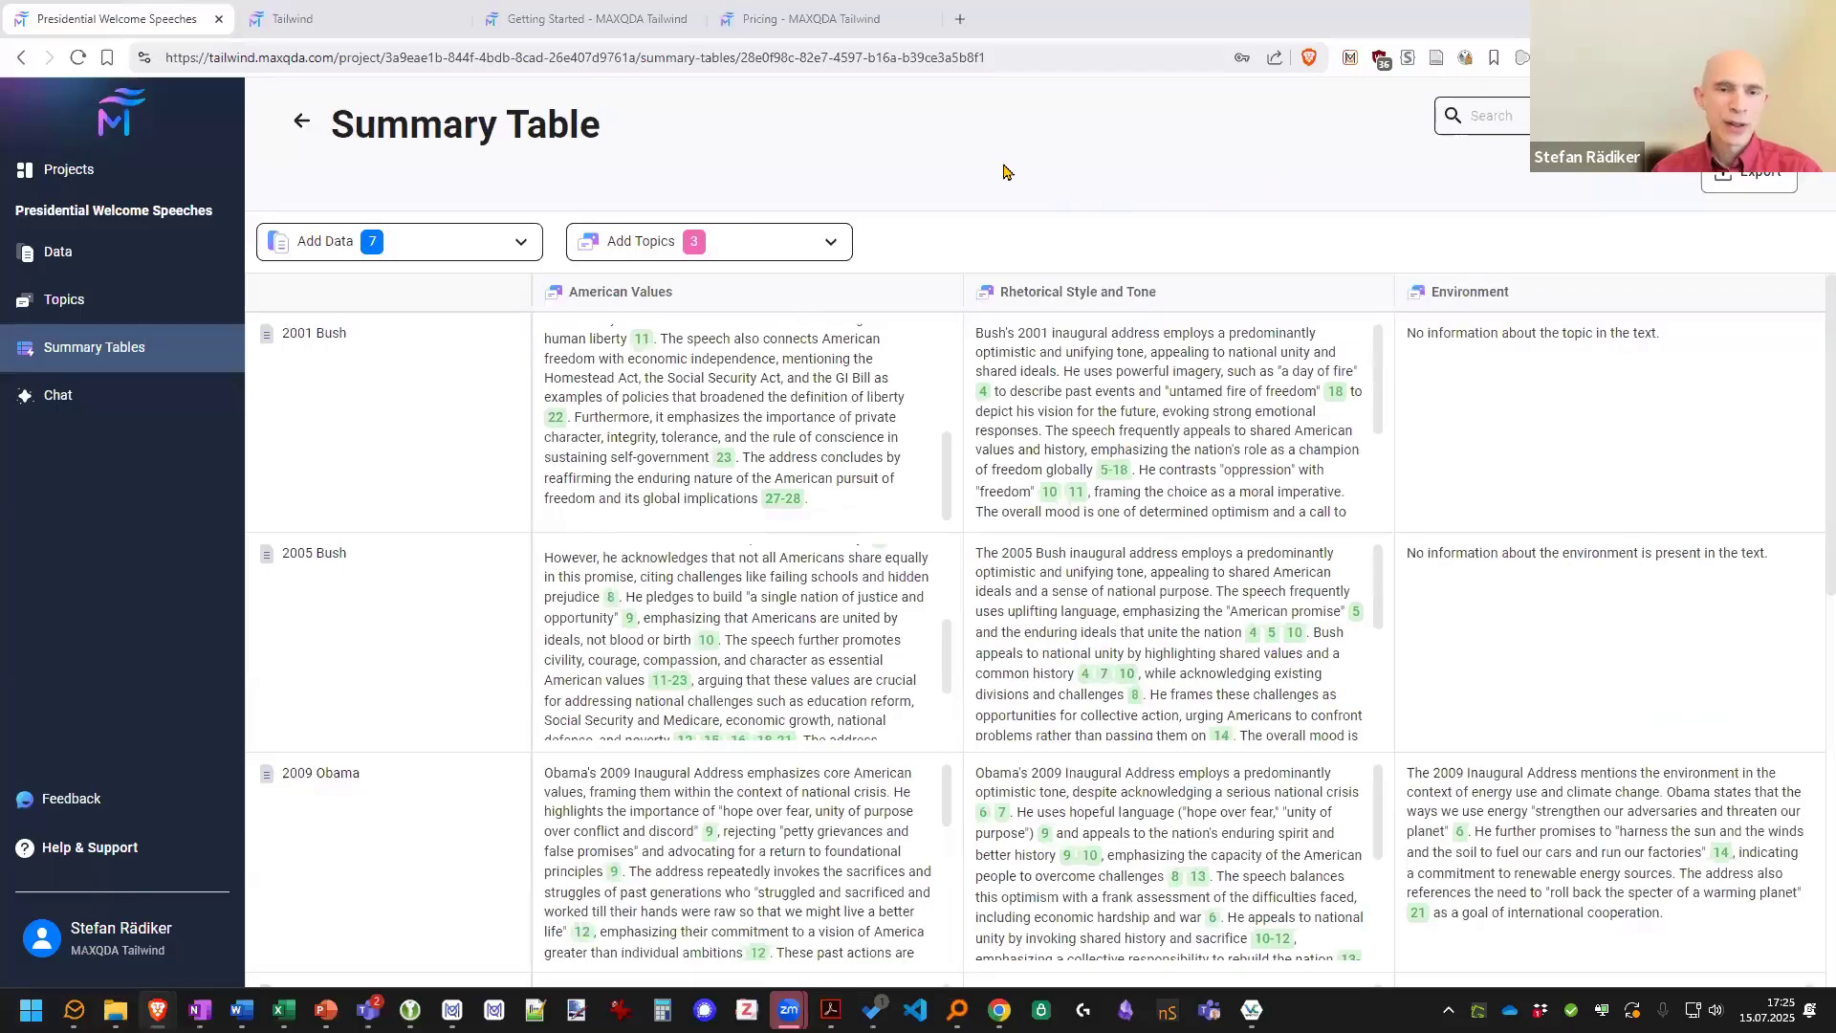
# Enter the question "What did the Presidents say about climate change?" in a project chat
pyautogui.click(65, 403)
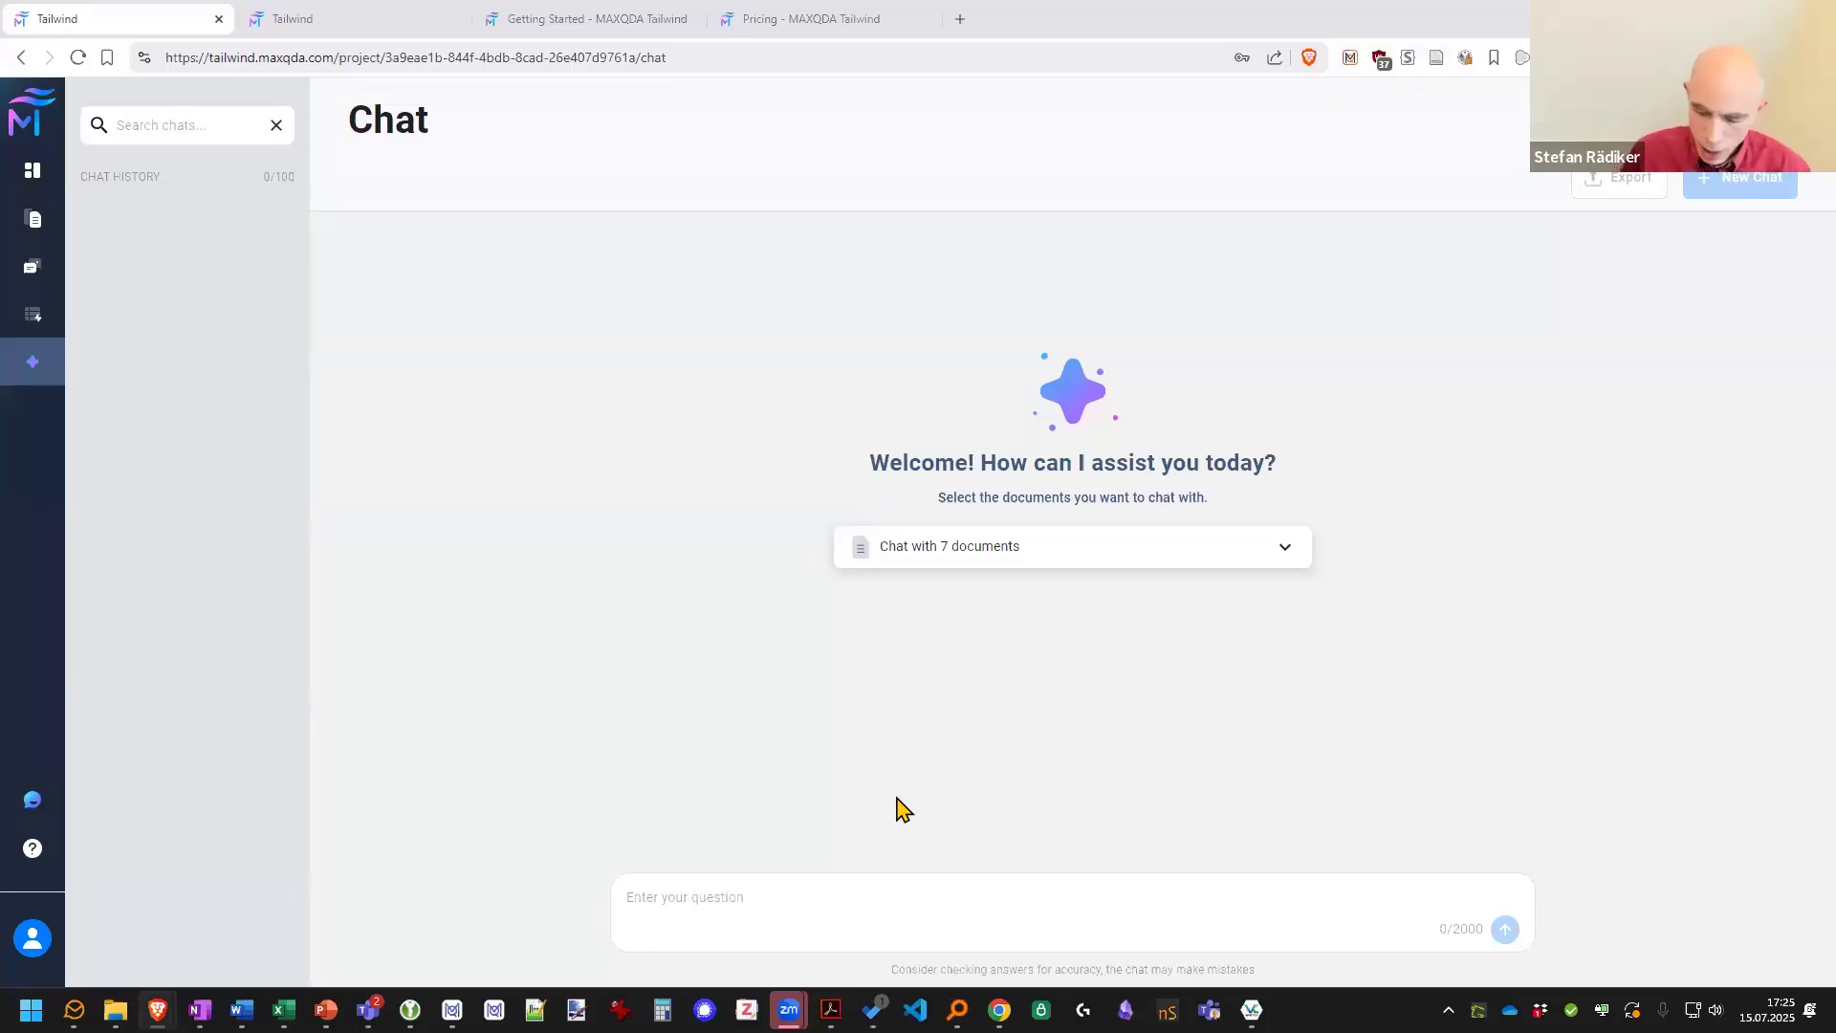
pyautogui.write('What')
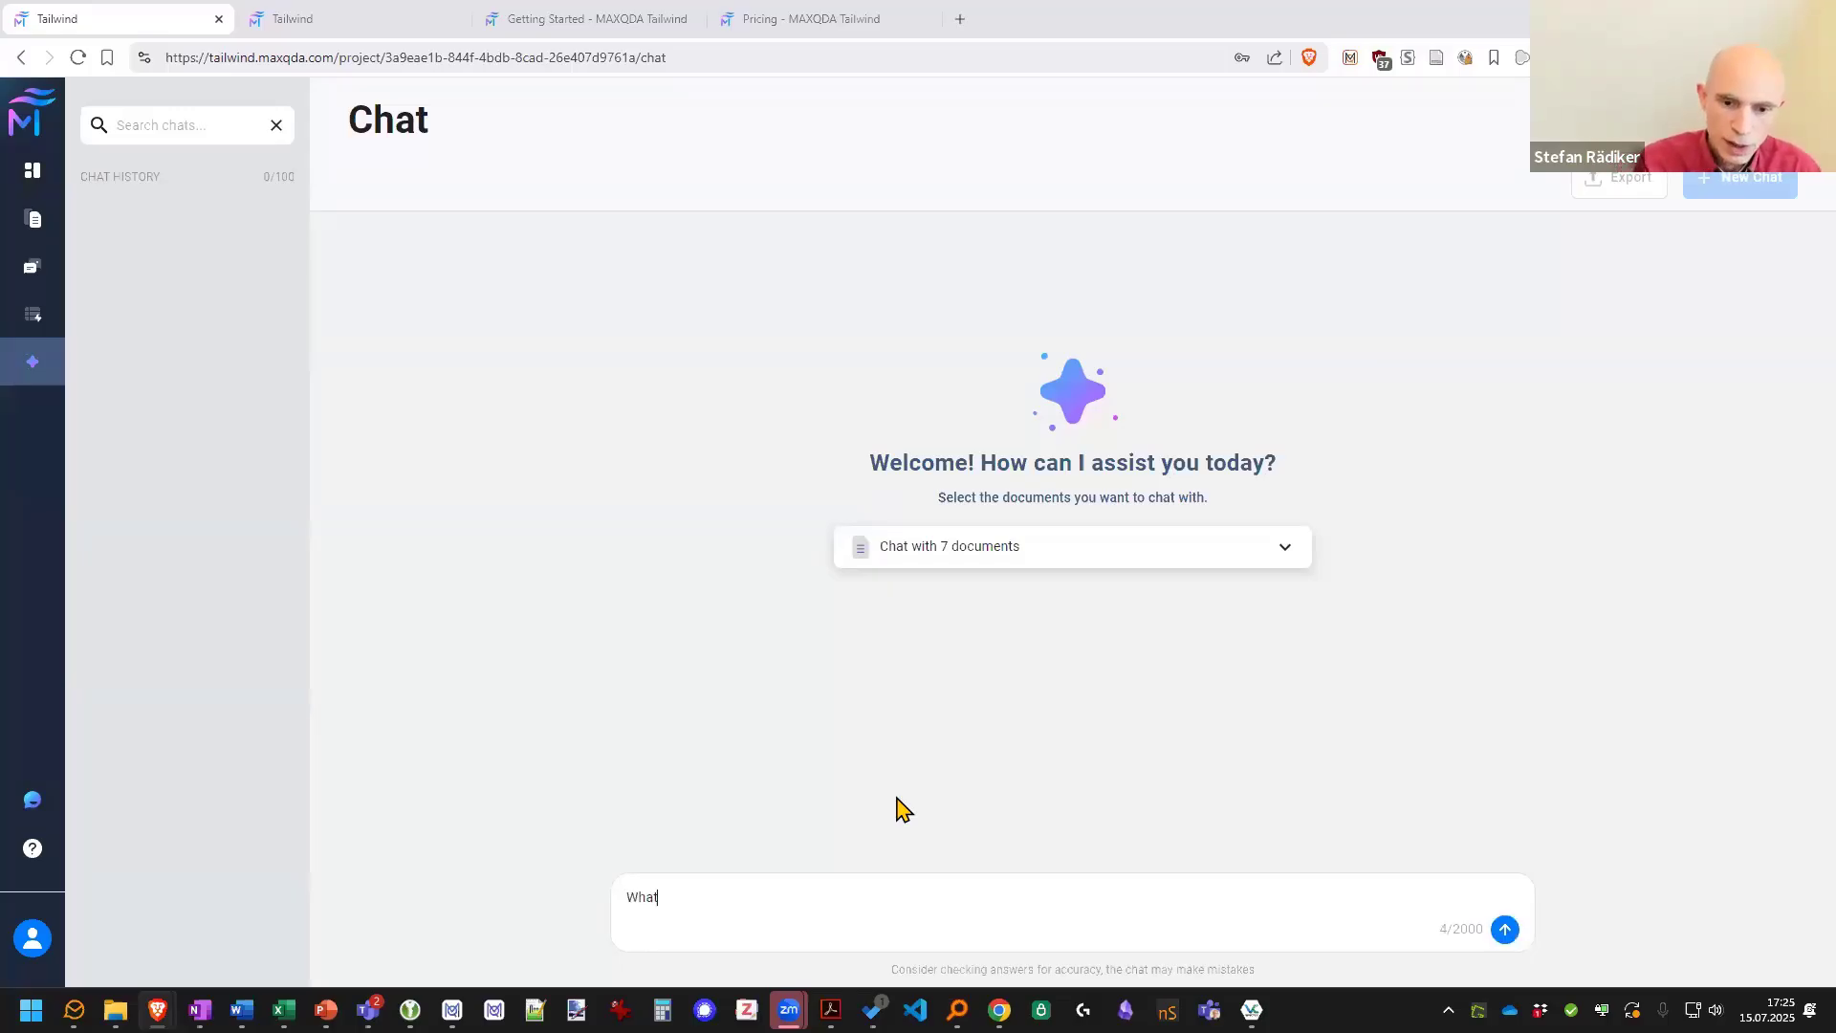
pyautogui.write(' did the pres')
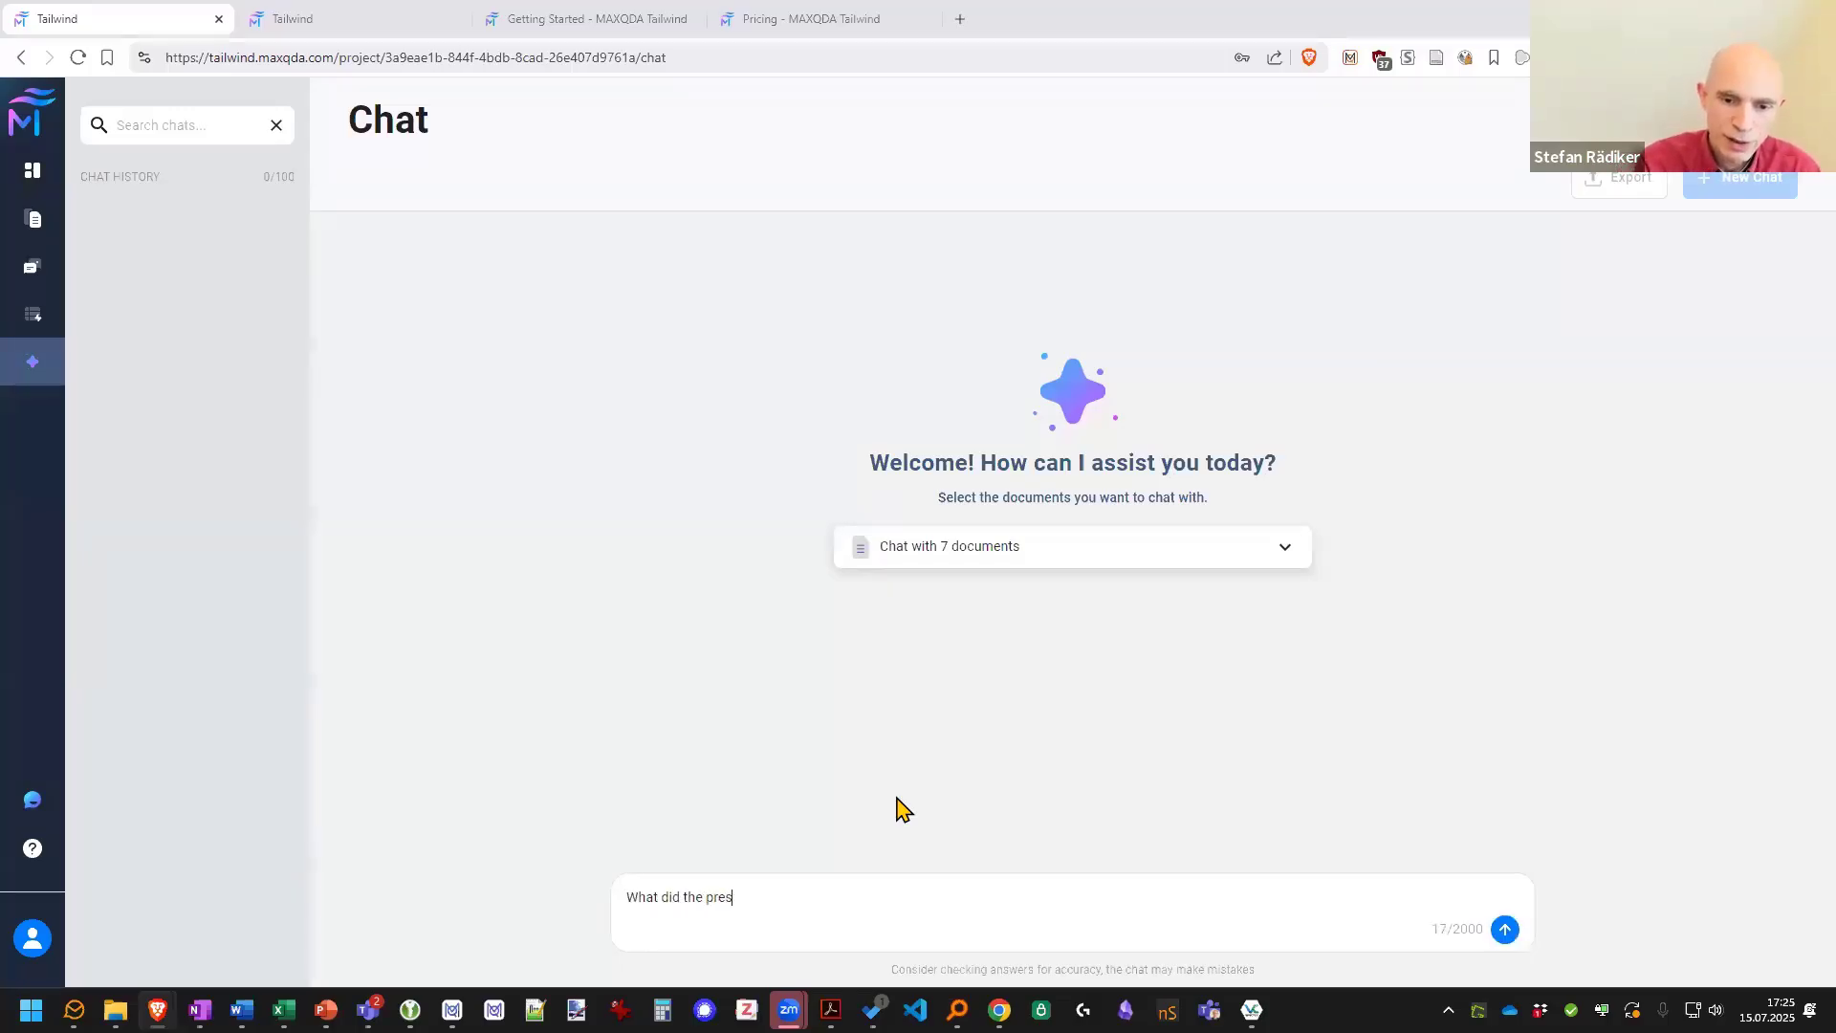
pyautogui.write('idents ')
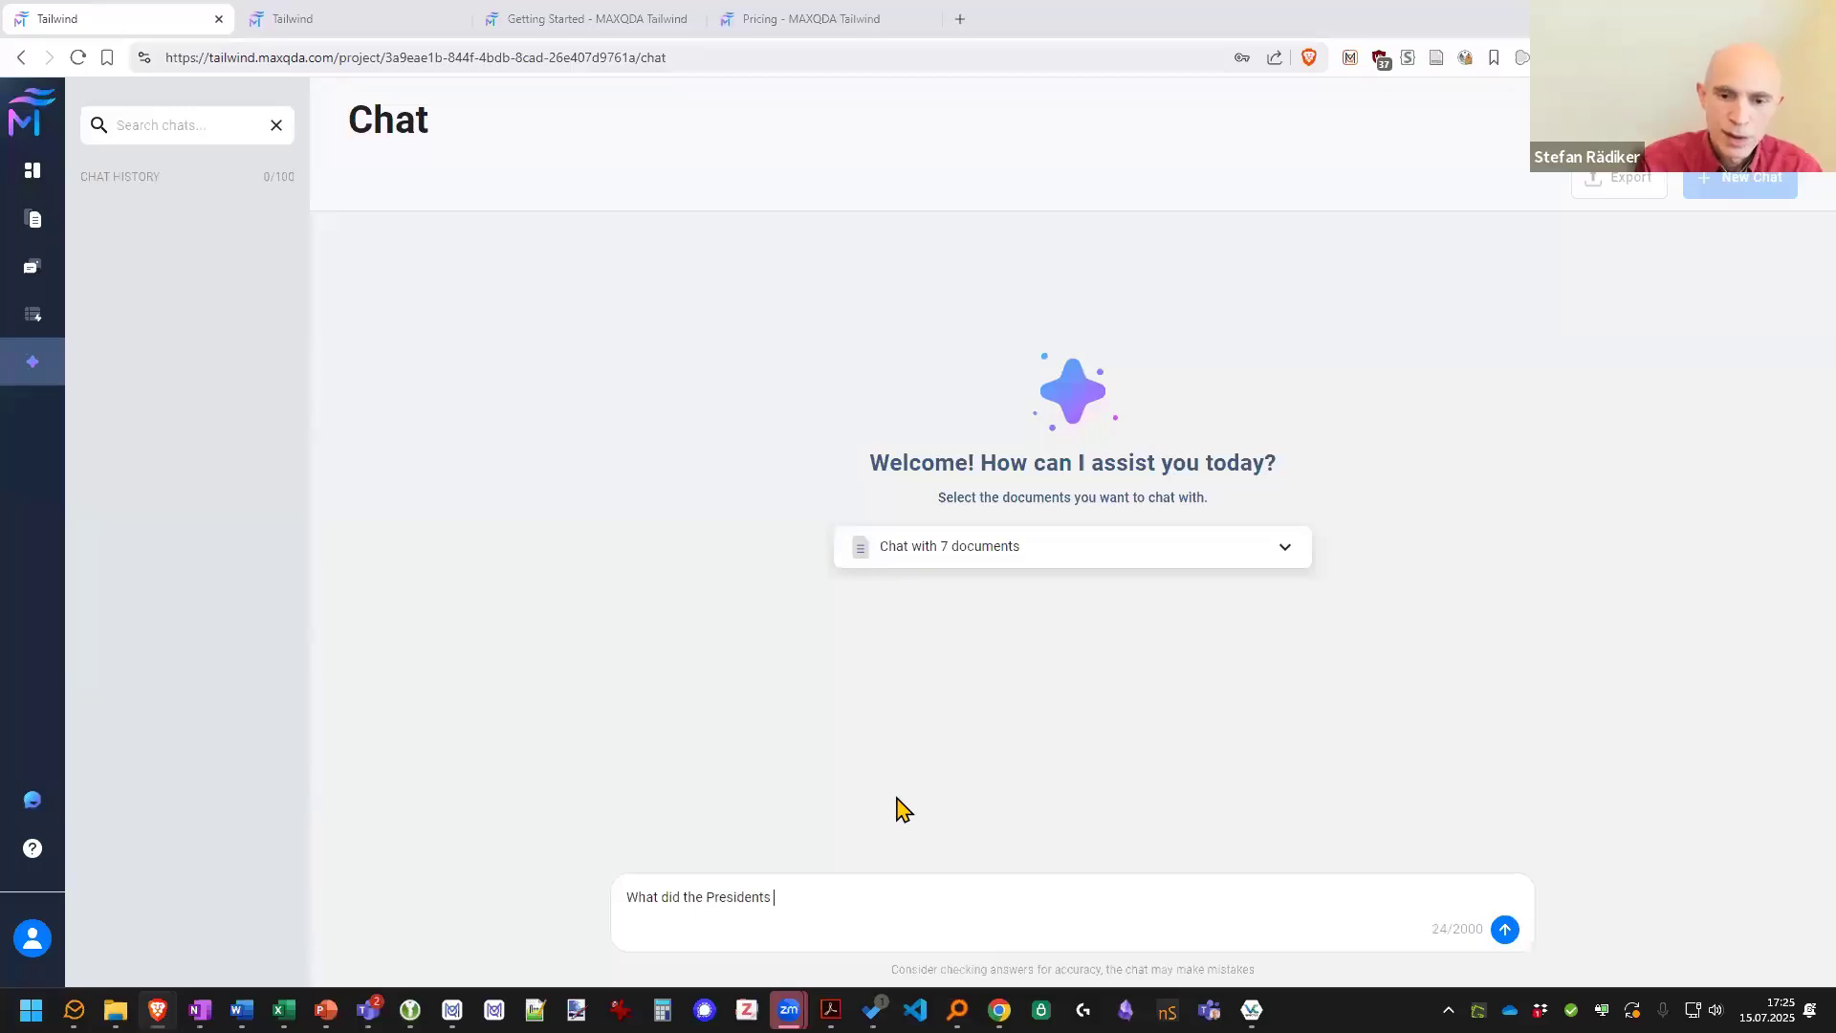
pyautogui.write('say about climat')
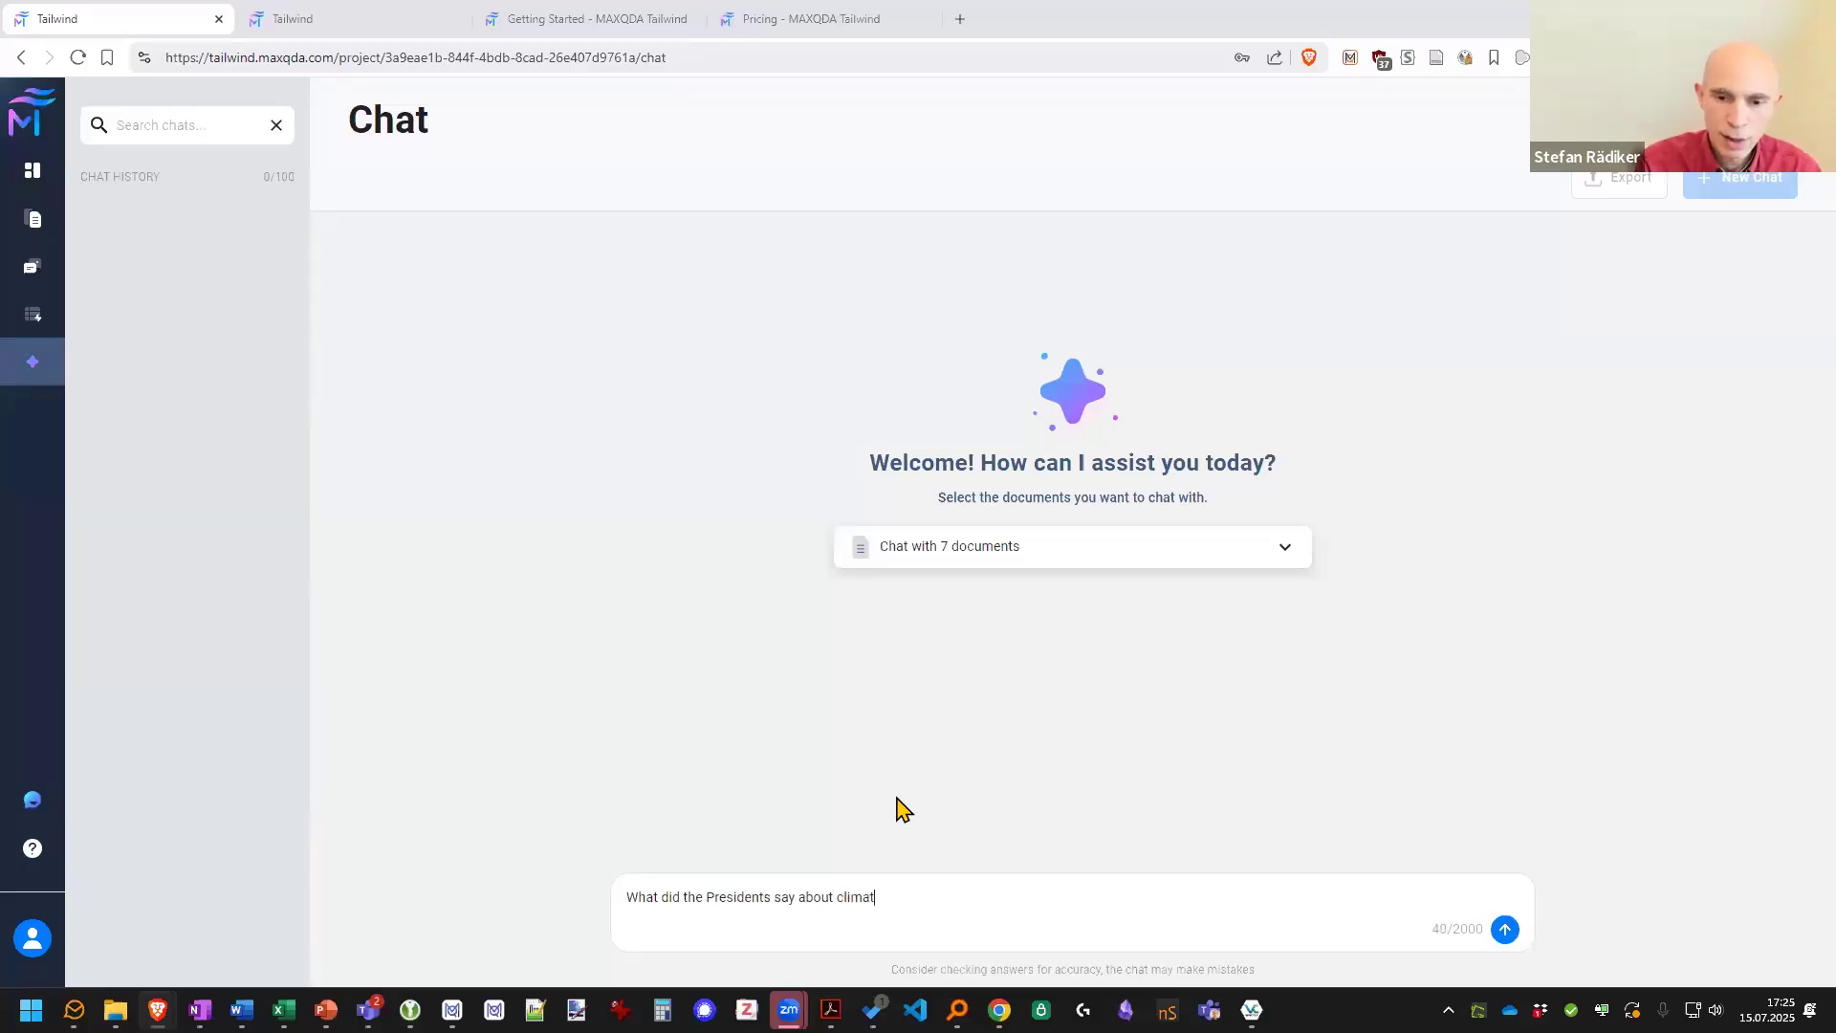
pyautogui.write('e change')
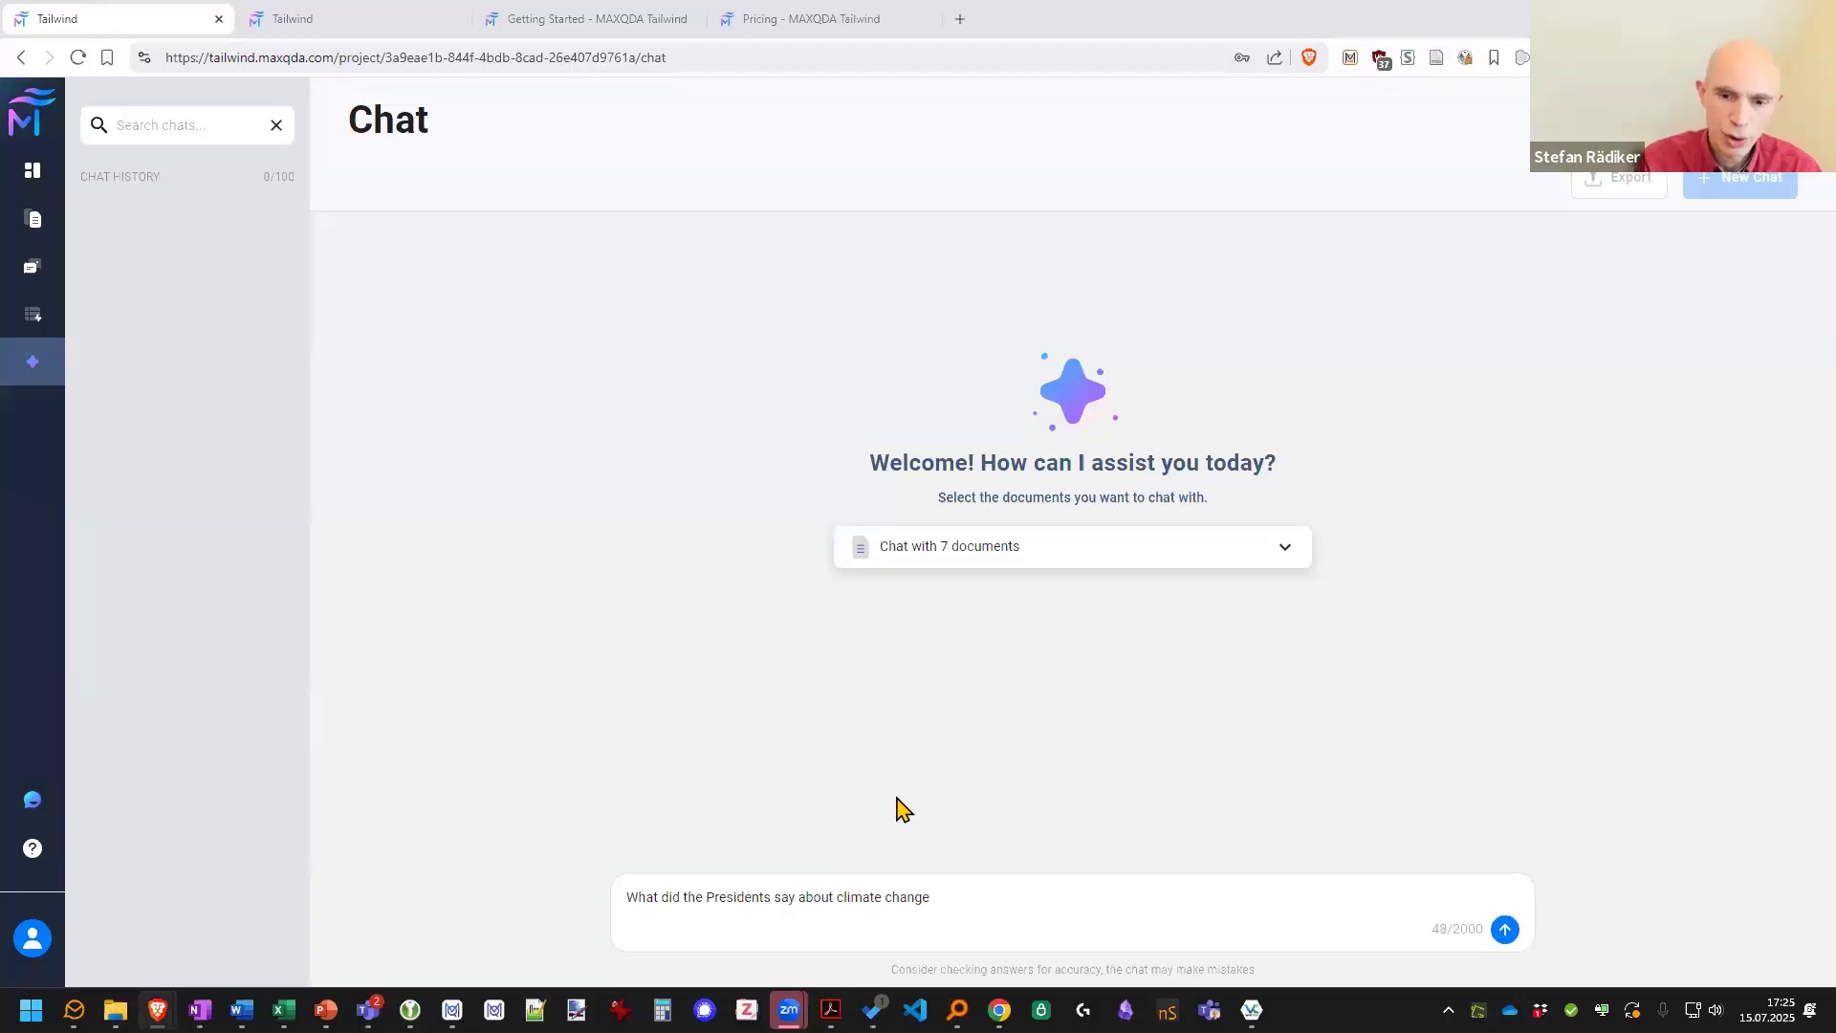
pyautogui.write('?')
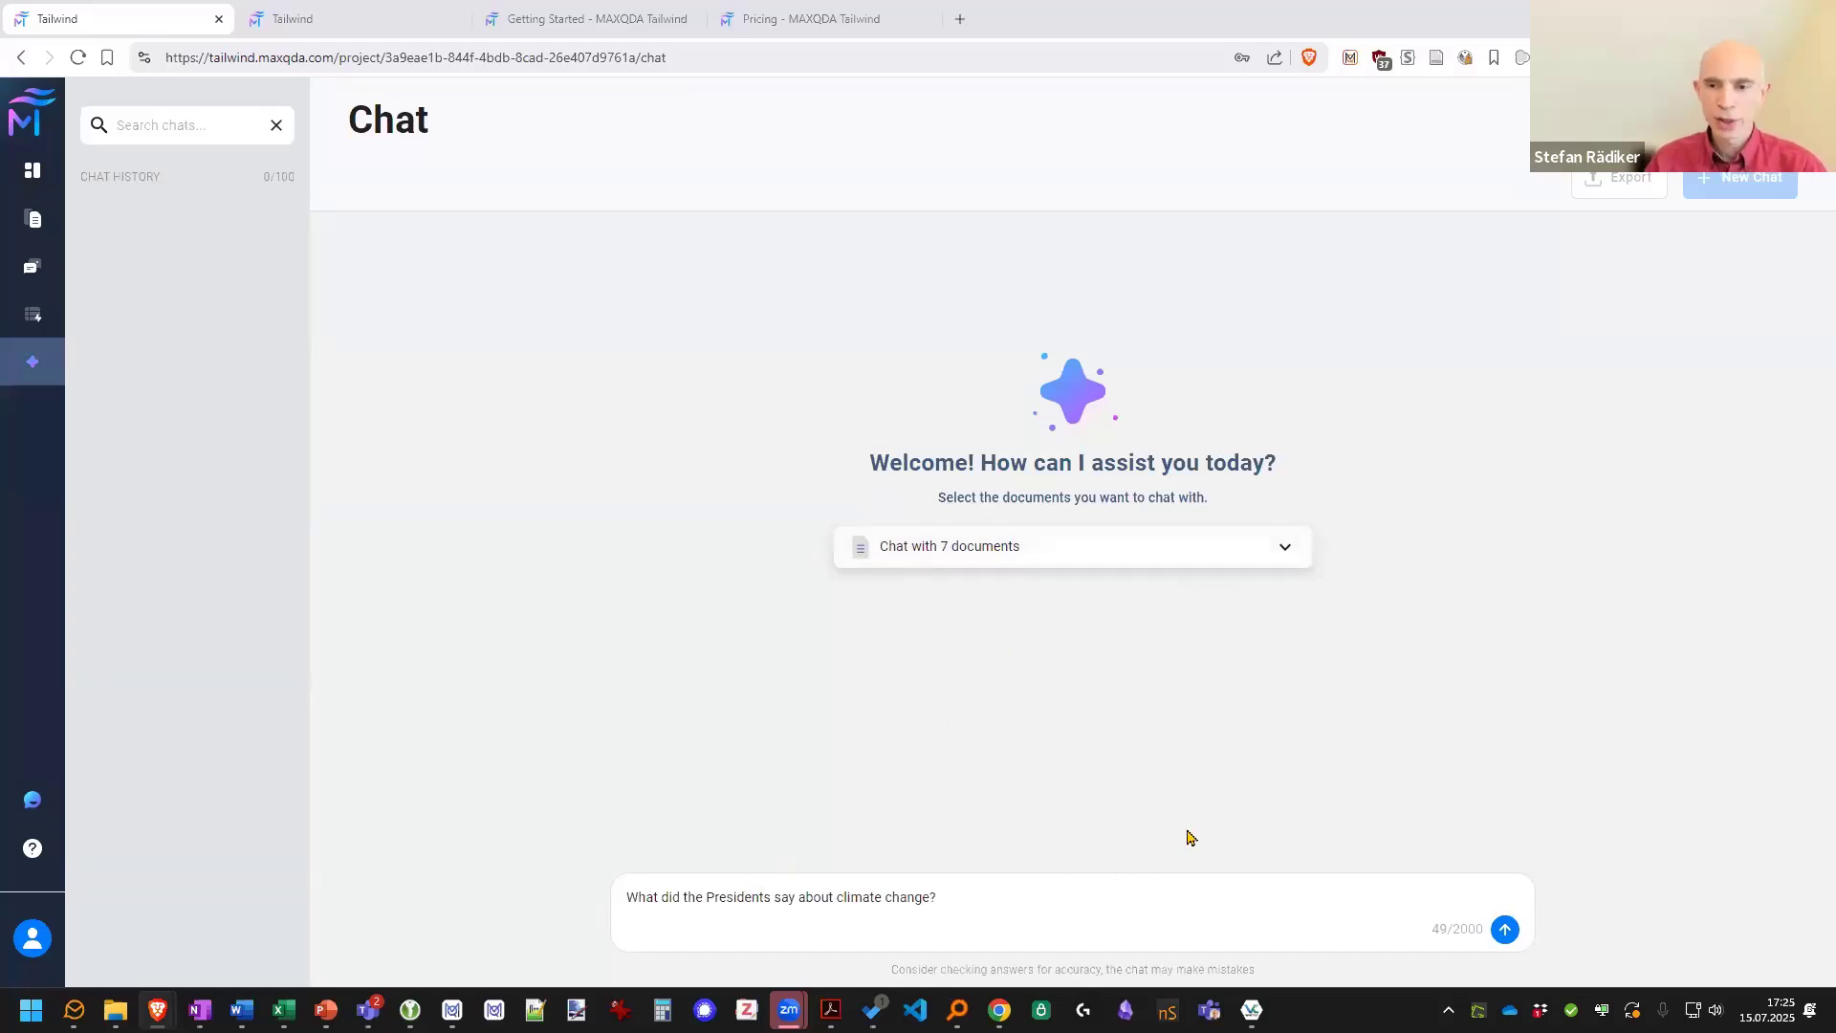
# Review the document selection, send the climate change question to all seven documents, and read through the answer
pyautogui.click(1284, 560)
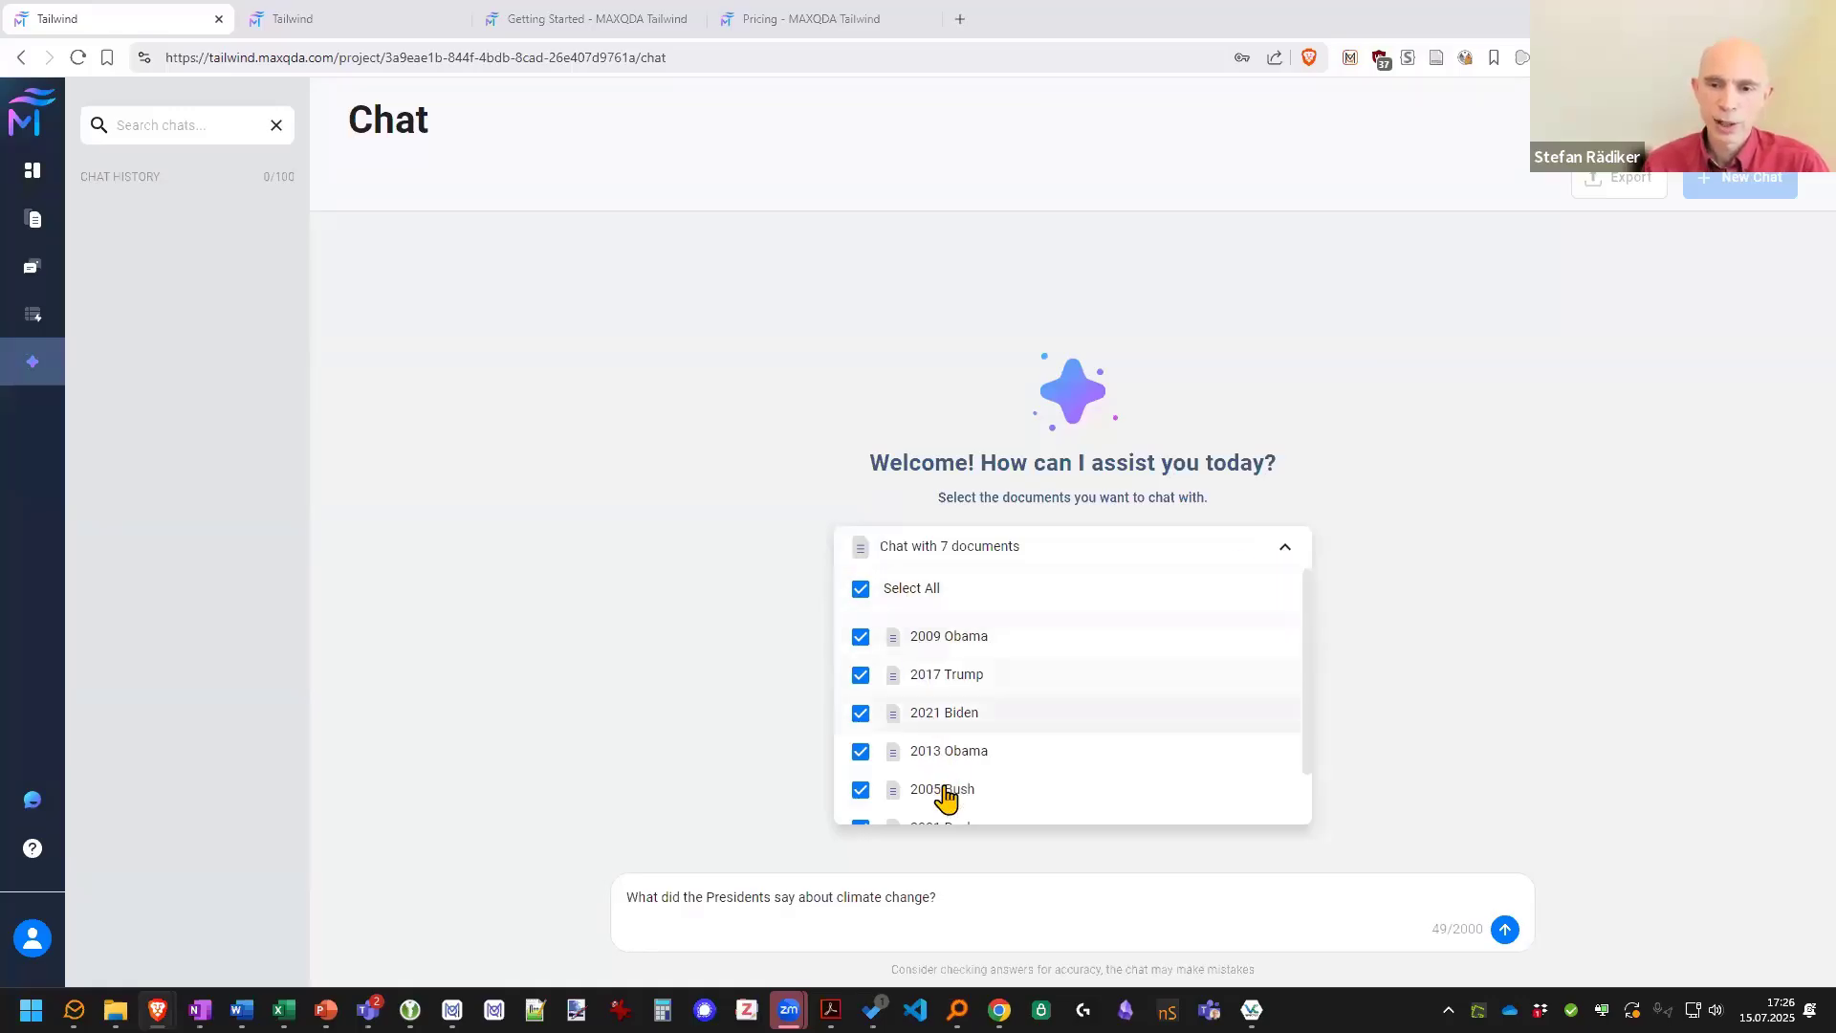
pyautogui.scroll(-2, 964, 696)
pyautogui.scroll(2, 964, 696)
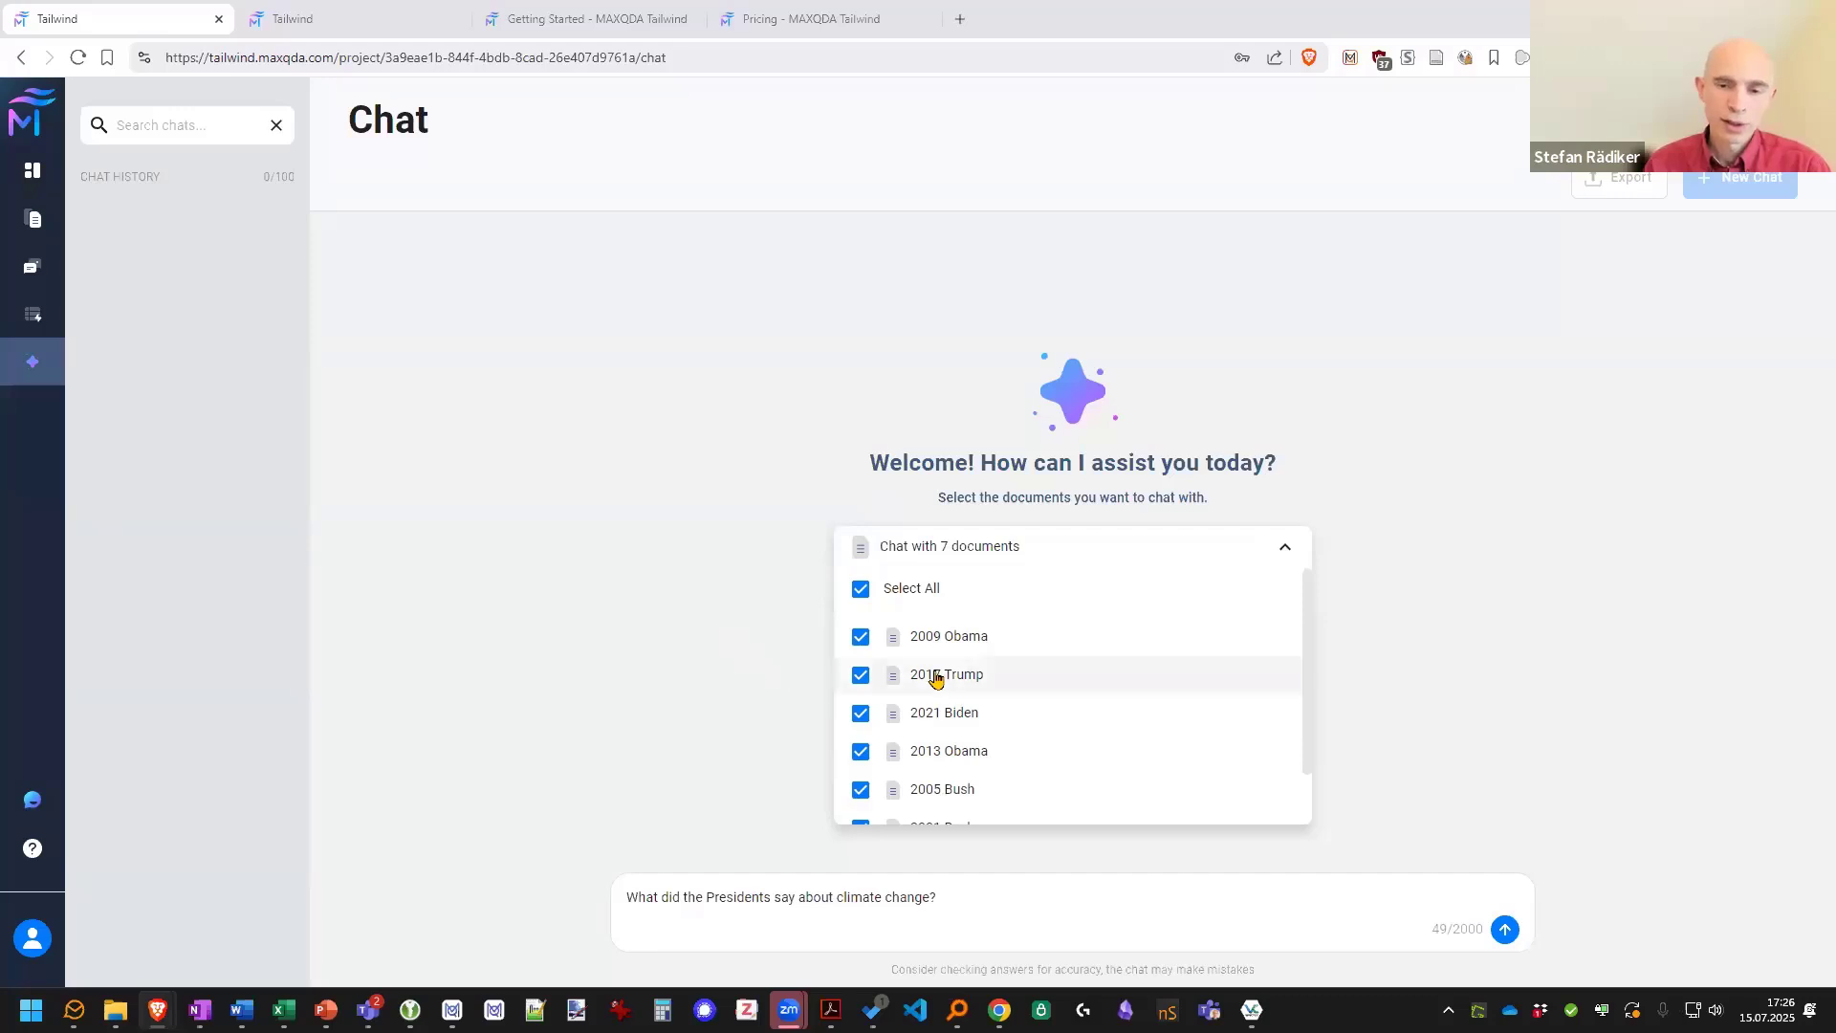
pyautogui.click(738, 664)
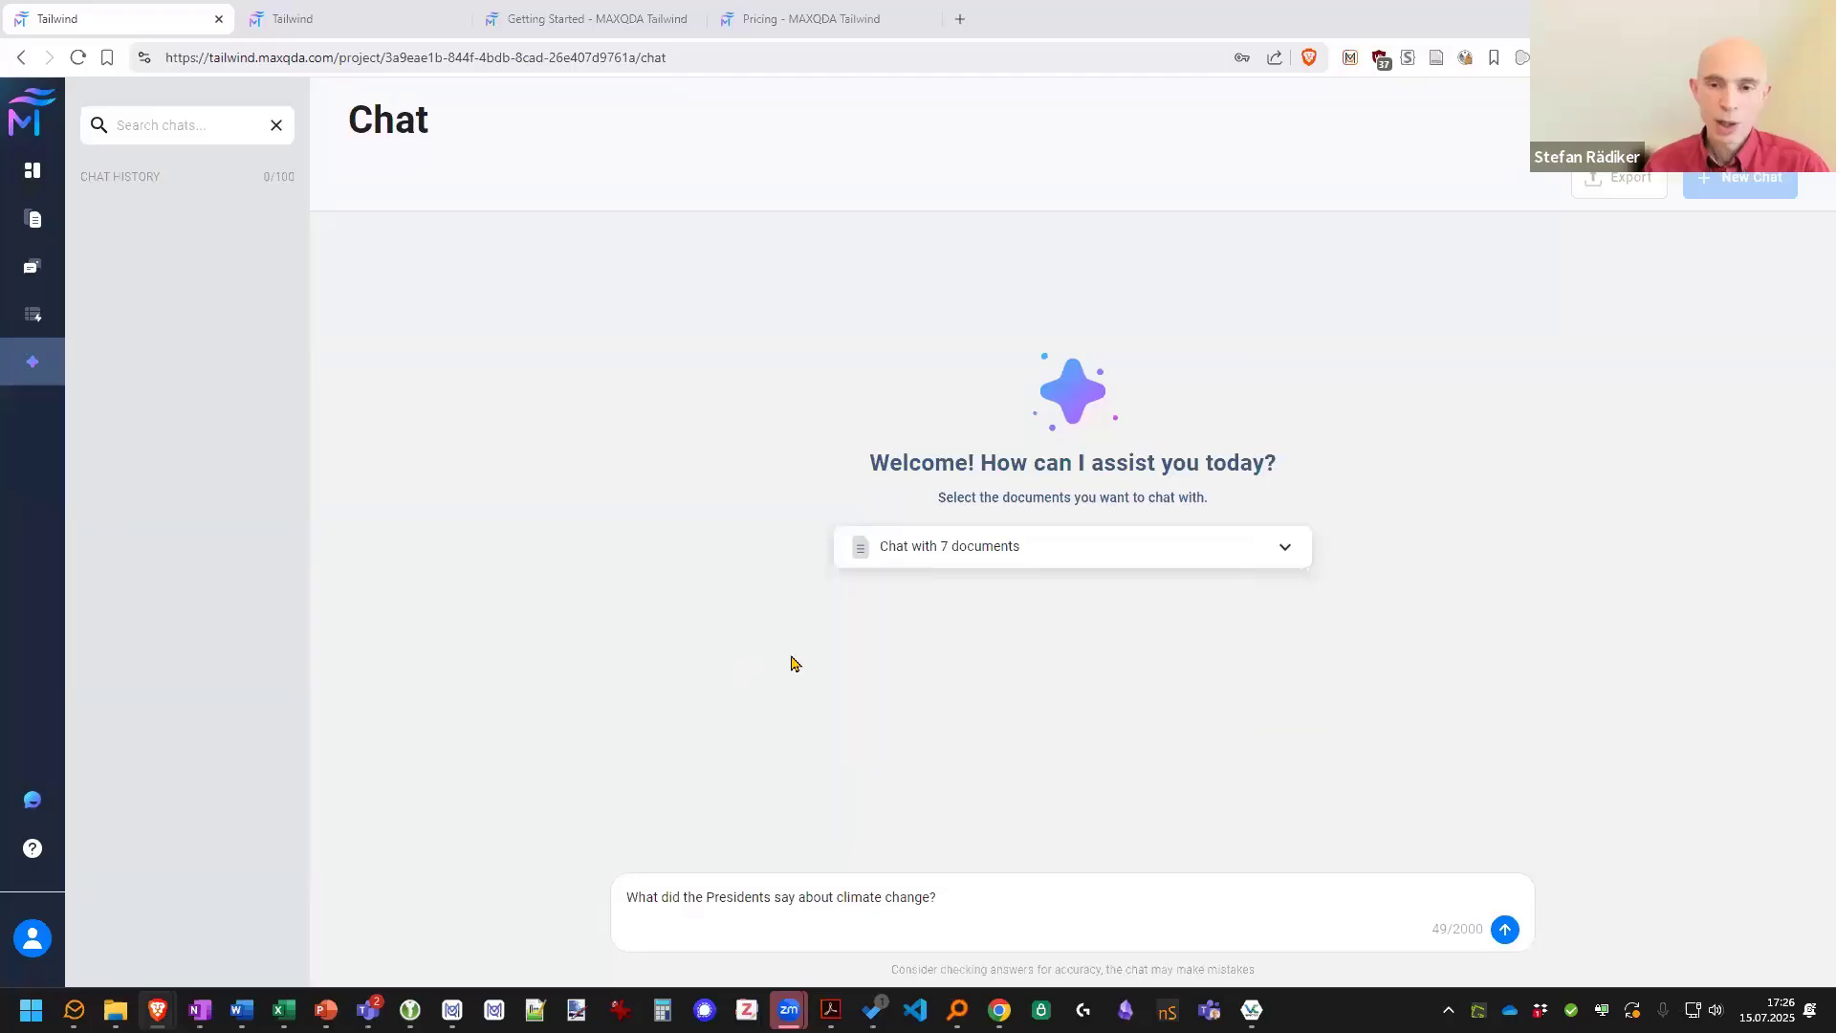
pyautogui.click(1504, 928)
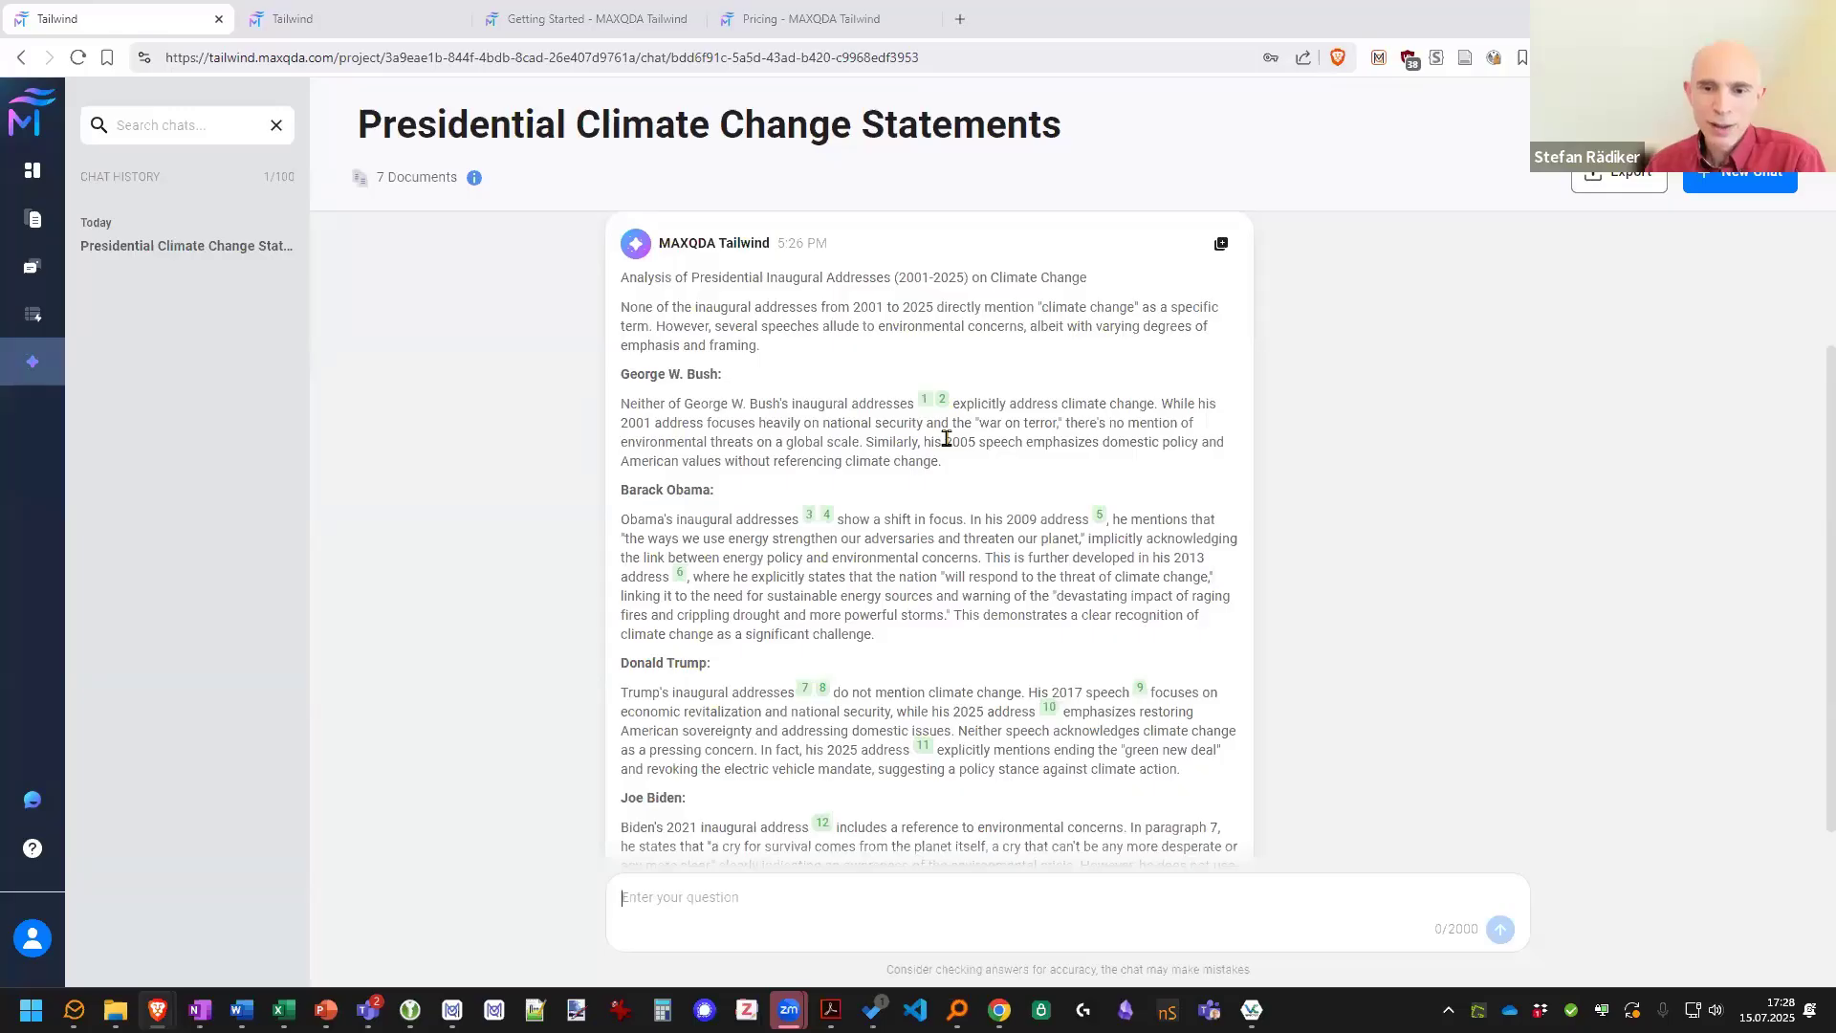
pyautogui.scroll(-1, 946, 438)
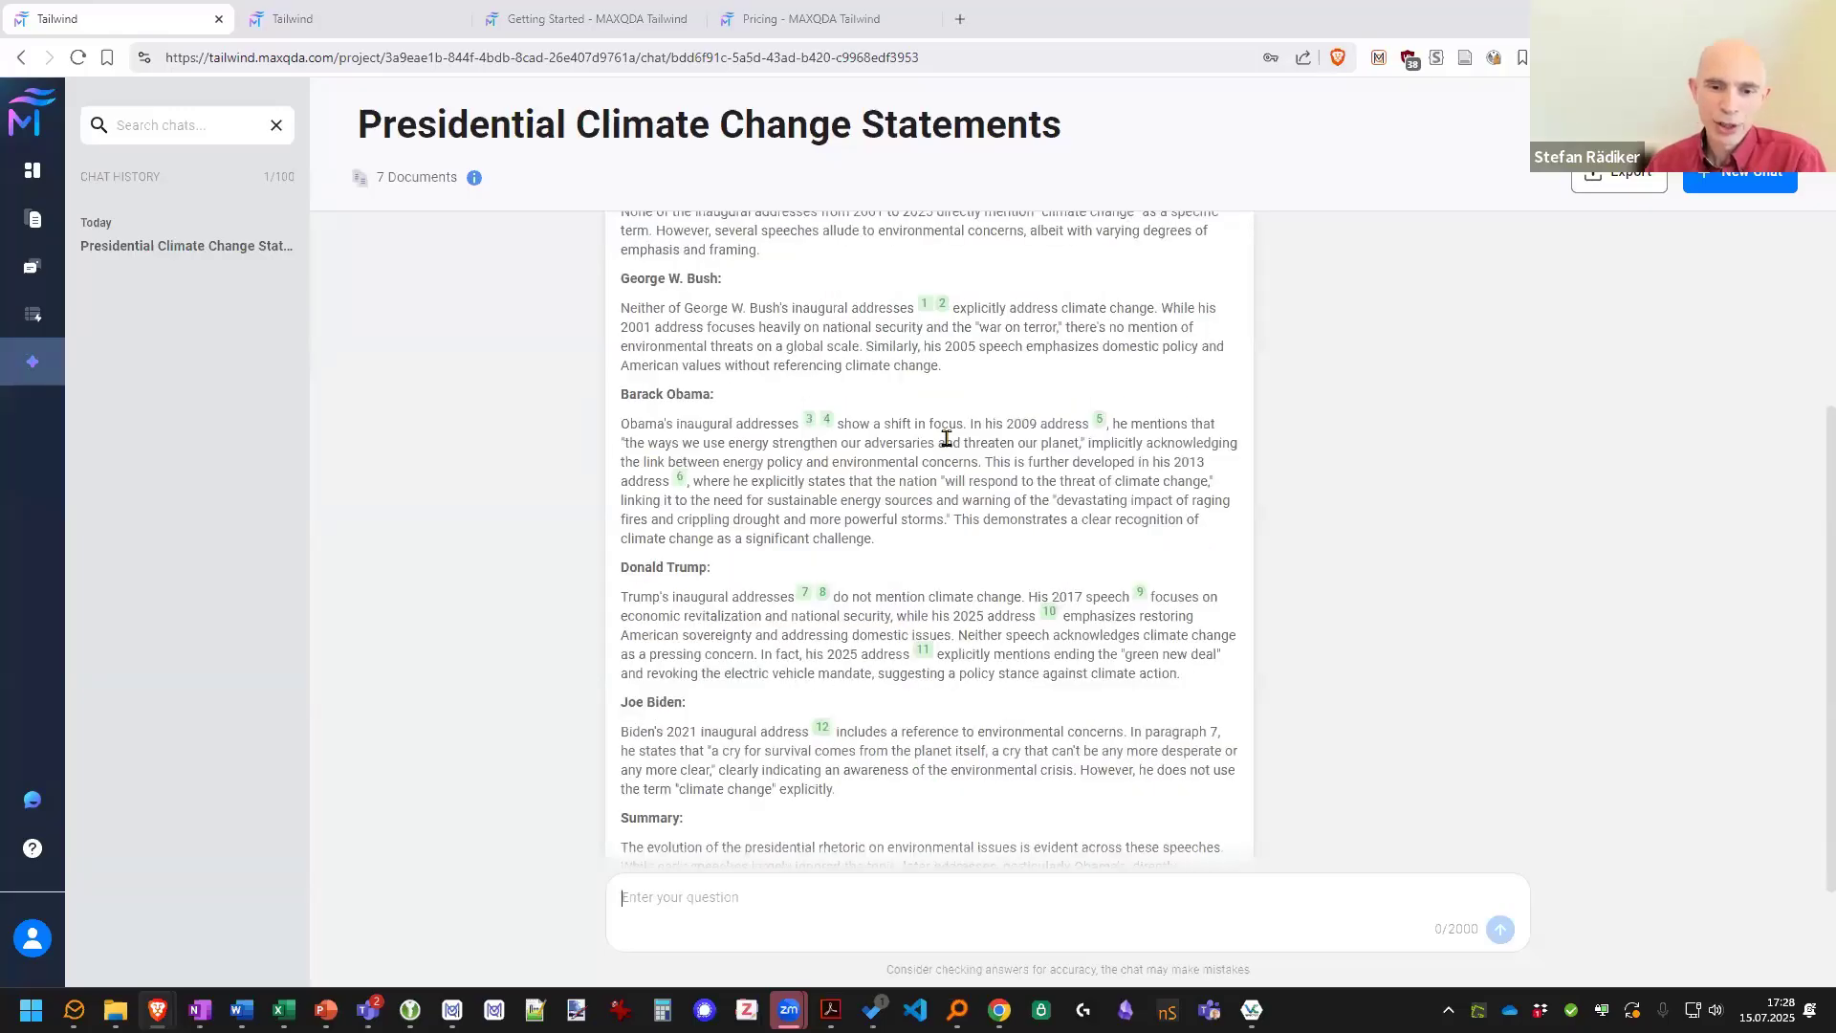
pyautogui.scroll(-2, 945, 439)
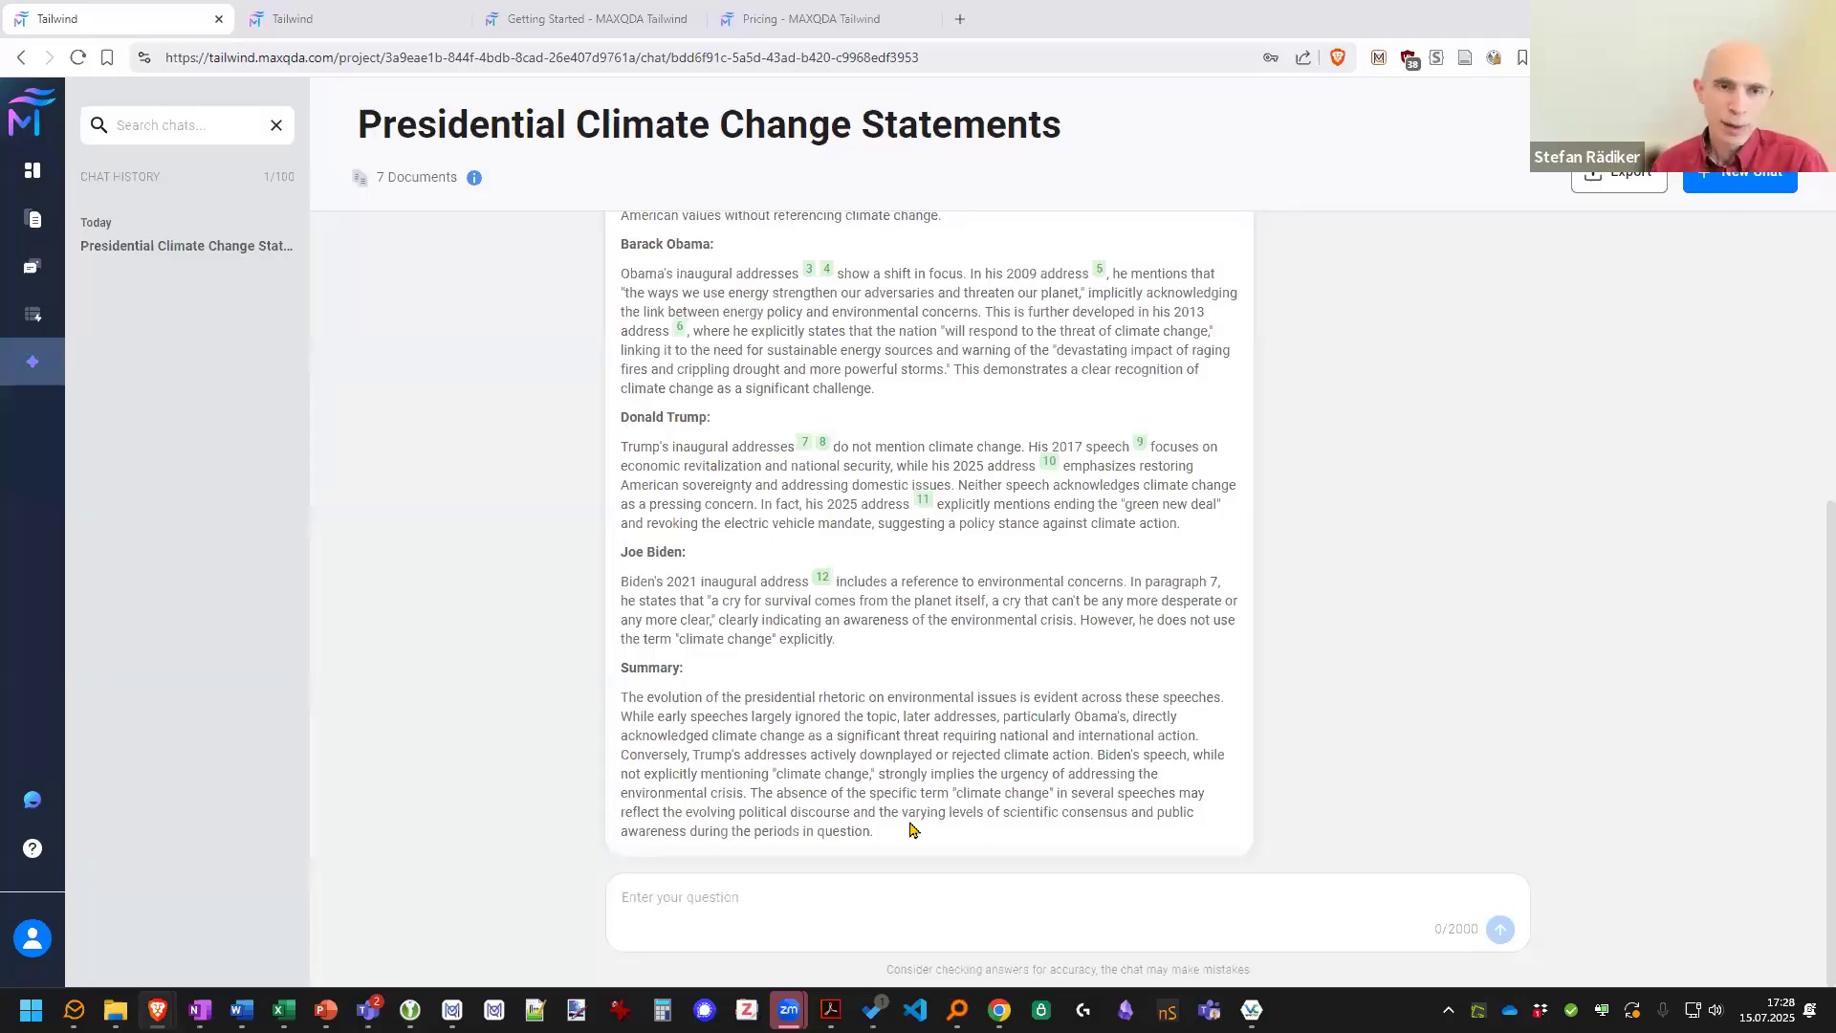
# Open the existing Presidential Education Speeches chat in the Presidential Welcome Speeches (prep.) project
pyautogui.click(328, 26)
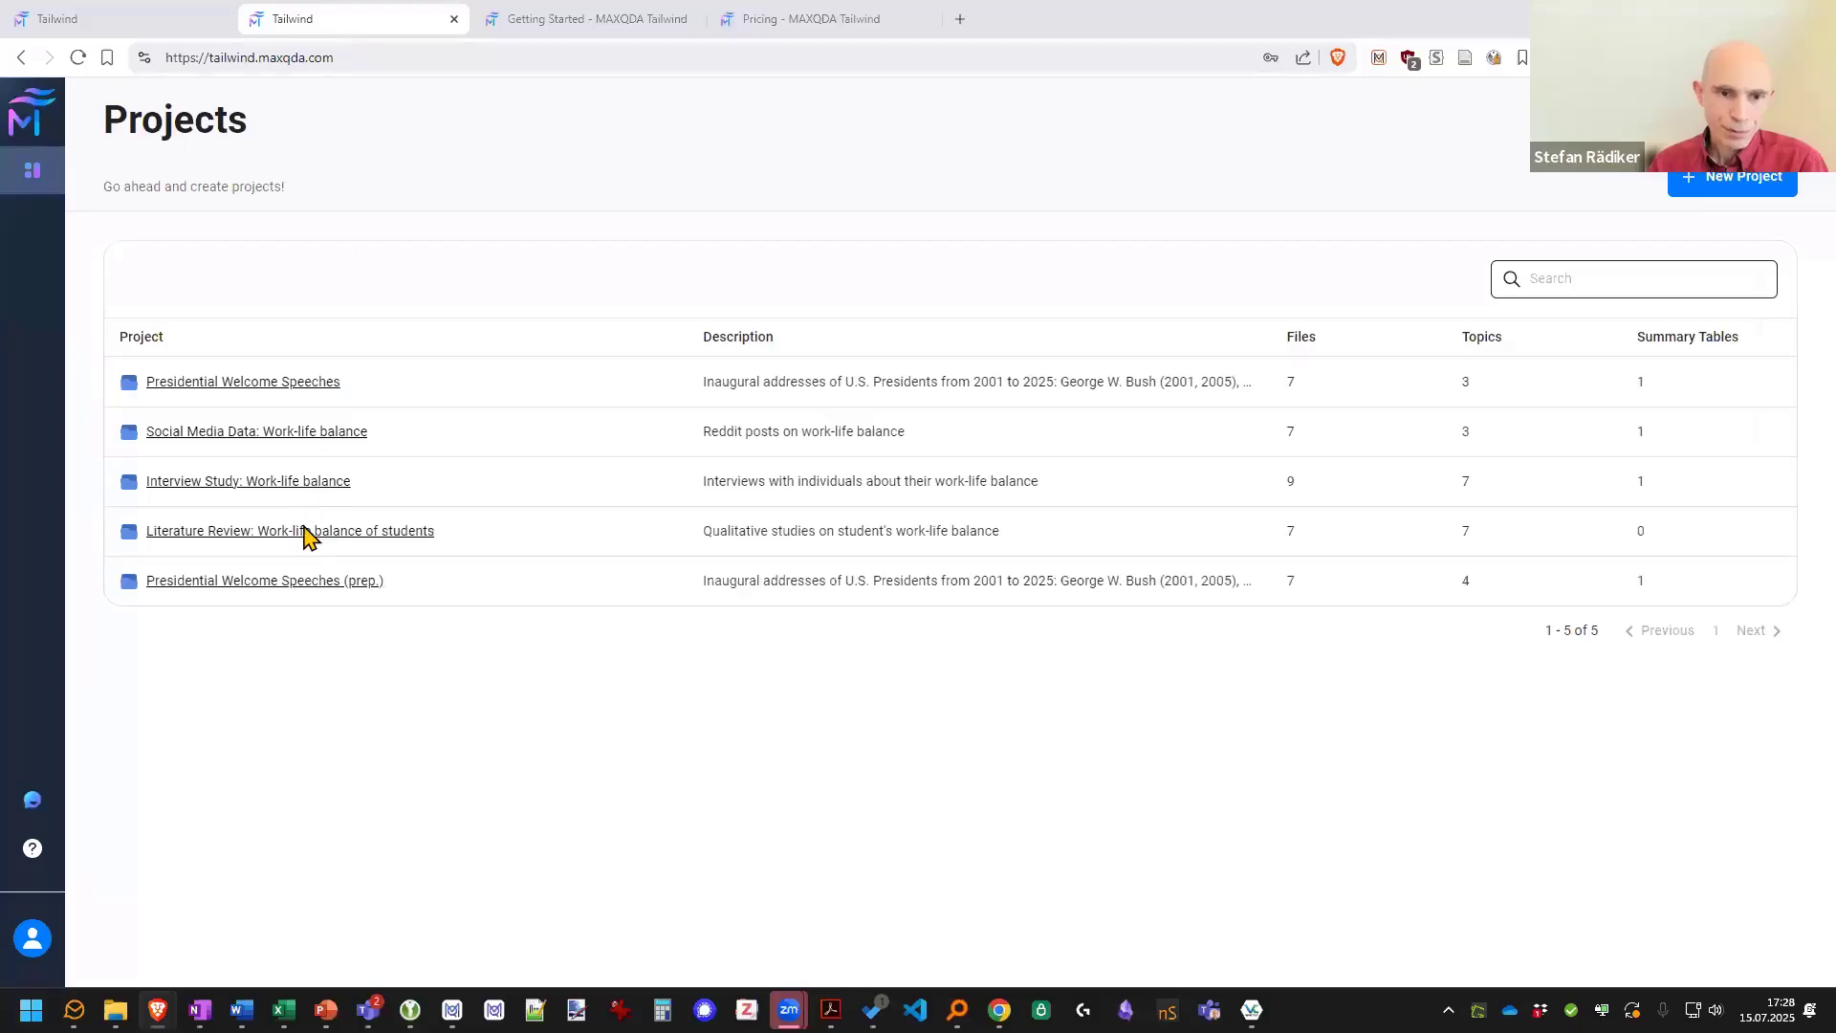
pyautogui.click(286, 584)
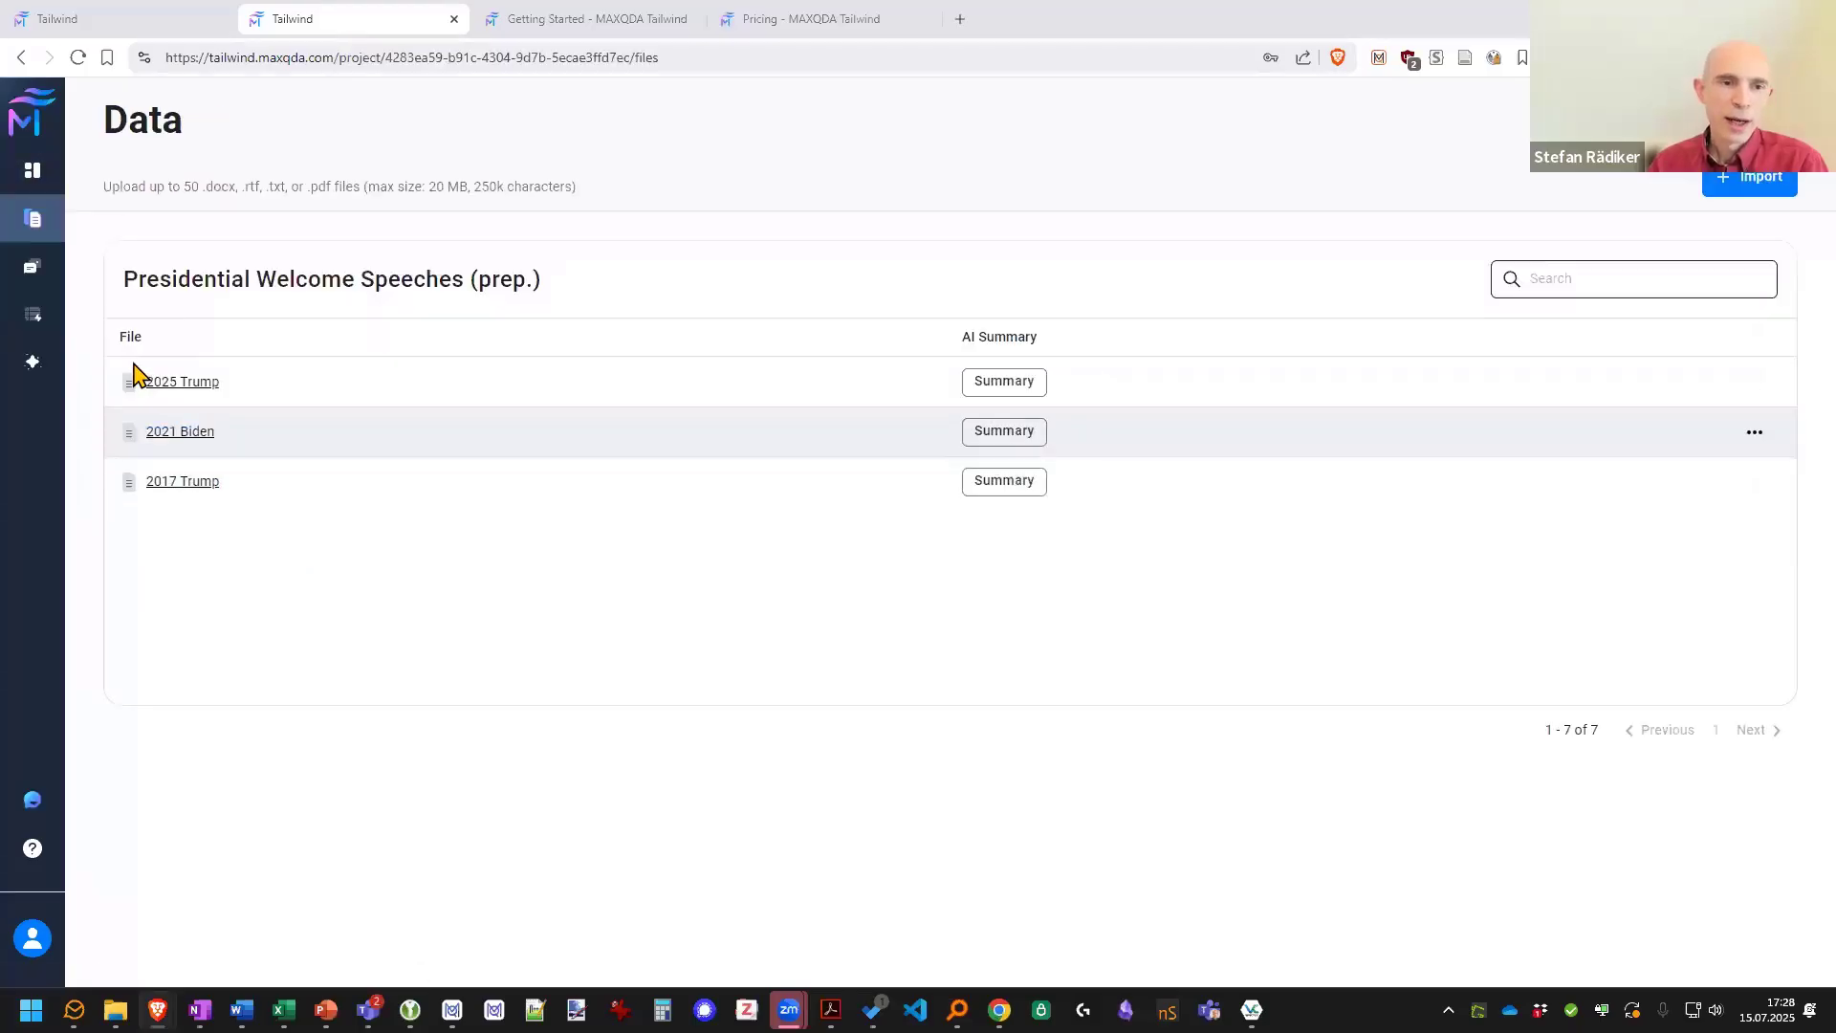
pyautogui.click(36, 363)
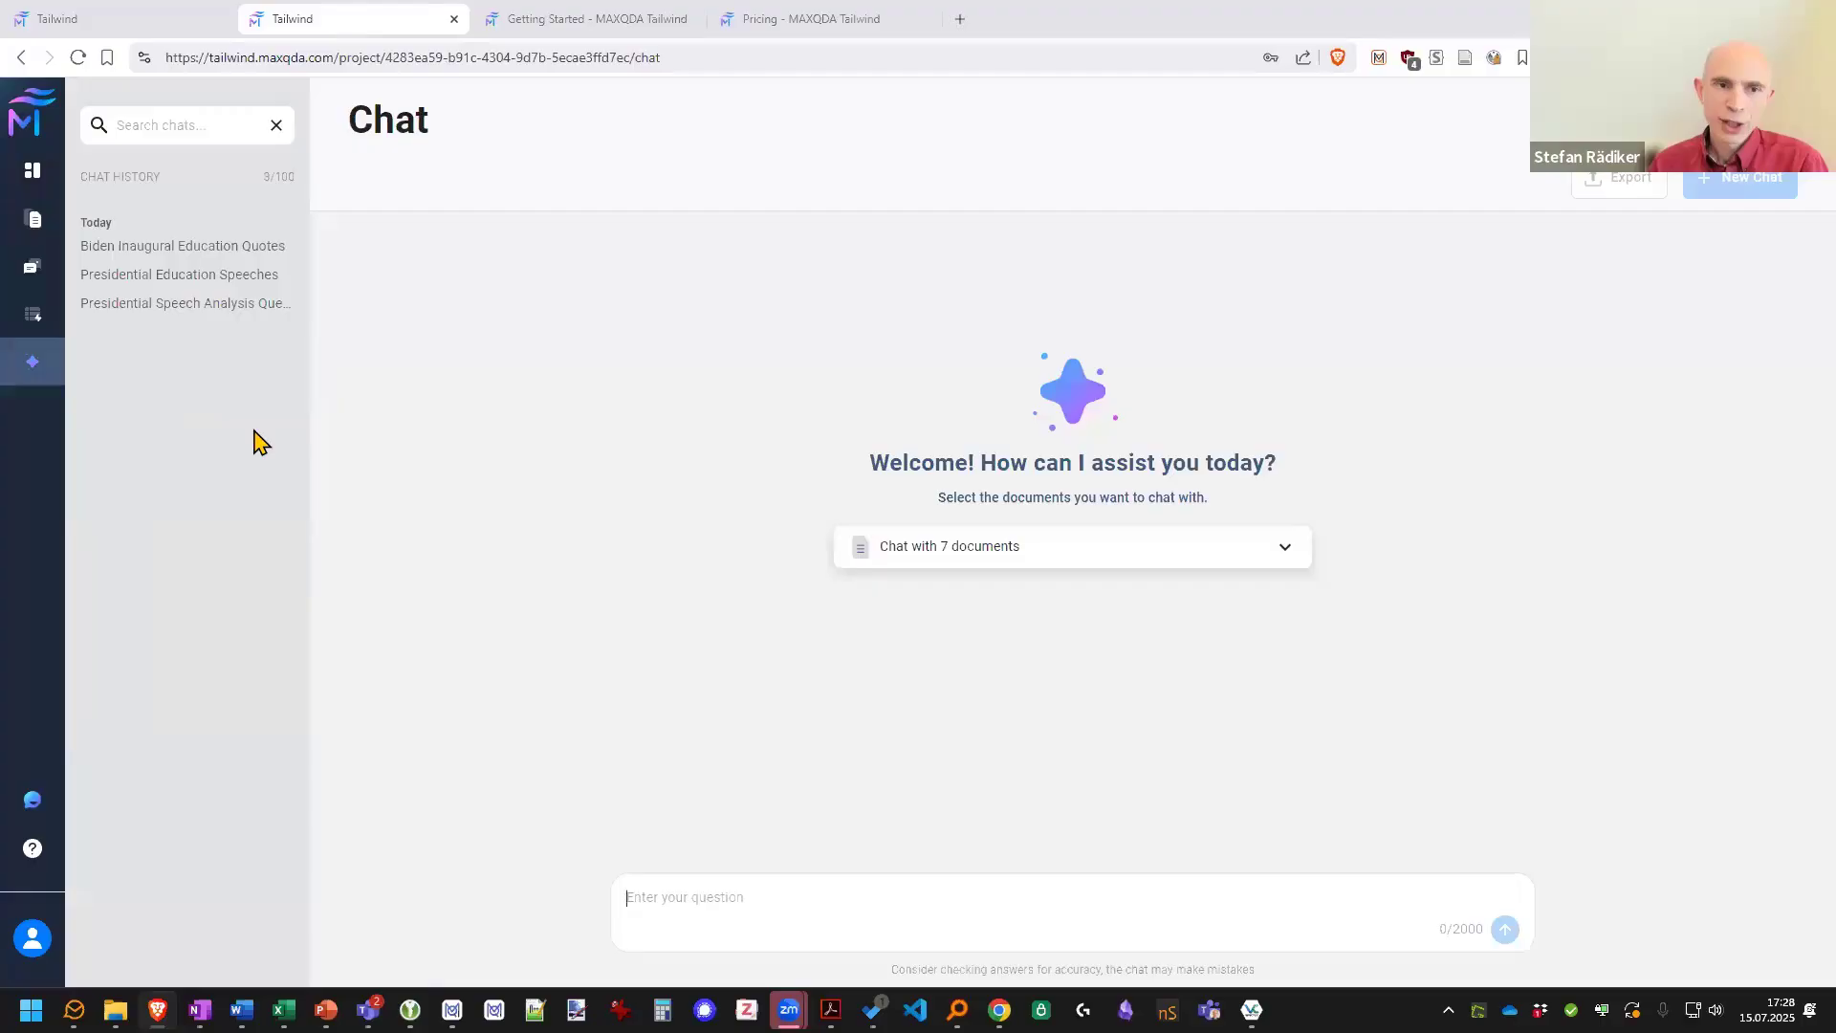
pyautogui.click(203, 276)
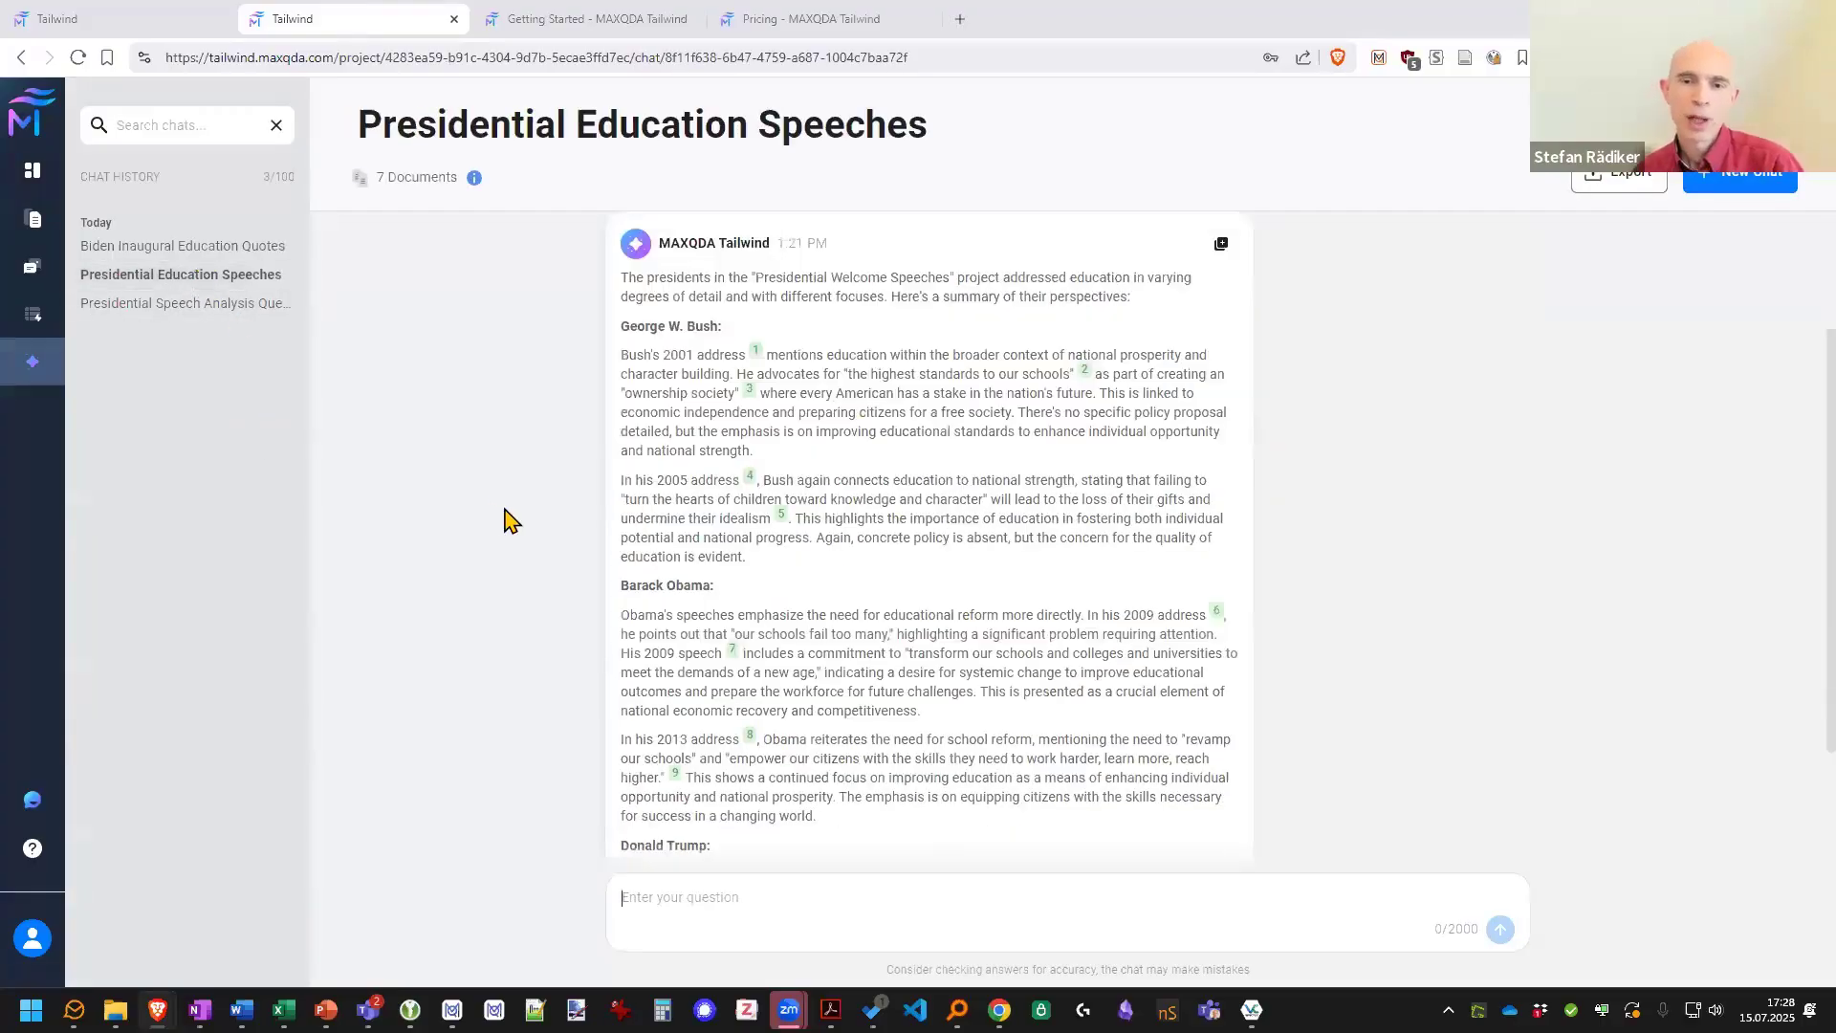
# Read the education question and answer, and view the 2001 Bush source passage behind reference 2
pyautogui.scroll(1, 504, 508)
pyautogui.scroll(1, 503, 520)
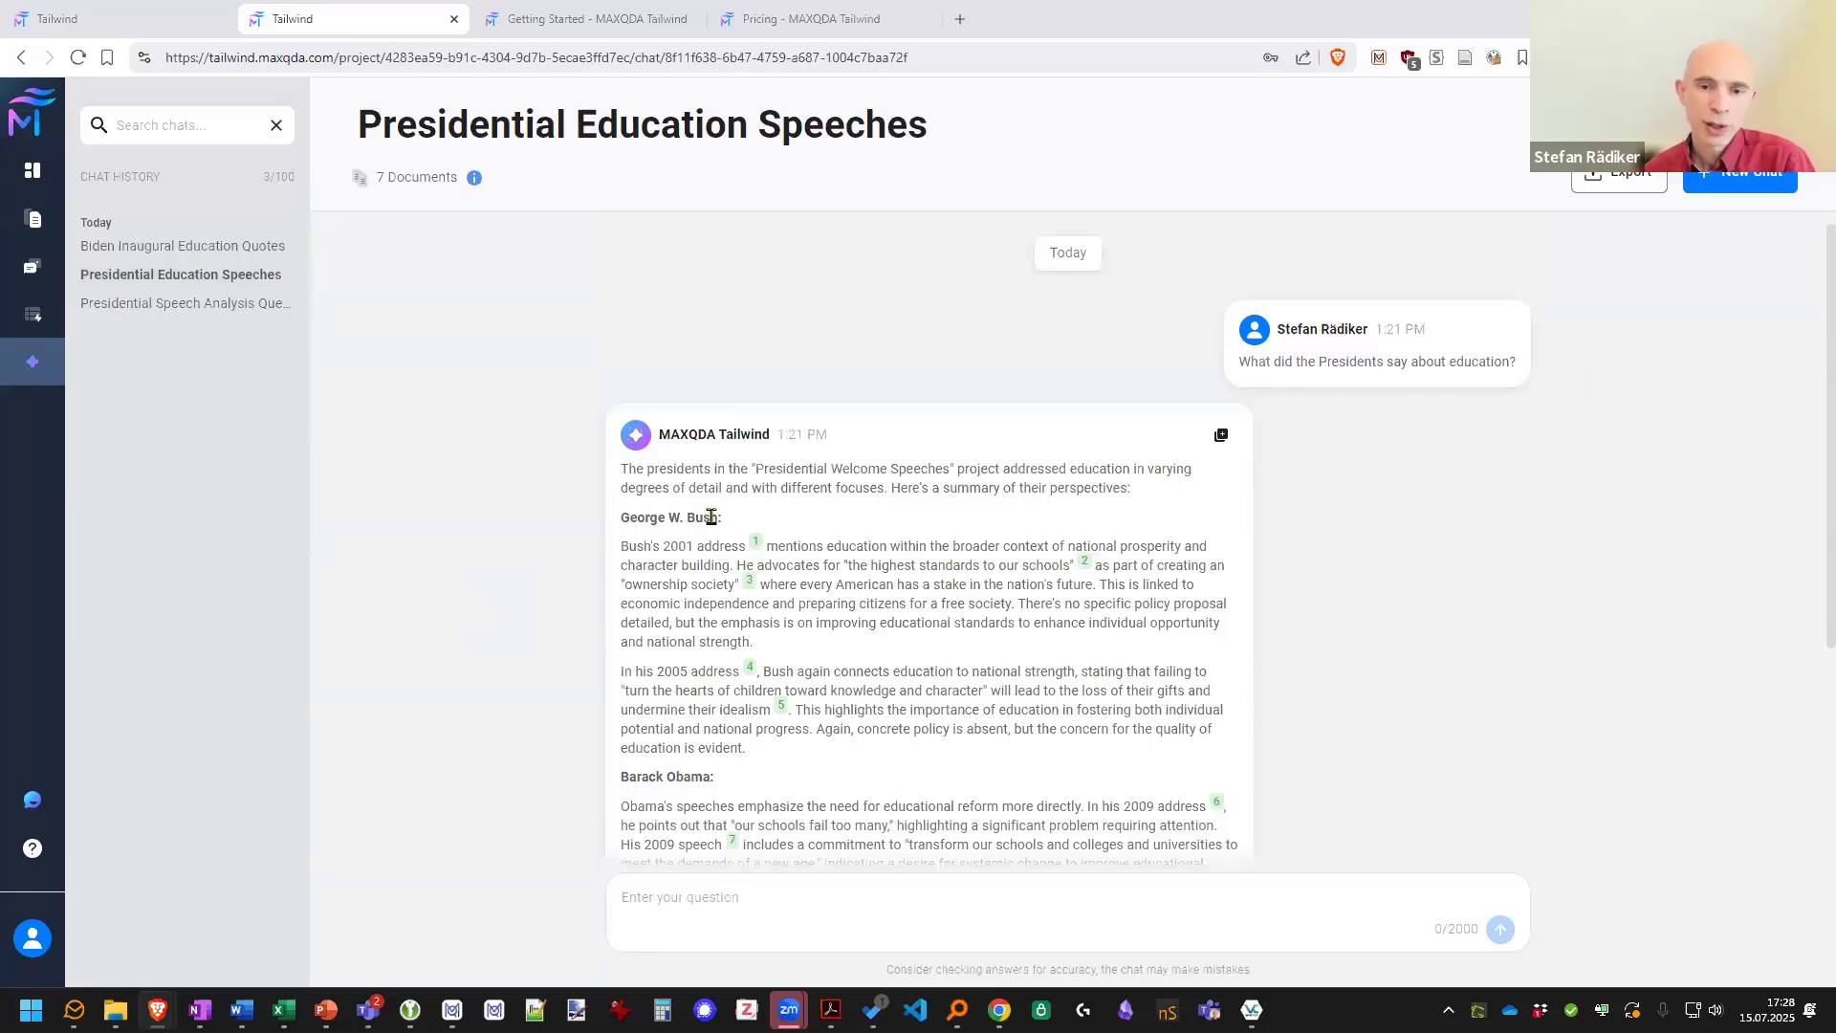
pyautogui.scroll(-1, 980, 792)
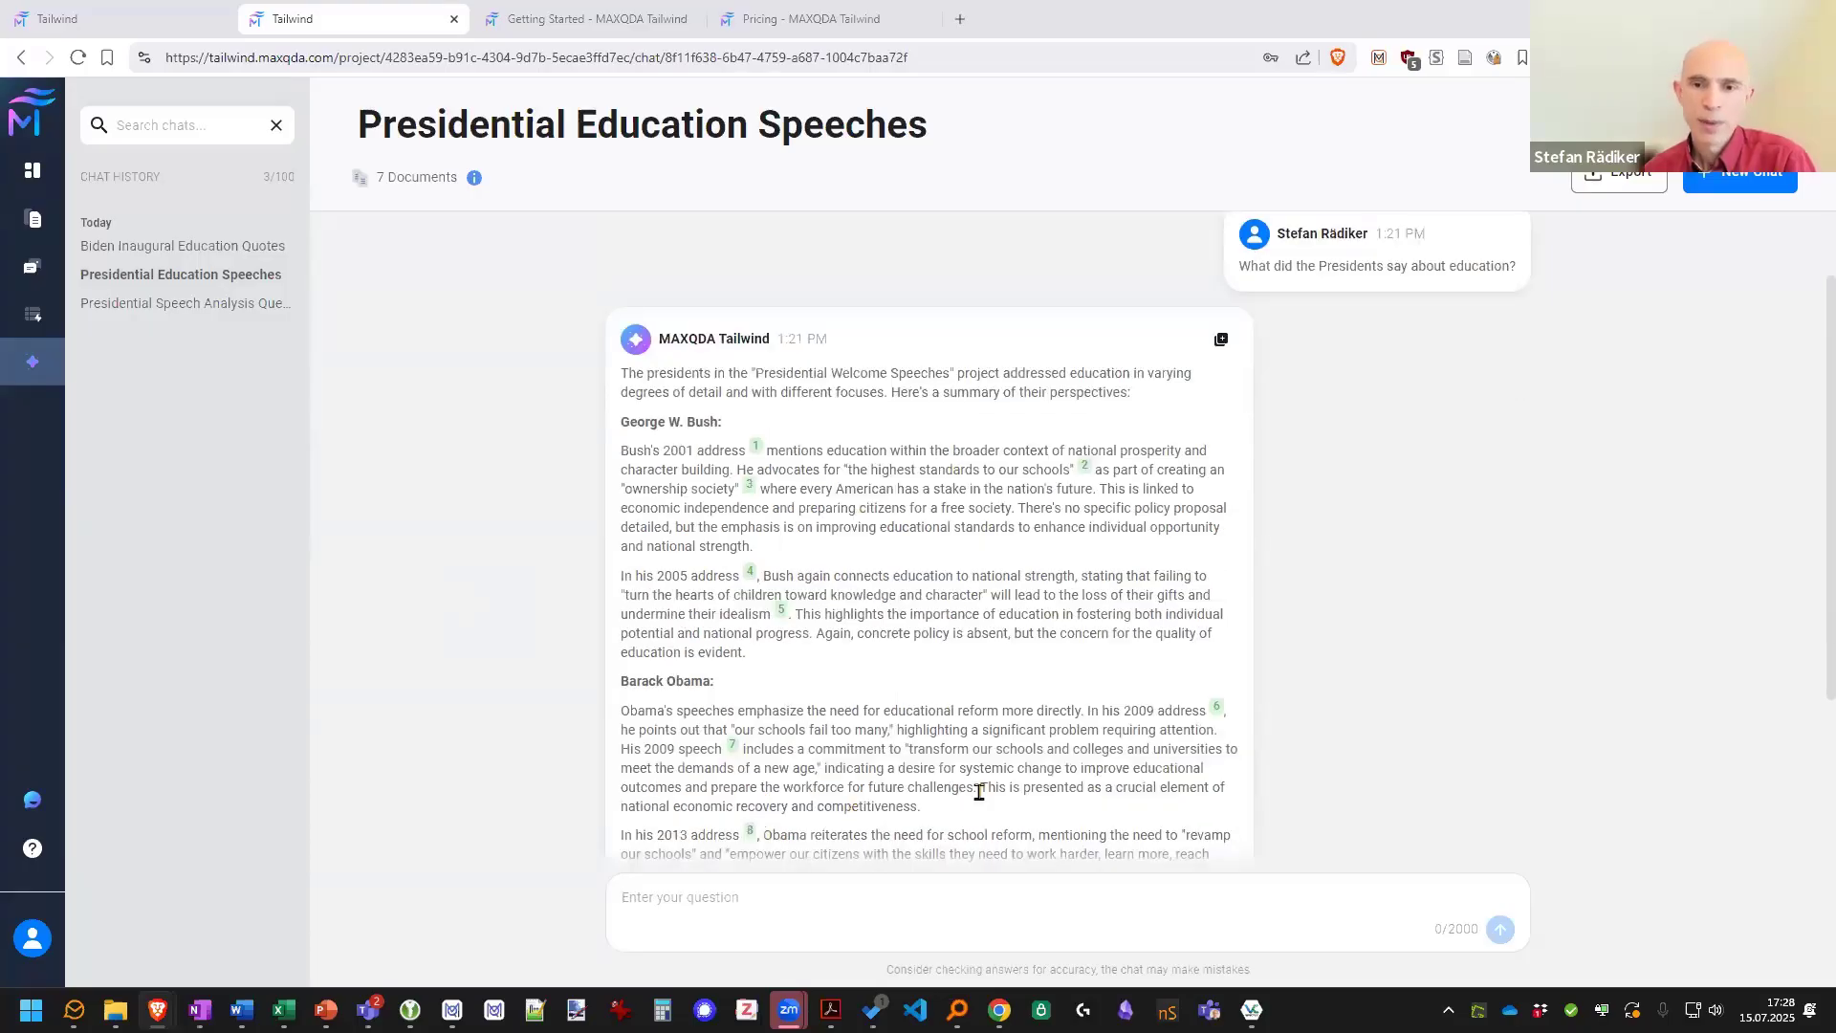
pyautogui.moveTo(759, 457)
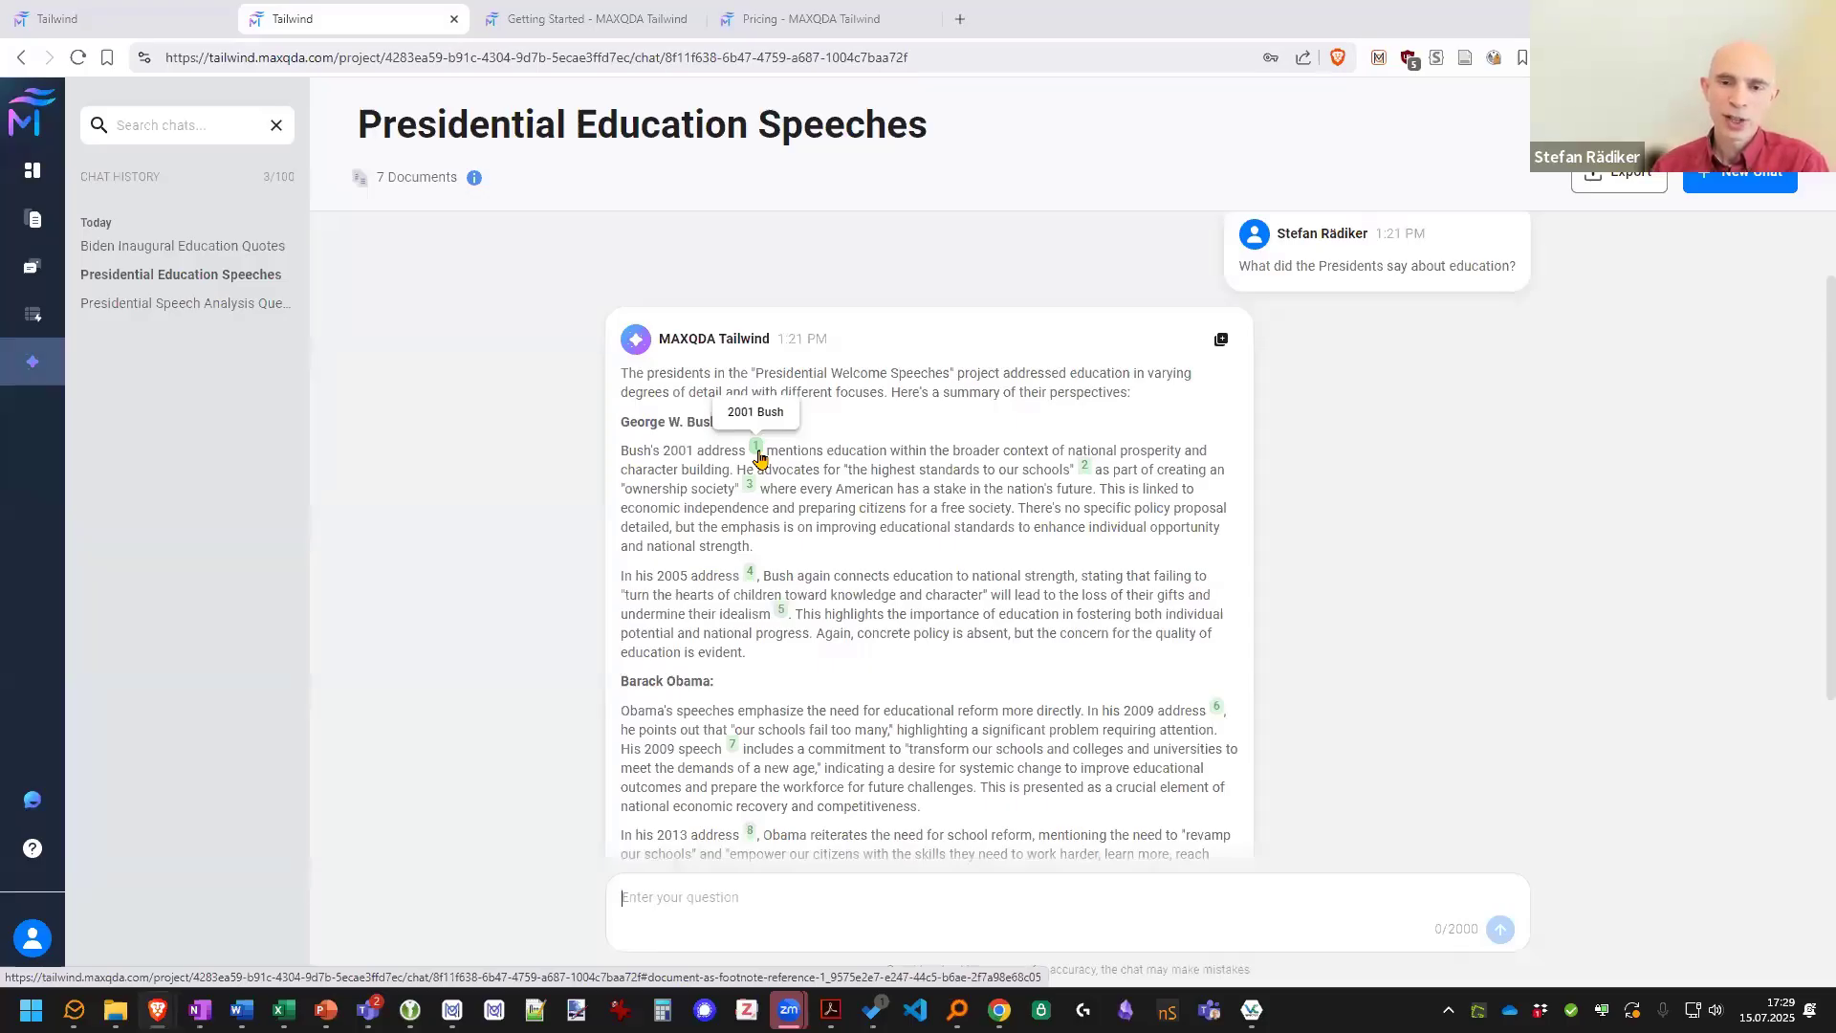
pyautogui.click(1084, 463)
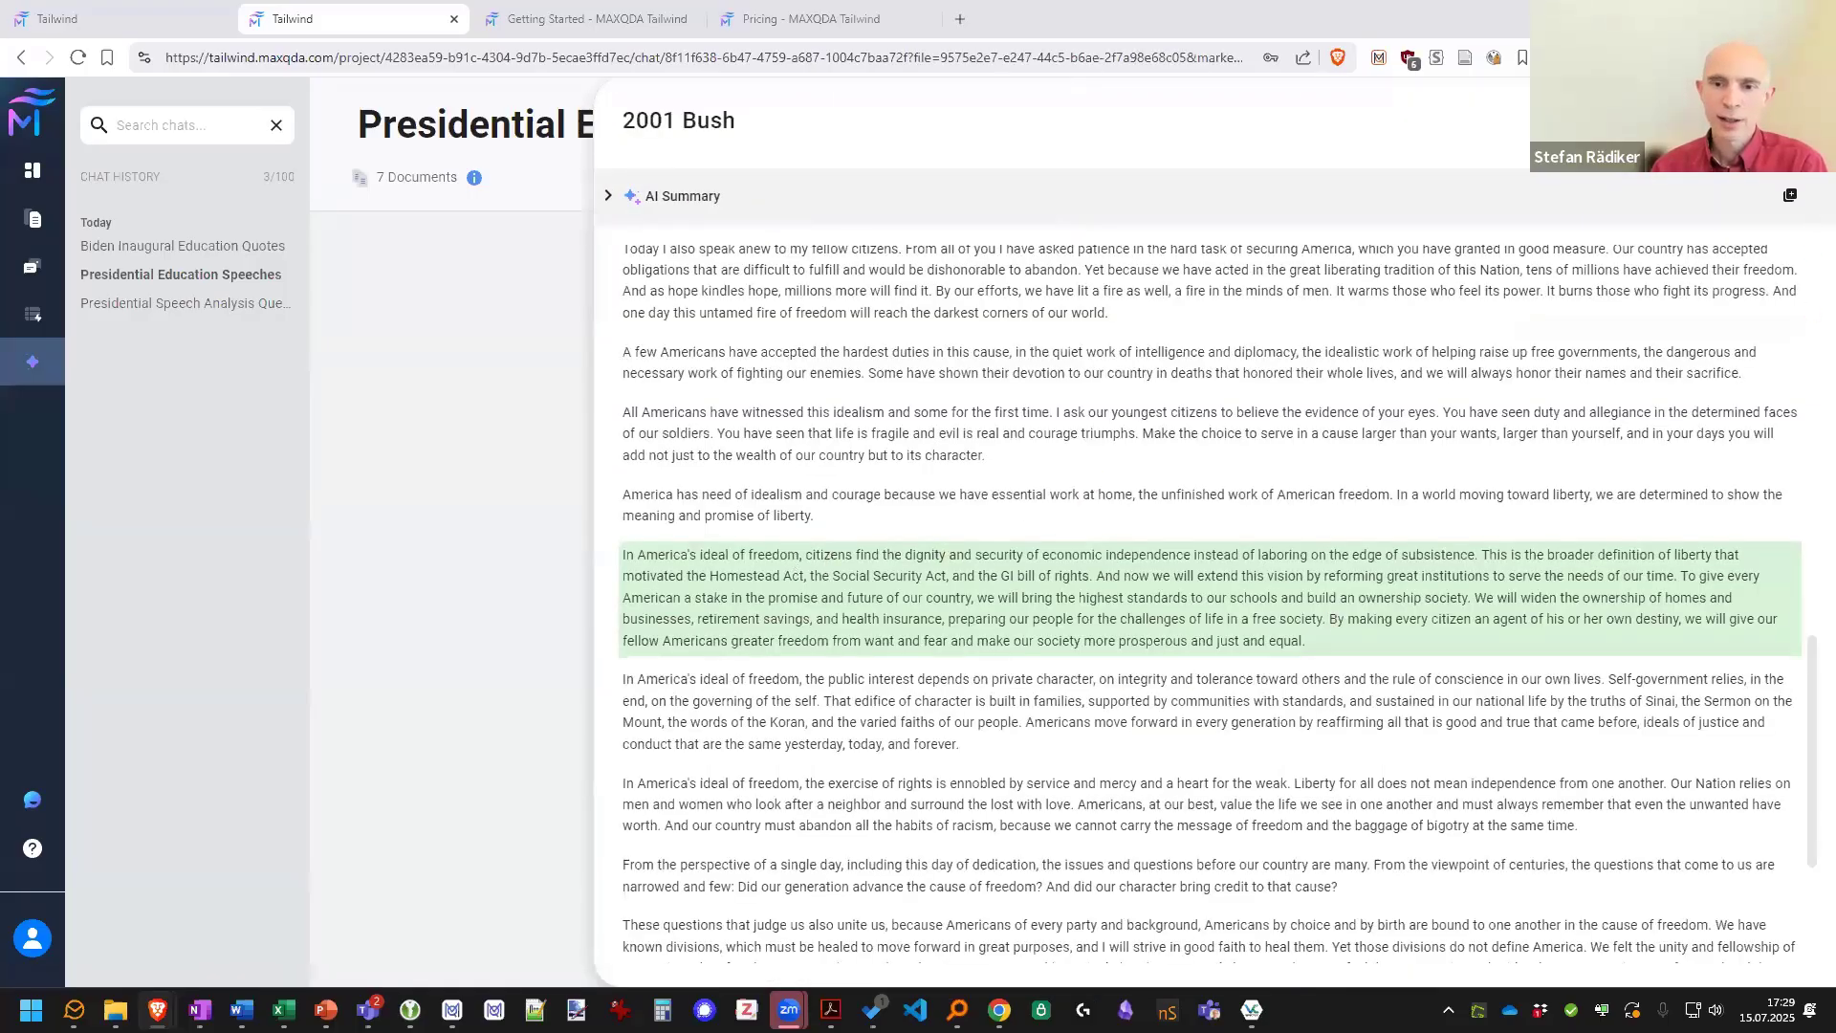
# View the 2001 Bush document behind reference 1, return to the education answer, and highlight the quote "the highest standards to our schools"
pyautogui.click(1790, 120)
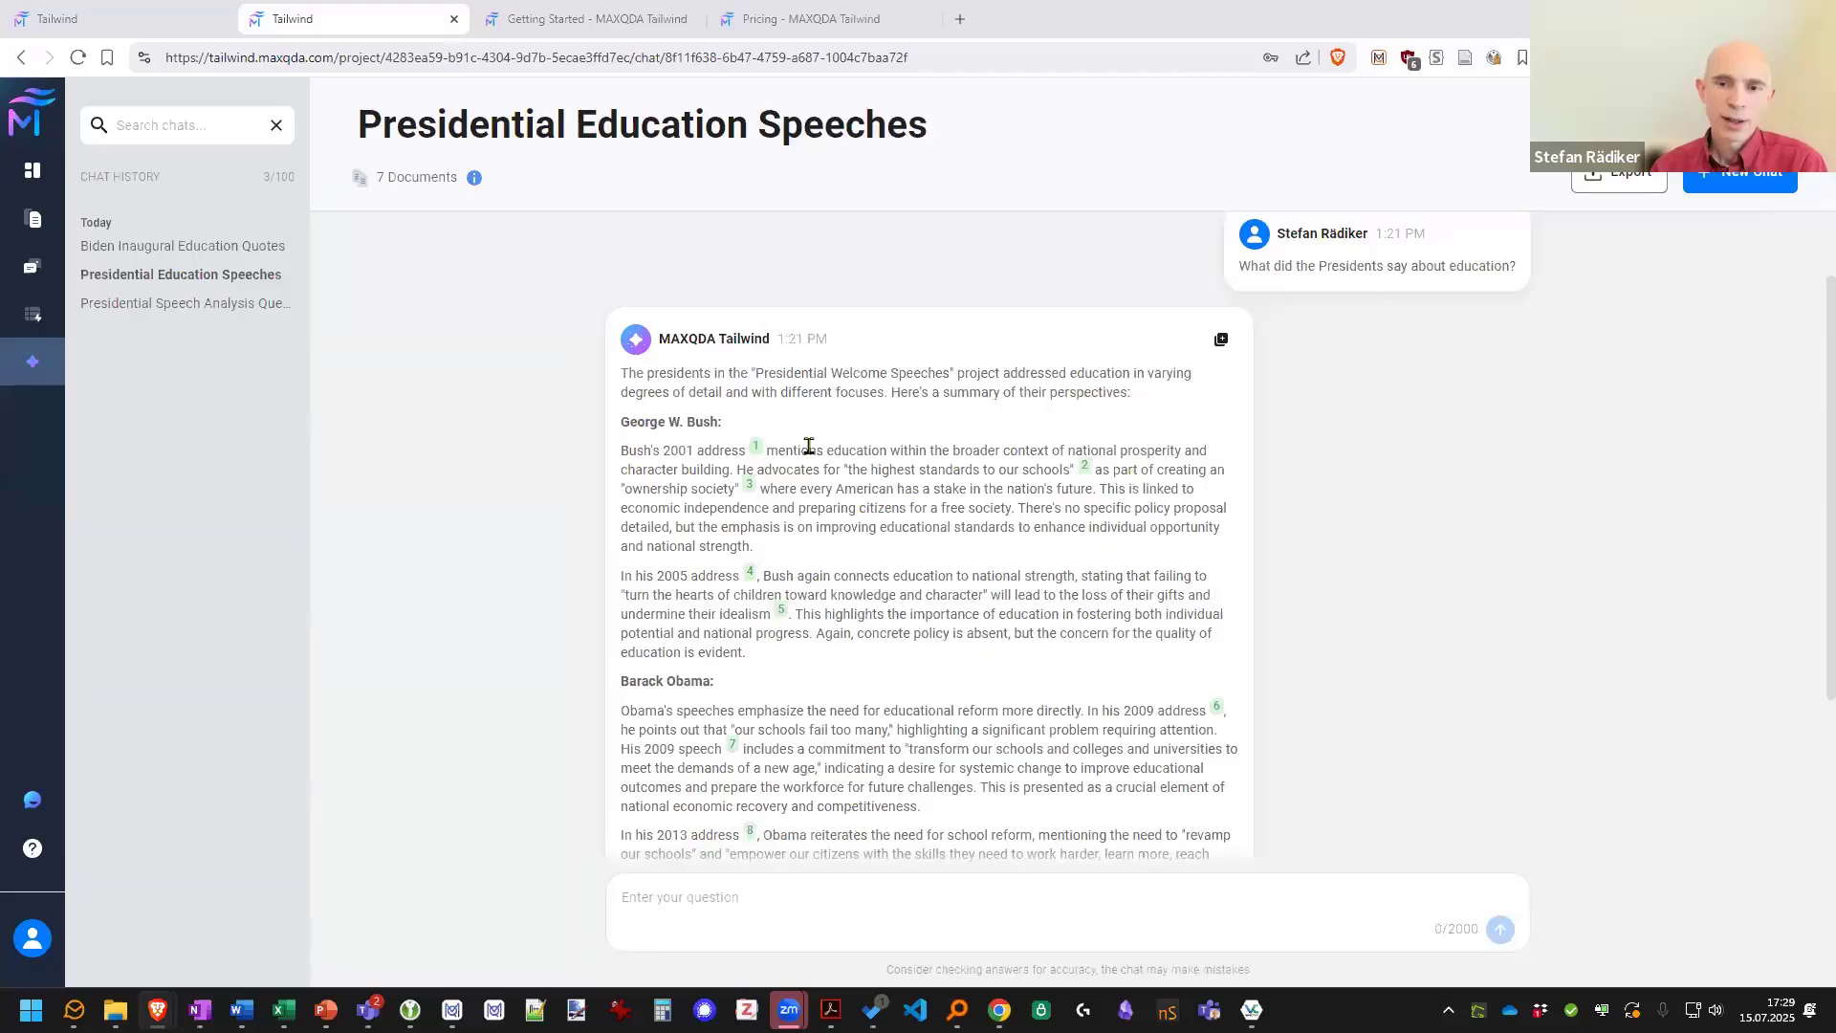
pyautogui.click(757, 450)
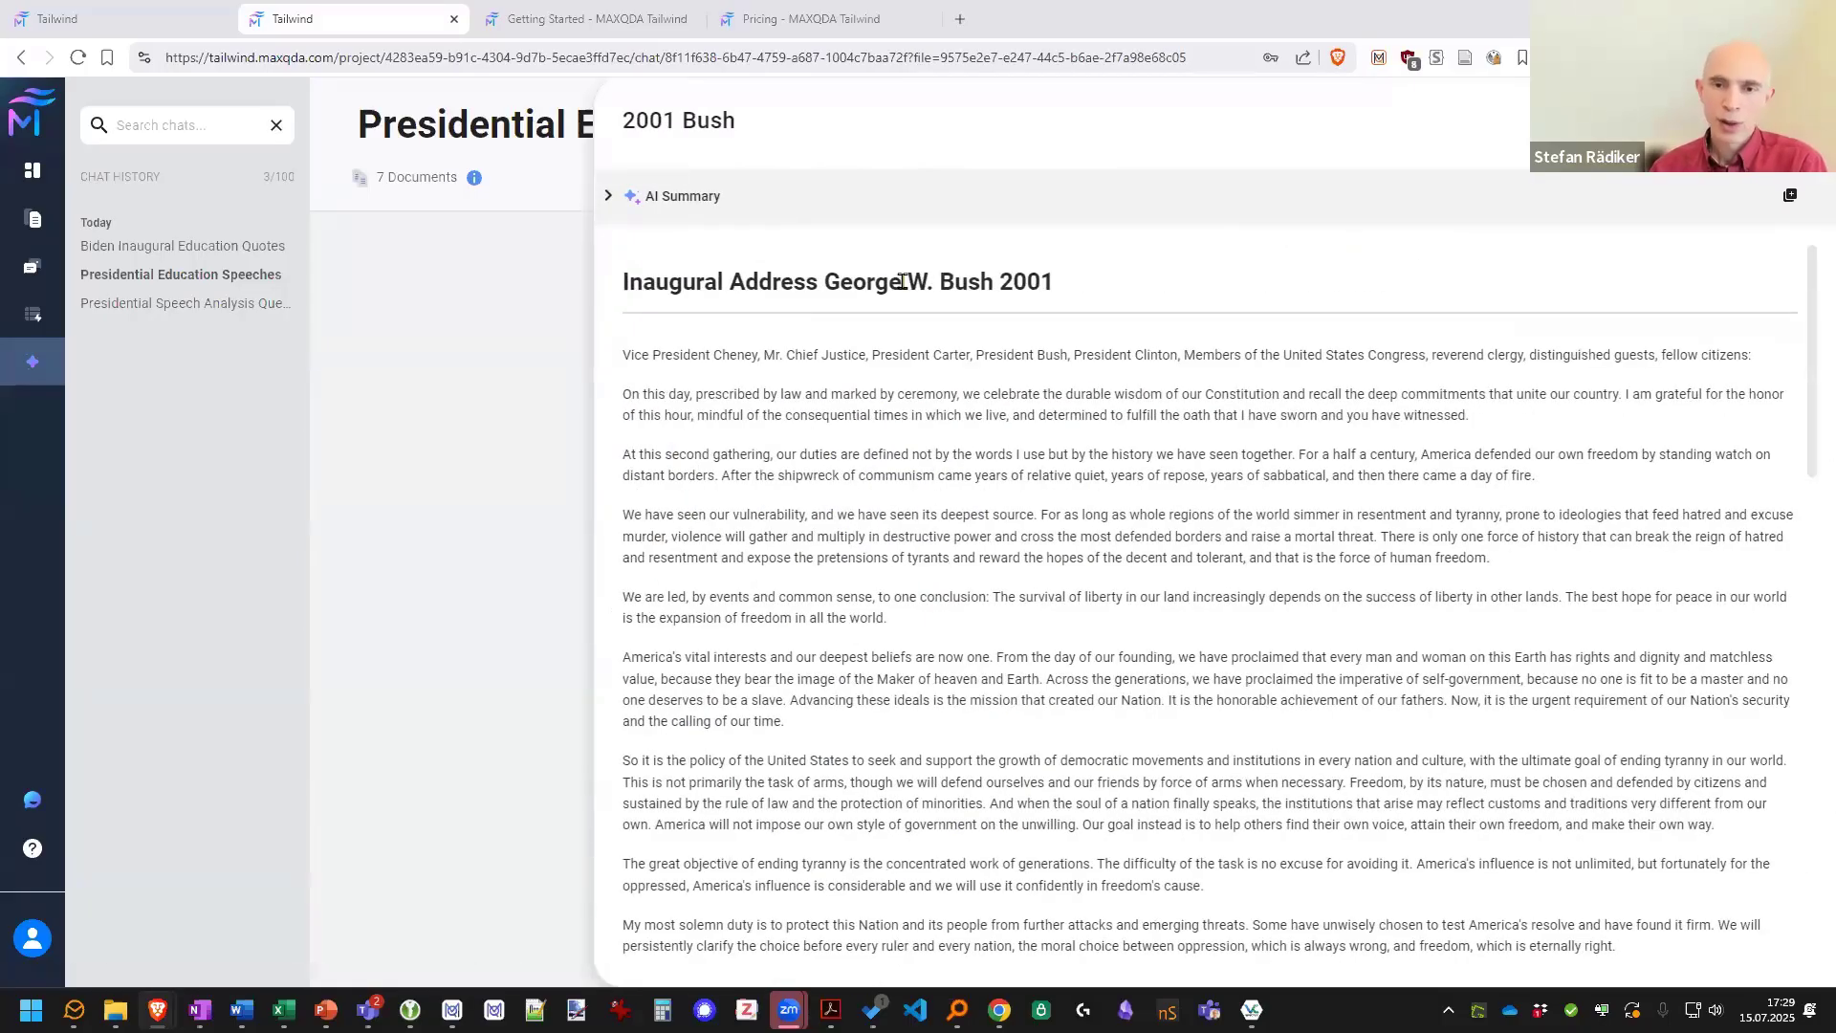
pyautogui.click(1789, 121)
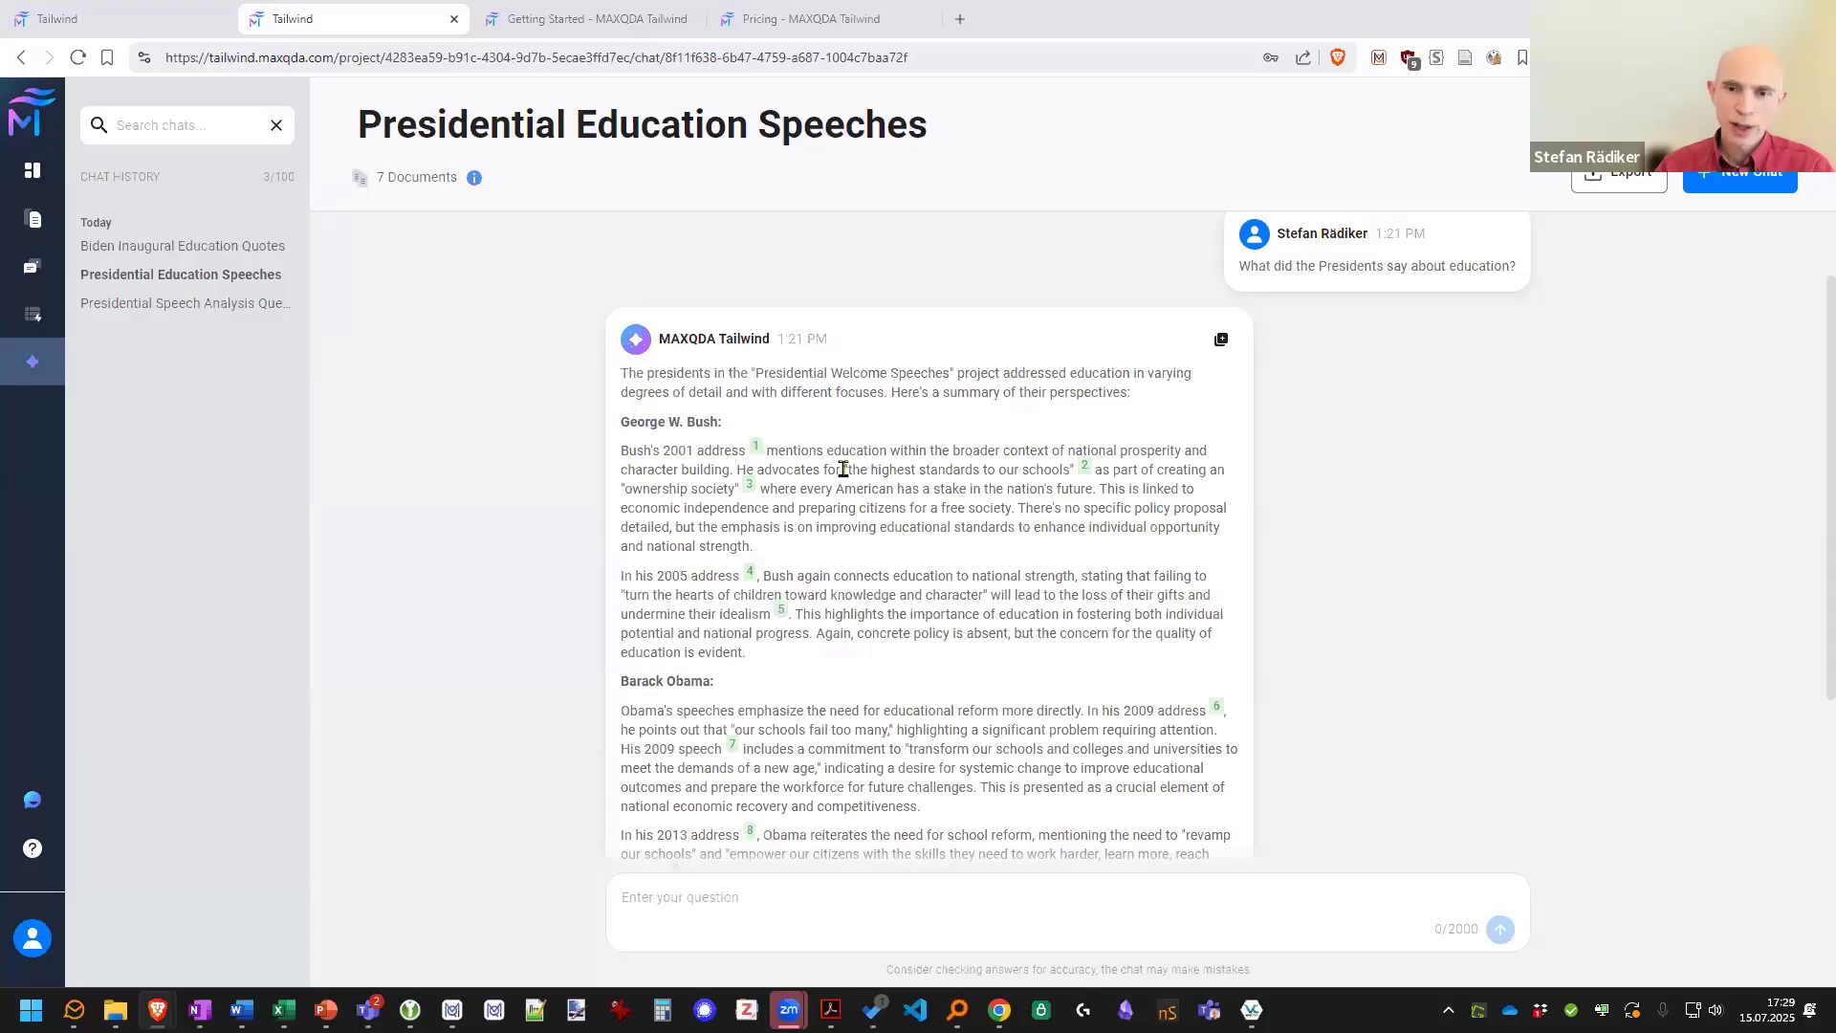
pyautogui.moveTo(844, 470); pyautogui.dragTo(1077, 470)
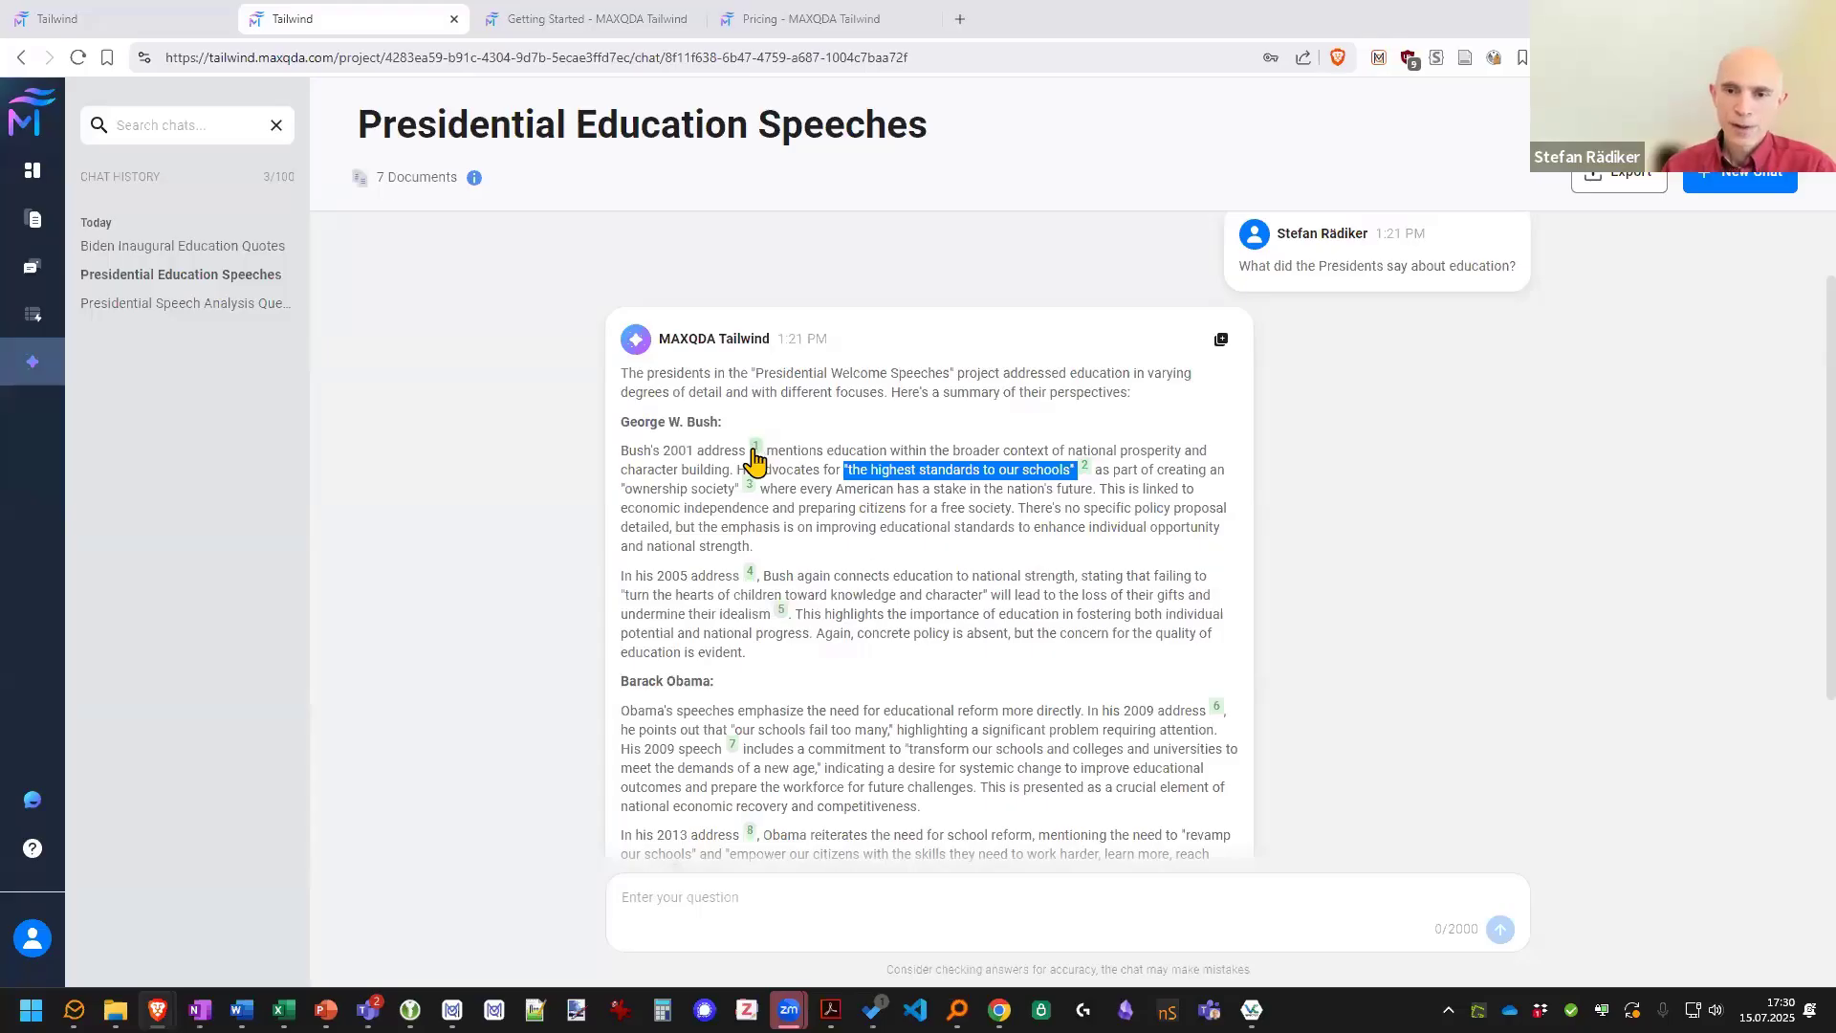
pyautogui.click(906, 515)
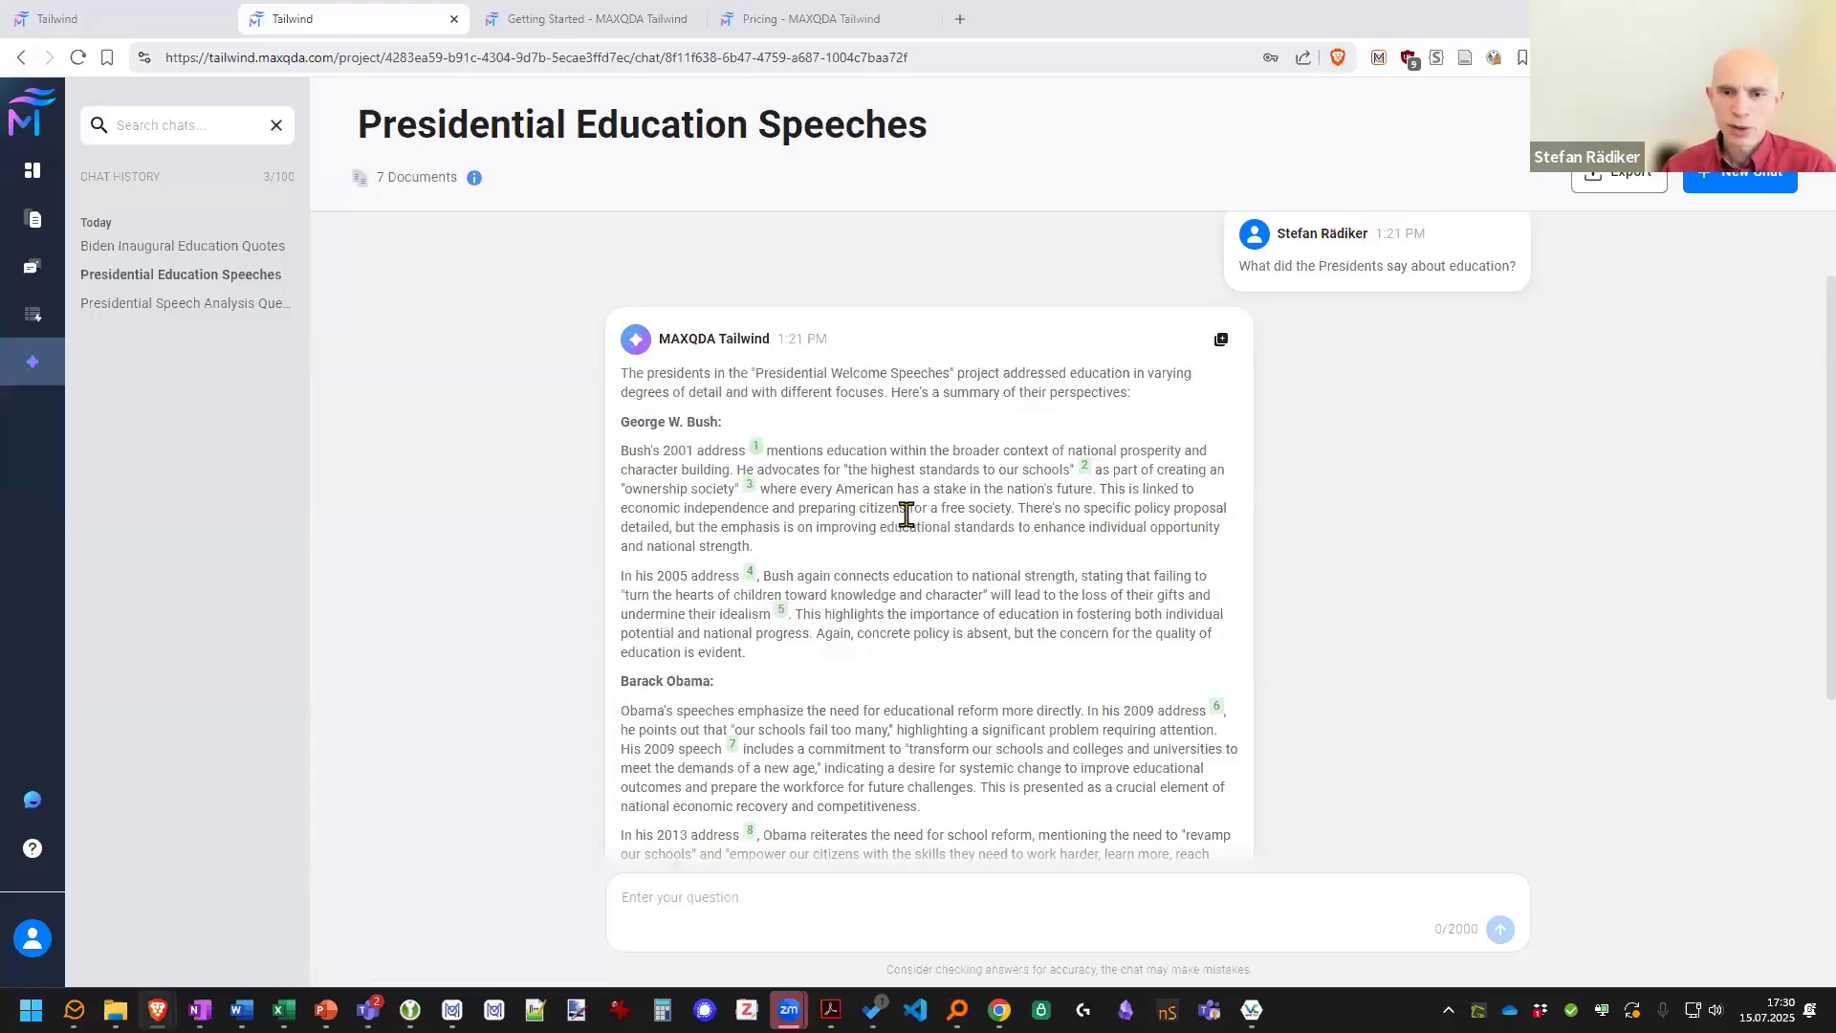
# Read the rest of the education answer, covering Obama, Trump, Biden and the closing summary, and return to the original question
pyautogui.scroll(-1, 784, 387)
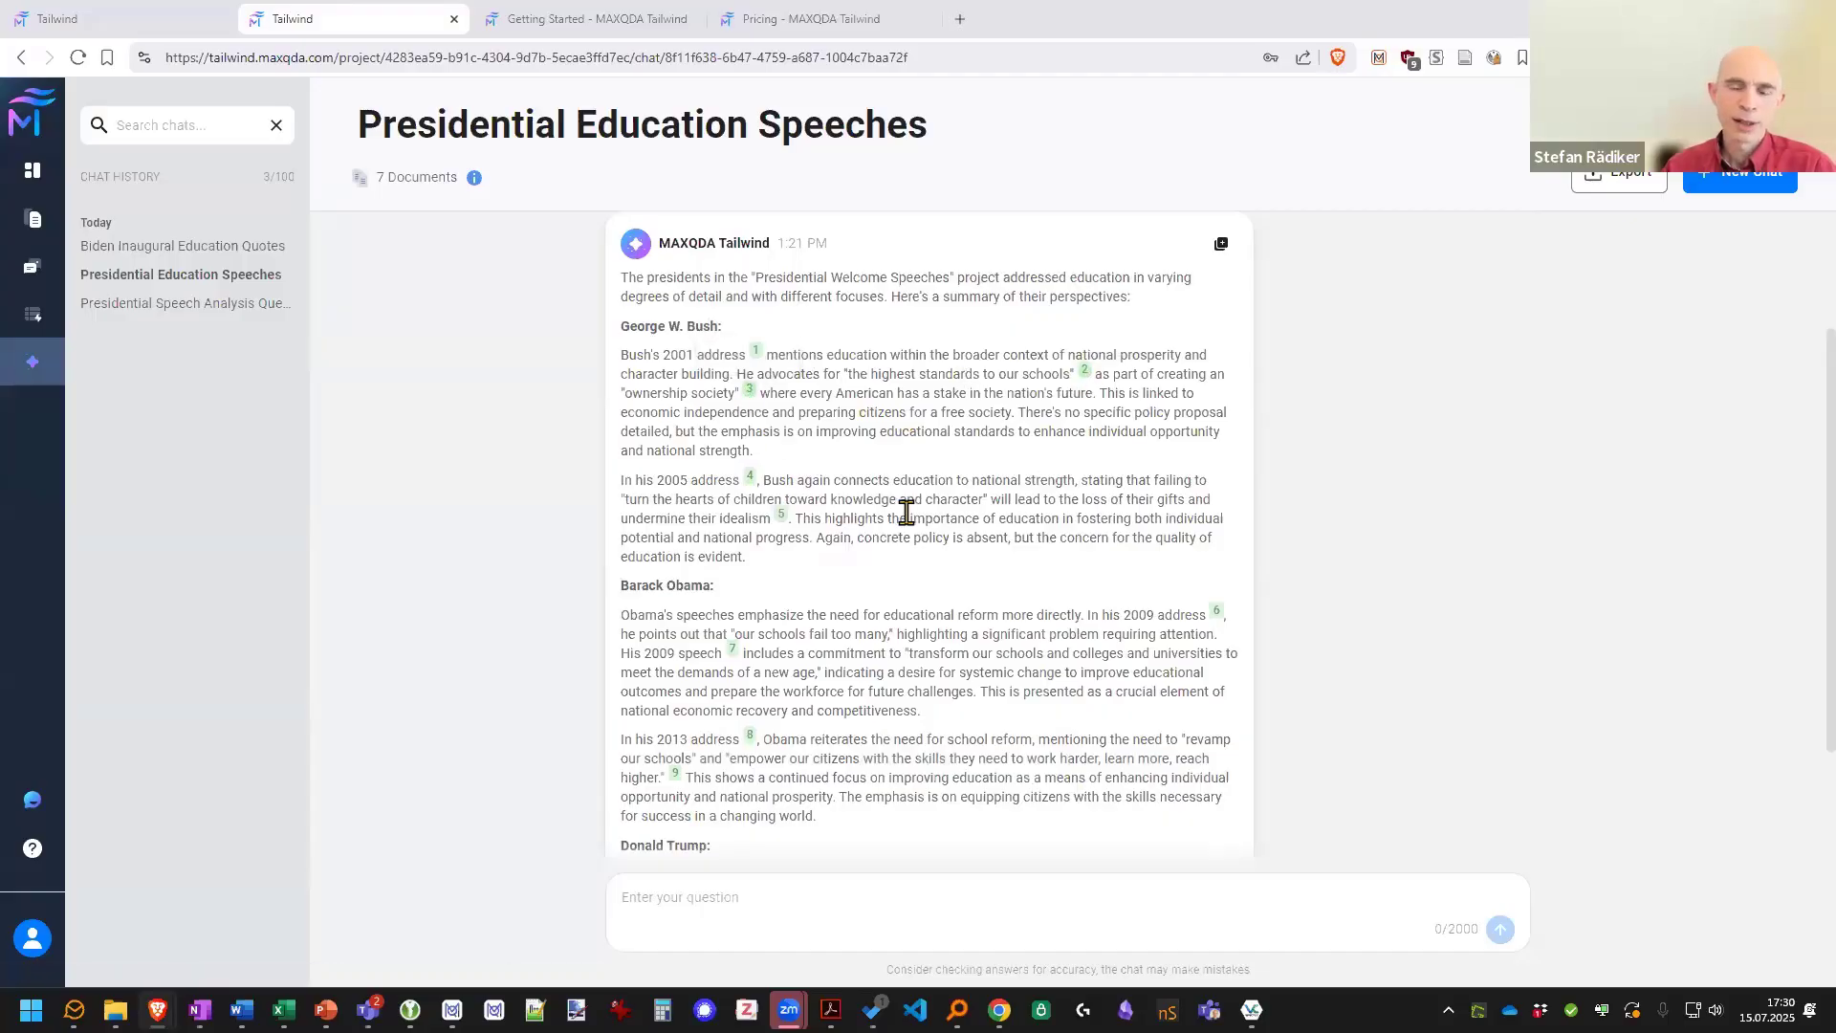
pyautogui.scroll(-4, 854, 478)
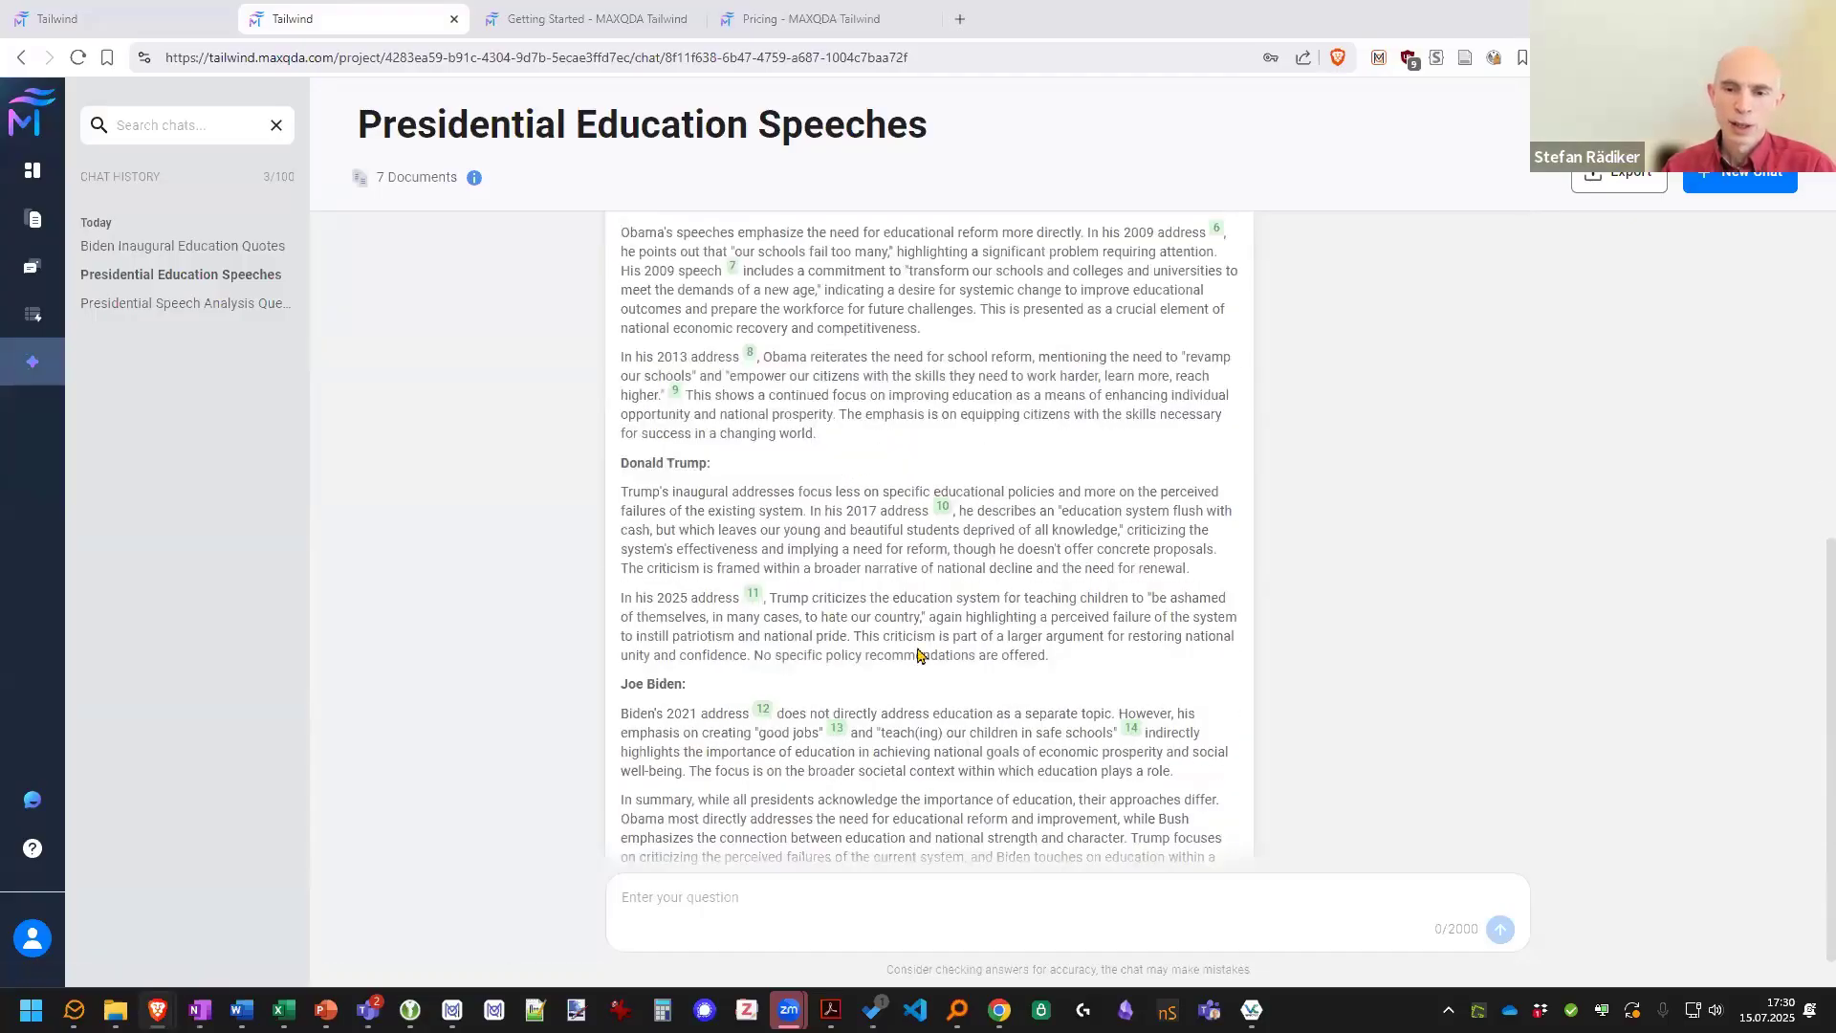
pyautogui.scroll(-1, 920, 651)
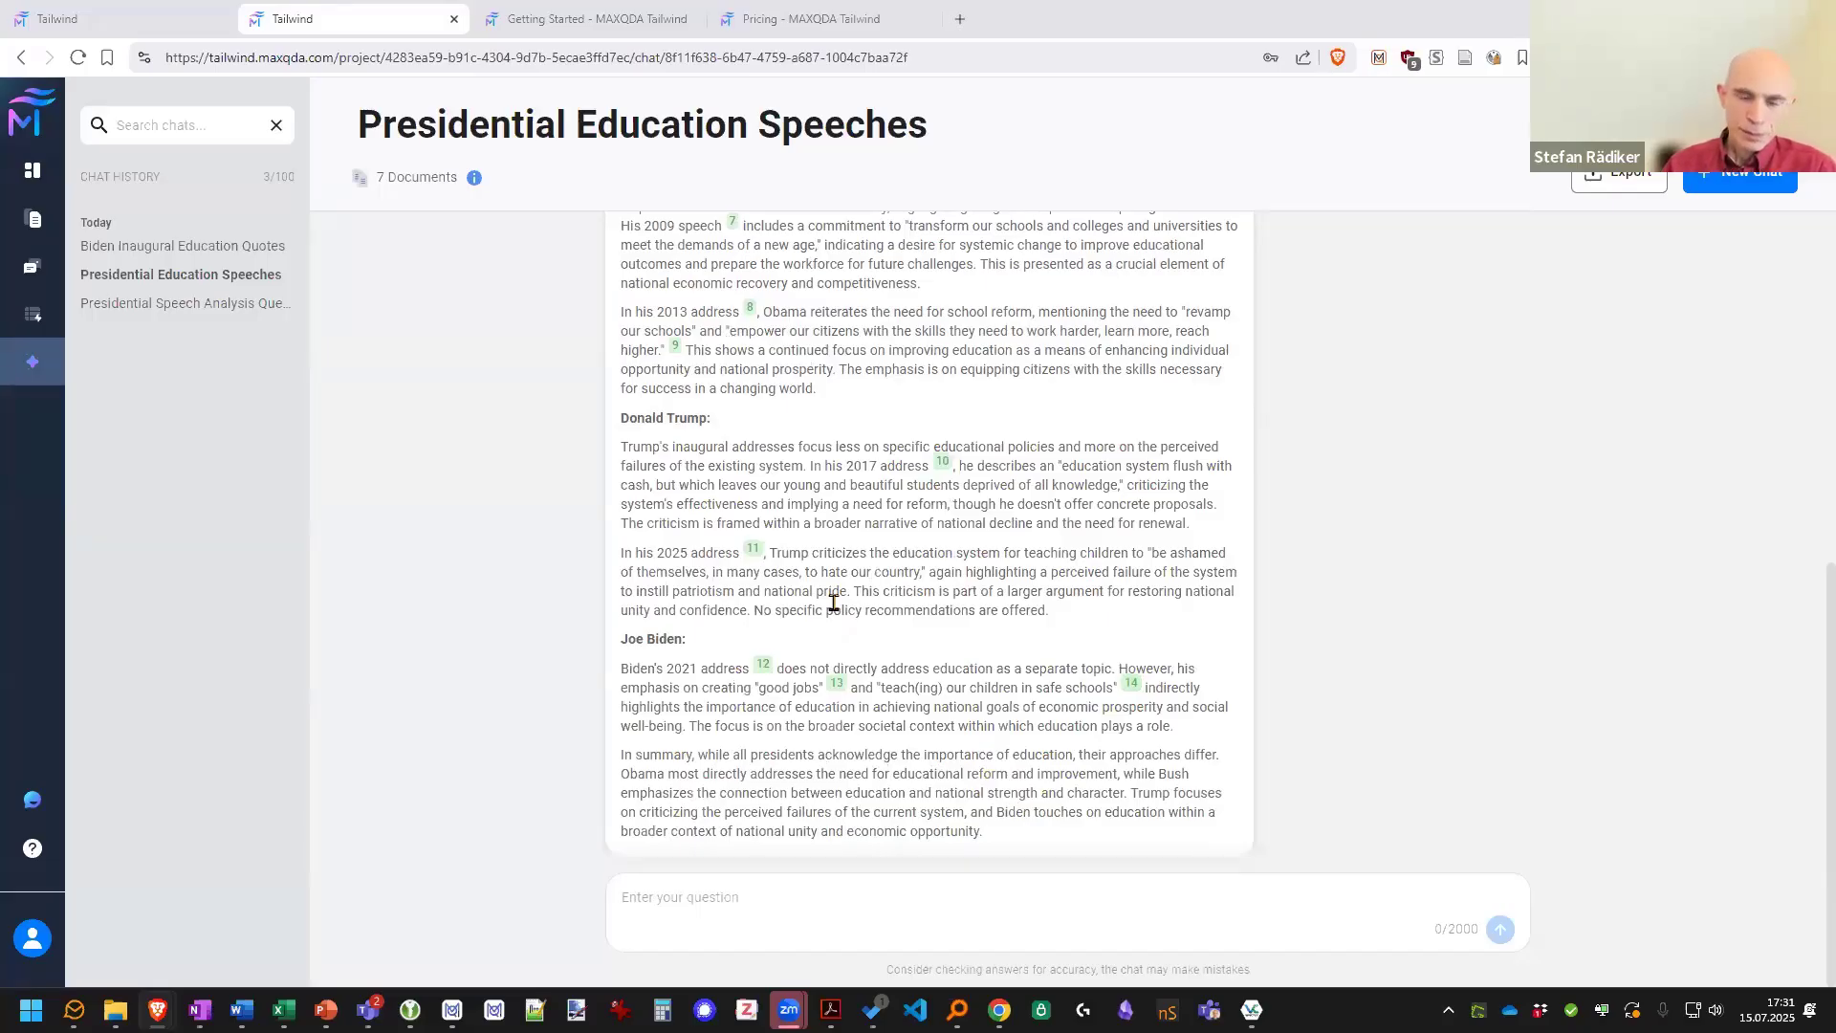
pyautogui.scroll(6, 832, 603)
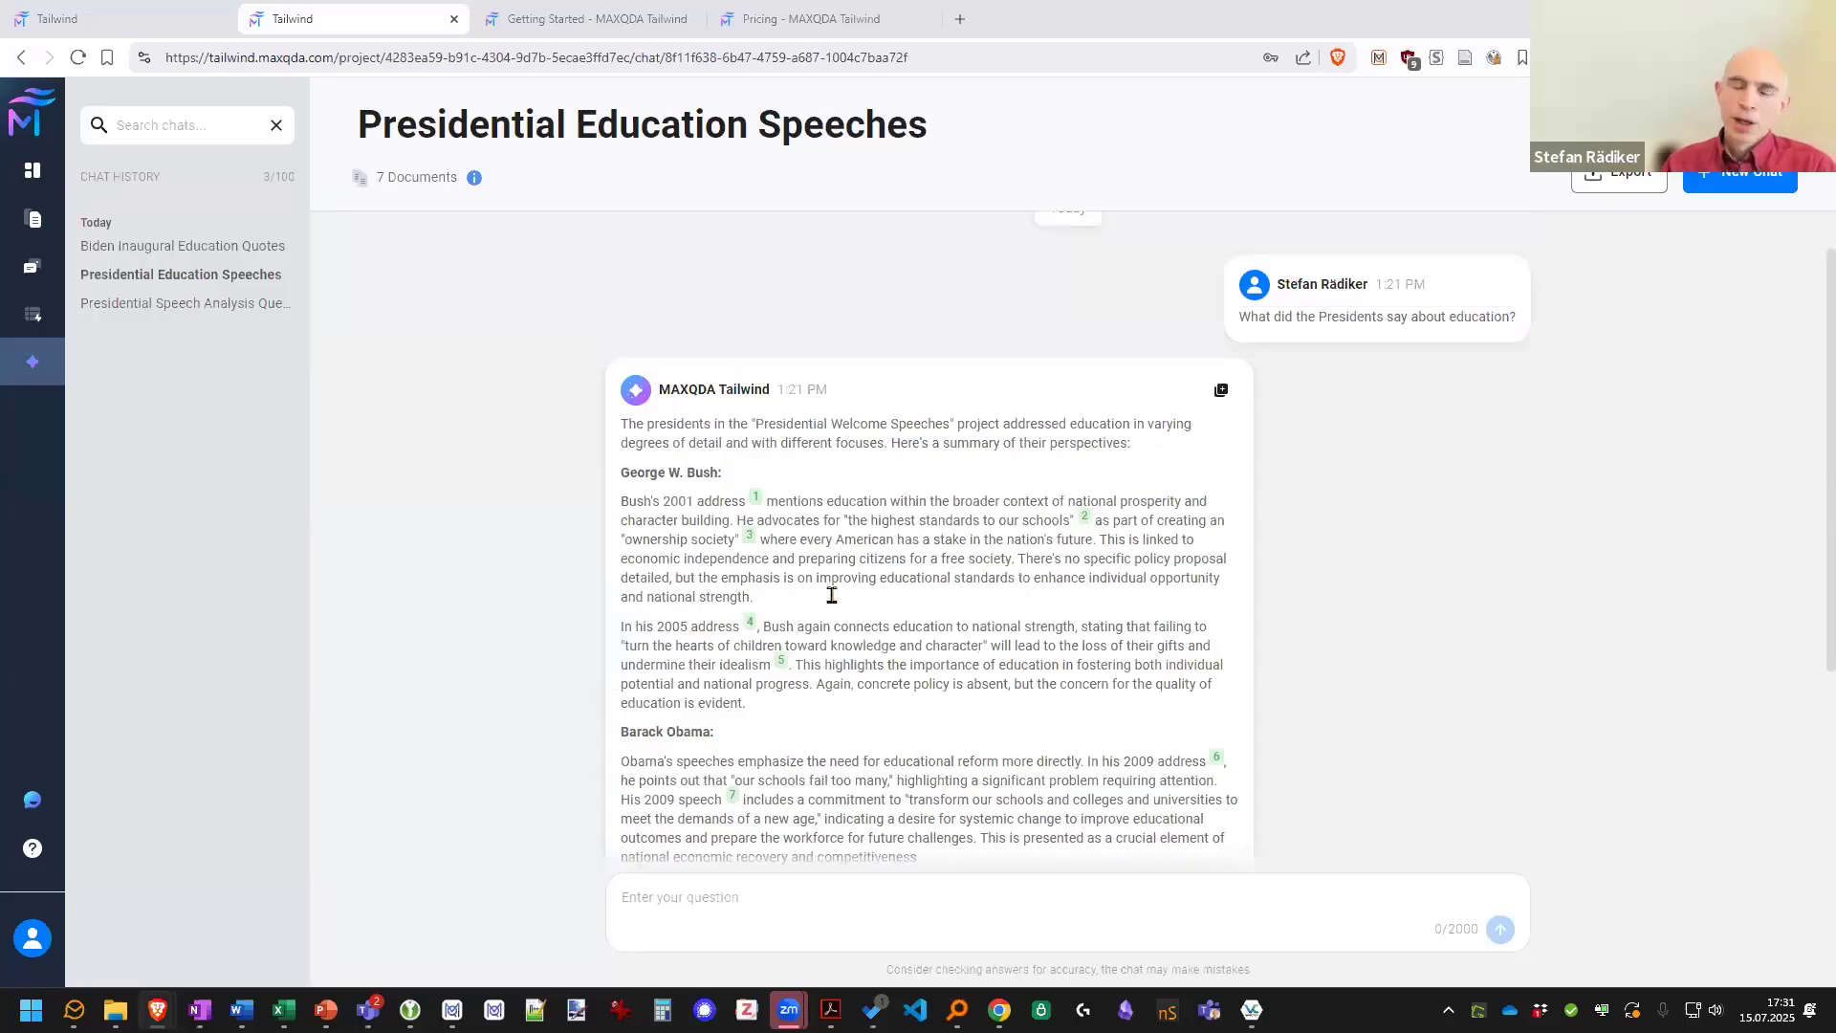
pyautogui.scroll(1, 833, 600)
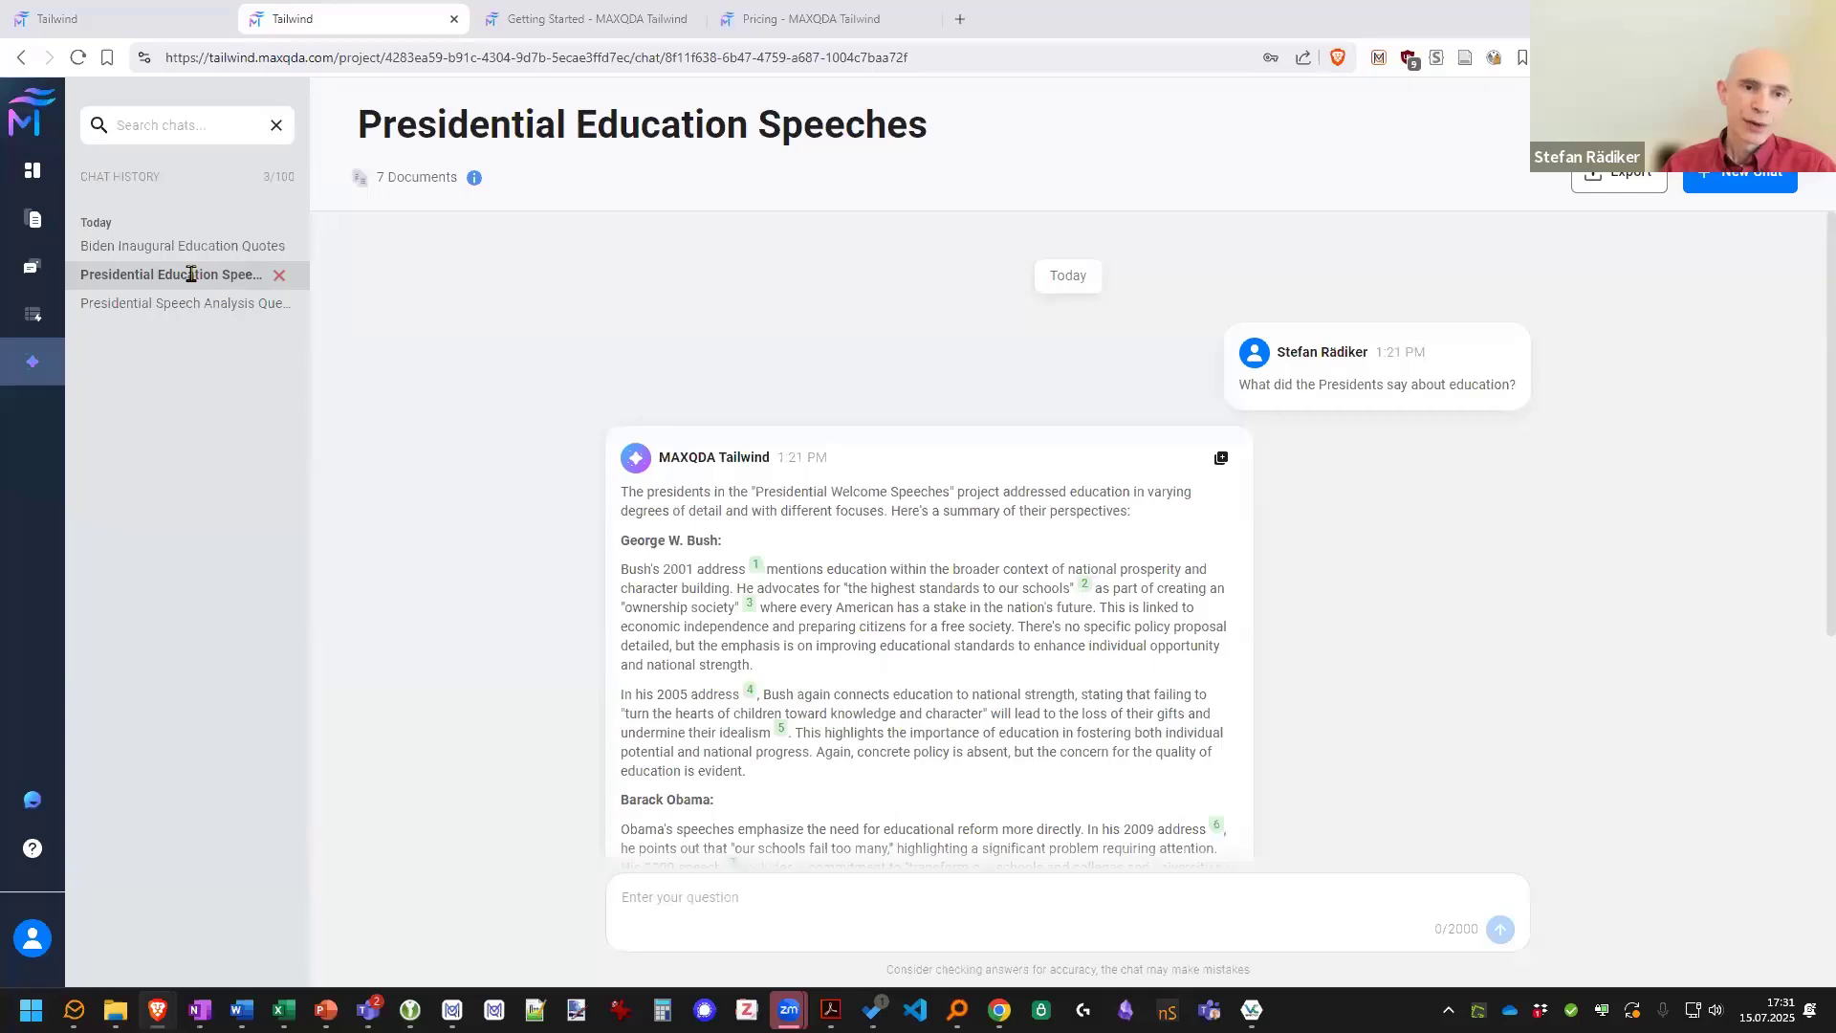
# Open the Presidential Speech Analysis Questions chat and read its question and the suggested comparative and deep analysis question types
pyautogui.click(153, 303)
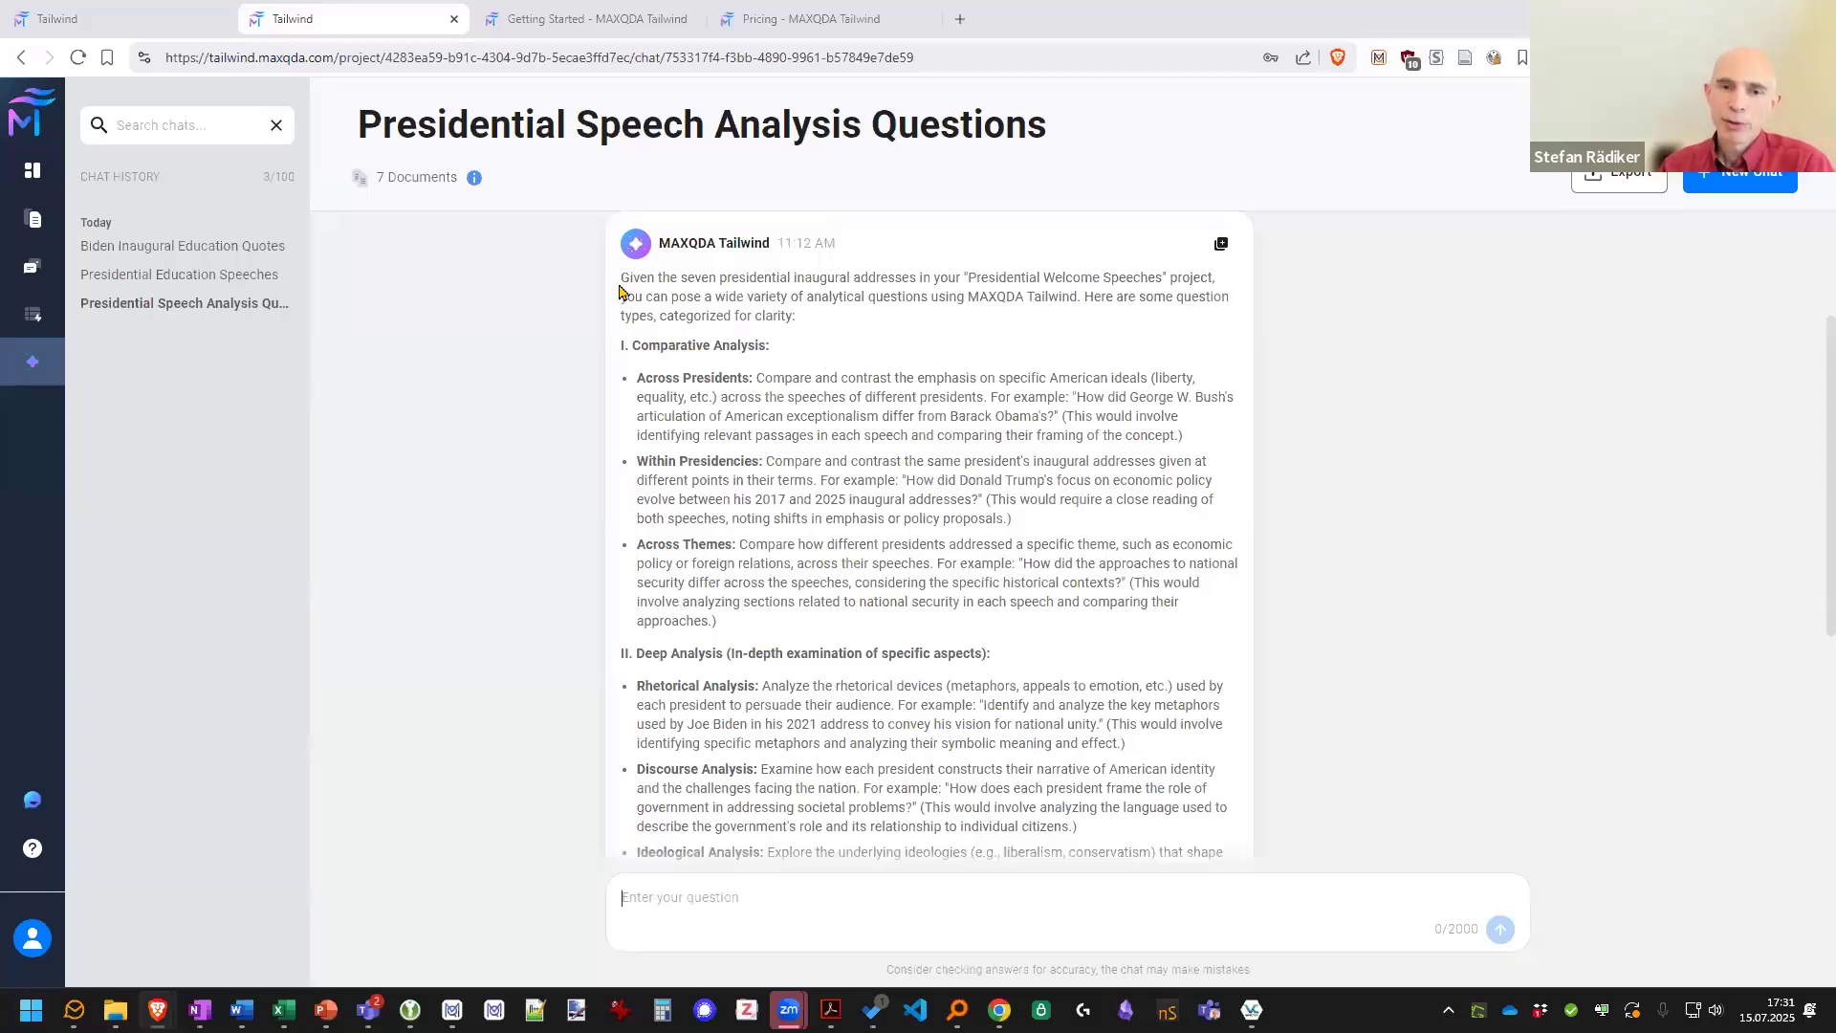
pyautogui.scroll(2, 770, 392)
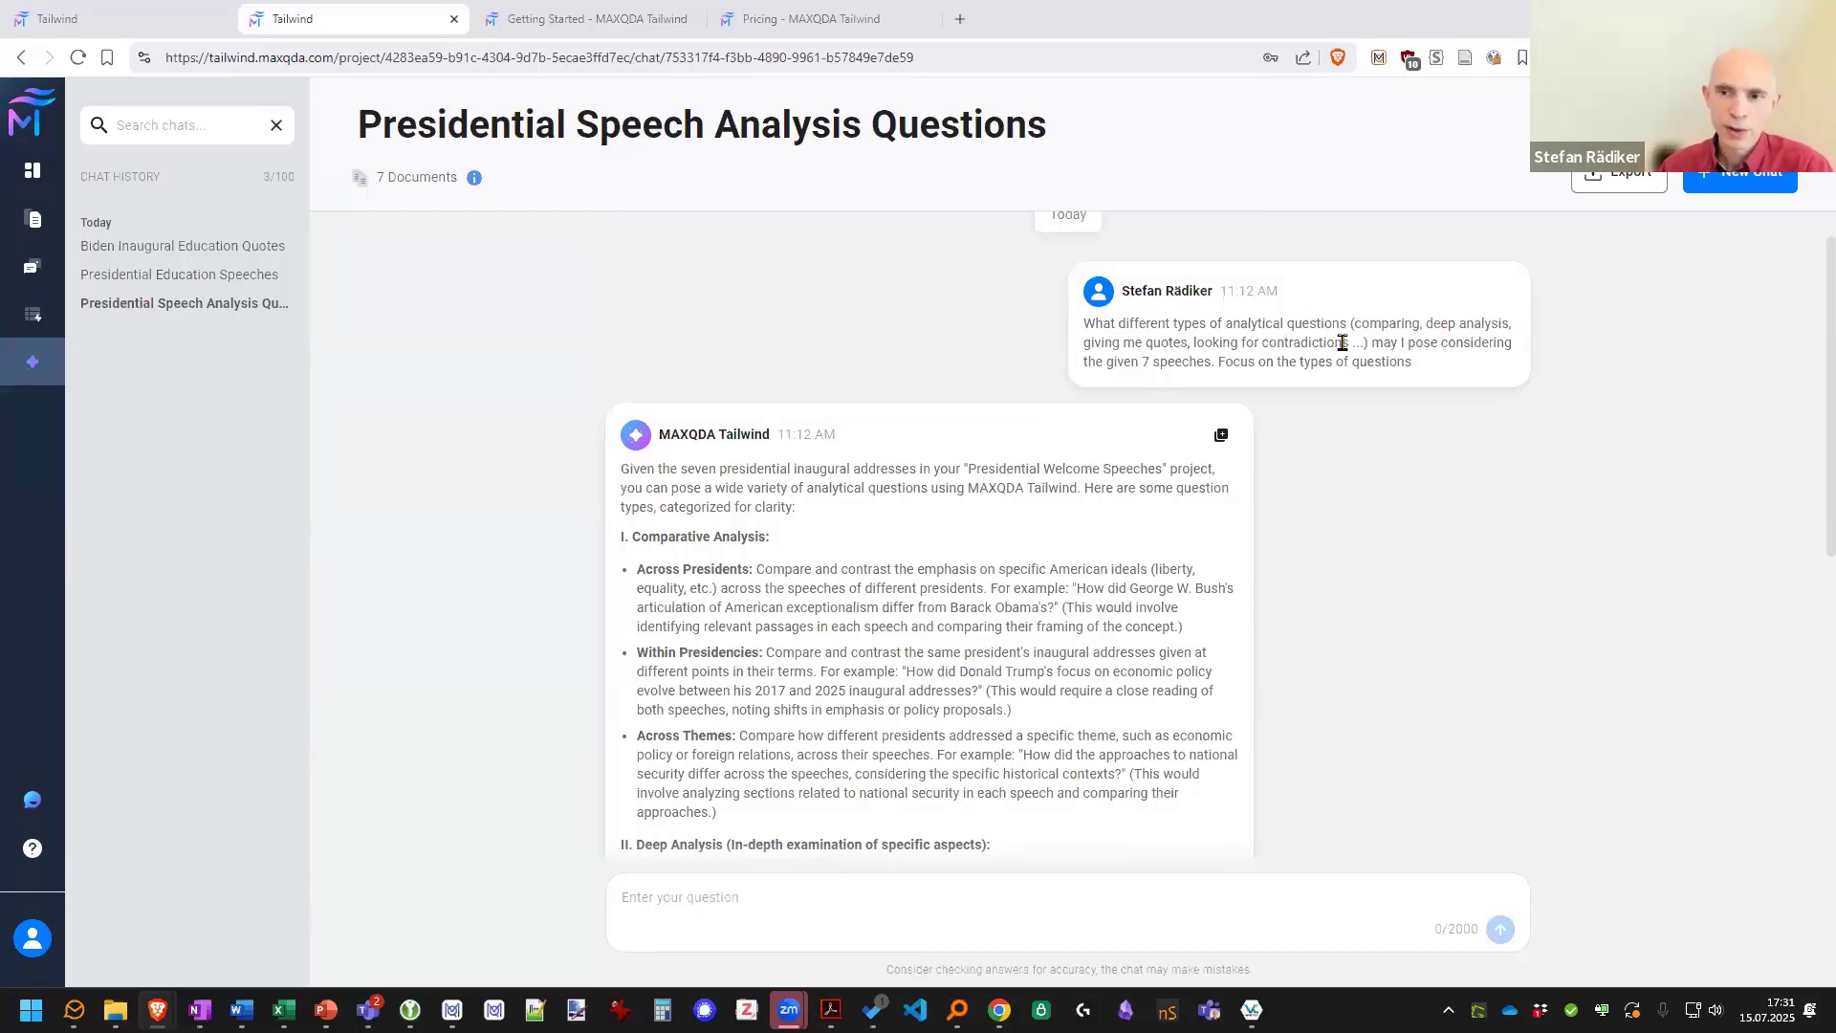
pyautogui.scroll(-2, 1343, 343)
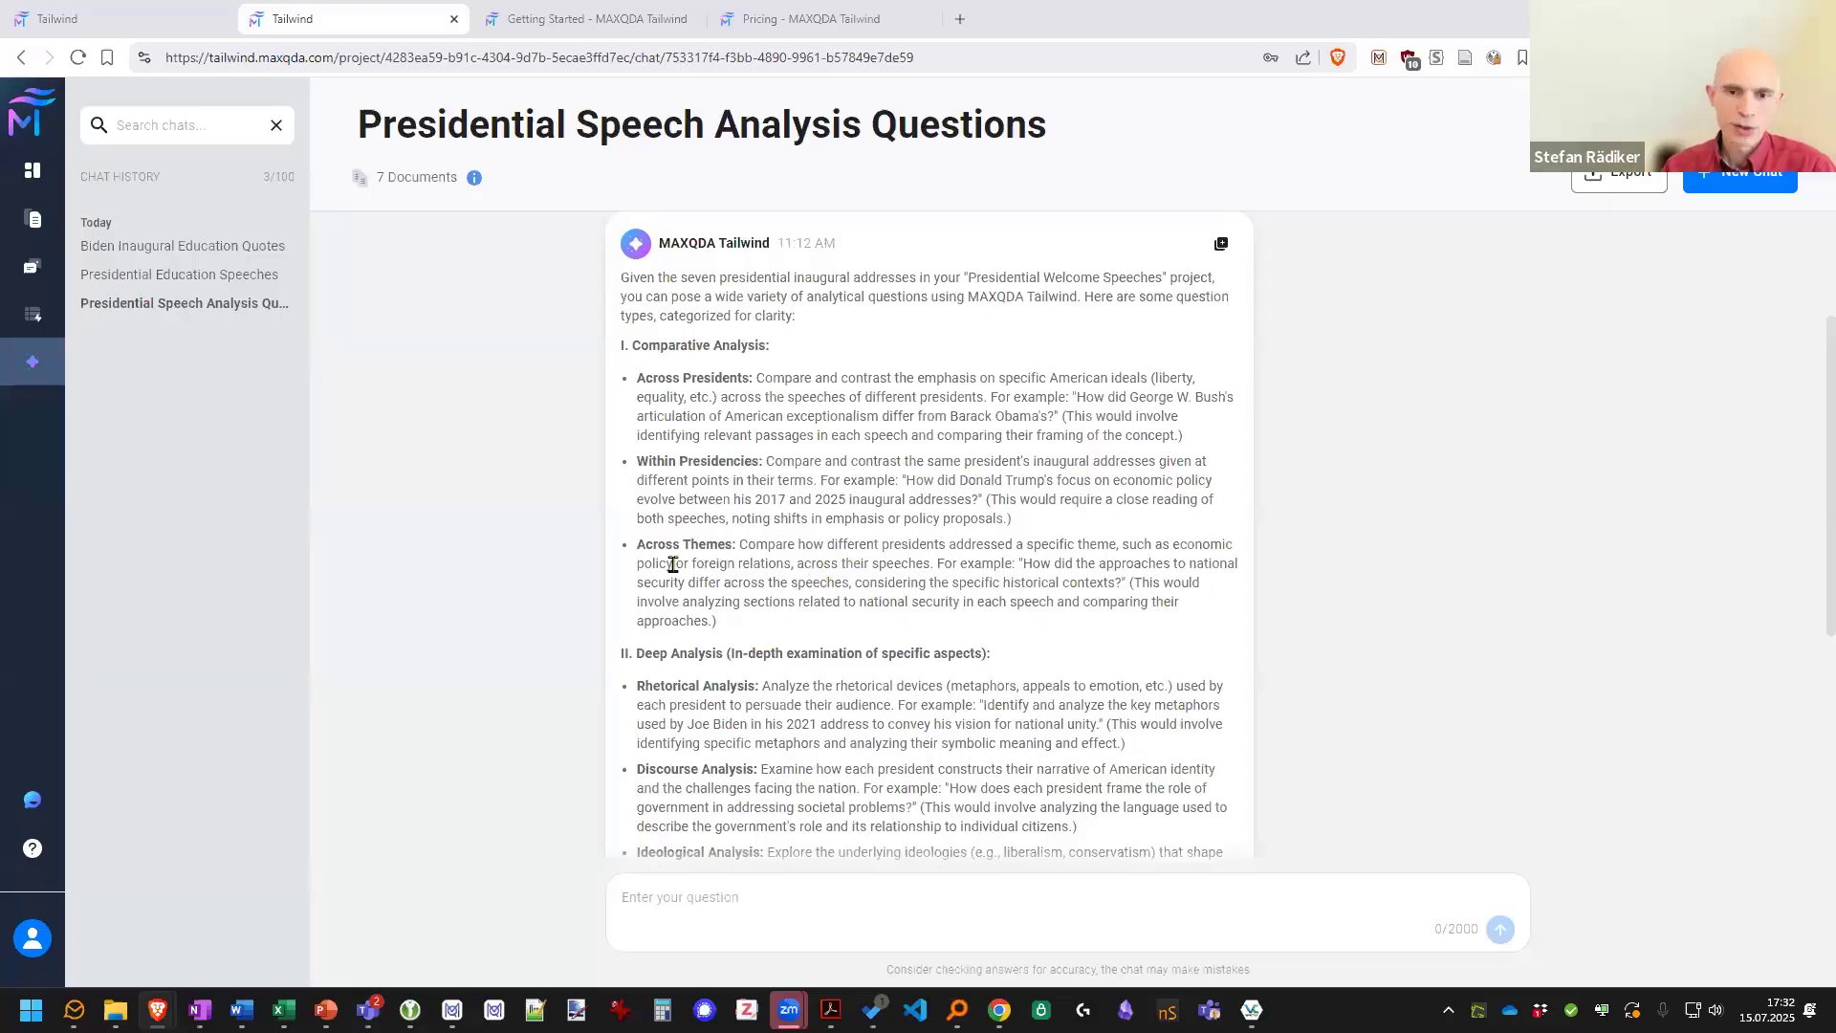
pyautogui.scroll(-1, 782, 568)
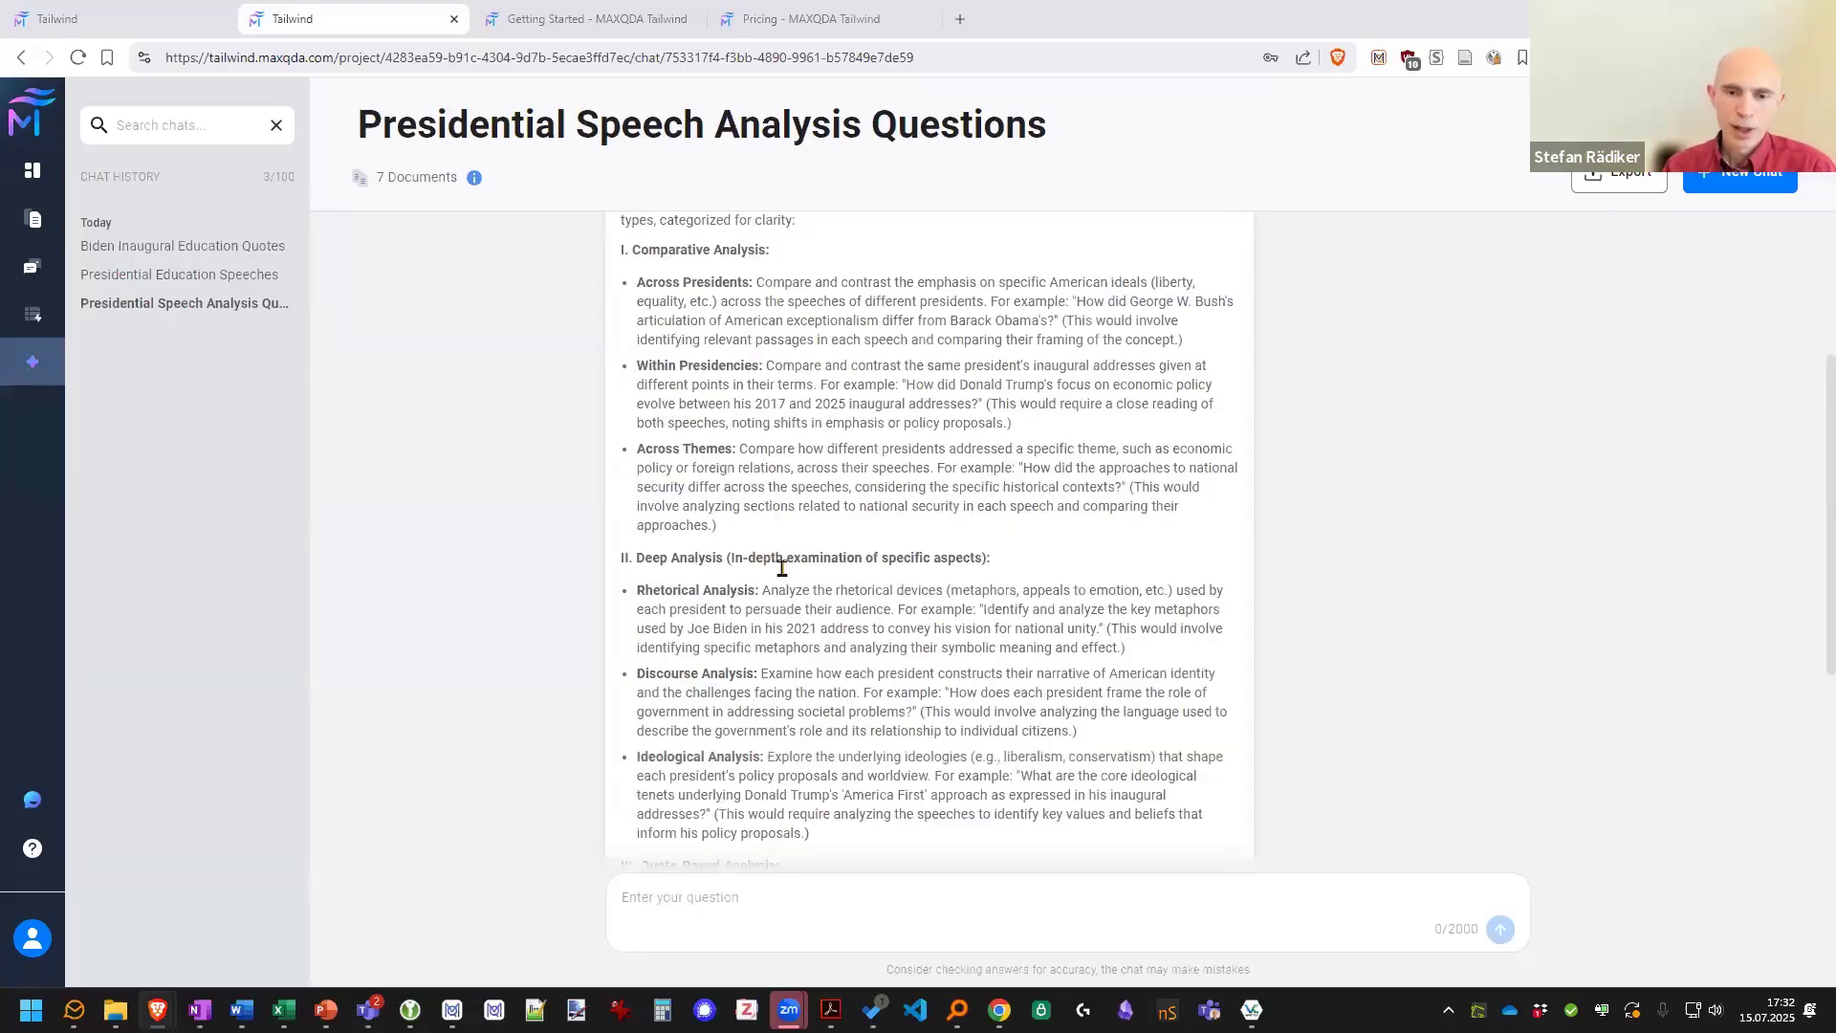